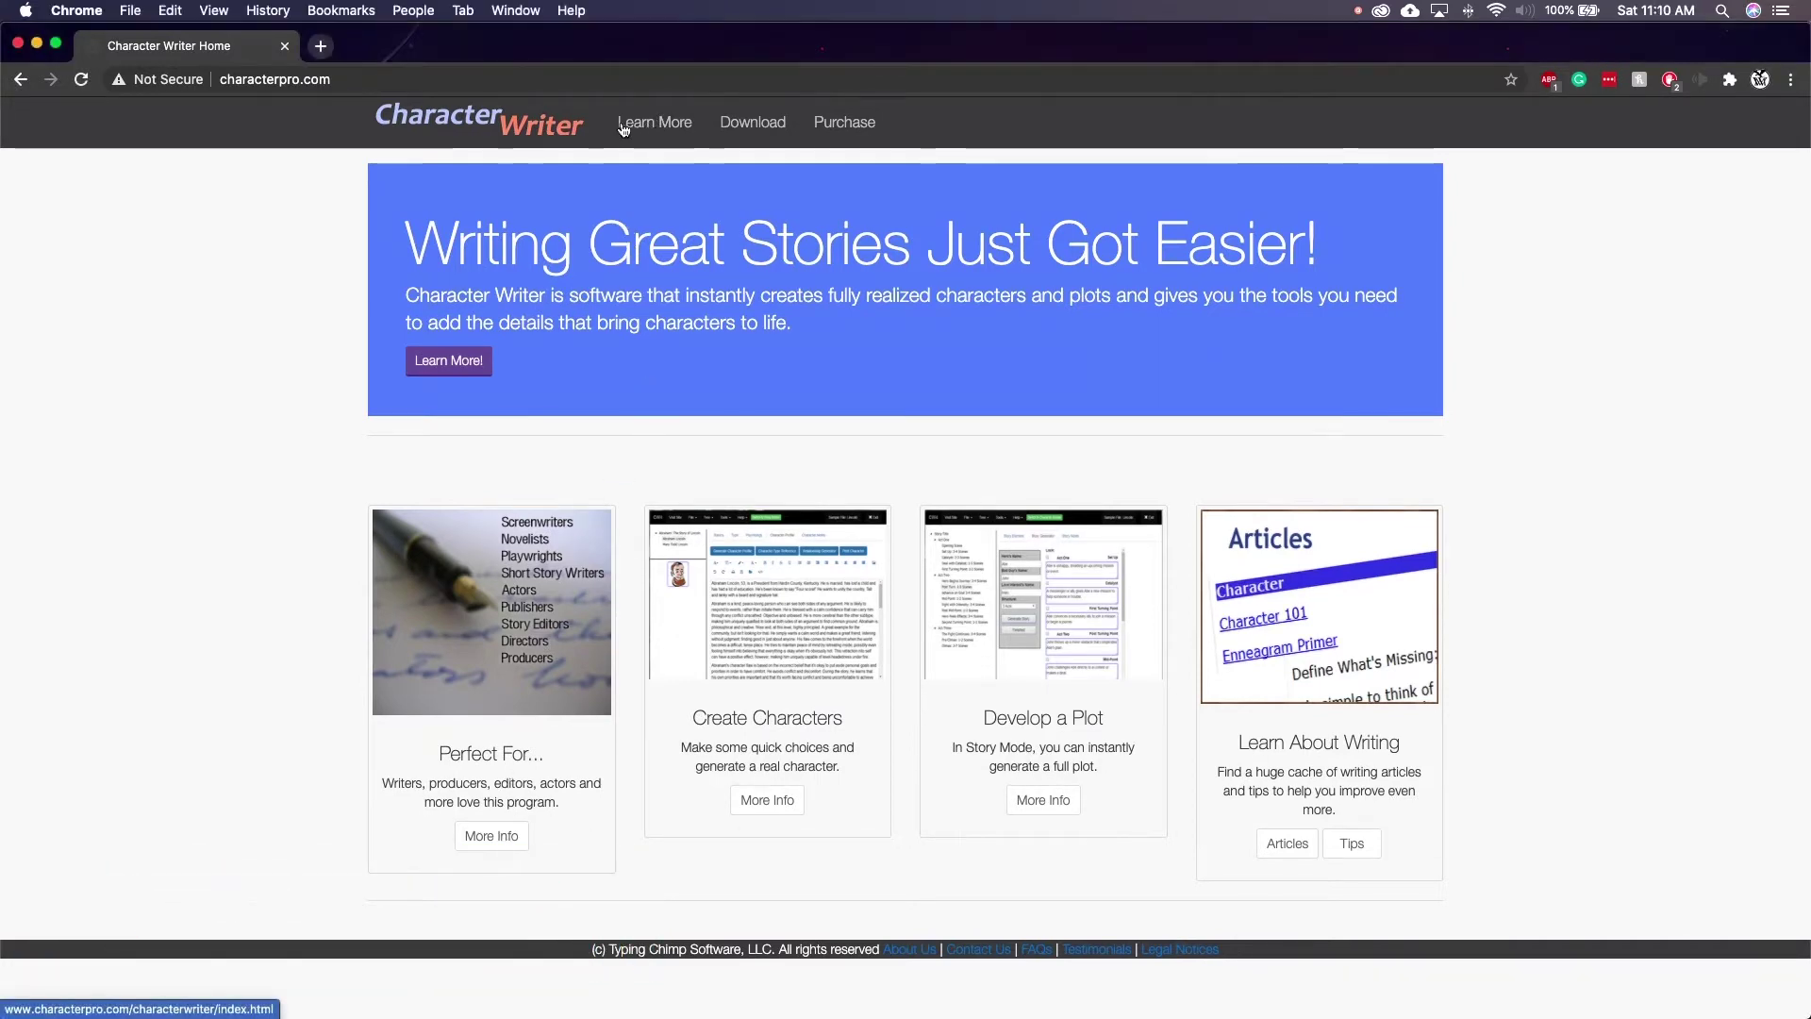
Open the Character Writer 4.0 Learn More page and scroll through its features and reviews
{"action": "left_click", "coordinate": [654, 126]}
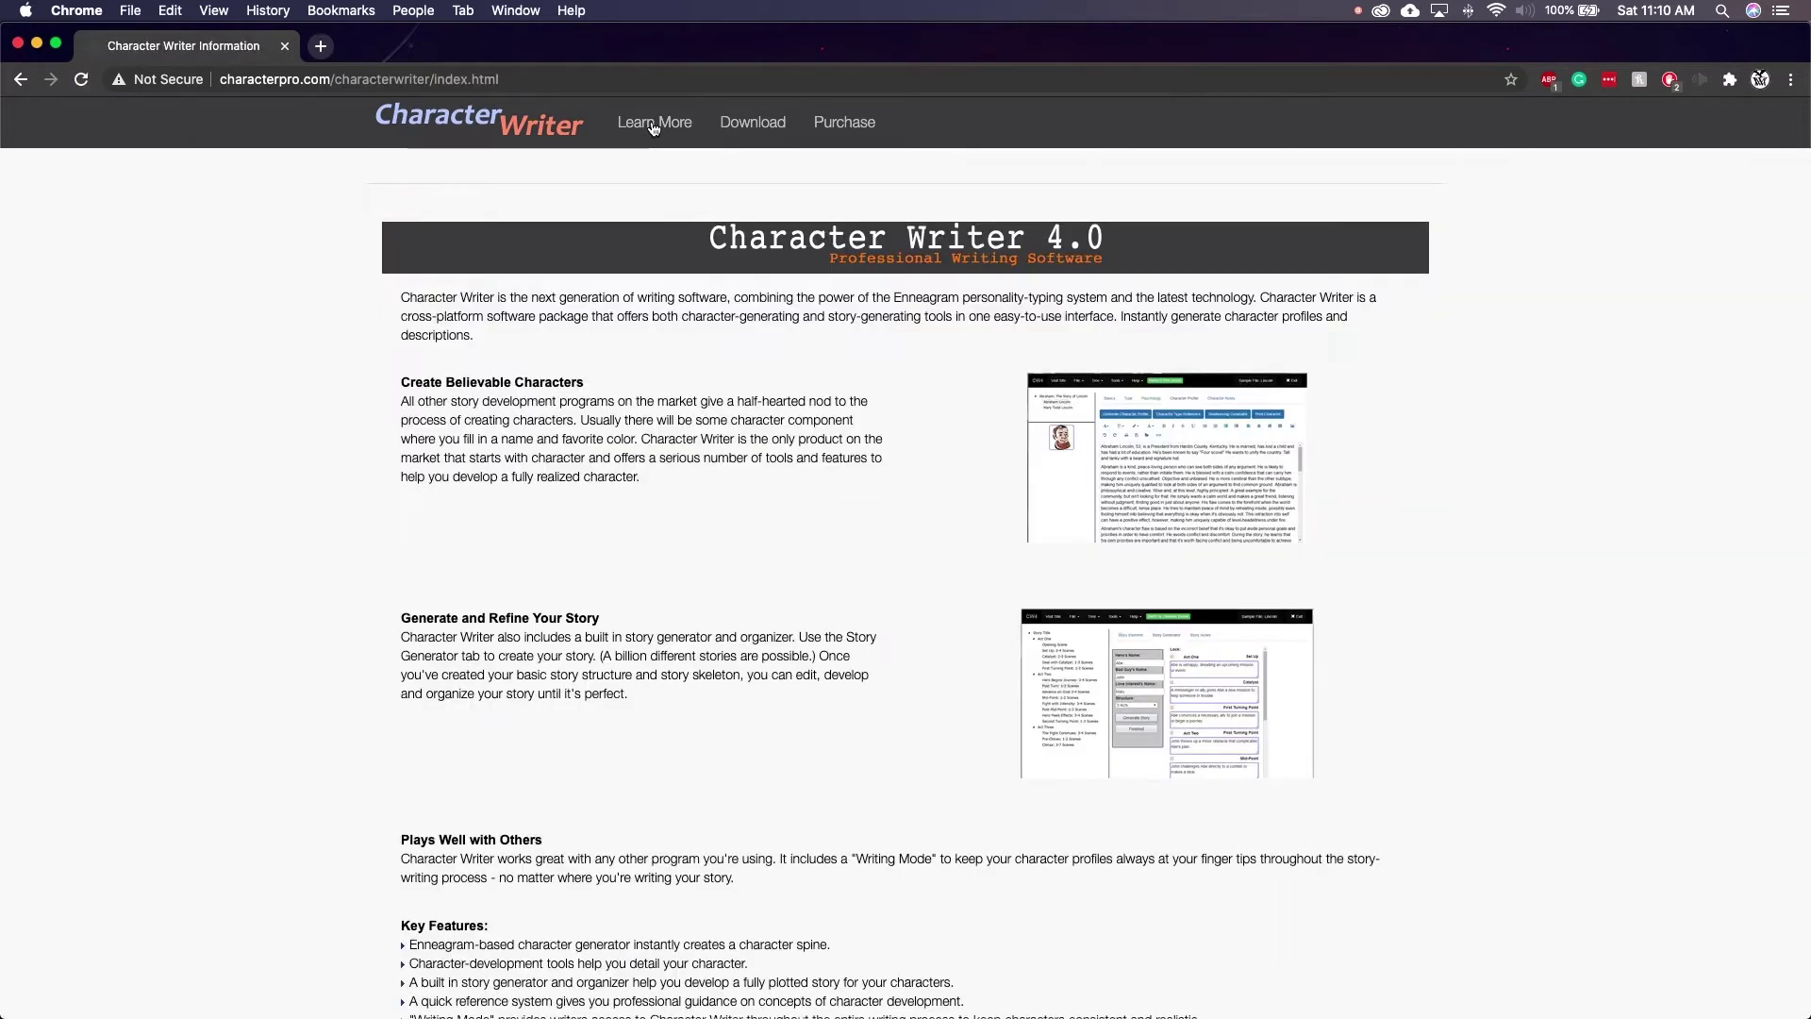
{"action": "scroll", "coordinate": [997, 593], "scroll_direction": "down", "scroll_amount": 4}
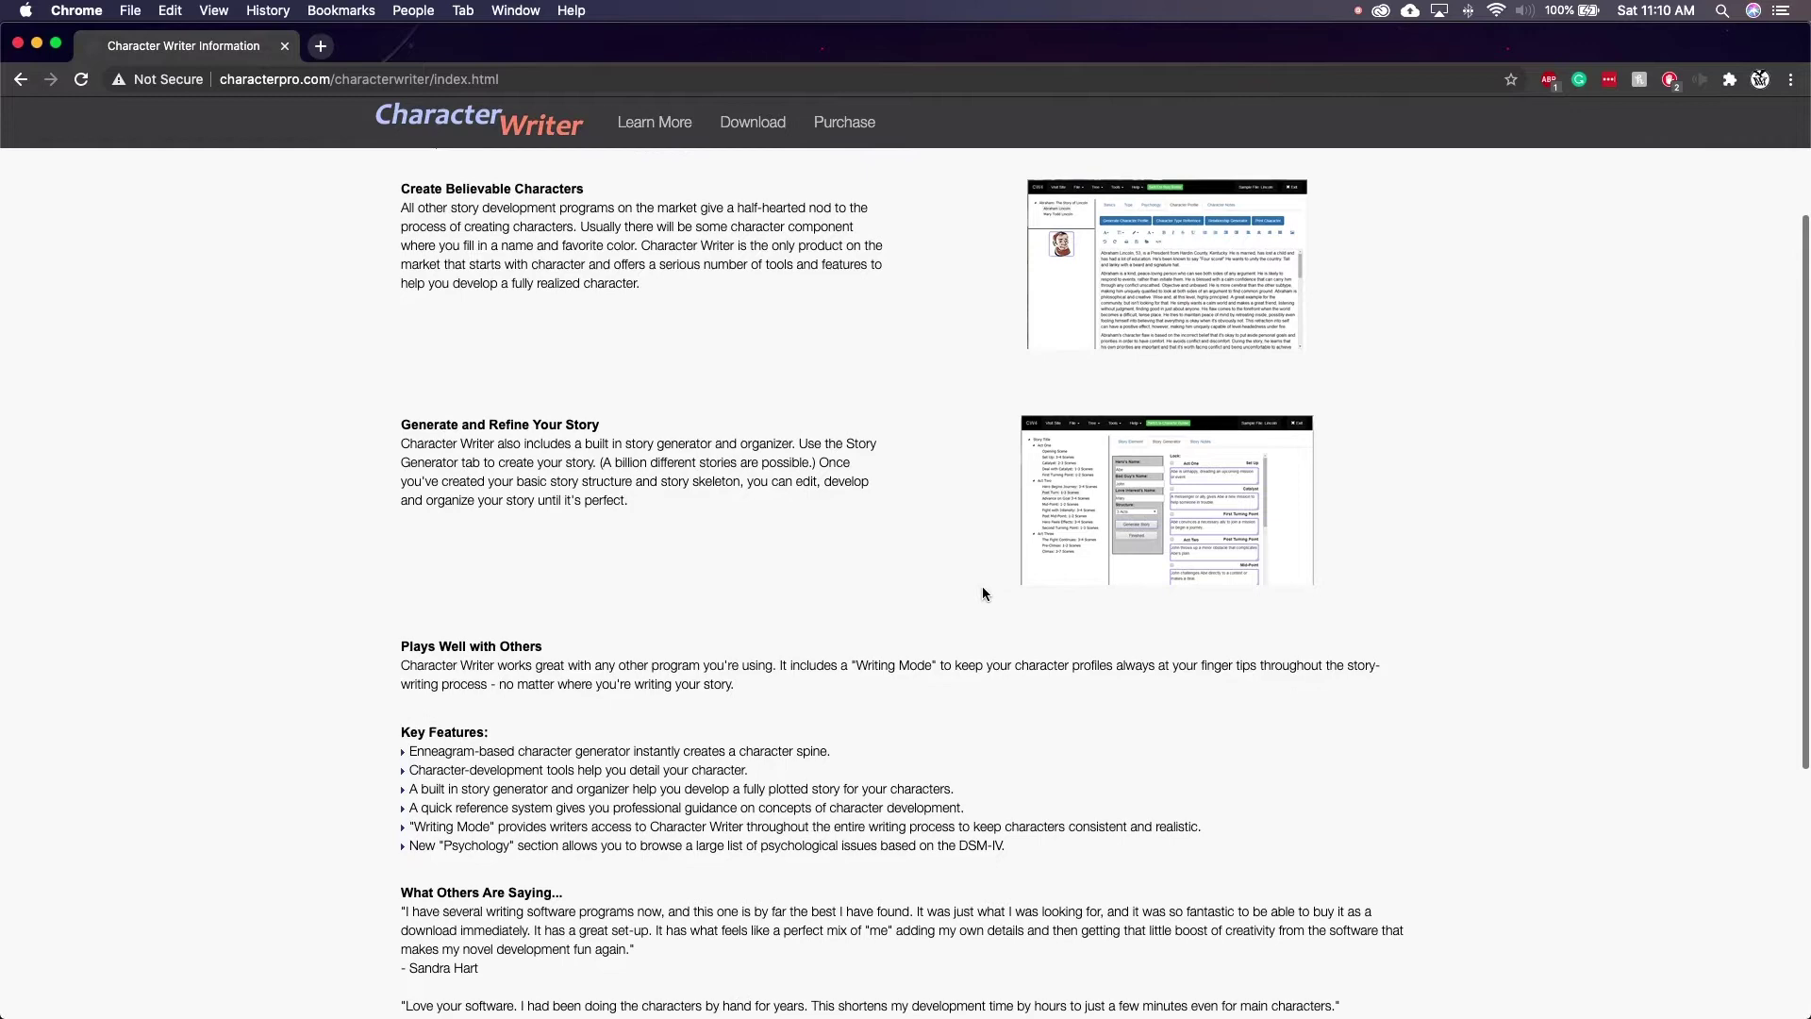
{"action": "scroll", "coordinate": [977, 586], "scroll_direction": "down", "scroll_amount": 5}
{"action": "scroll", "coordinate": [978, 586], "scroll_direction": "down", "scroll_amount": 1}
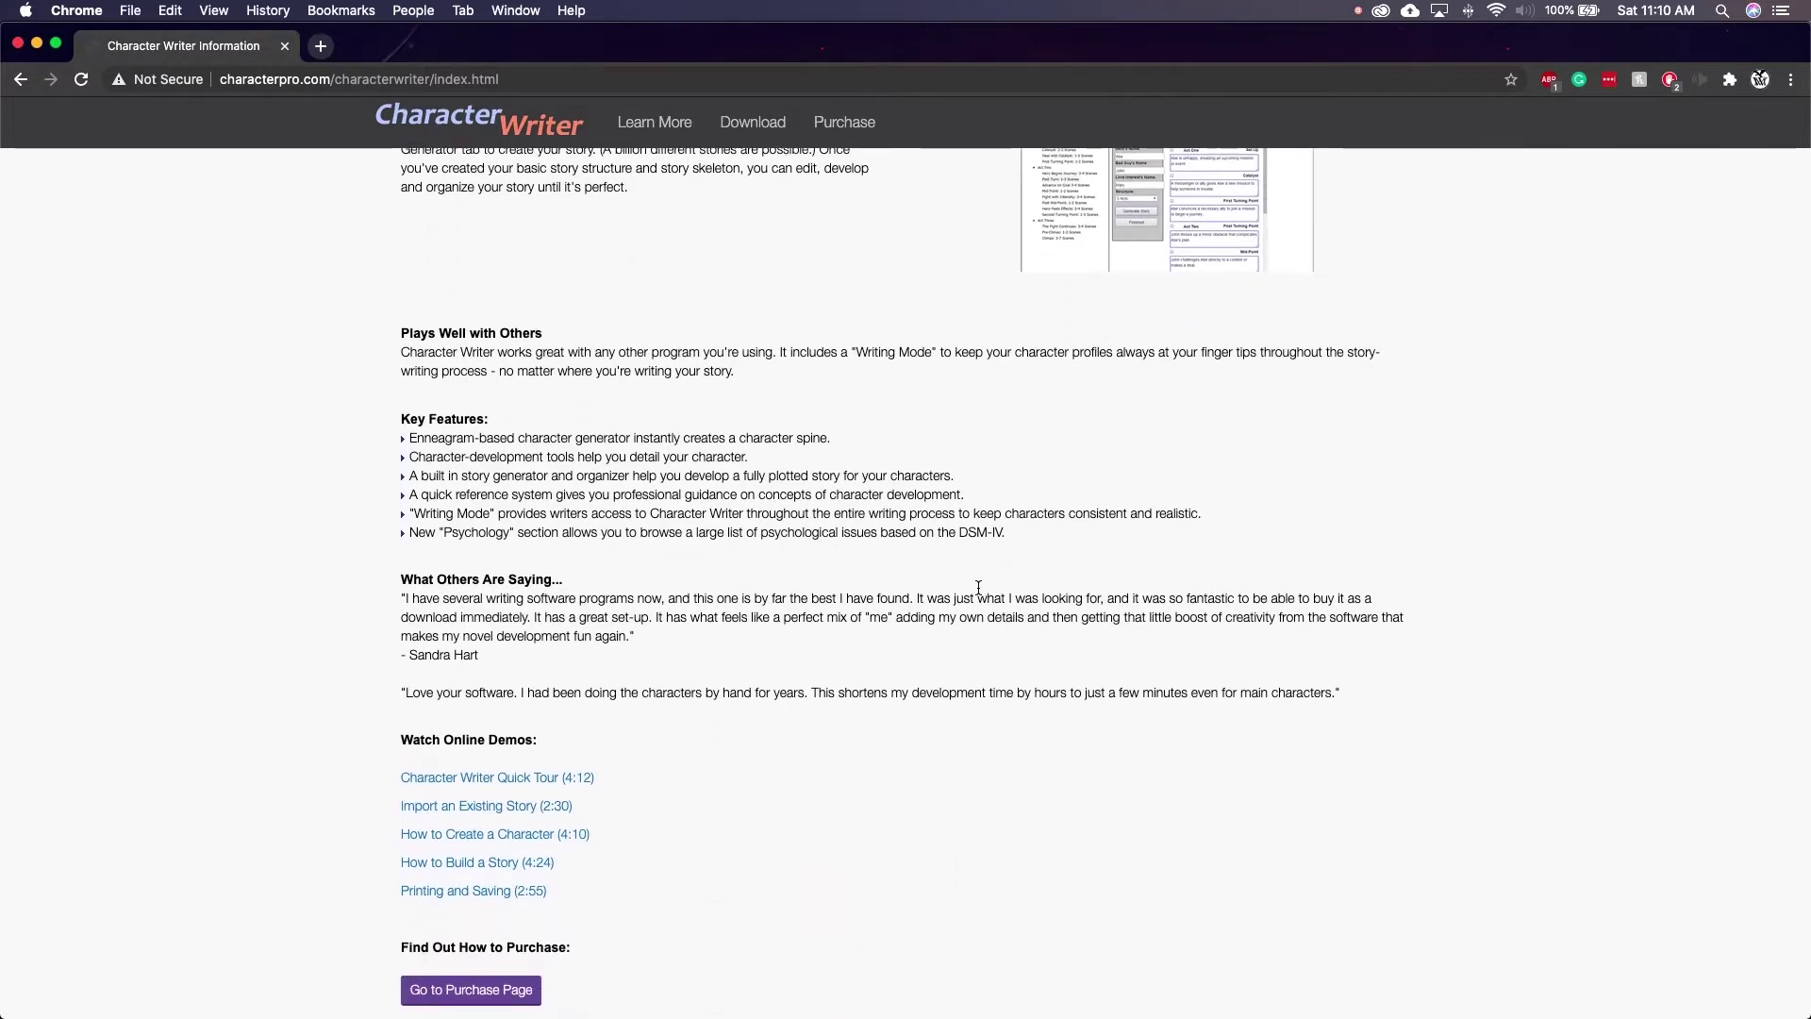
{"action": "scroll", "coordinate": [978, 587], "scroll_direction": "down", "scroll_amount": 2}
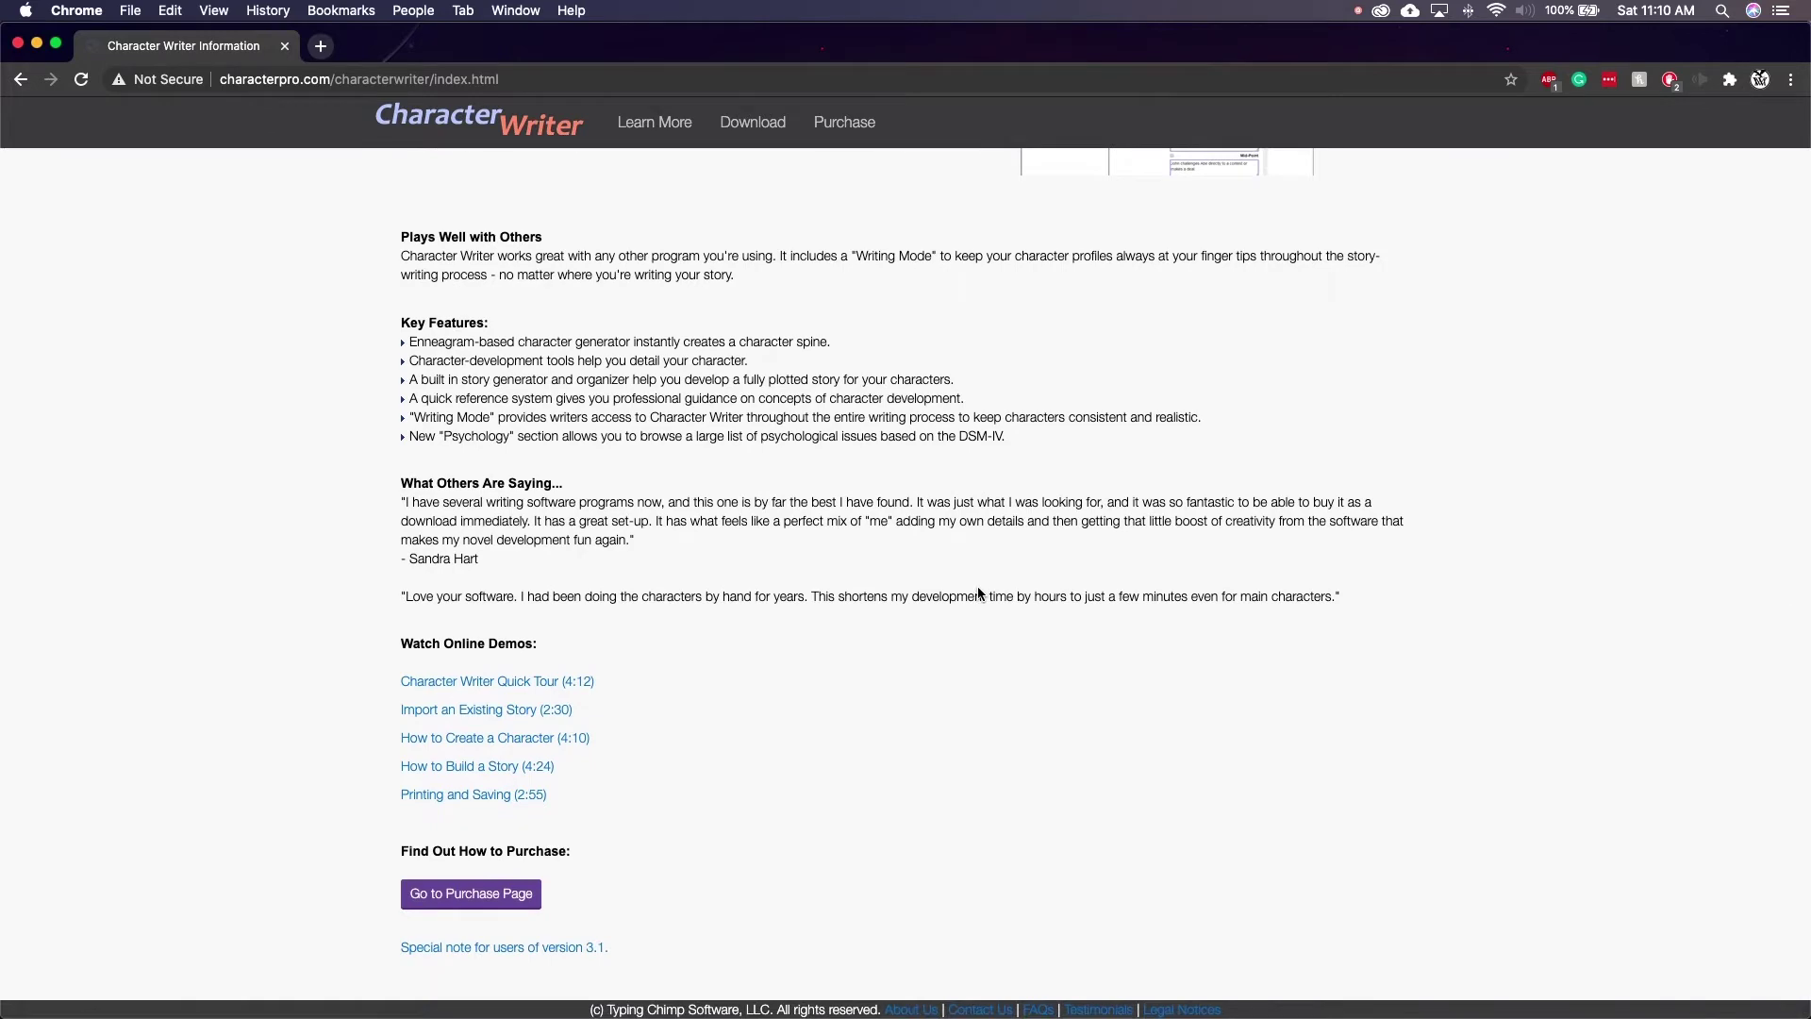
{"action": "scroll", "coordinate": [978, 594], "scroll_direction": "up", "scroll_amount": 10}
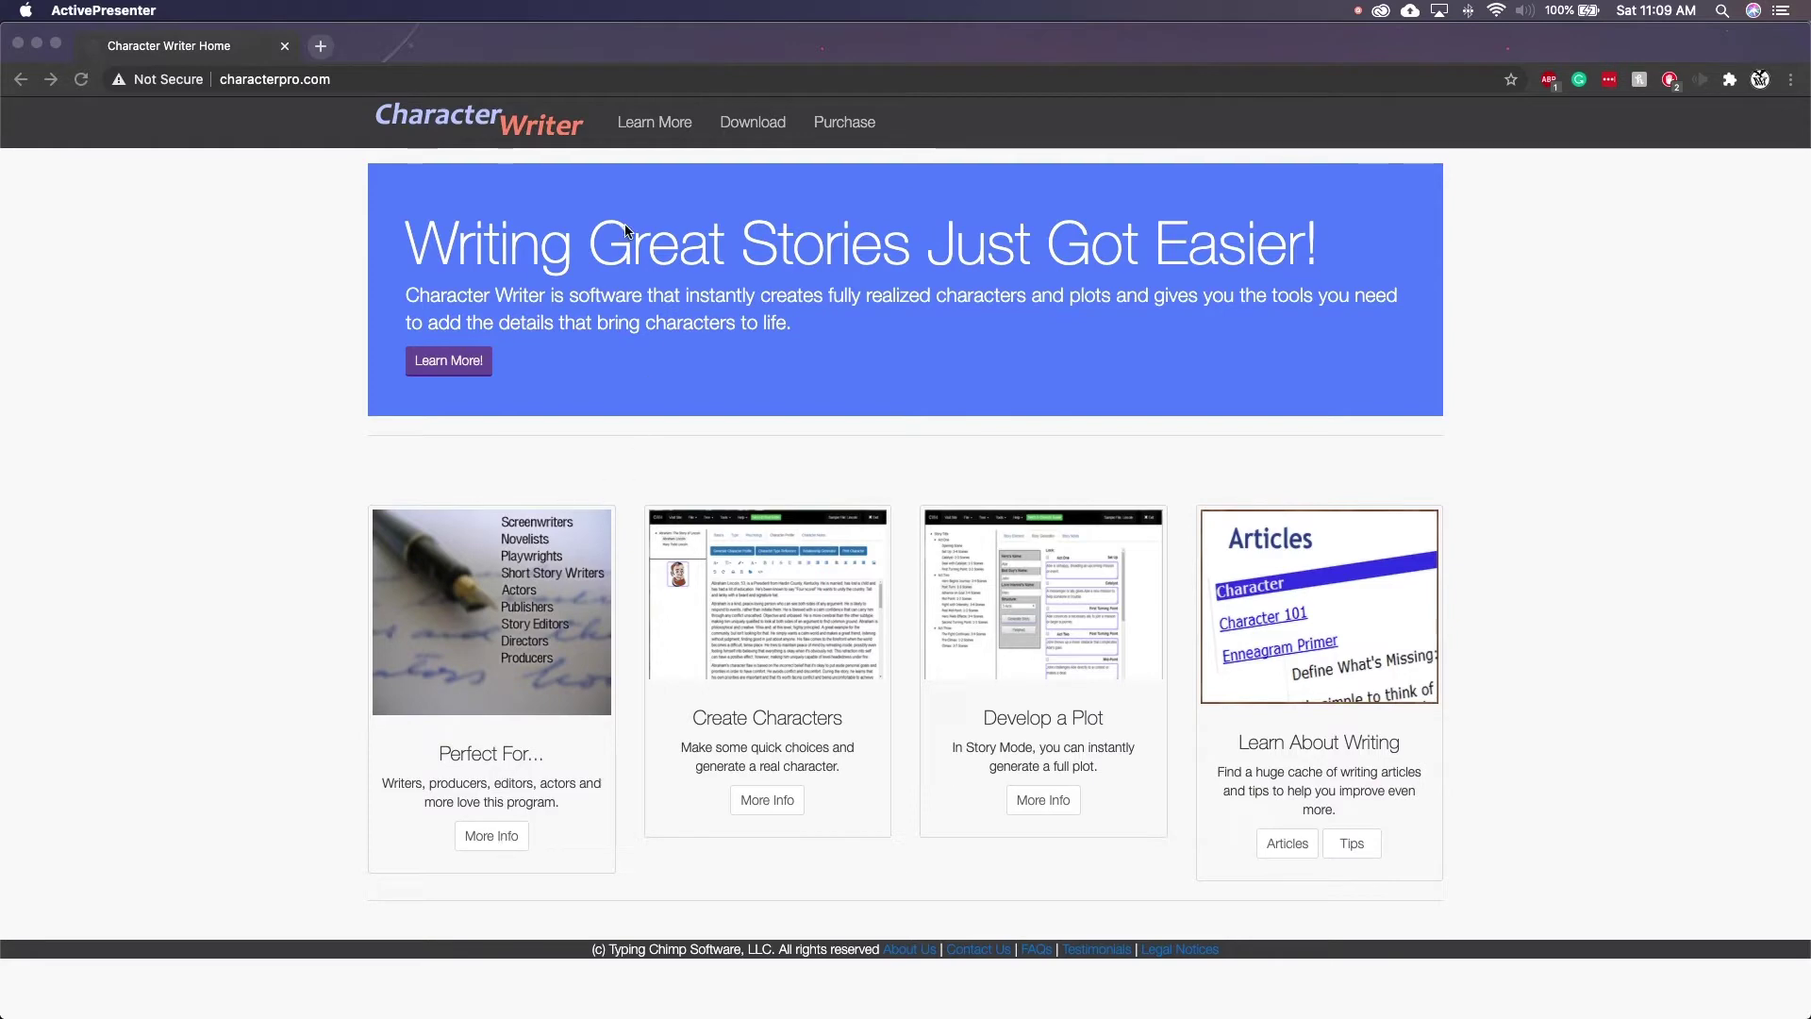
Return to the browser, reopen the Learn More page and read down to the demo links and back
{"action": "left_click", "coordinate": [629, 188]}
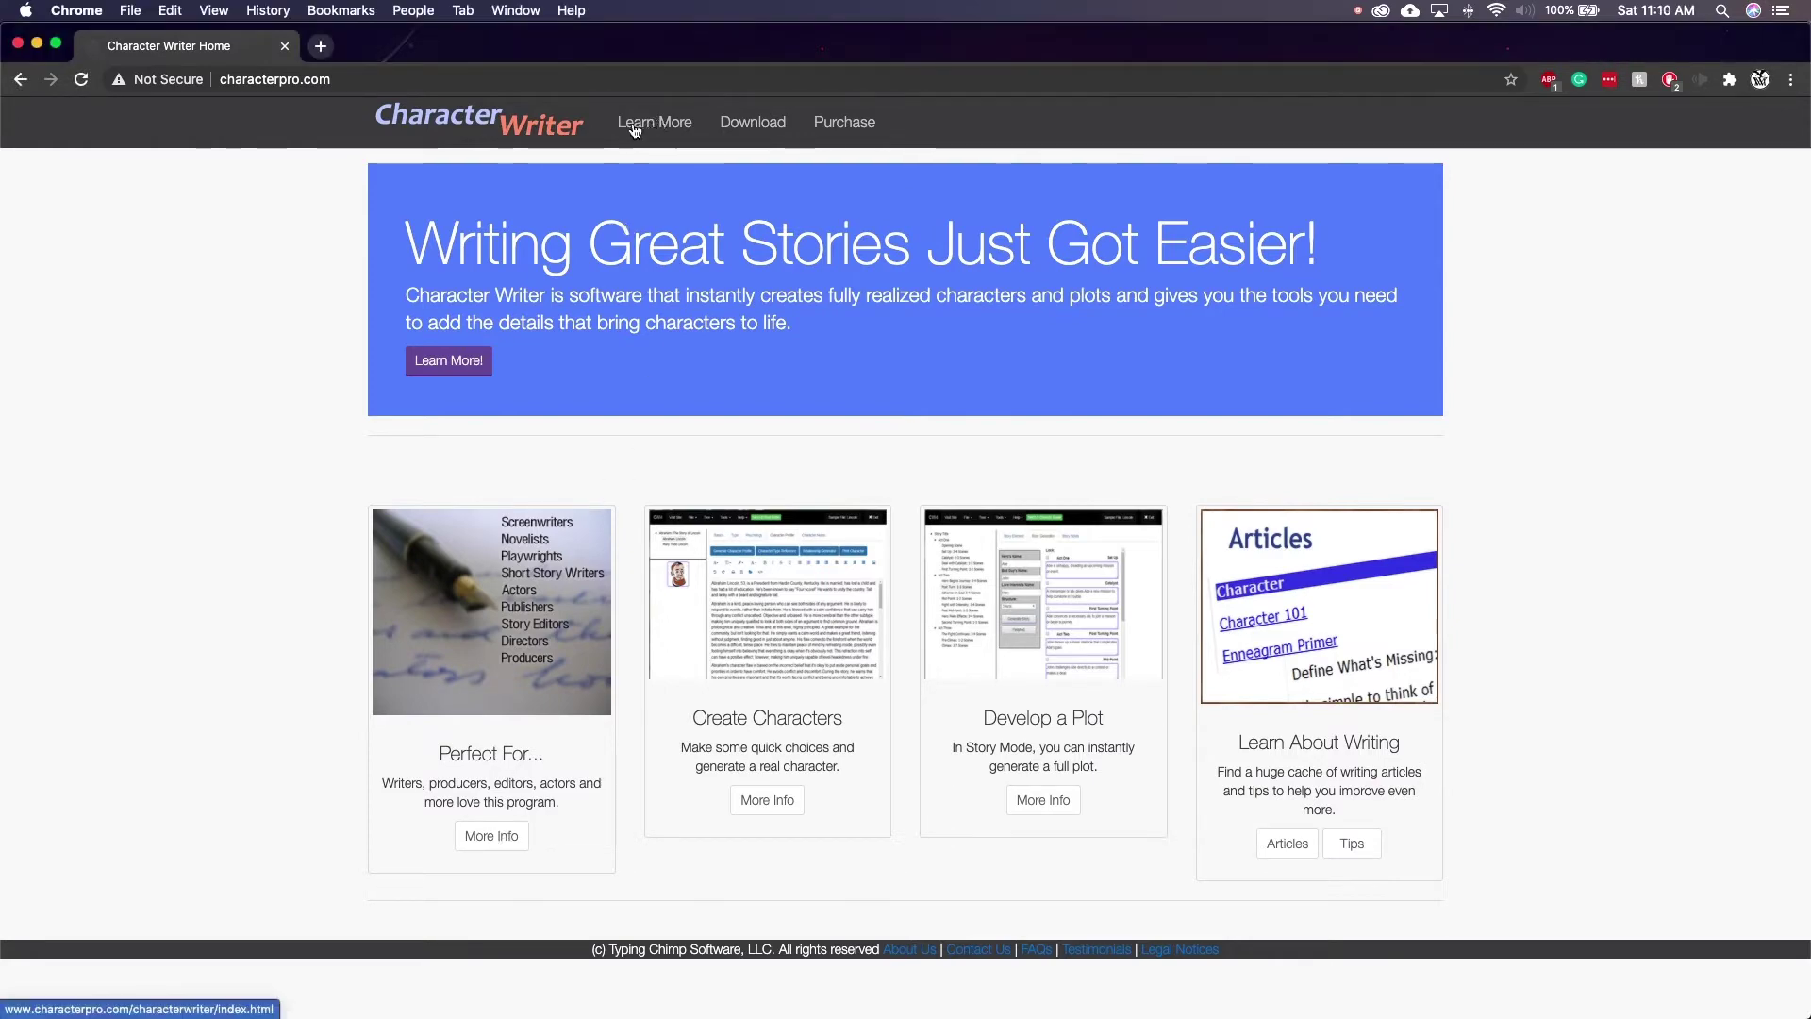
{"action": "left_click", "coordinate": [652, 126]}
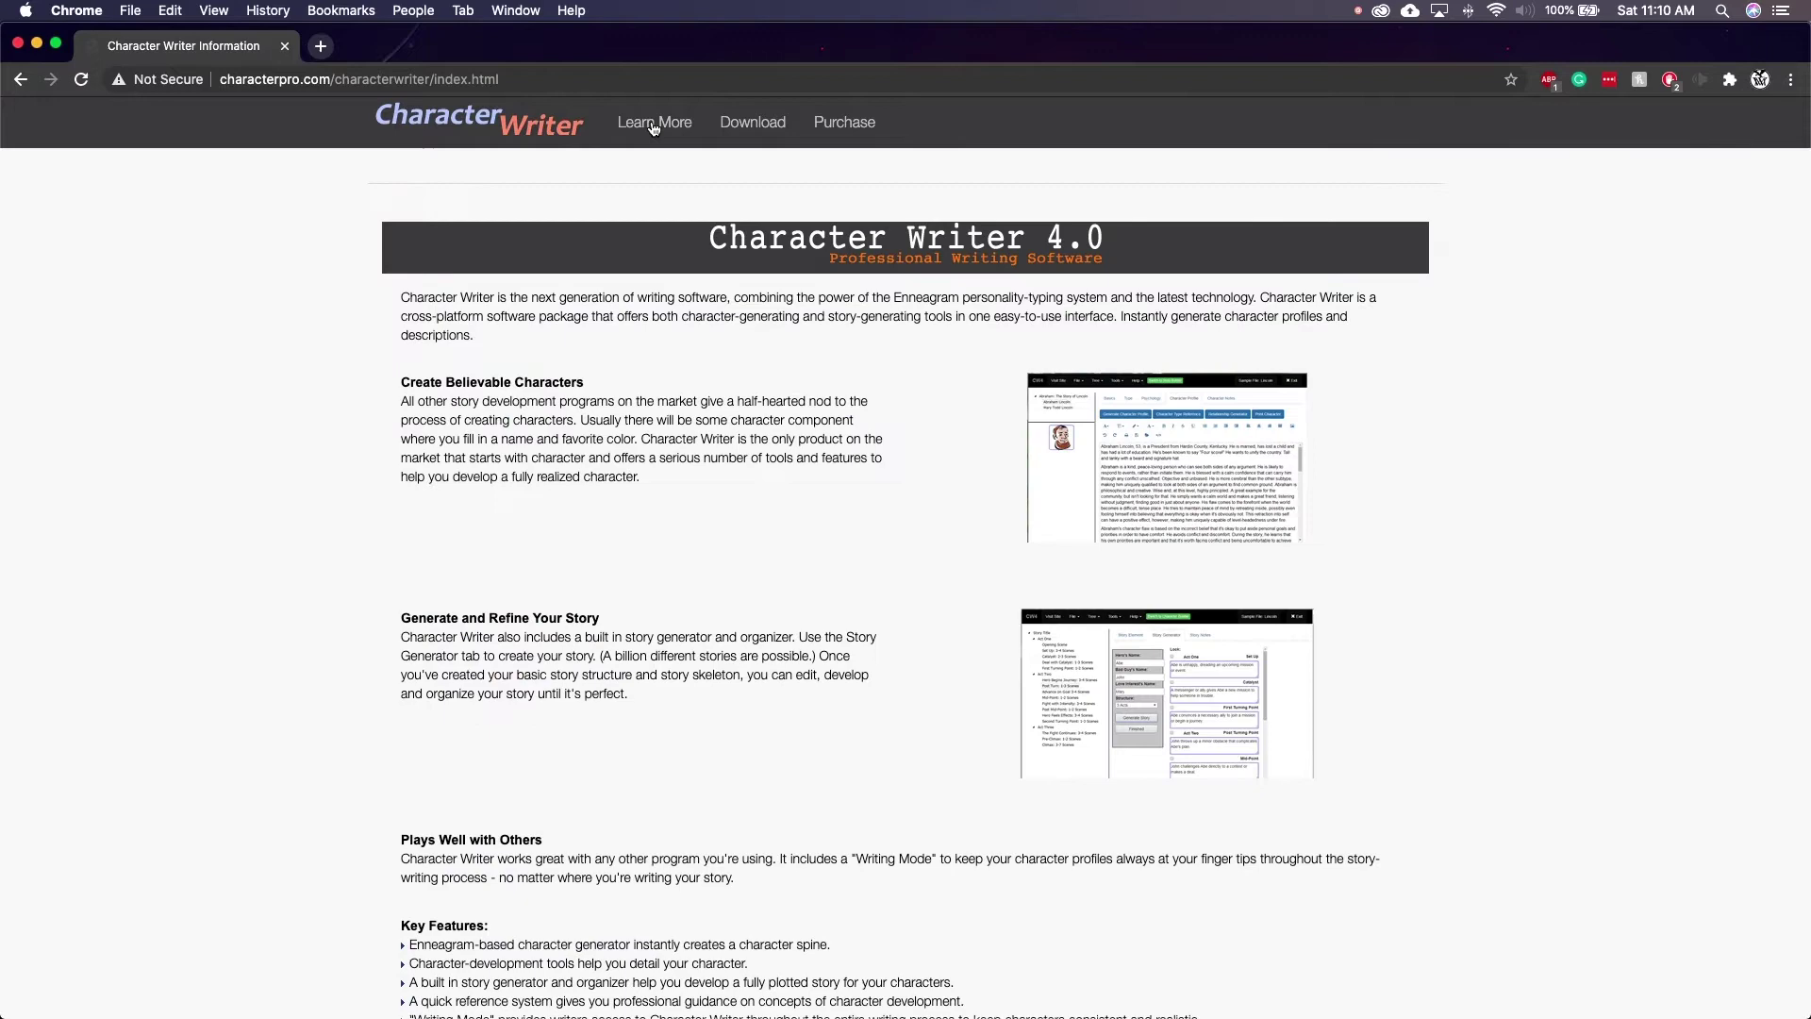
{"action": "scroll", "coordinate": [997, 592], "scroll_direction": "down", "scroll_amount": 4}
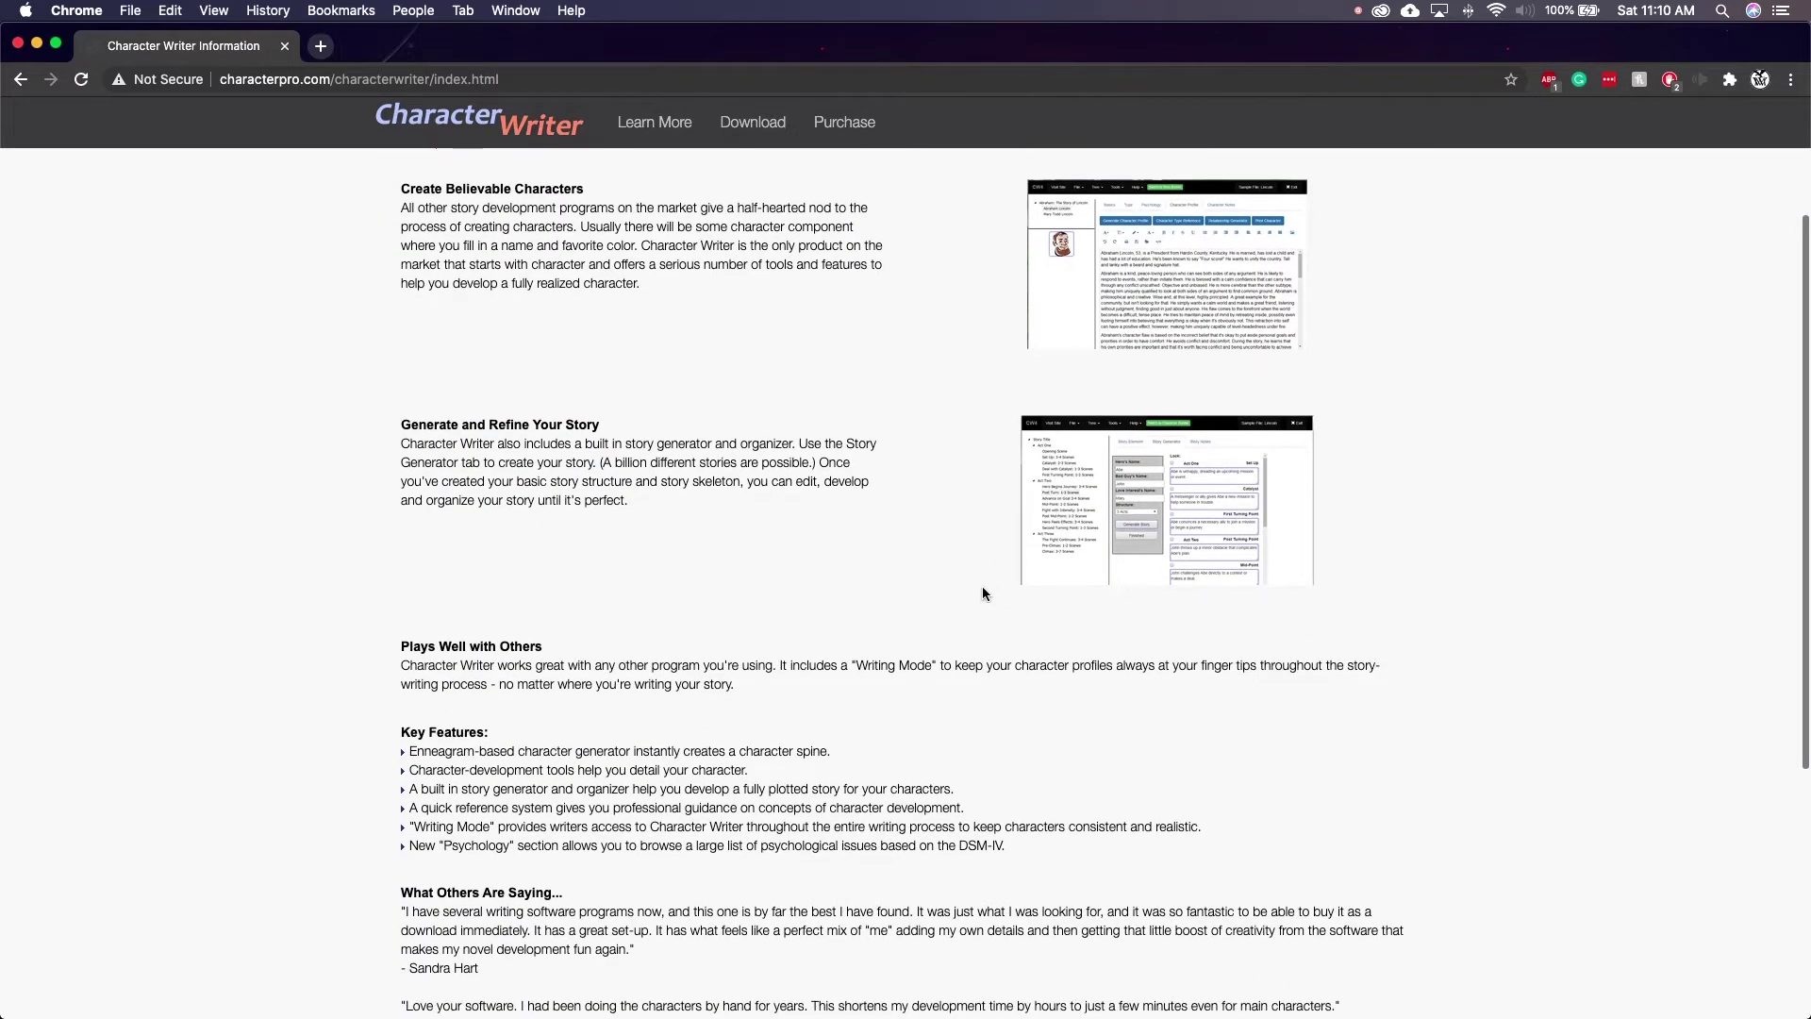
{"action": "scroll", "coordinate": [978, 587], "scroll_direction": "down", "scroll_amount": 4}
{"action": "scroll", "coordinate": [978, 587], "scroll_direction": "down", "scroll_amount": 4}
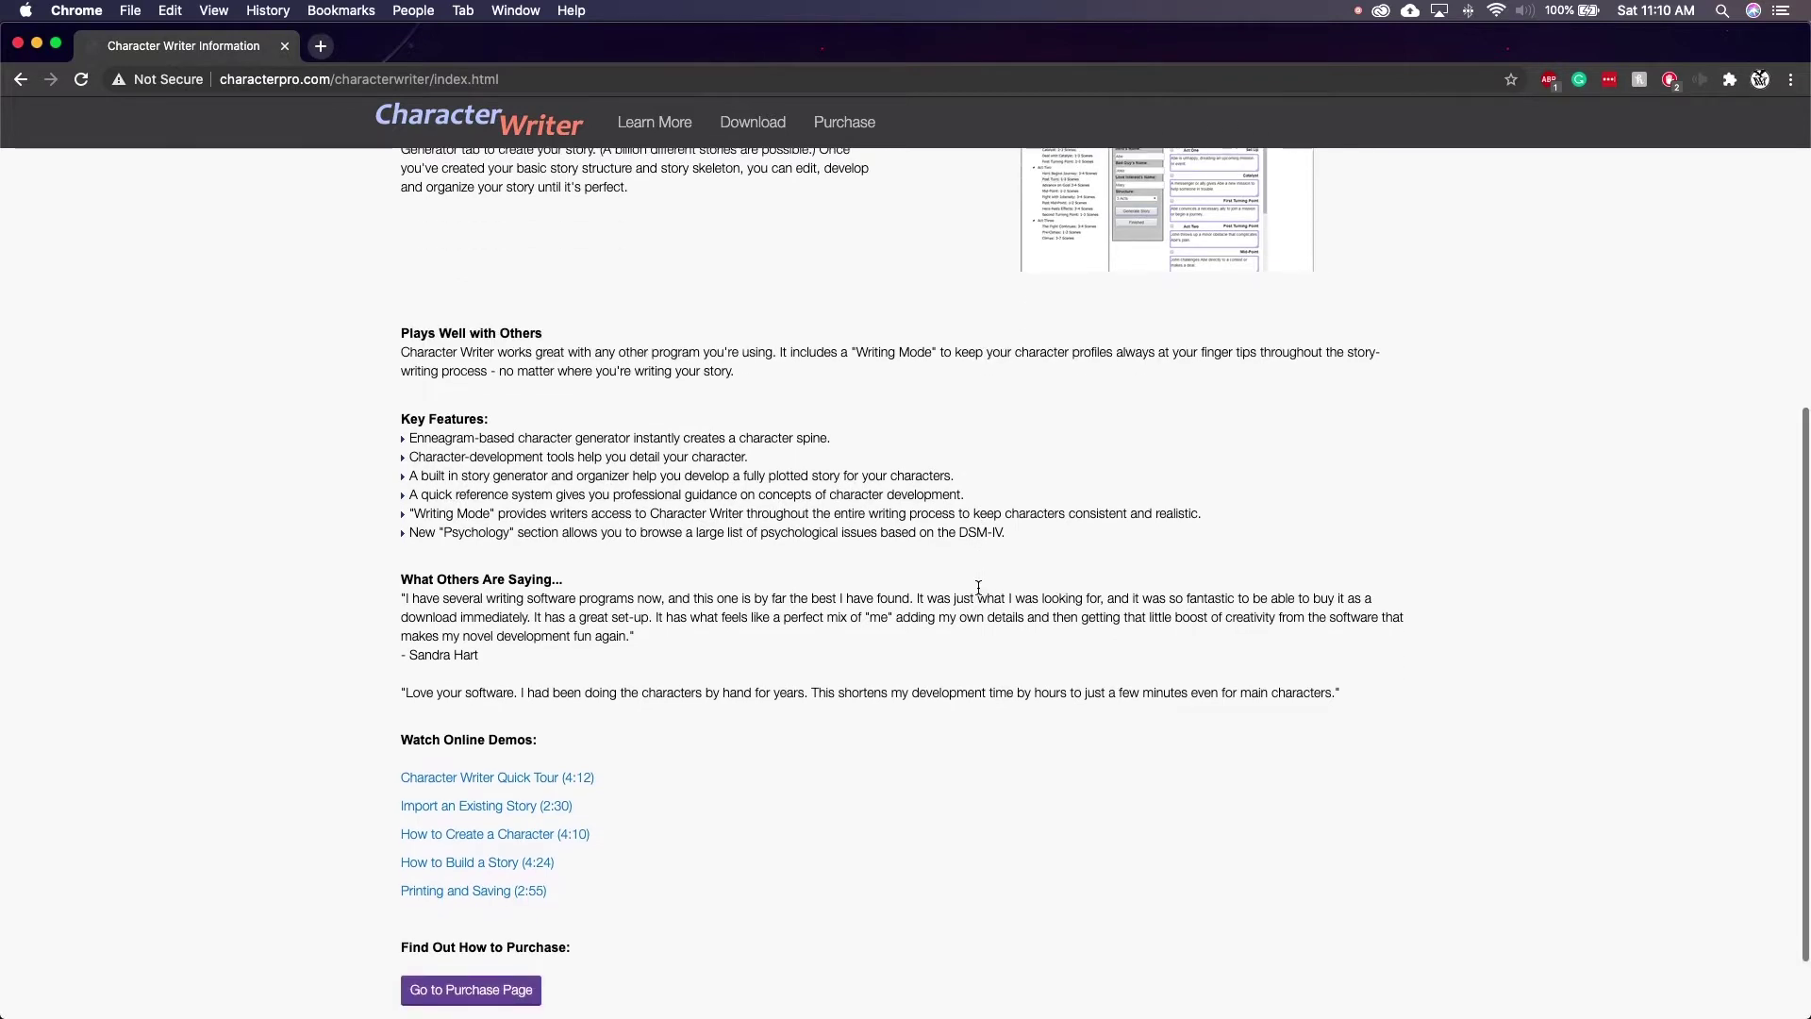
{"action": "scroll", "coordinate": [978, 586], "scroll_direction": "down", "scroll_amount": 3}
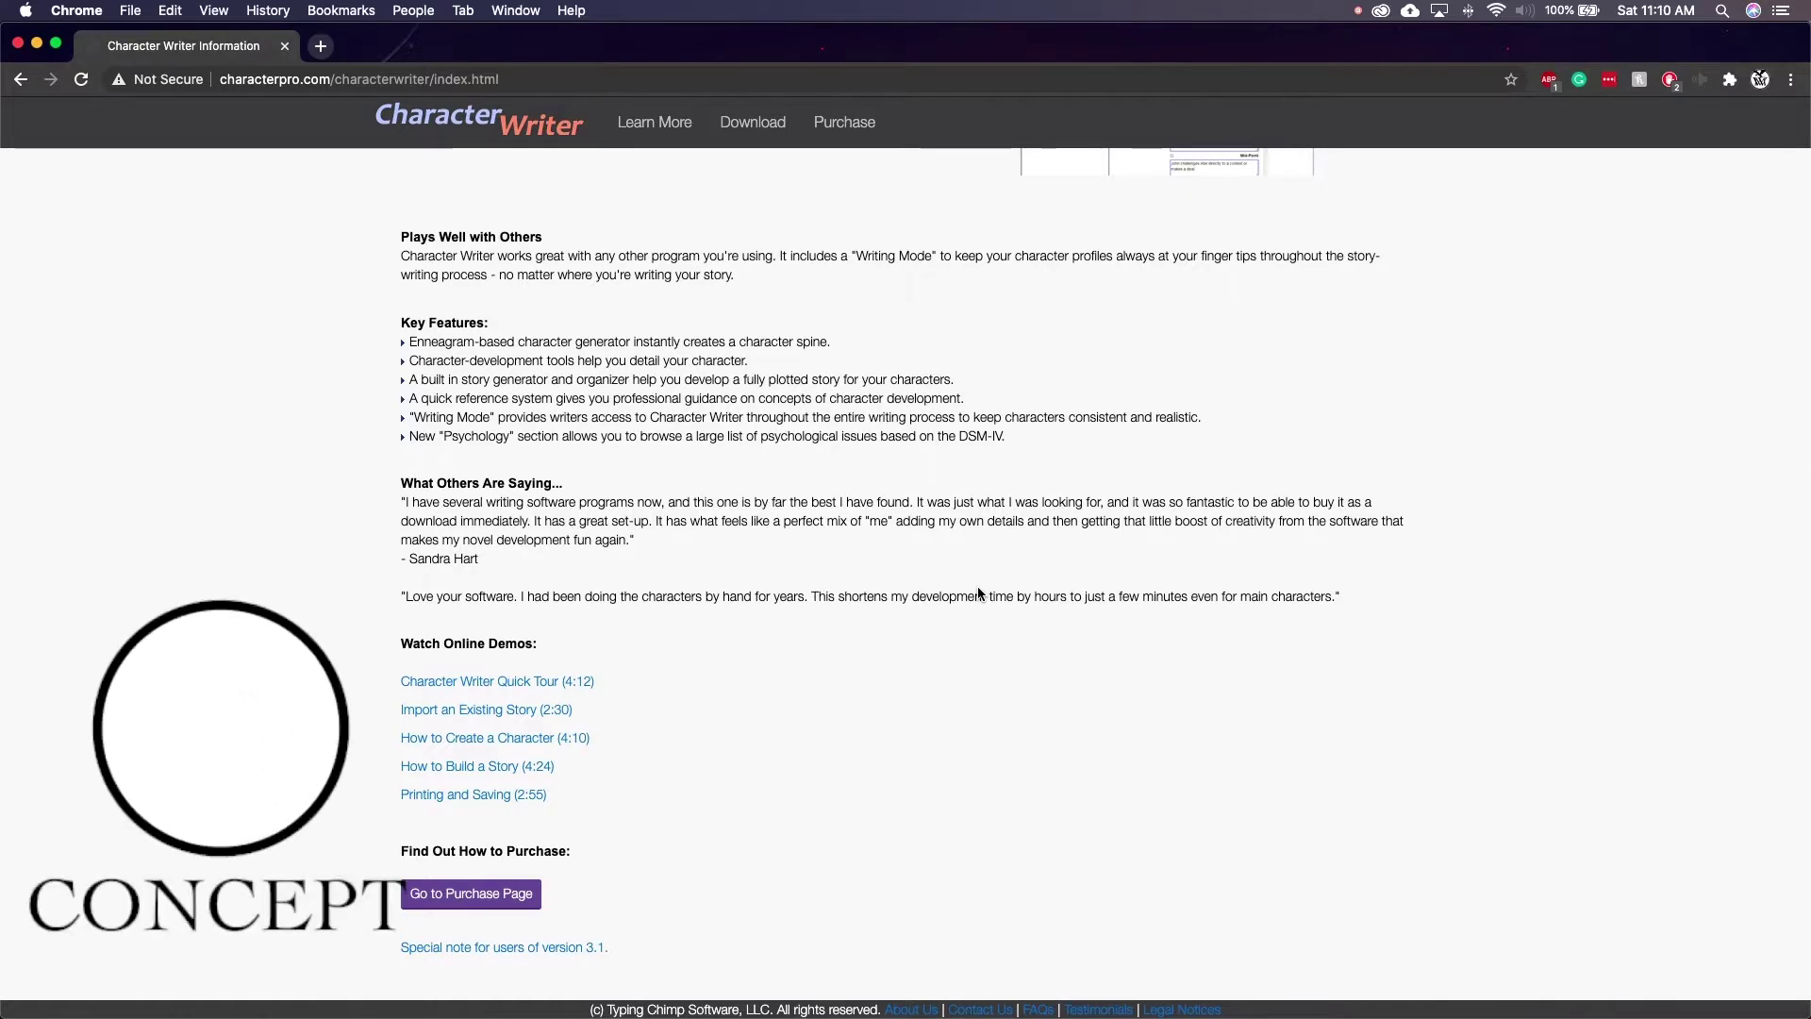
{"action": "scroll", "coordinate": [978, 589], "scroll_direction": "up", "scroll_amount": 10}
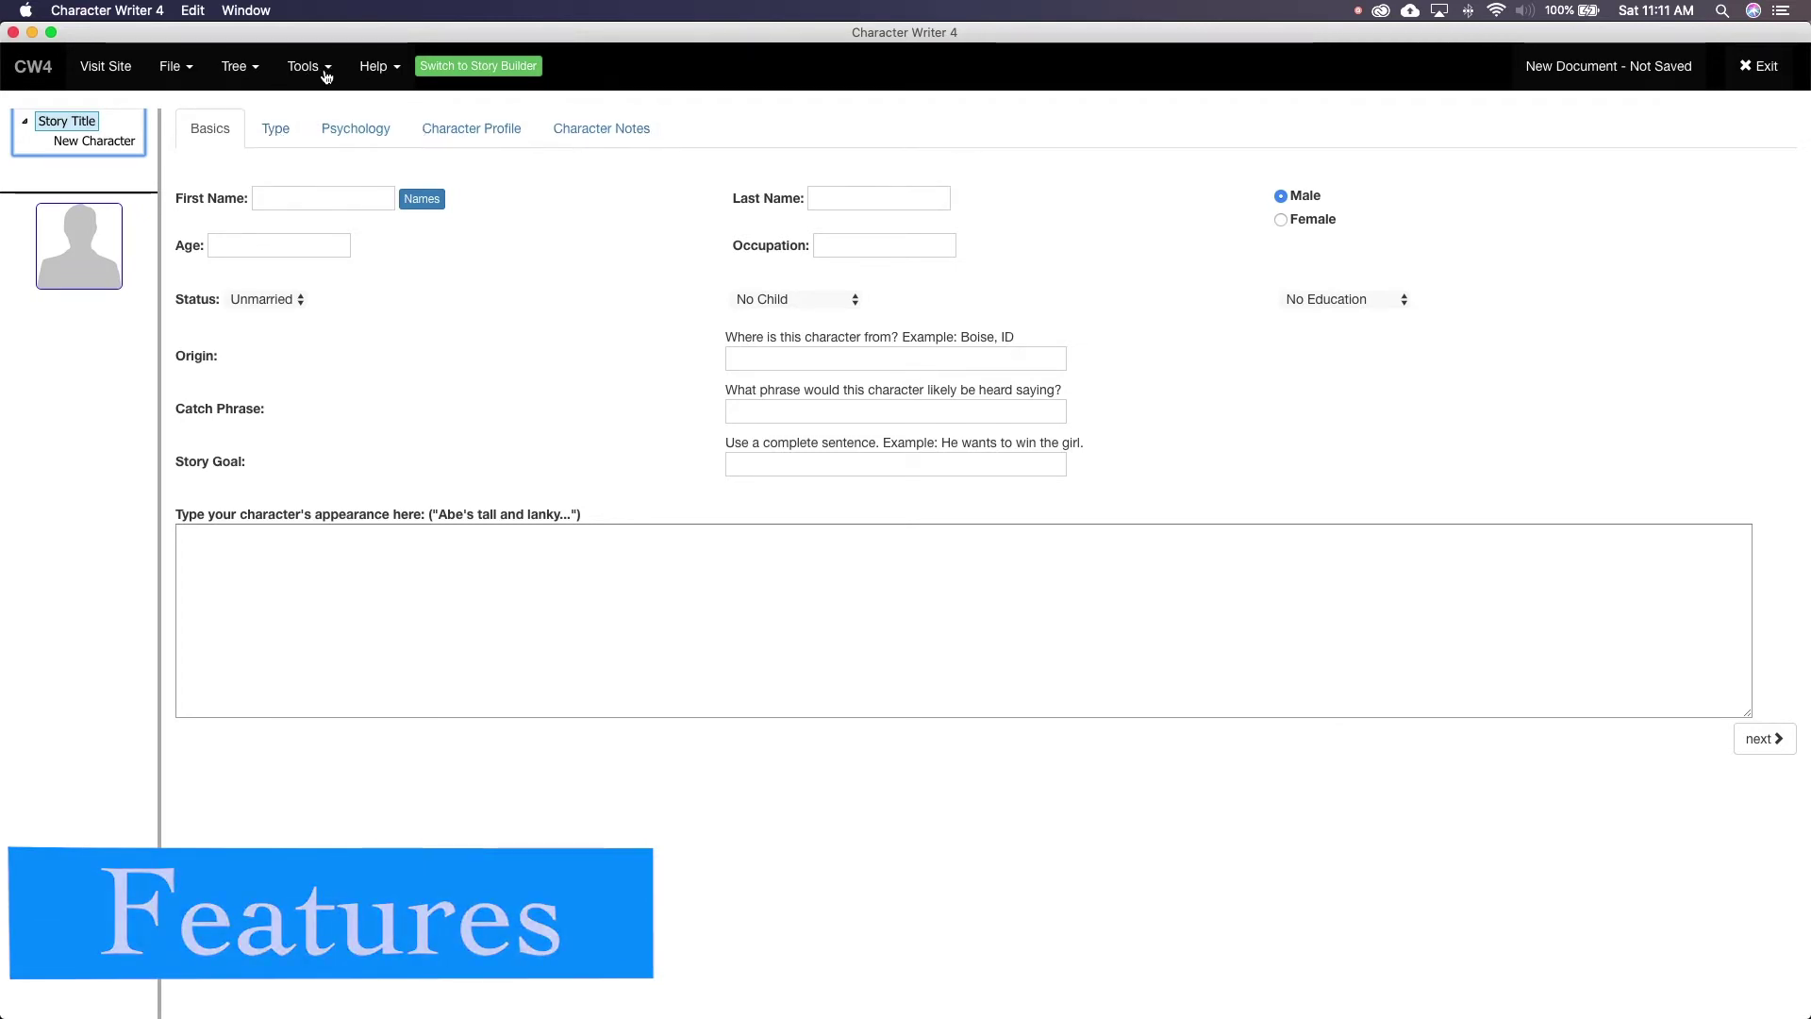
{"action": "left_click", "coordinate": [461, 68]}
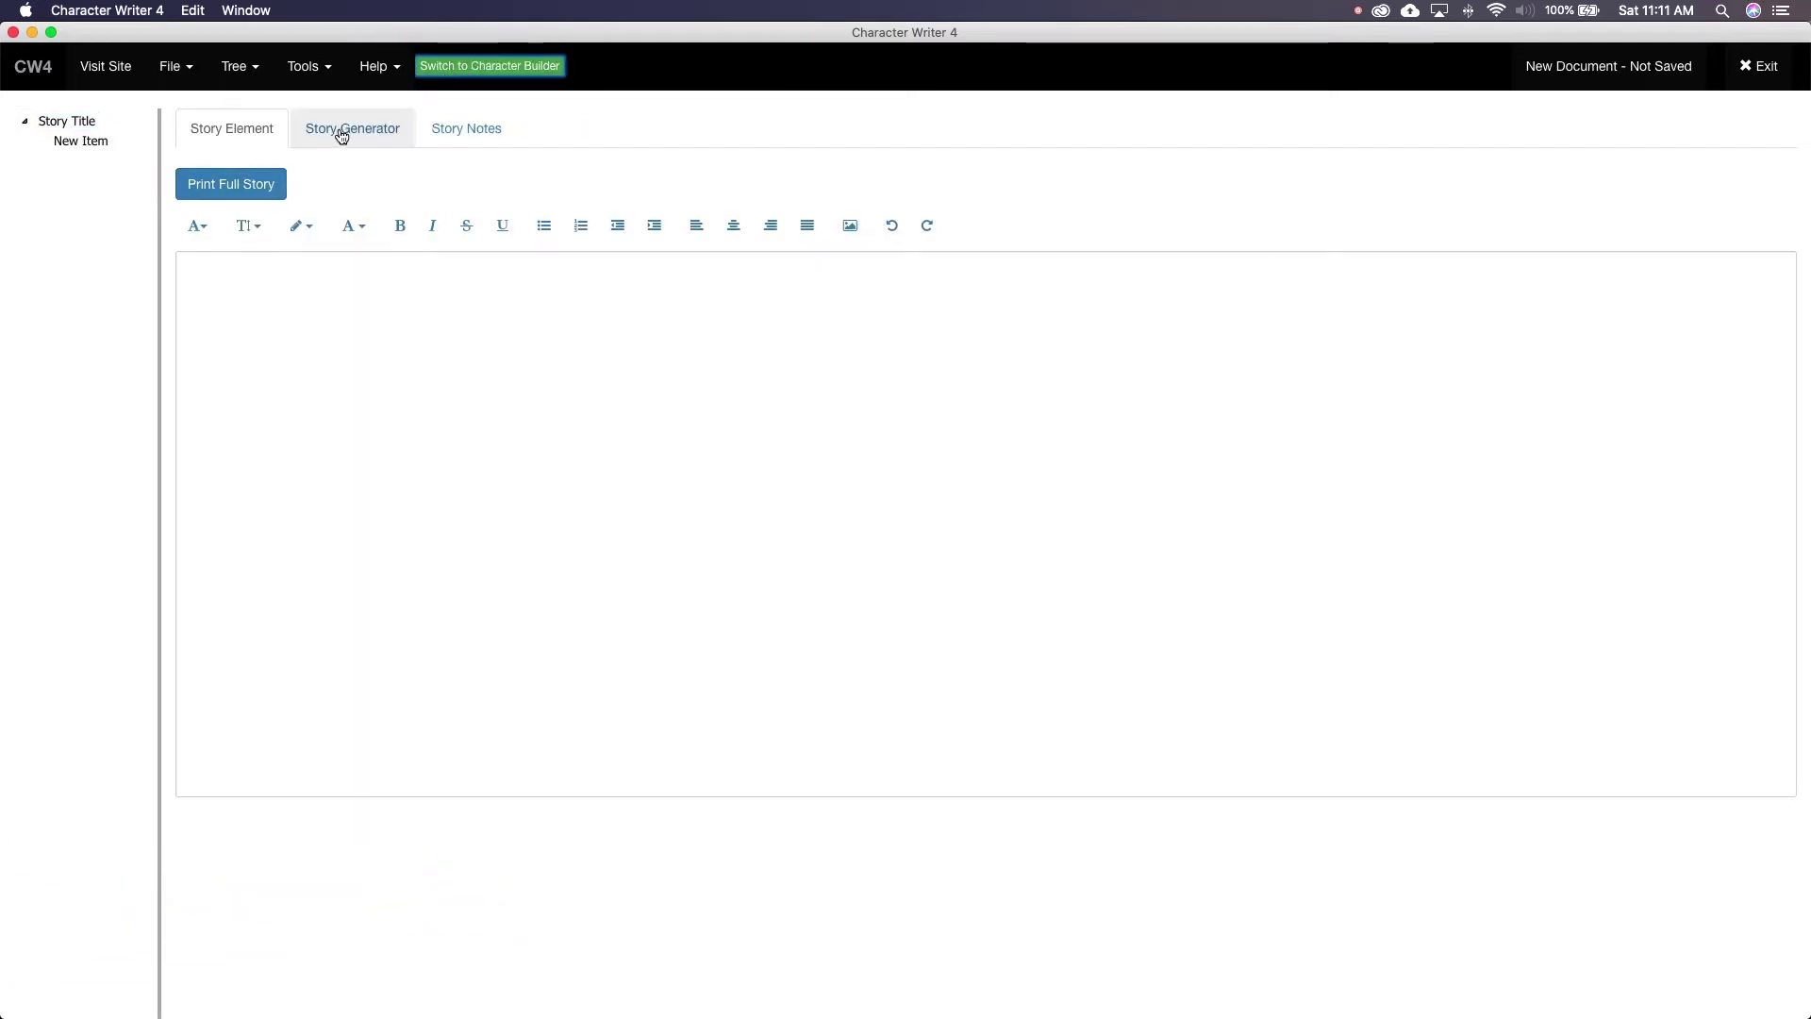
{"action": "left_click", "coordinate": [342, 127]}
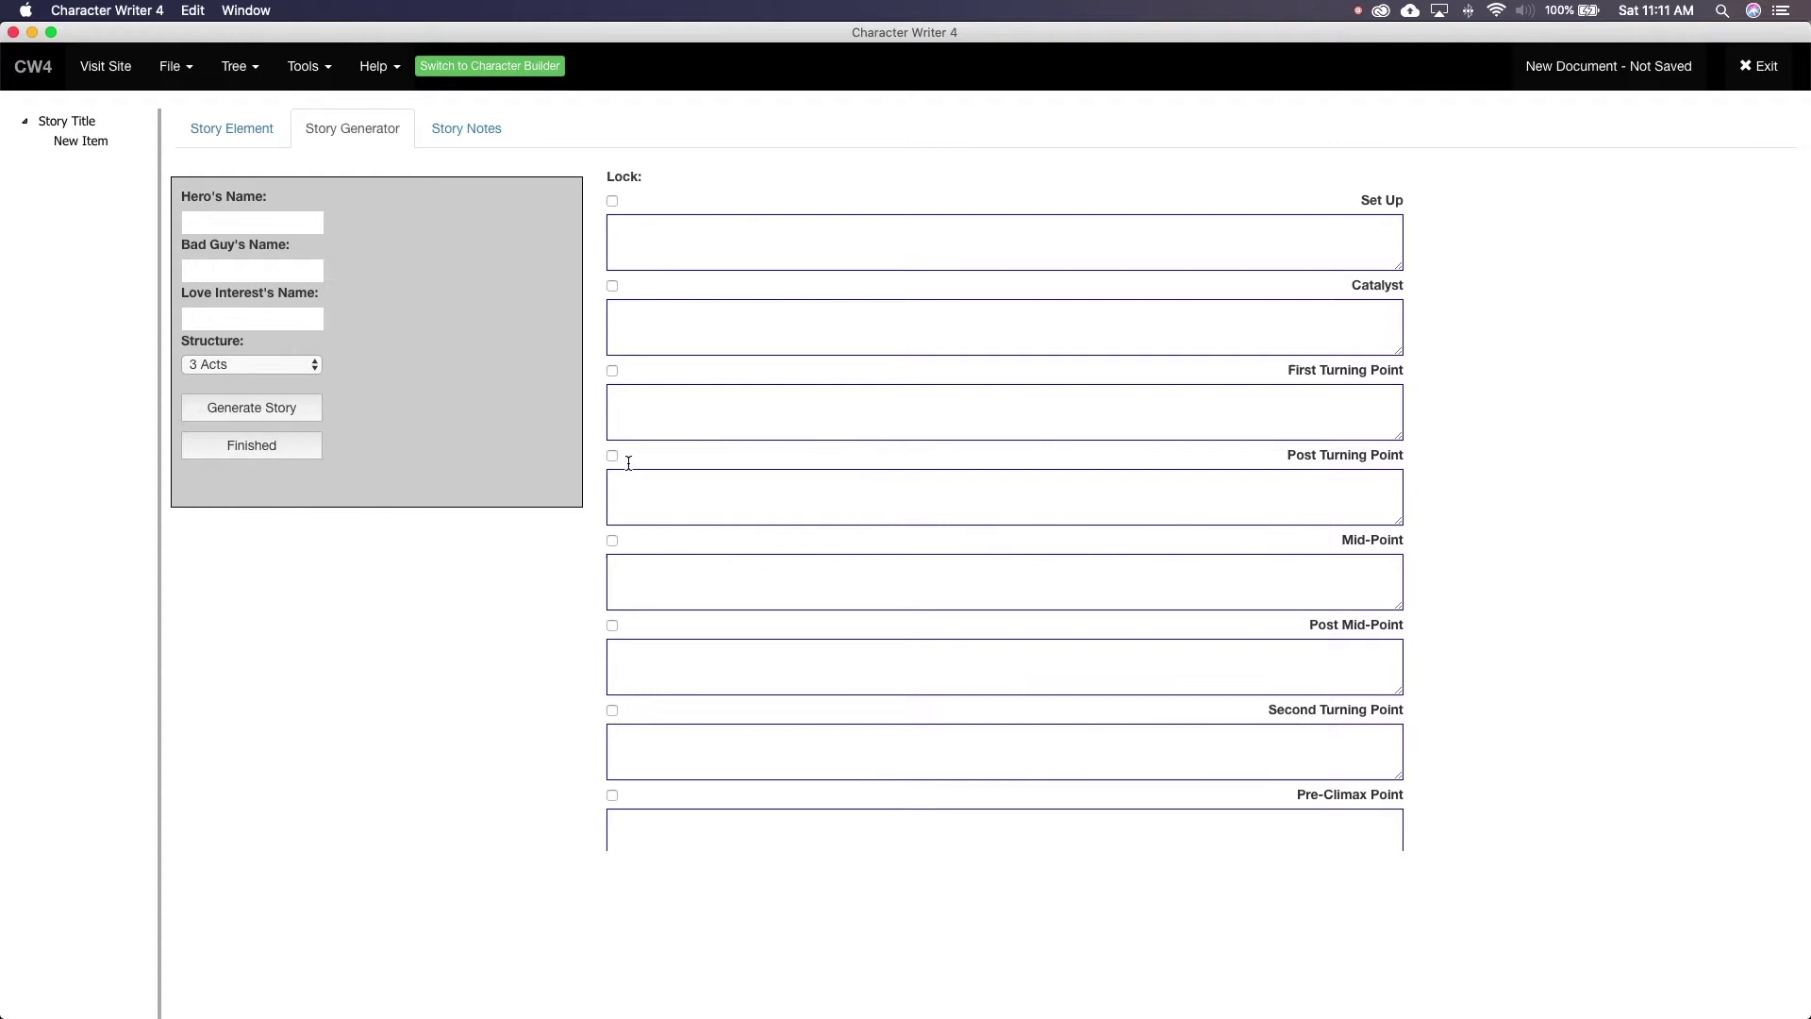
{"action": "left_click", "coordinate": [479, 66]}
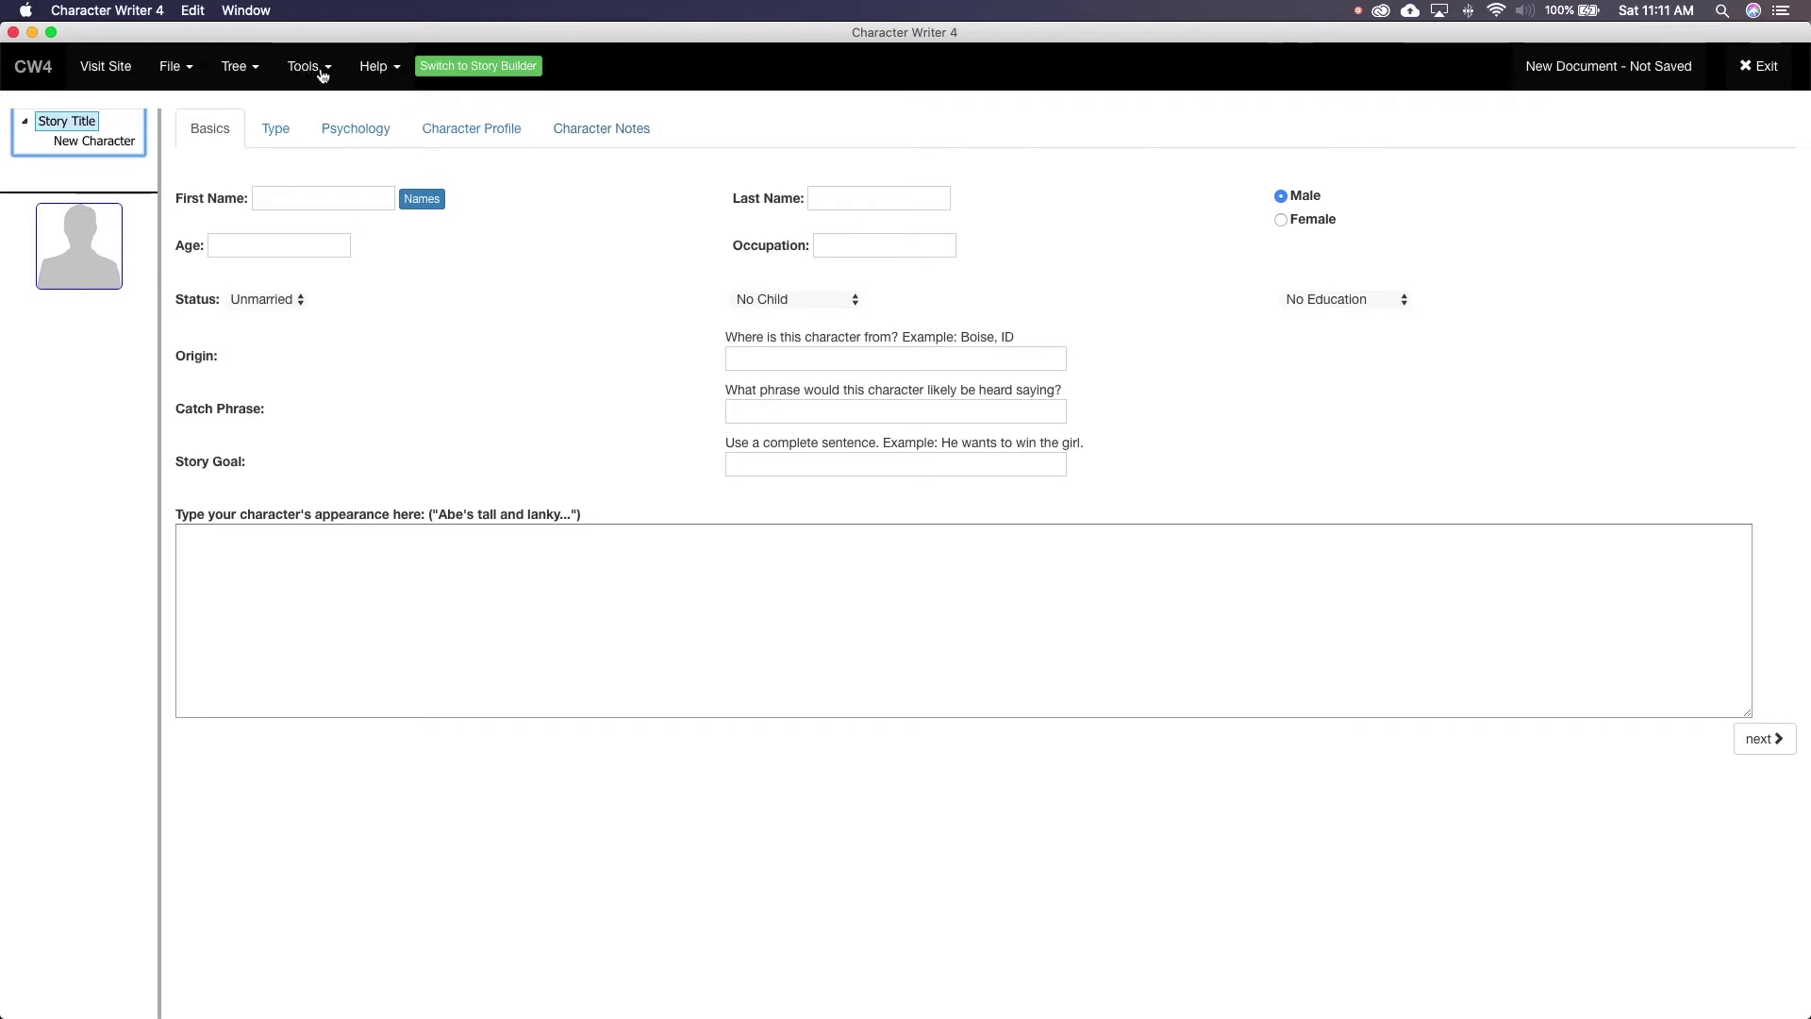
{"action": "left_click", "coordinate": [325, 198]}
{"action": "type", "text": "Lillian"}
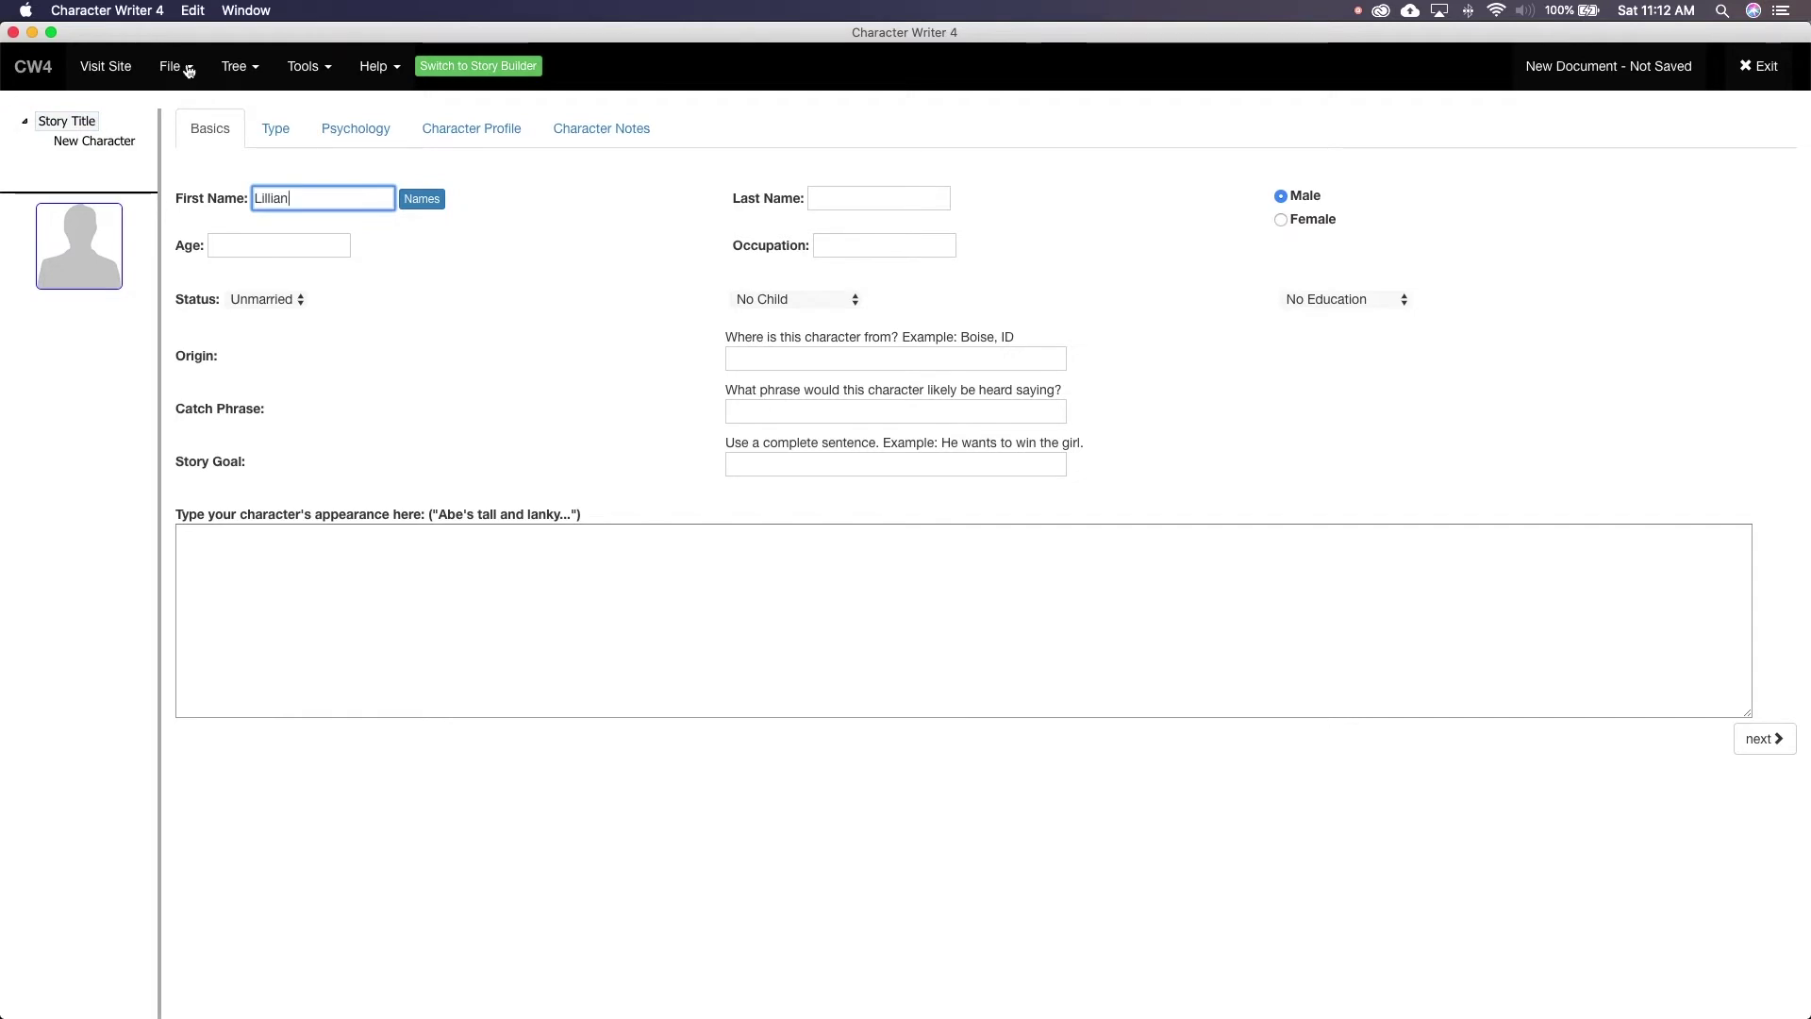
{"action": "left_click", "coordinate": [188, 70]}
{"action": "left_click", "coordinate": [181, 107]}
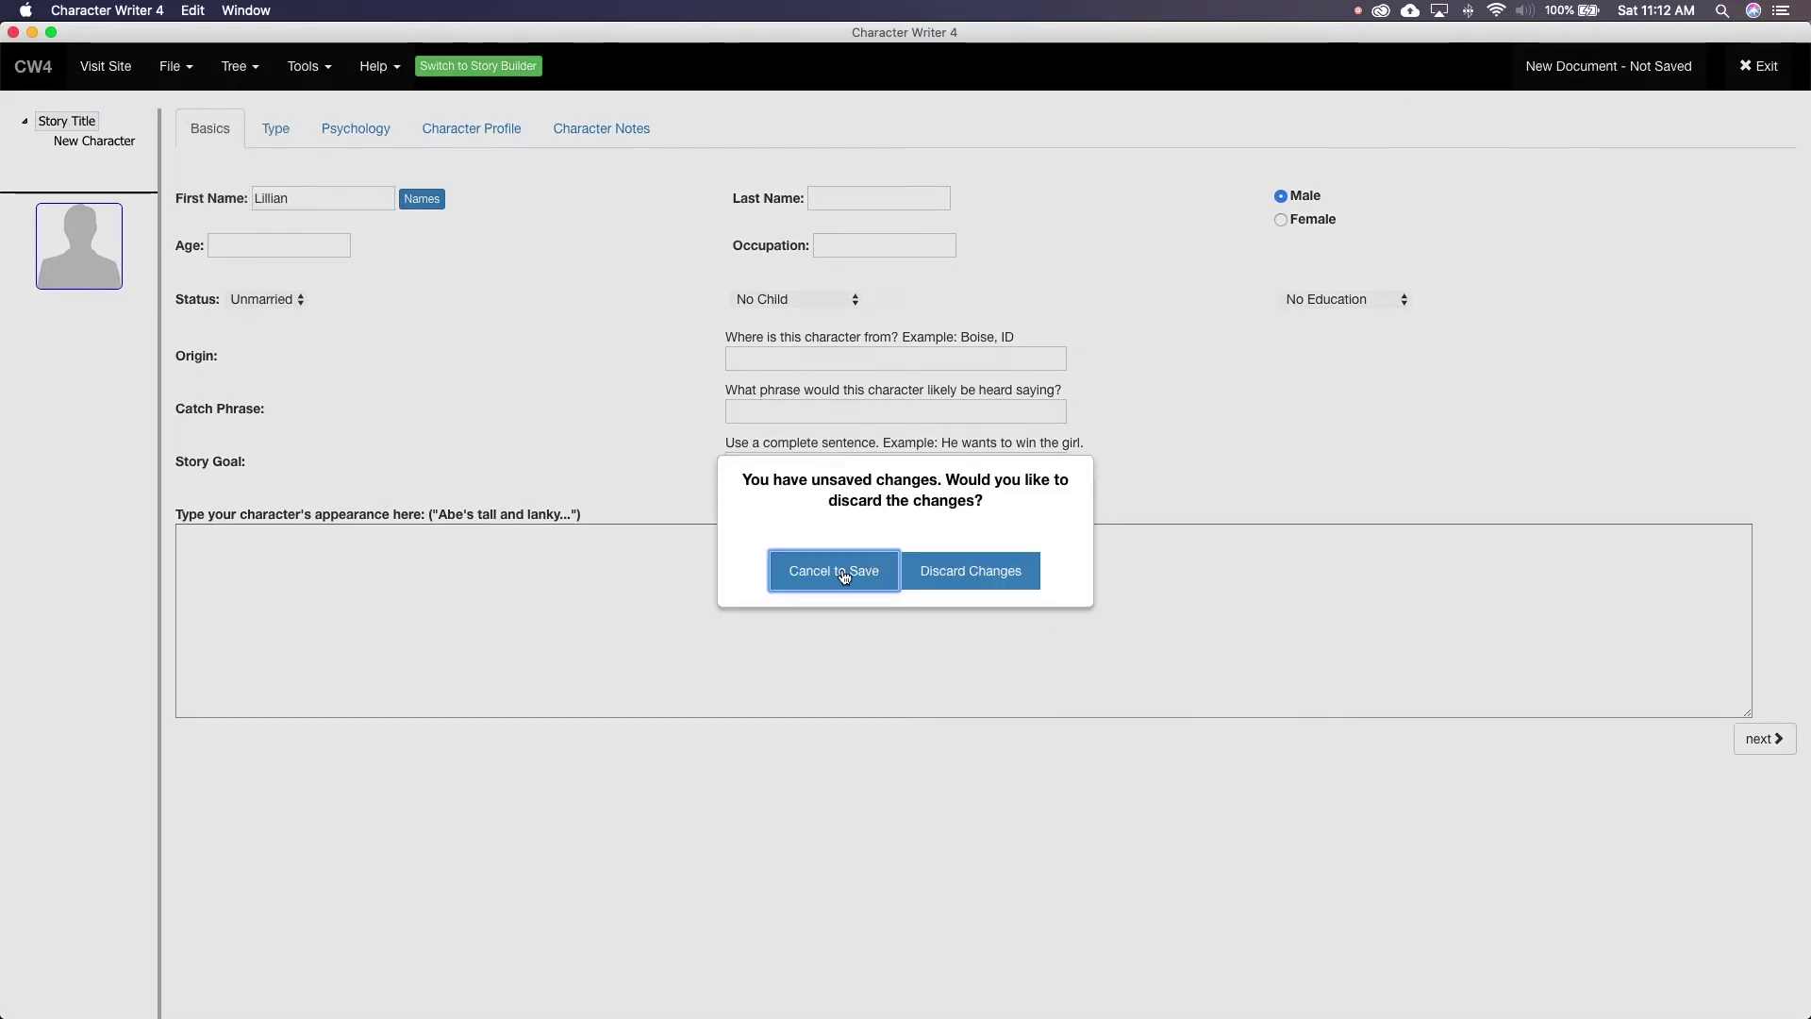
{"action": "left_click", "coordinate": [965, 573]}
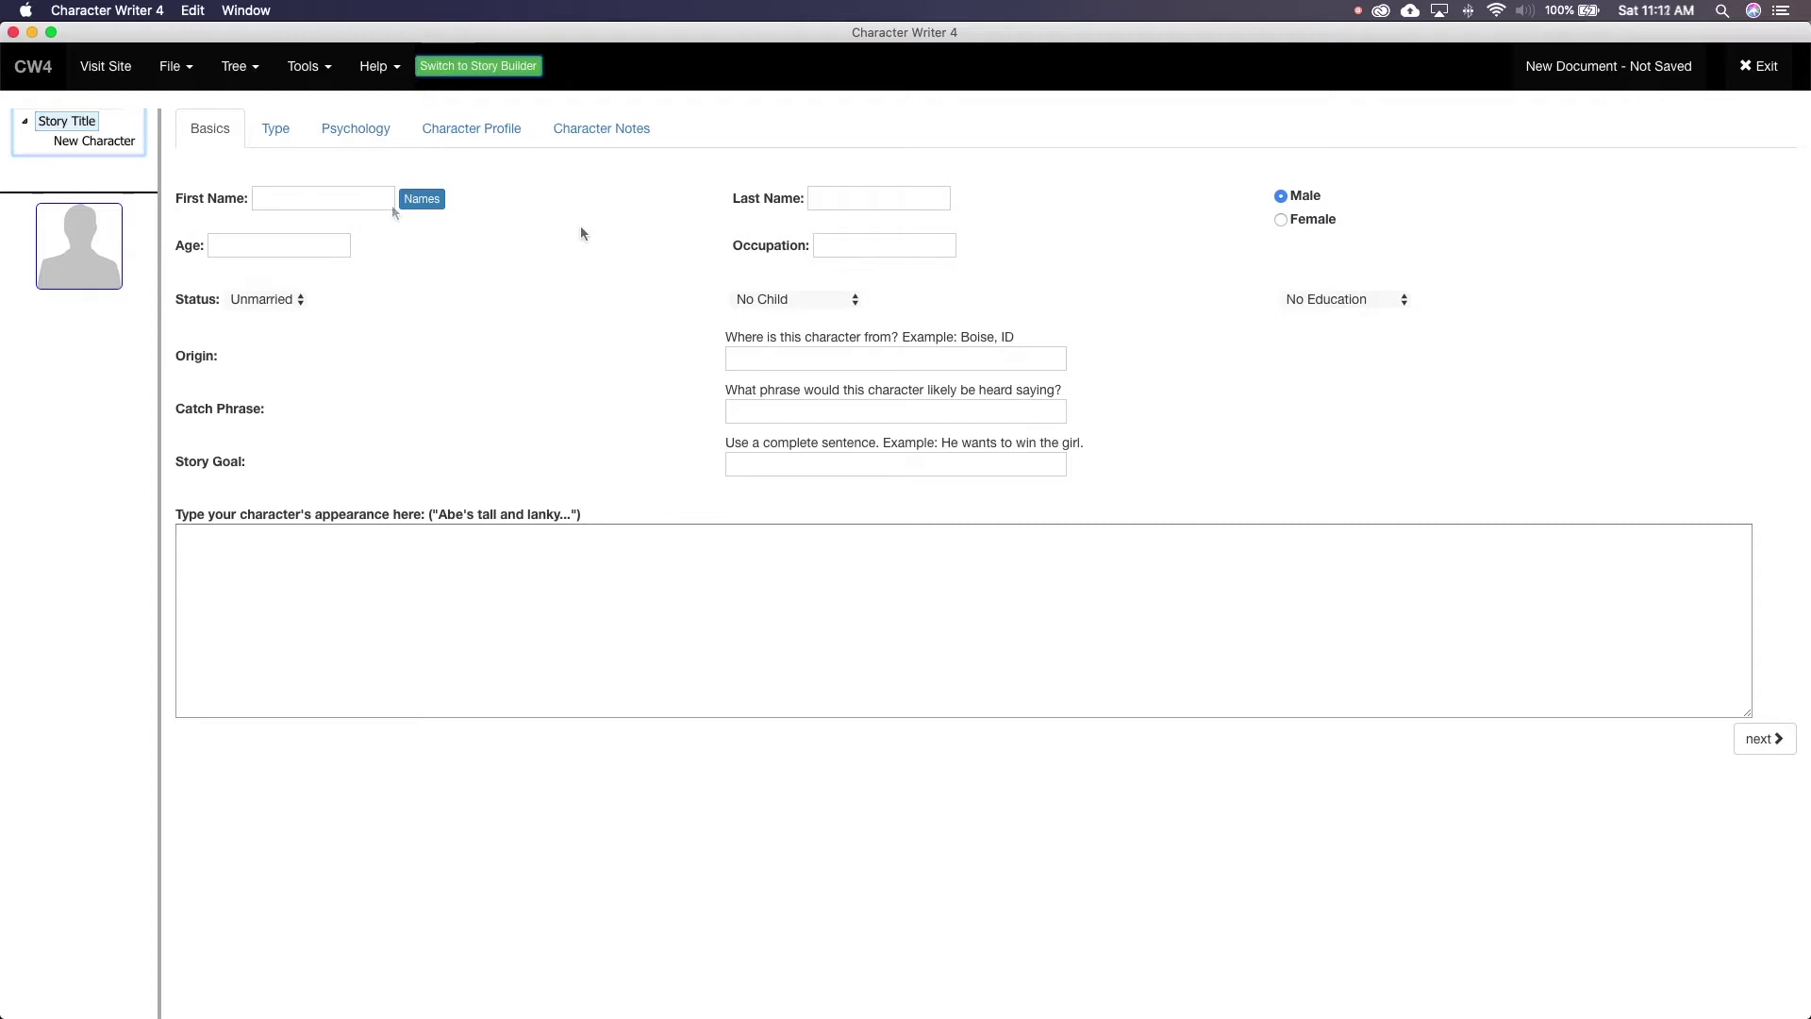
Bring up the suggested names, switch to Girls Names and search the list for K
{"action": "left_click", "coordinate": [422, 198]}
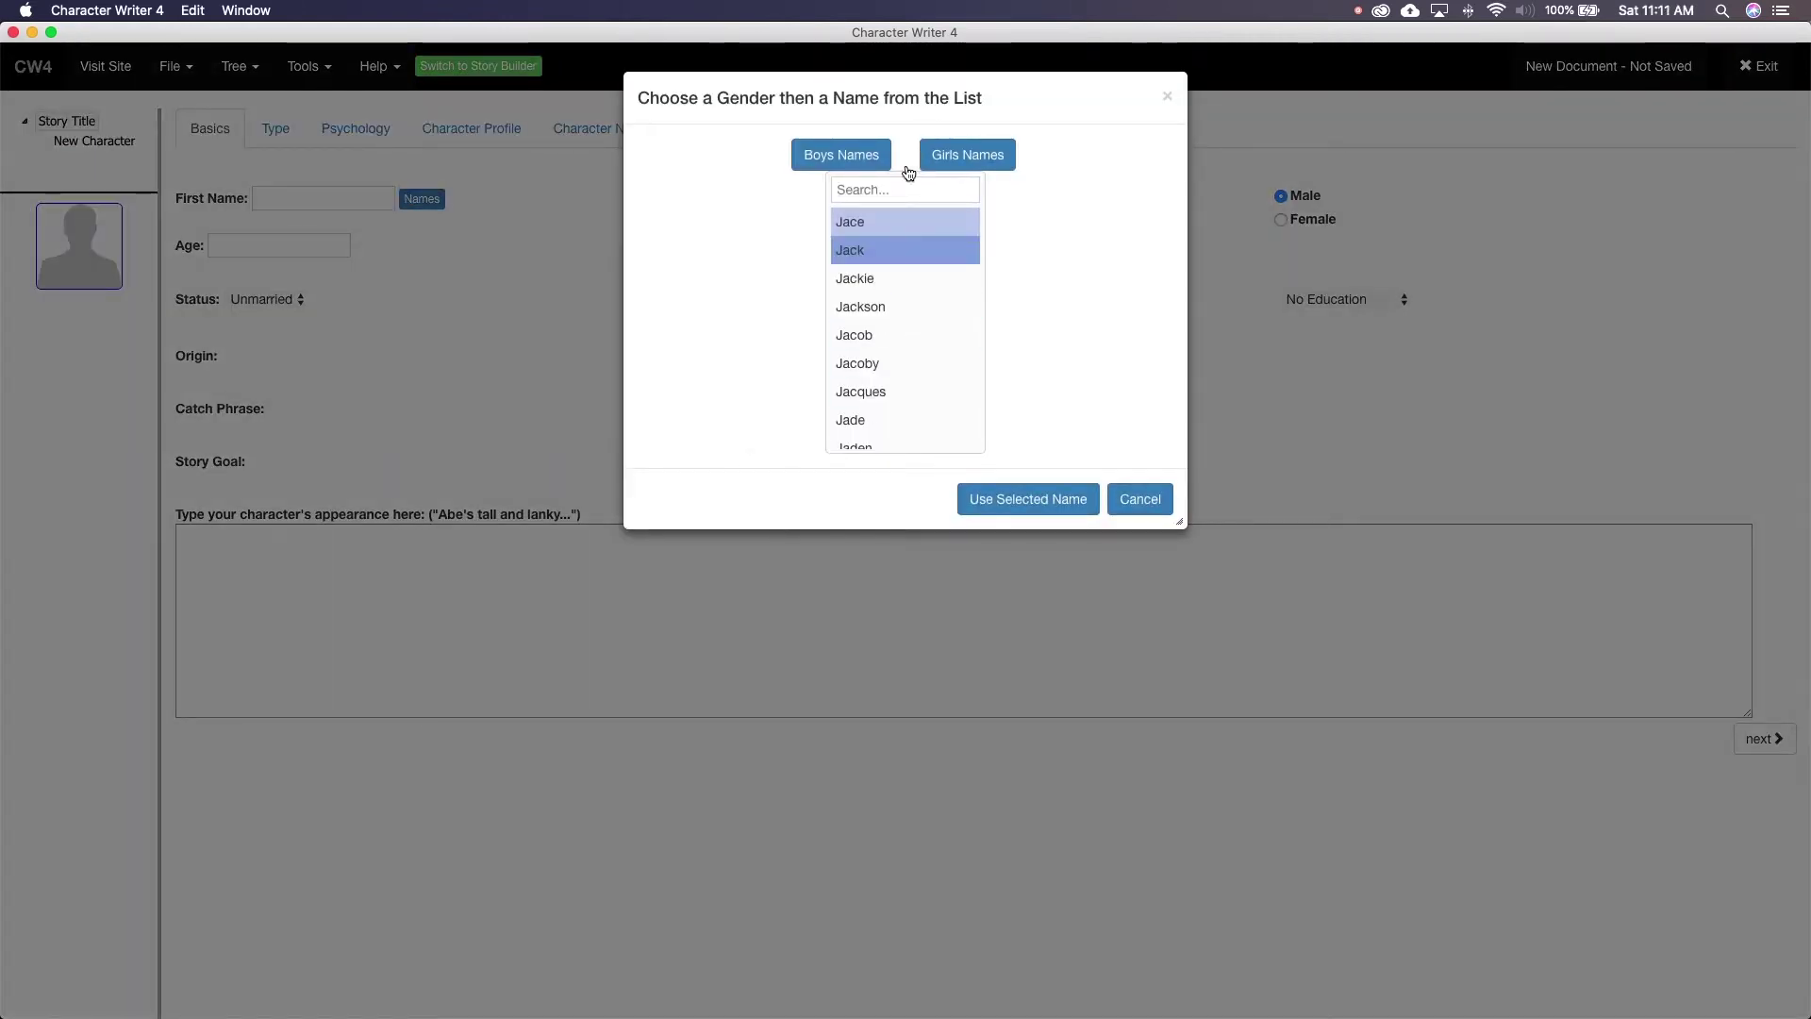
{"action": "left_click", "coordinate": [962, 155]}
{"action": "left_click", "coordinate": [964, 157]}
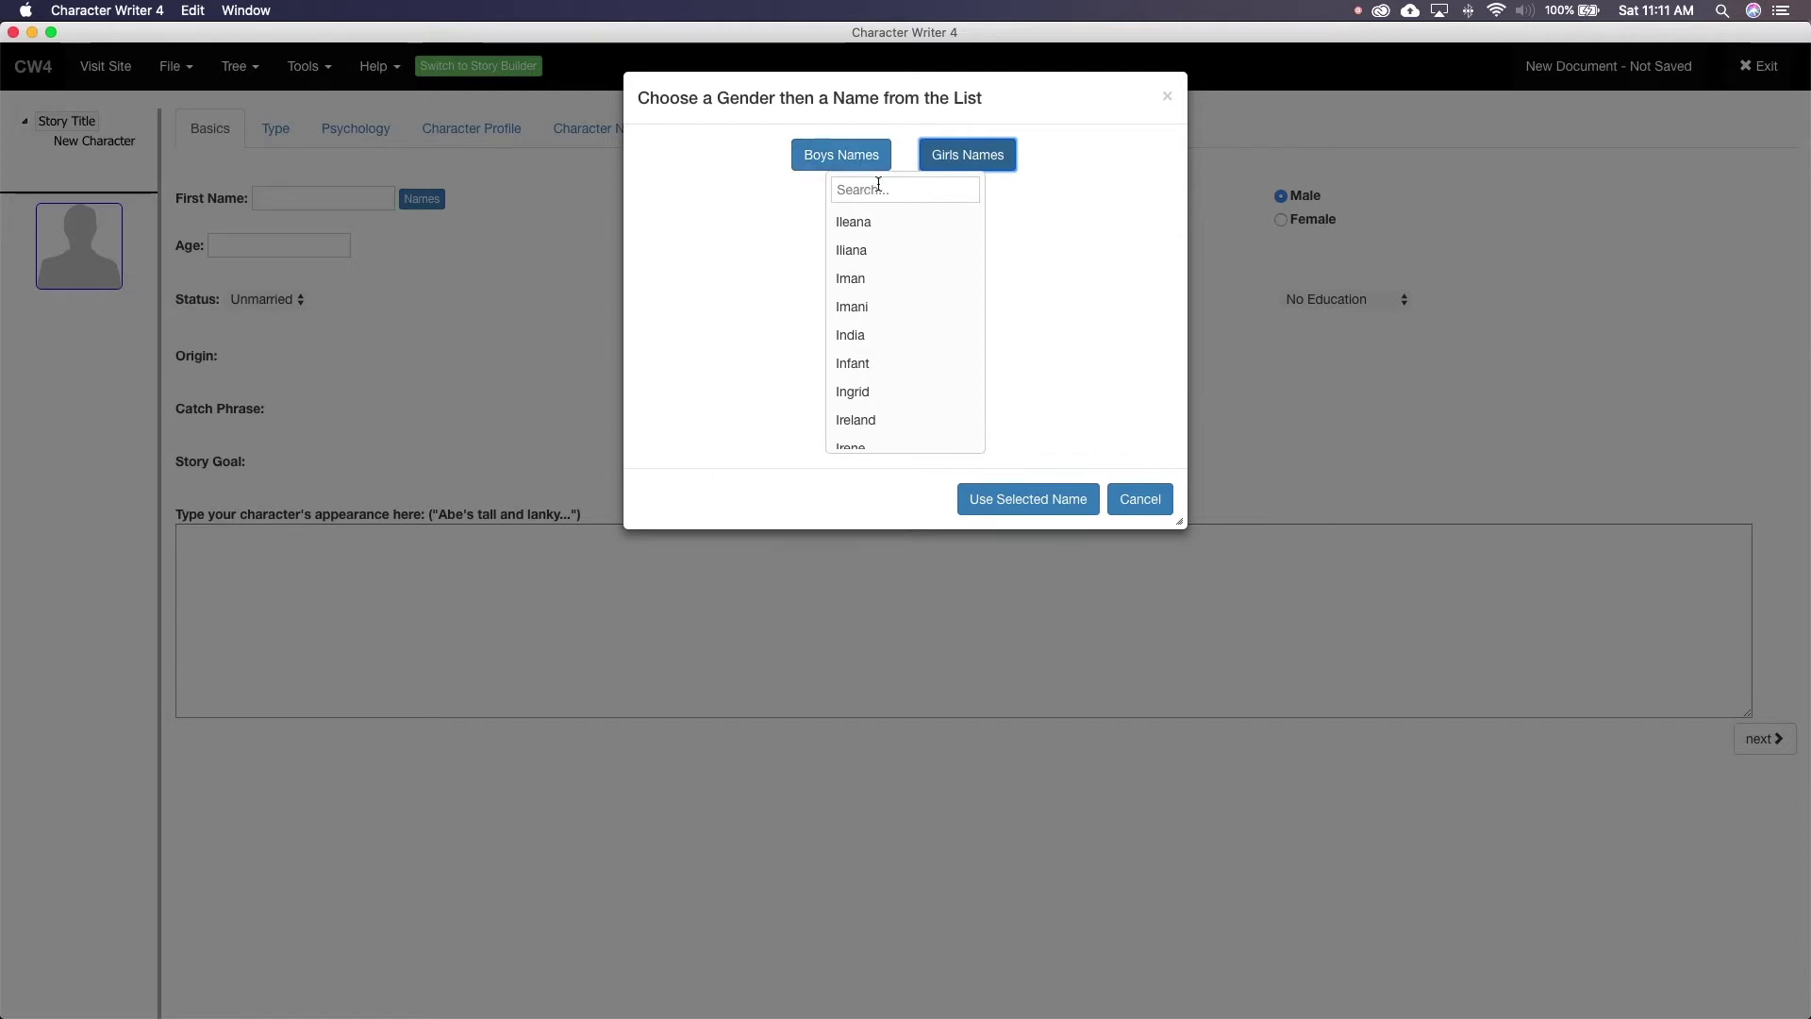
{"action": "left_click", "coordinate": [911, 186]}
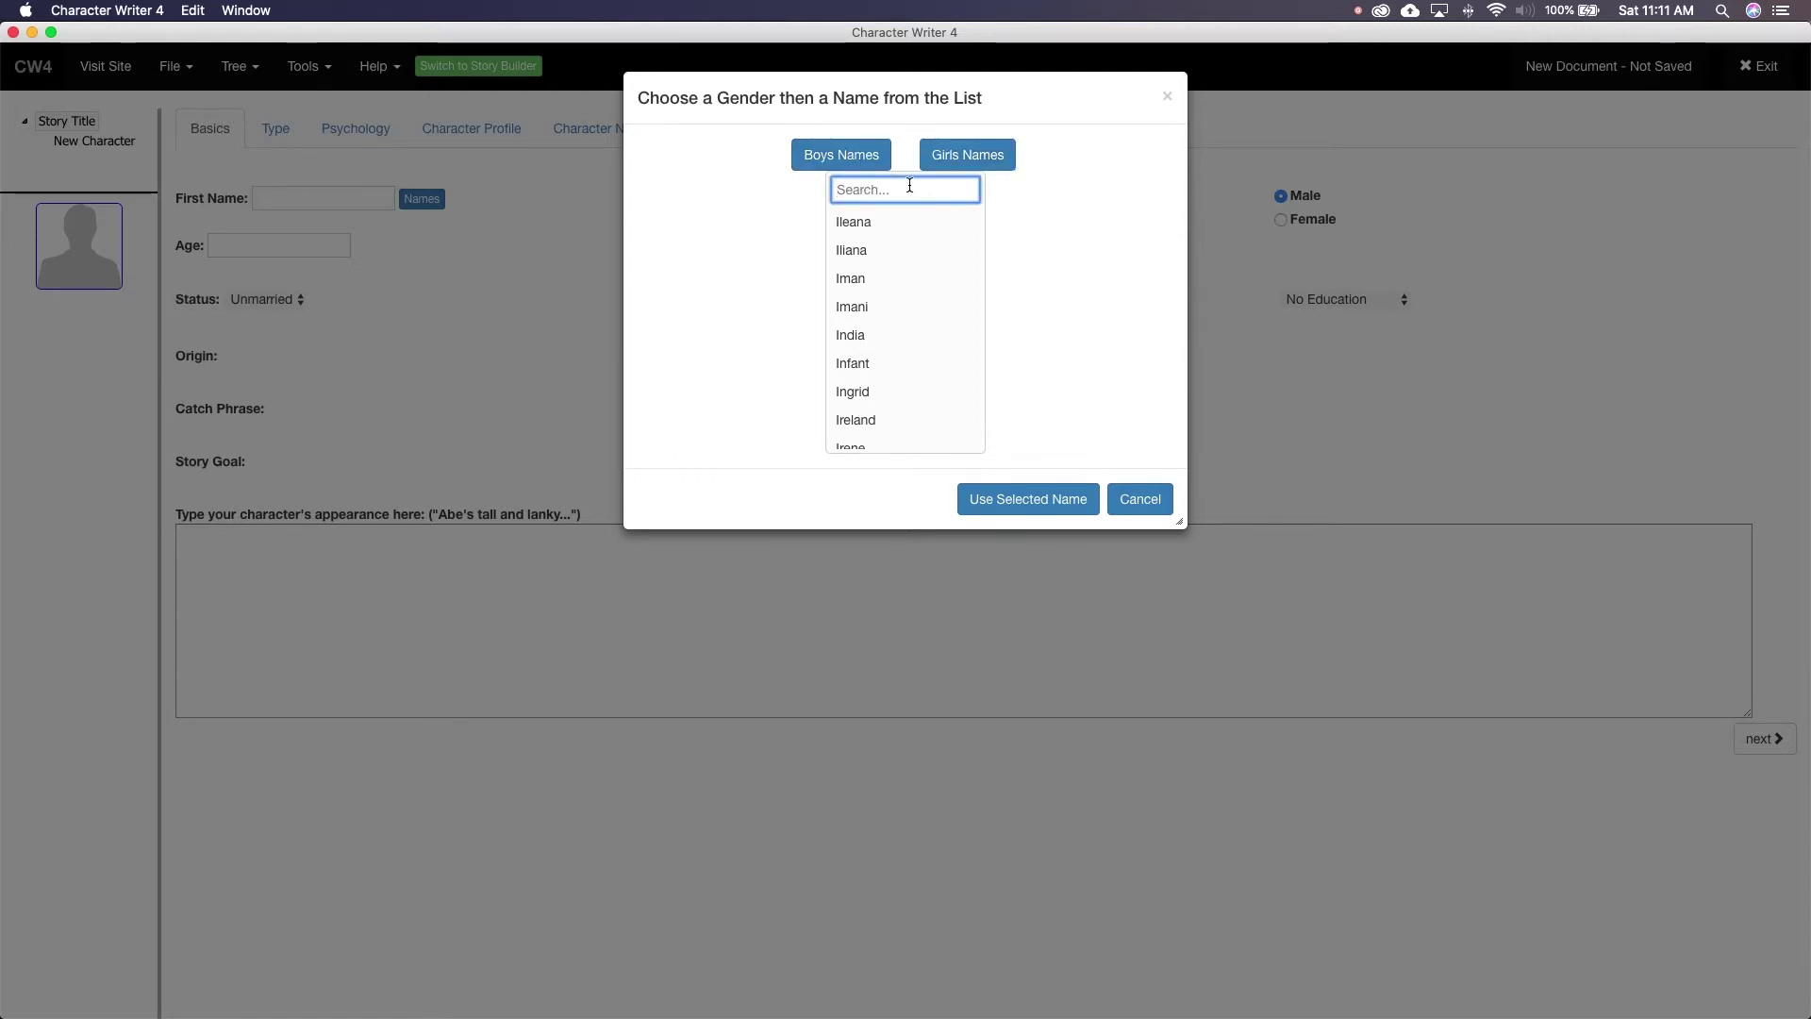
{"action": "type", "text": "K"}
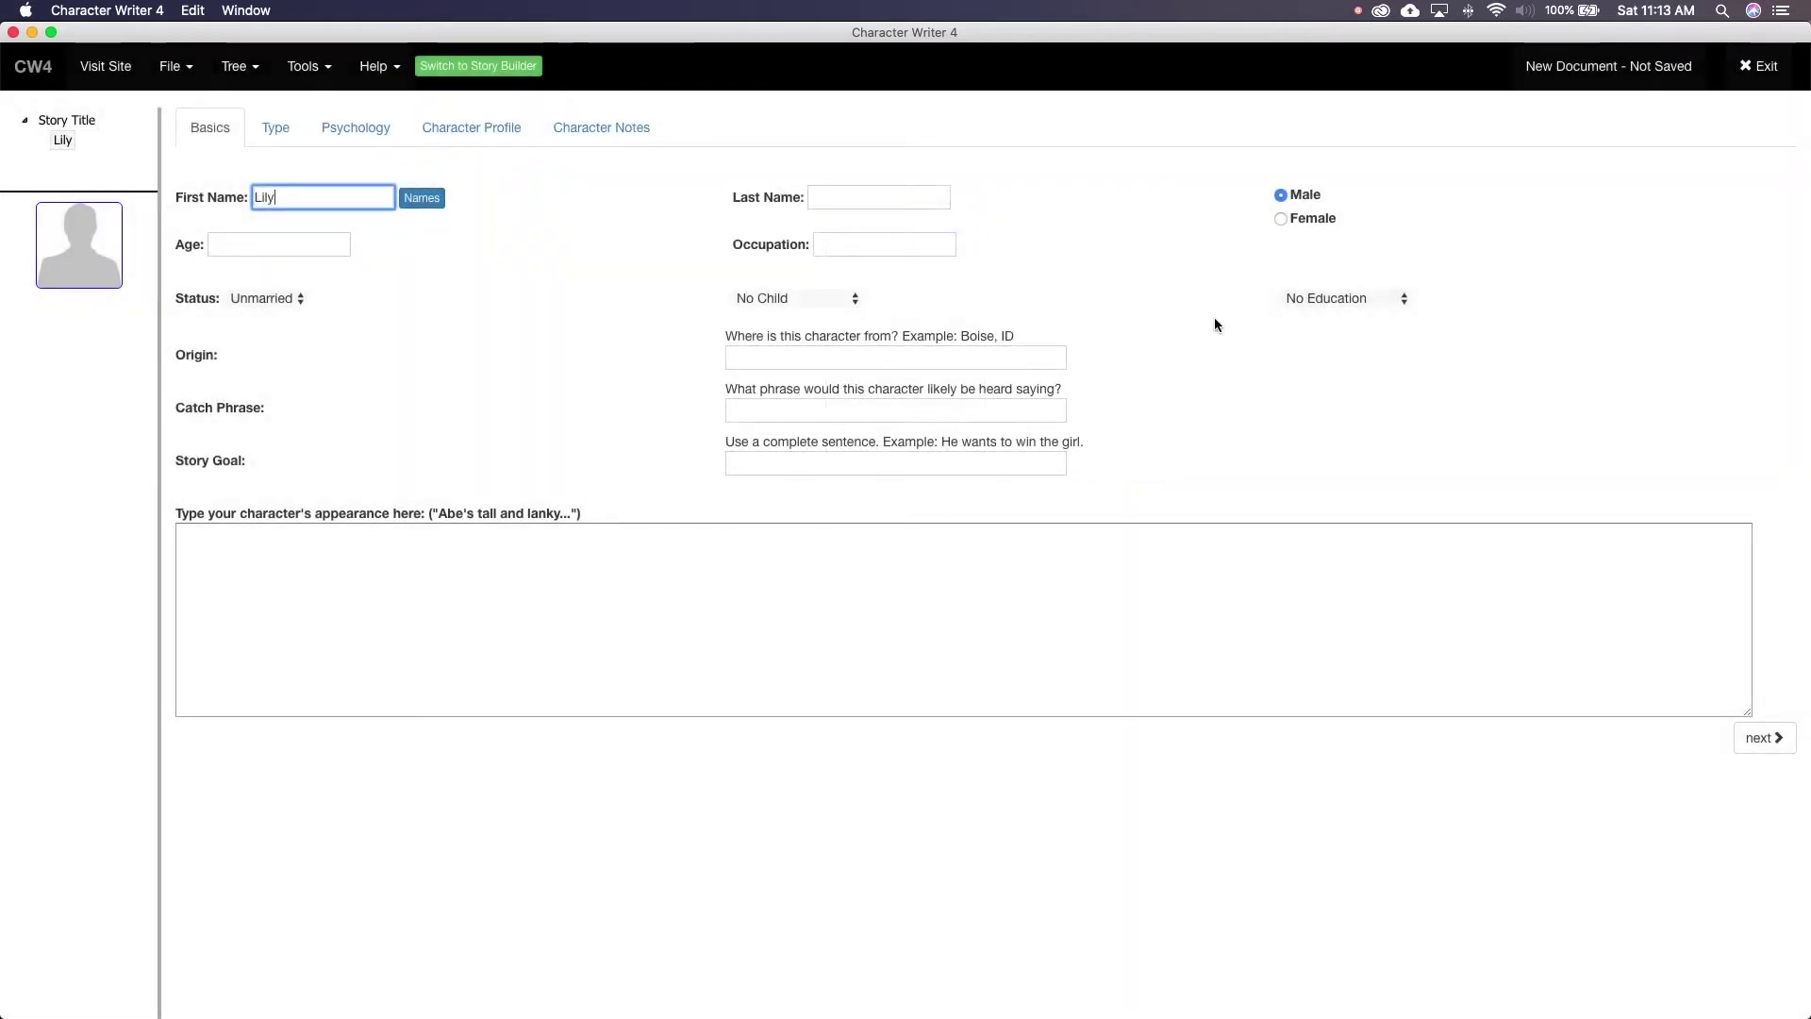
Enter the last name Blackwood and age 18 on Lily's Basics
{"action": "left_click", "coordinate": [850, 198]}
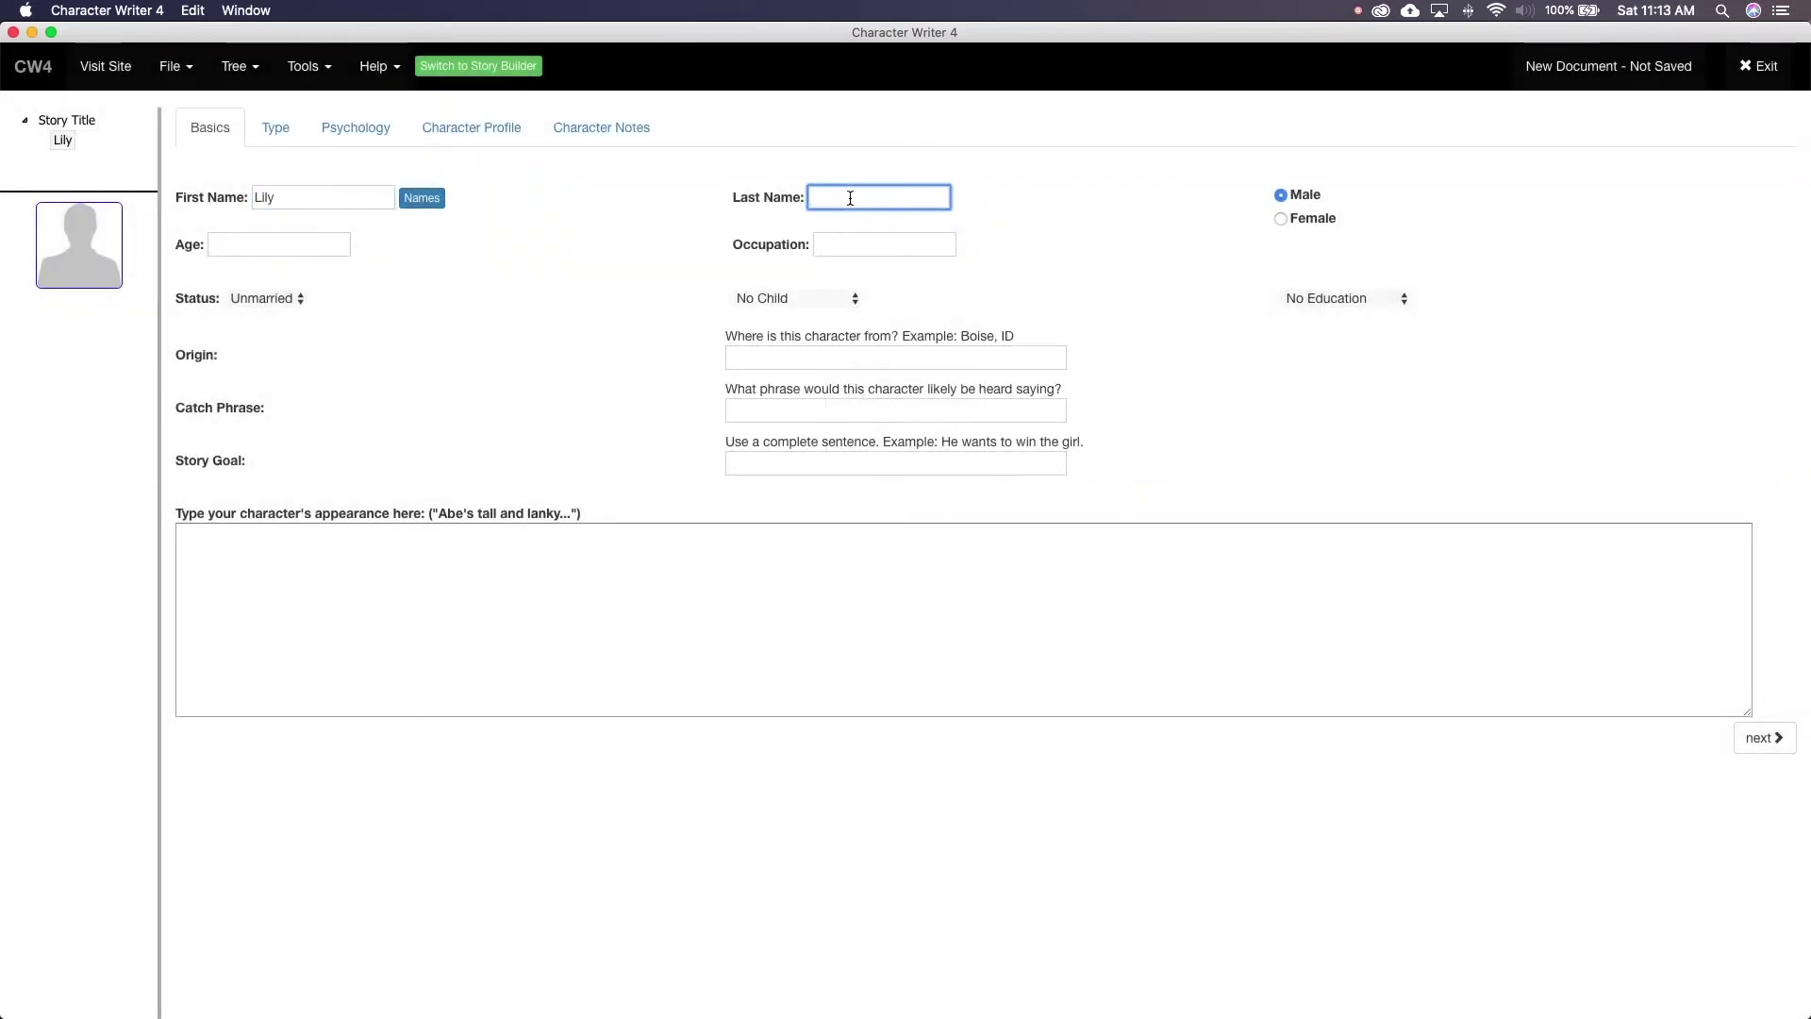
{"action": "type", "text": "Blackwood"}
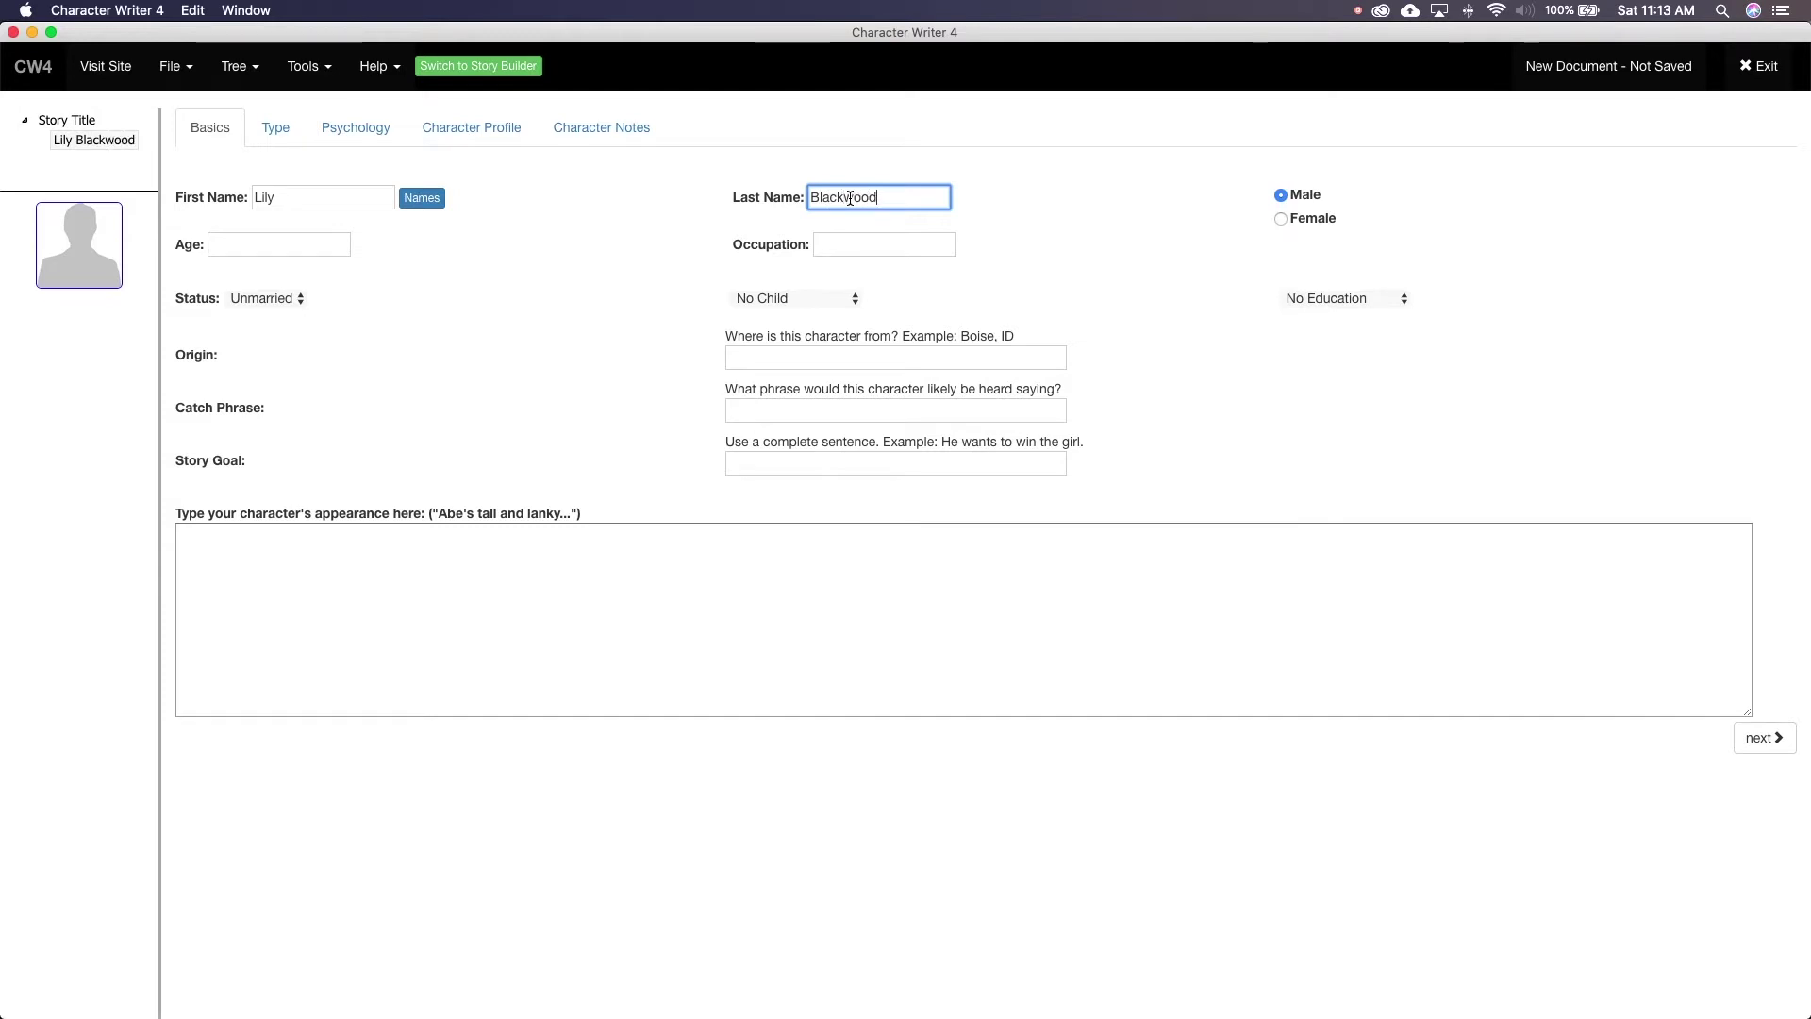
{"action": "left_click", "coordinate": [312, 238]}
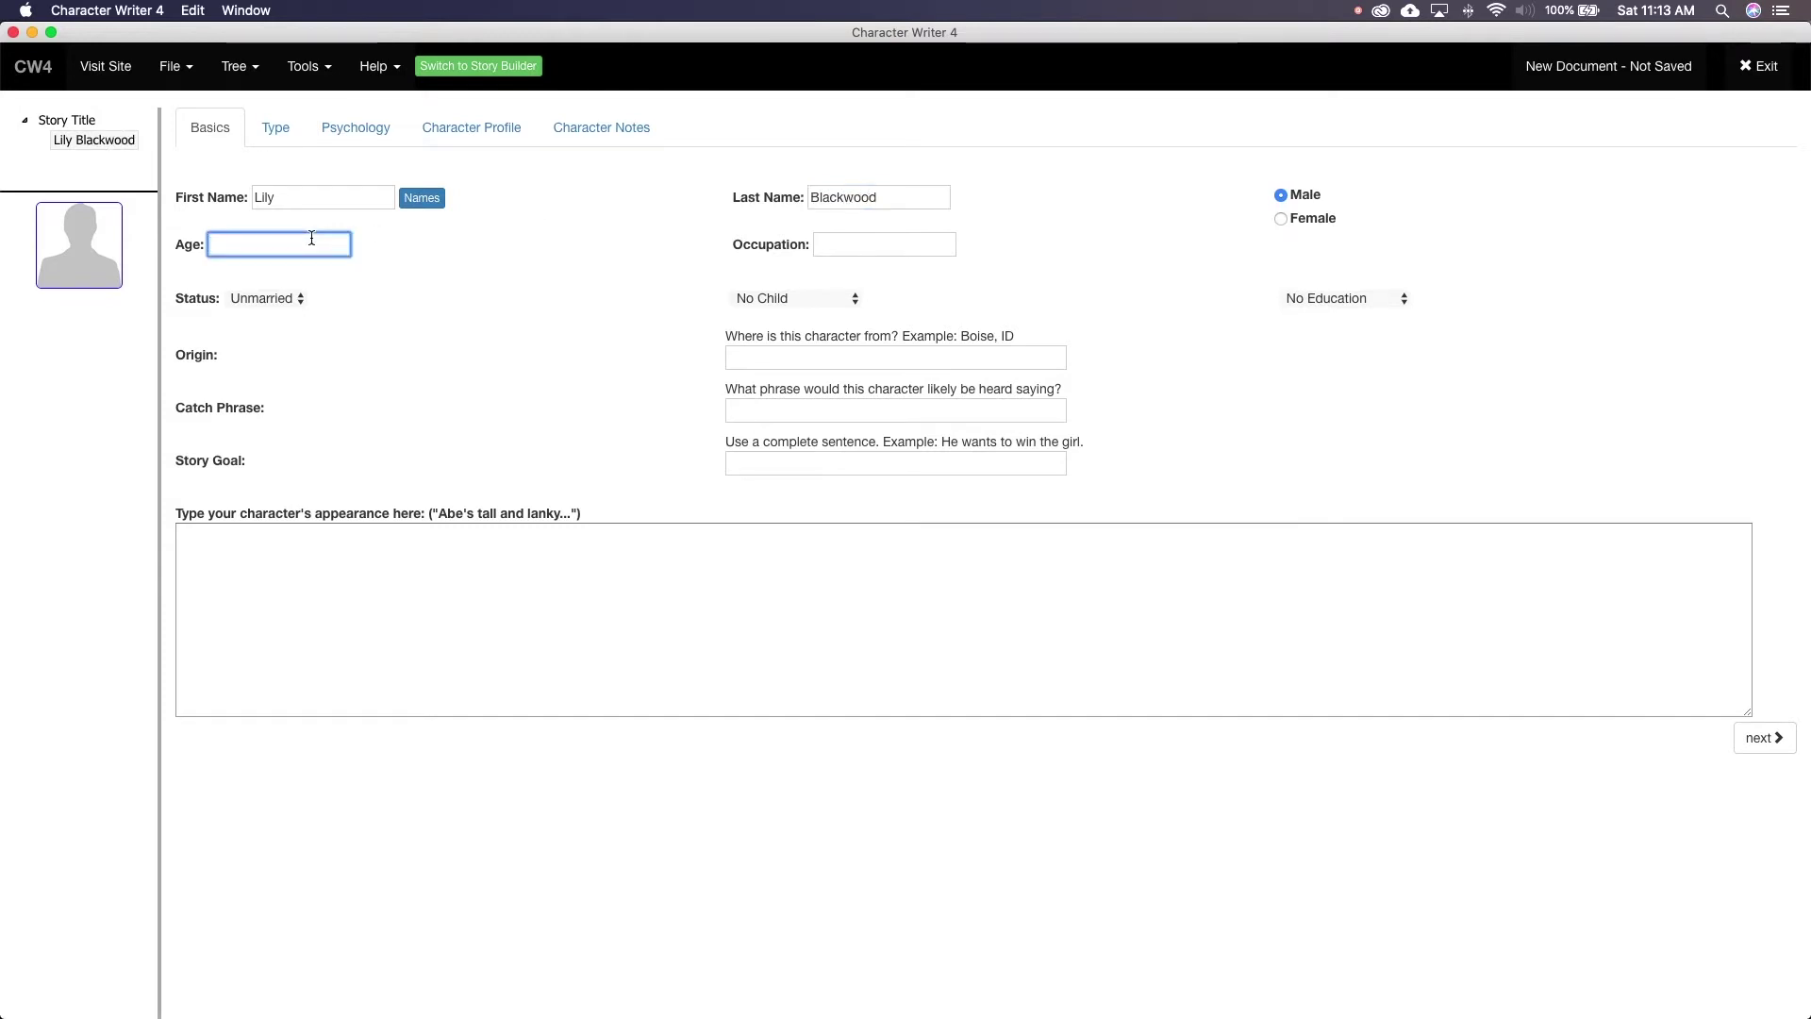
{"action": "type", "text": "18"}
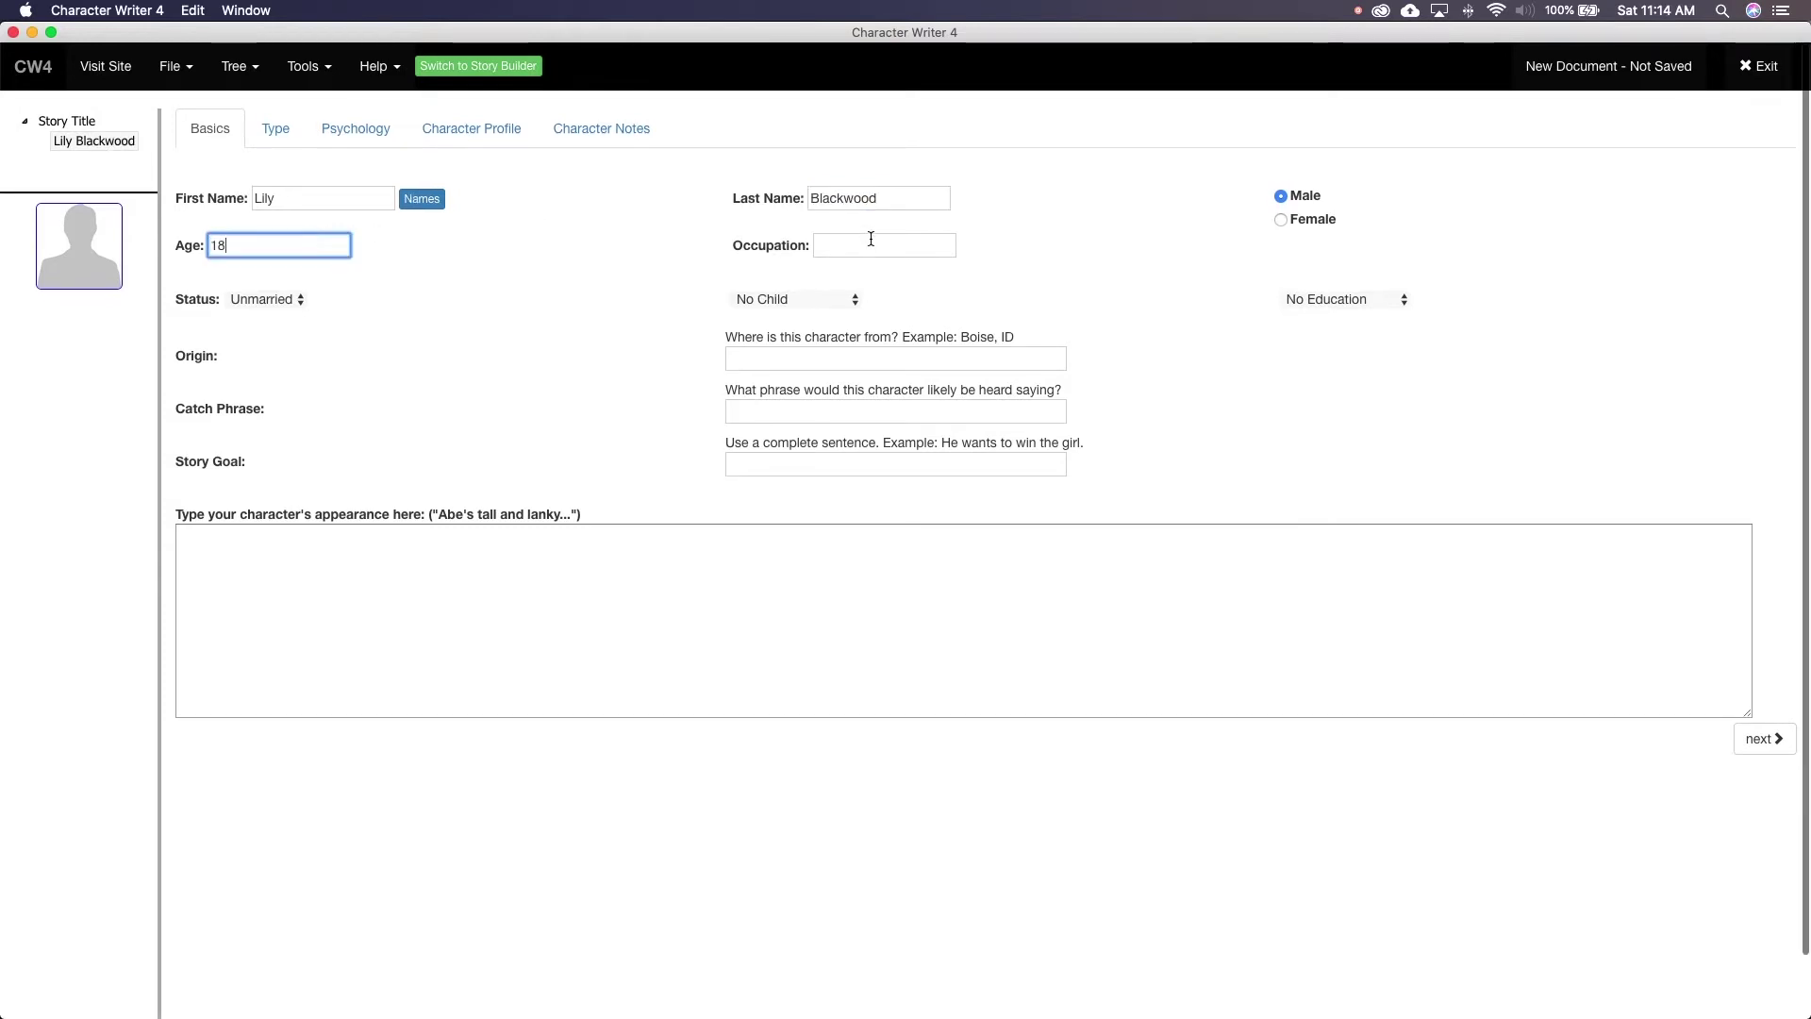
{"action": "left_click", "coordinate": [872, 243]}
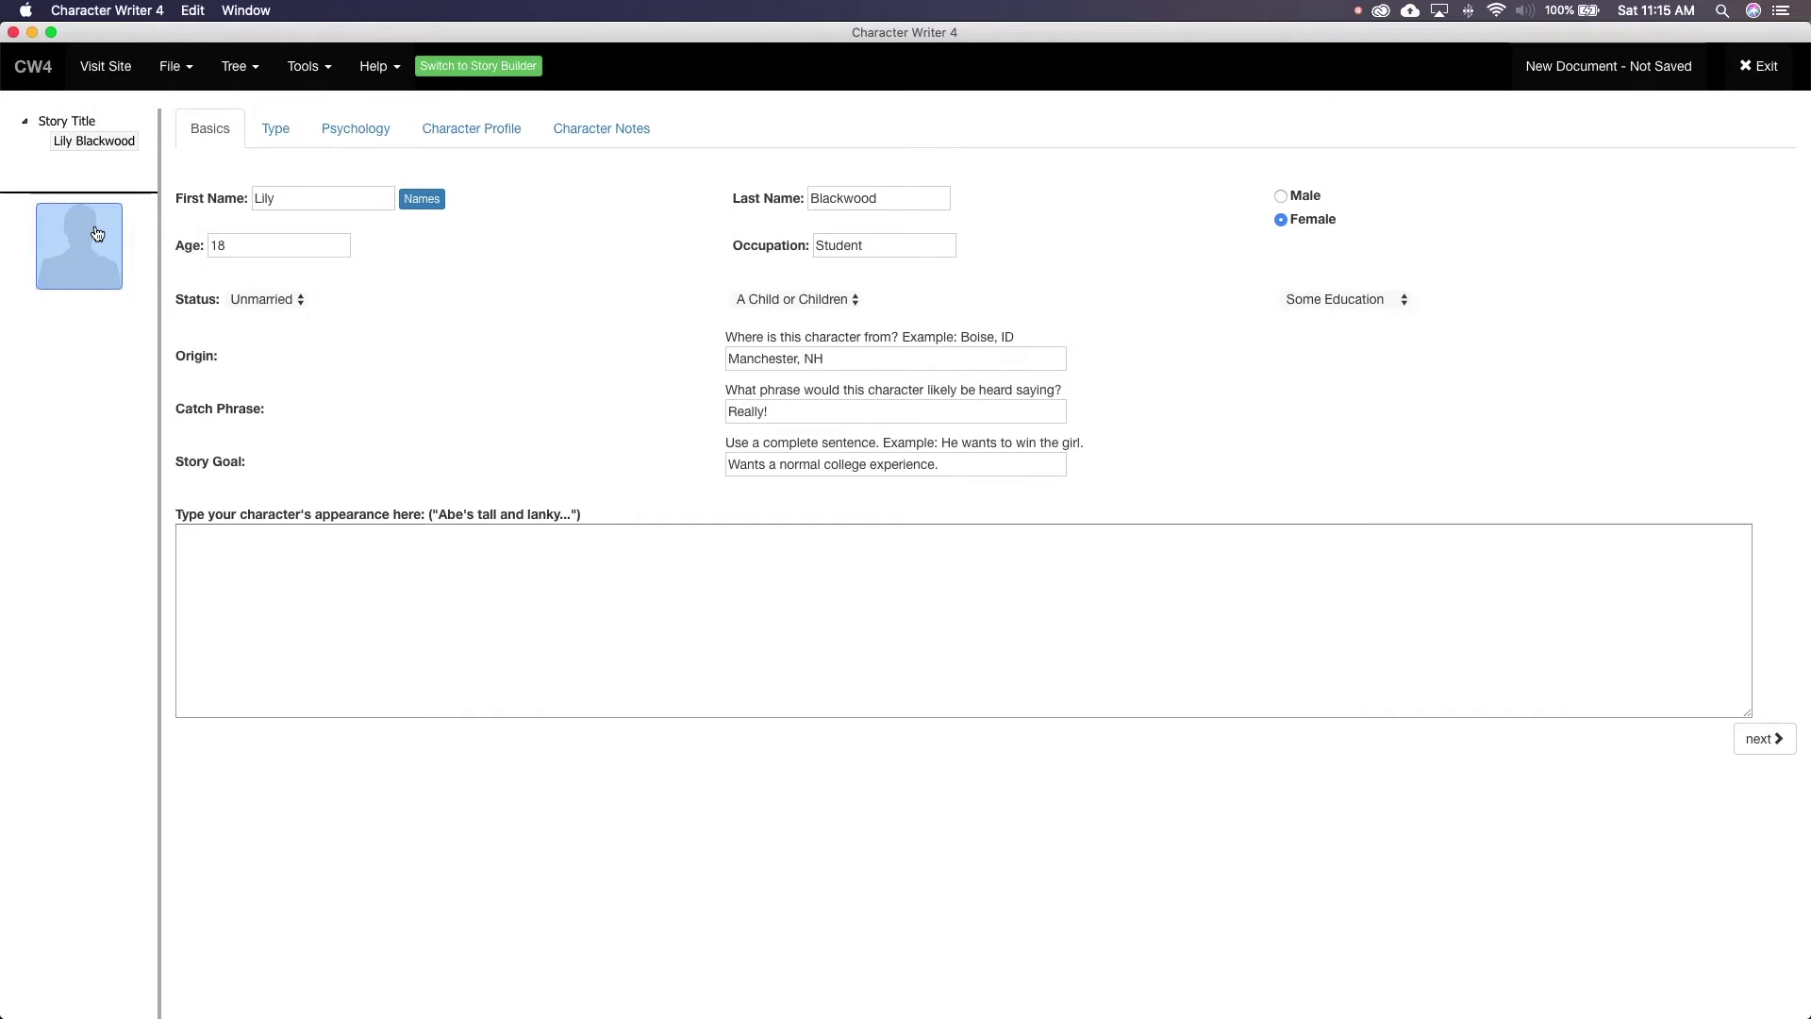
Choose the bun-haired woman image as Lily's avatar
{"action": "left_click", "coordinate": [97, 233]}
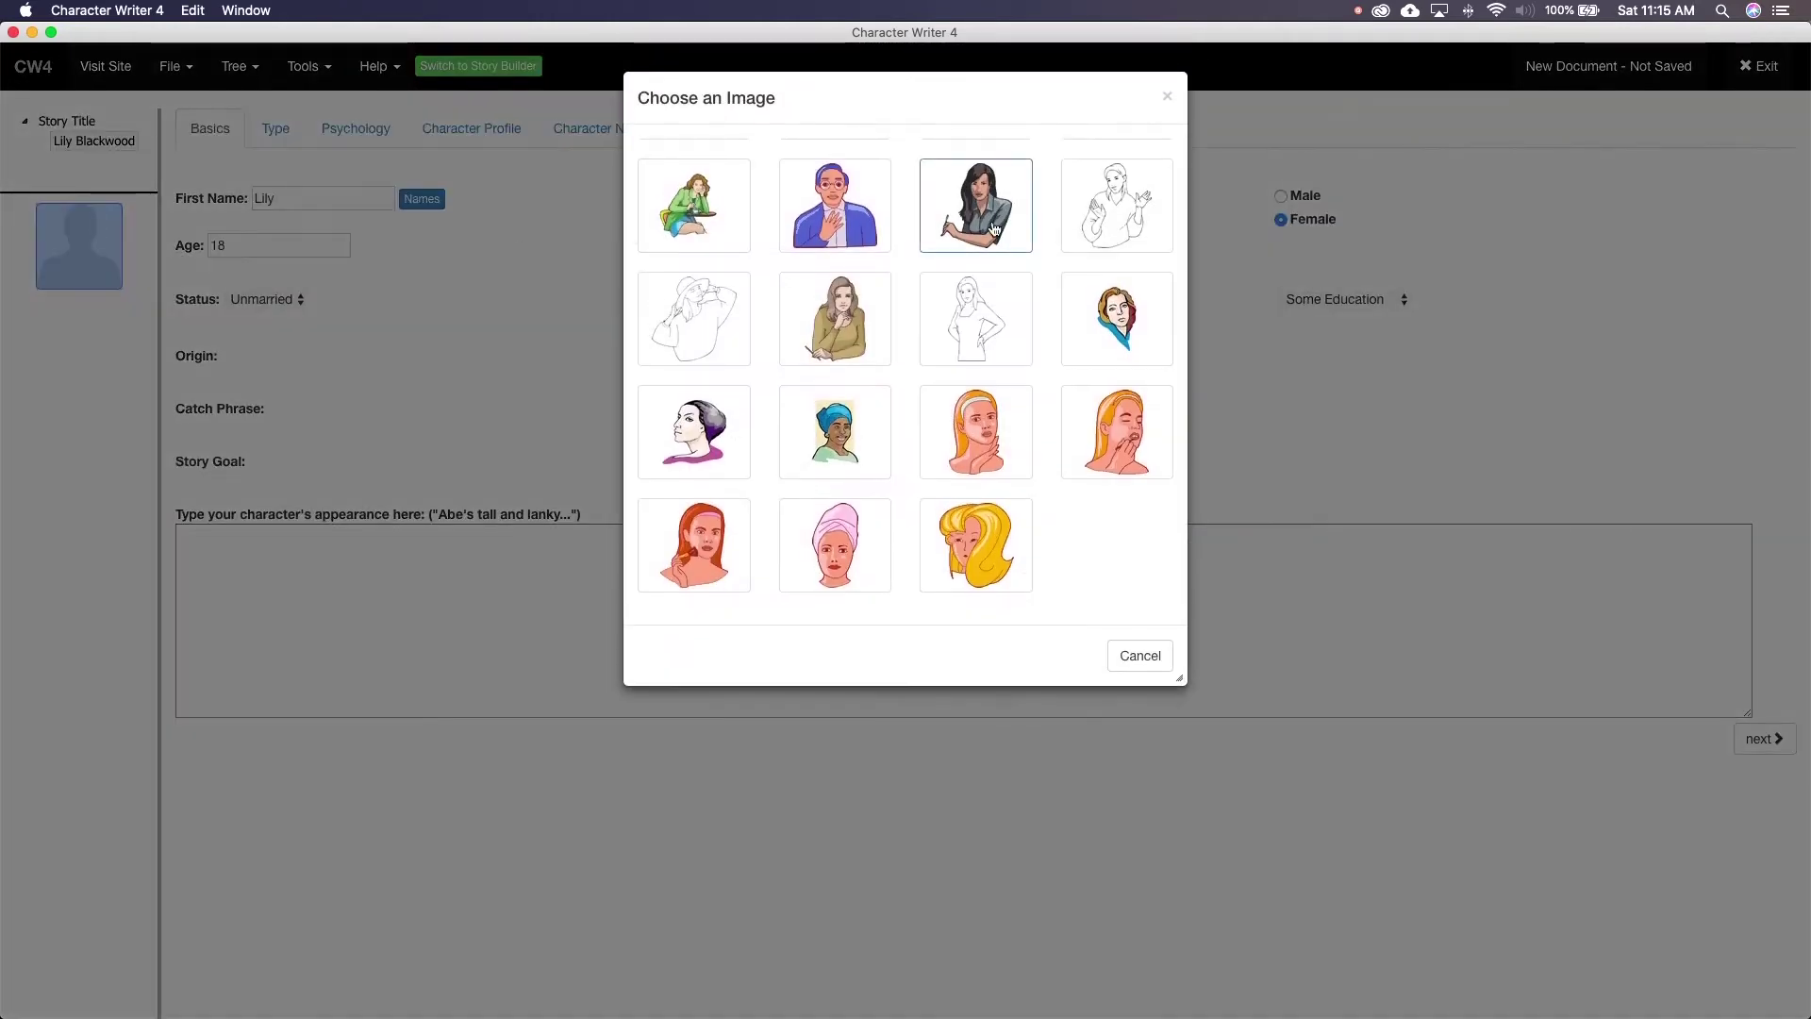
{"action": "scroll", "coordinate": [995, 230], "scroll_direction": "up", "scroll_amount": 2}
{"action": "scroll", "coordinate": [995, 229], "scroll_direction": "up", "scroll_amount": 15}
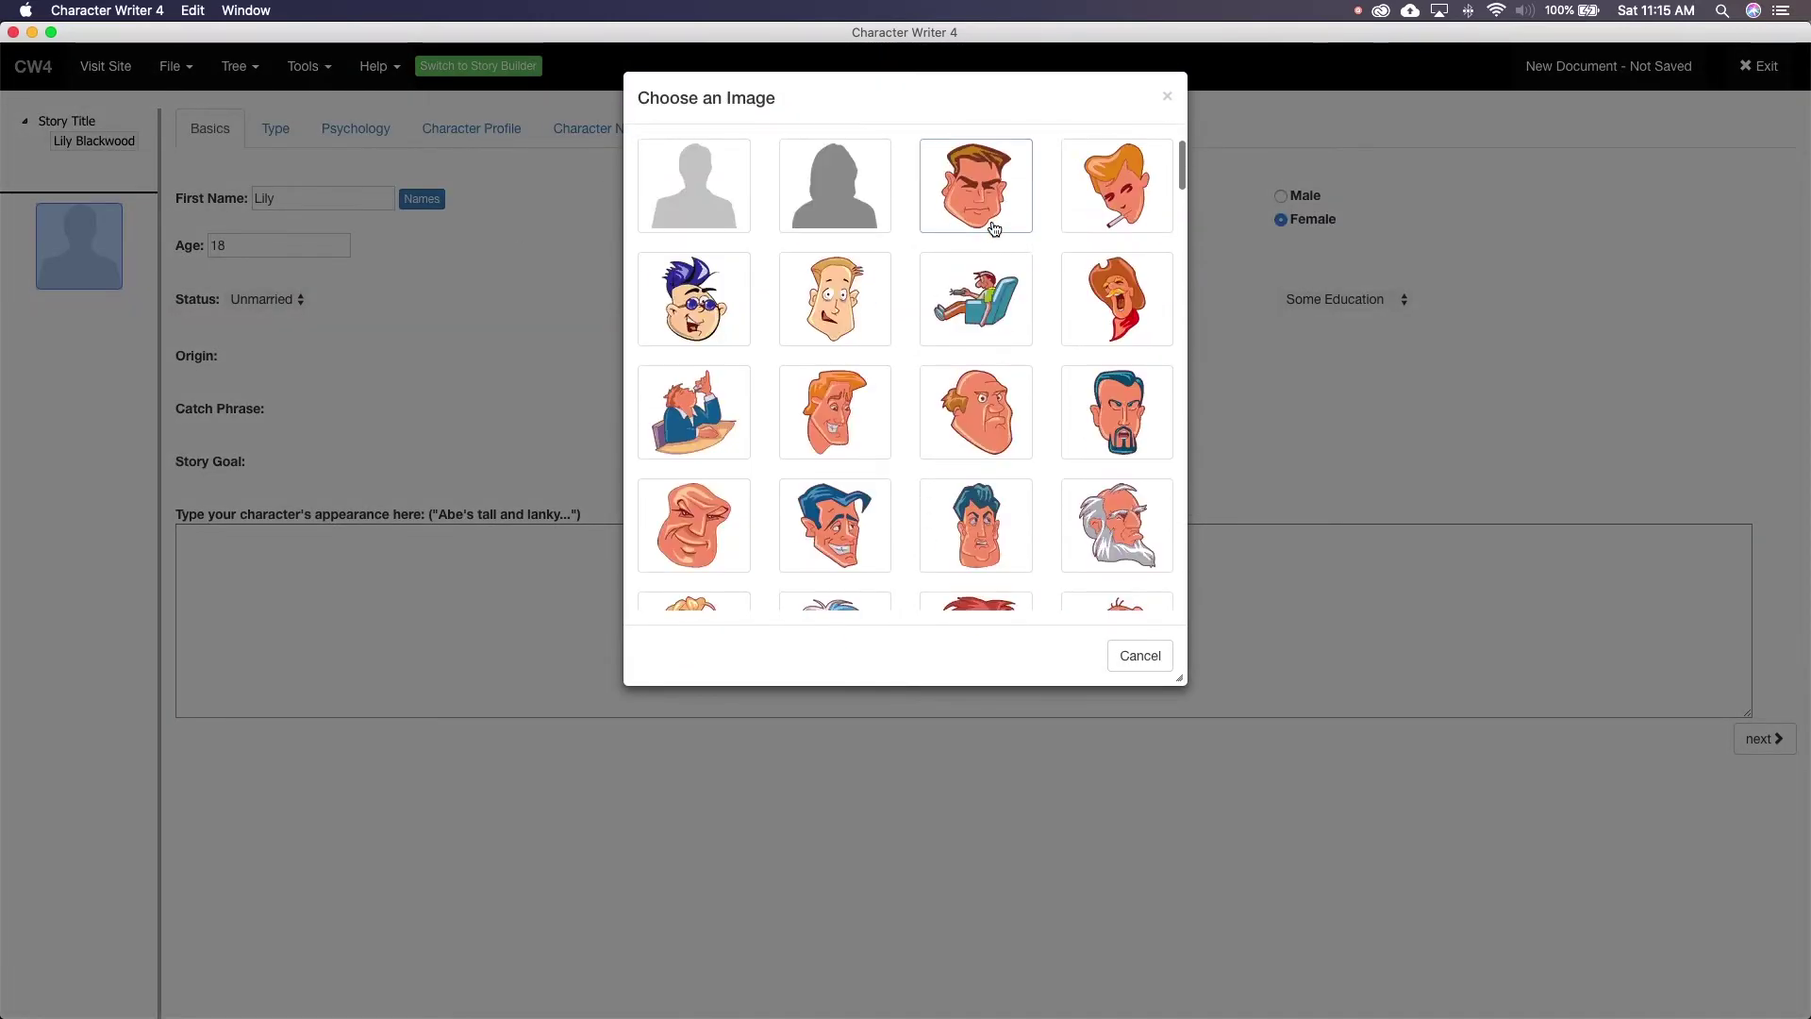
{"action": "scroll", "coordinate": [1119, 457], "scroll_direction": "down", "scroll_amount": 10}
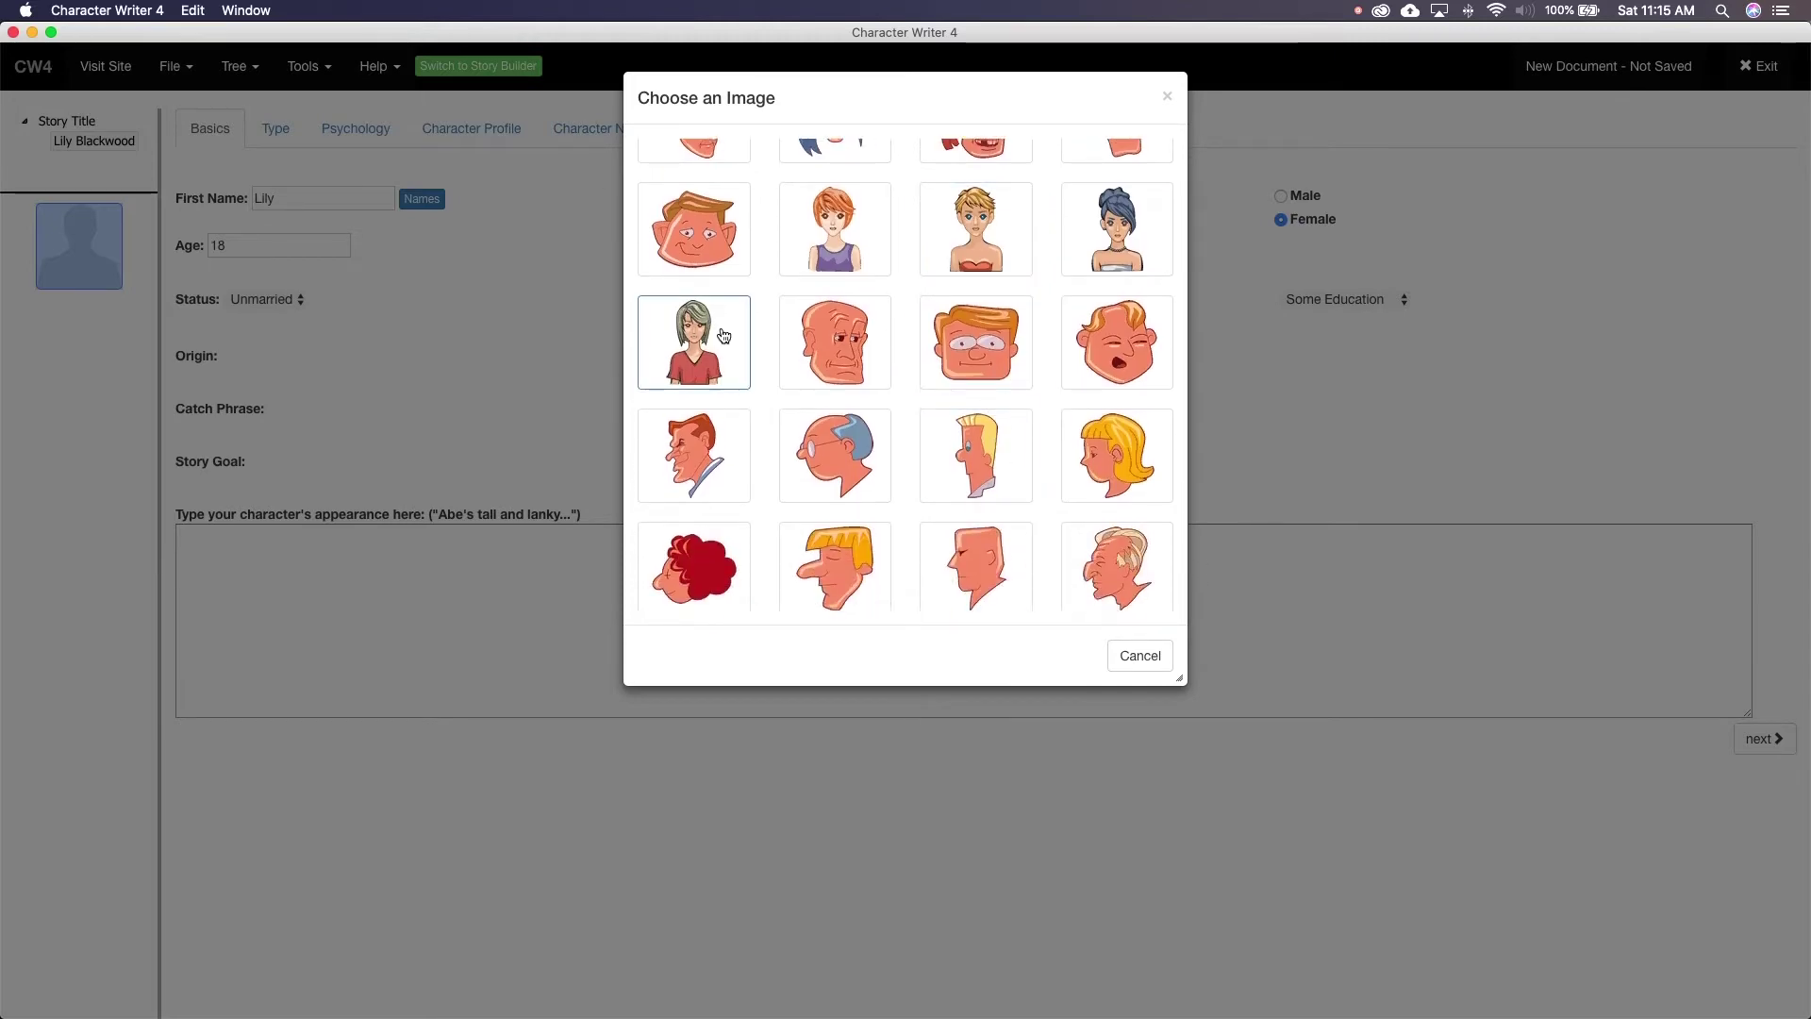
{"action": "scroll", "coordinate": [1015, 211], "scroll_direction": "down", "scroll_amount": 2}
{"action": "left_click", "coordinate": [1117, 170]}
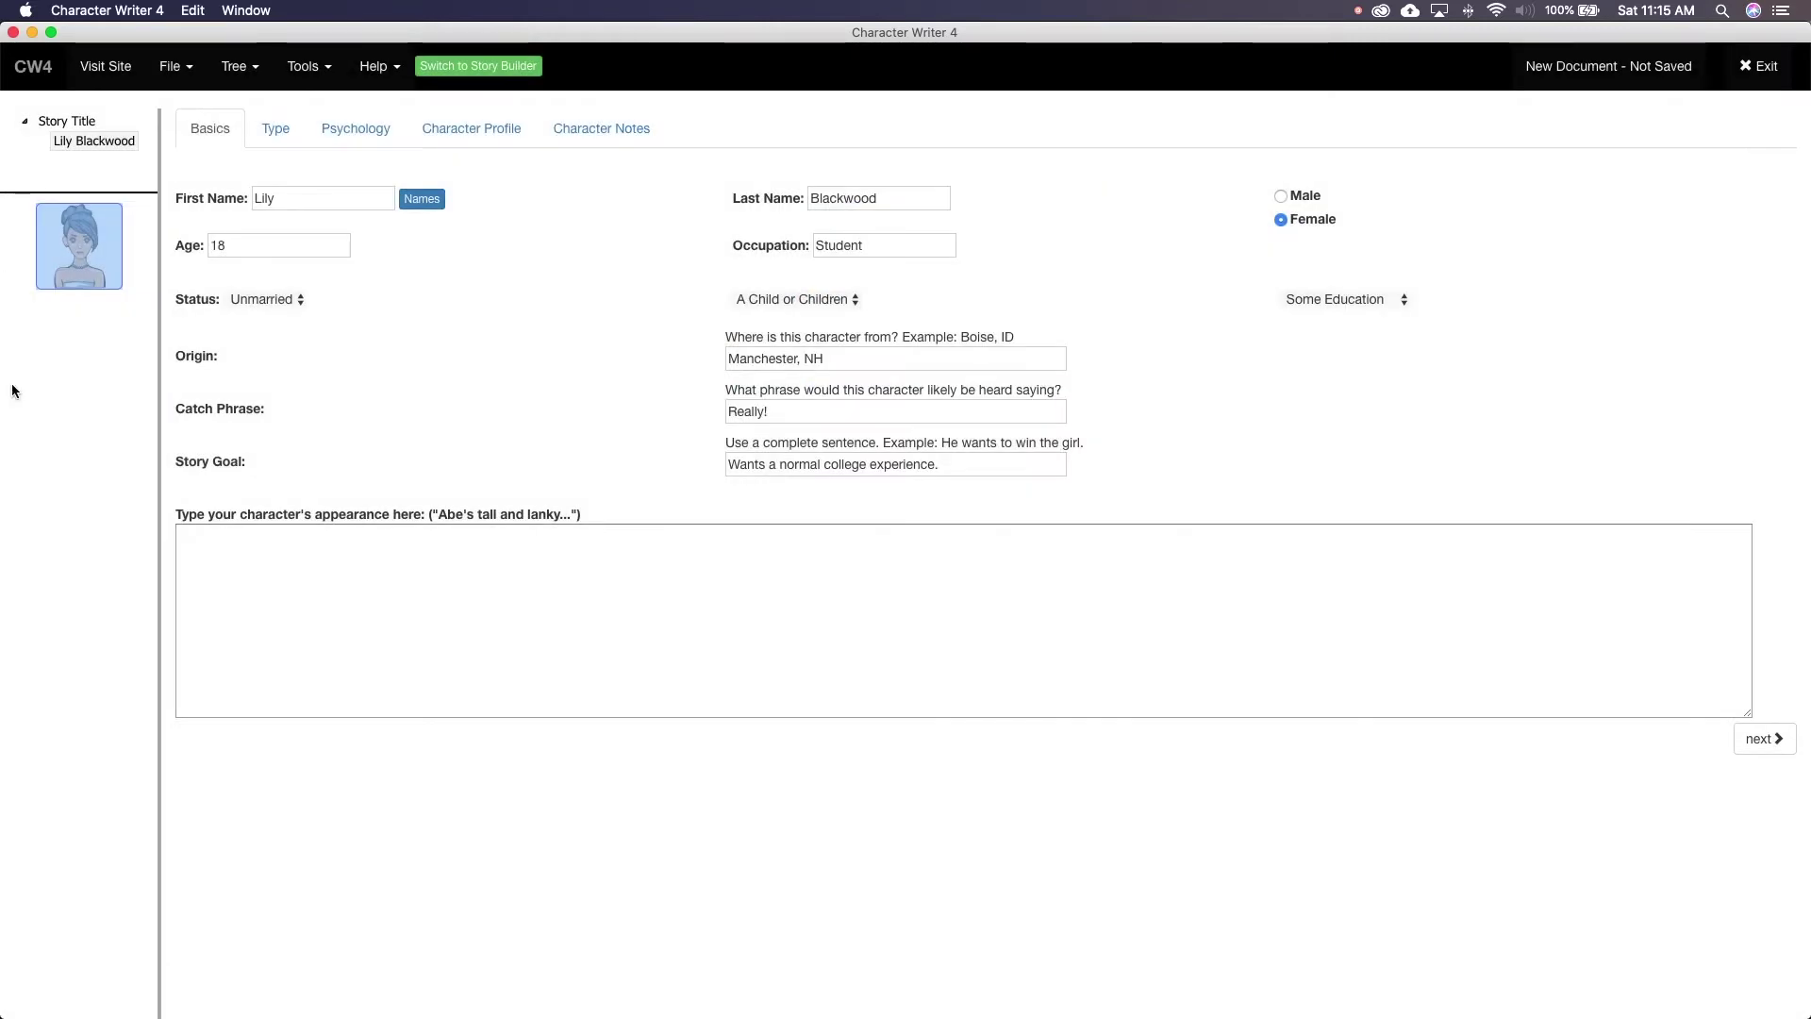
{"action": "left_click", "coordinate": [275, 129]}
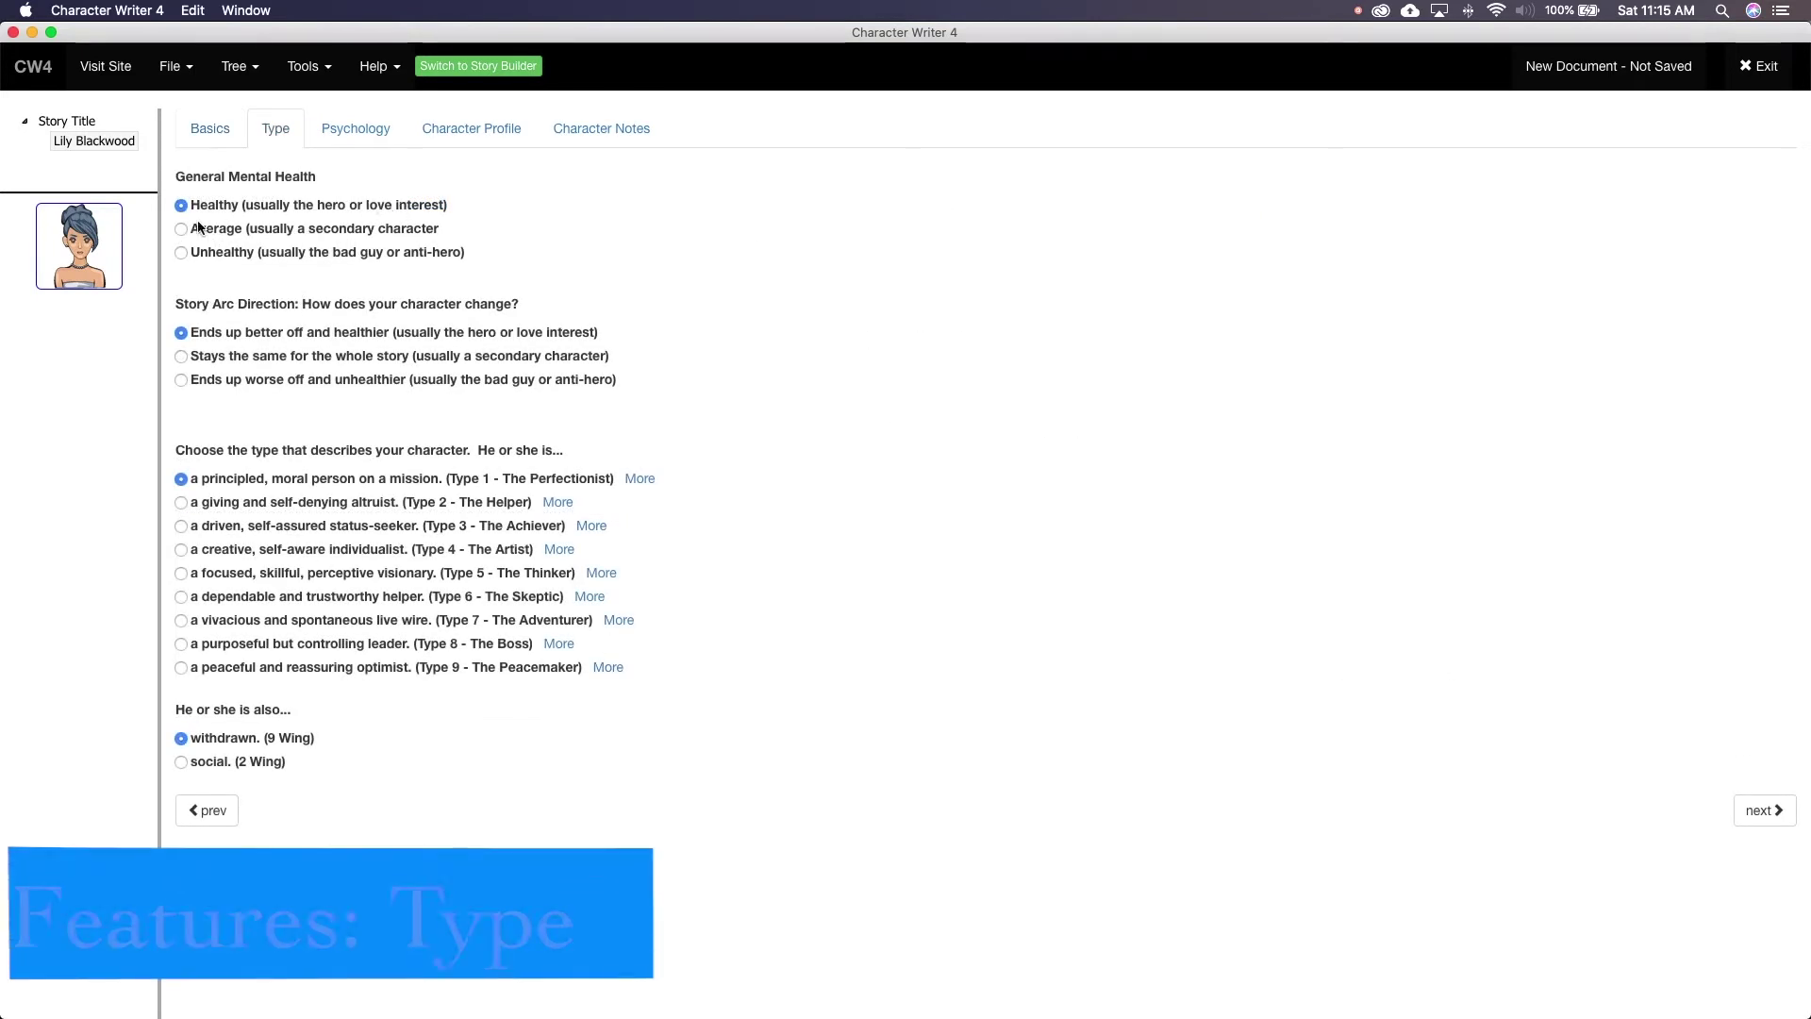
Set general mental health to Healthy and the story arc to 'Ends up worse off and unhealthier'
{"action": "left_click", "coordinate": [182, 229]}
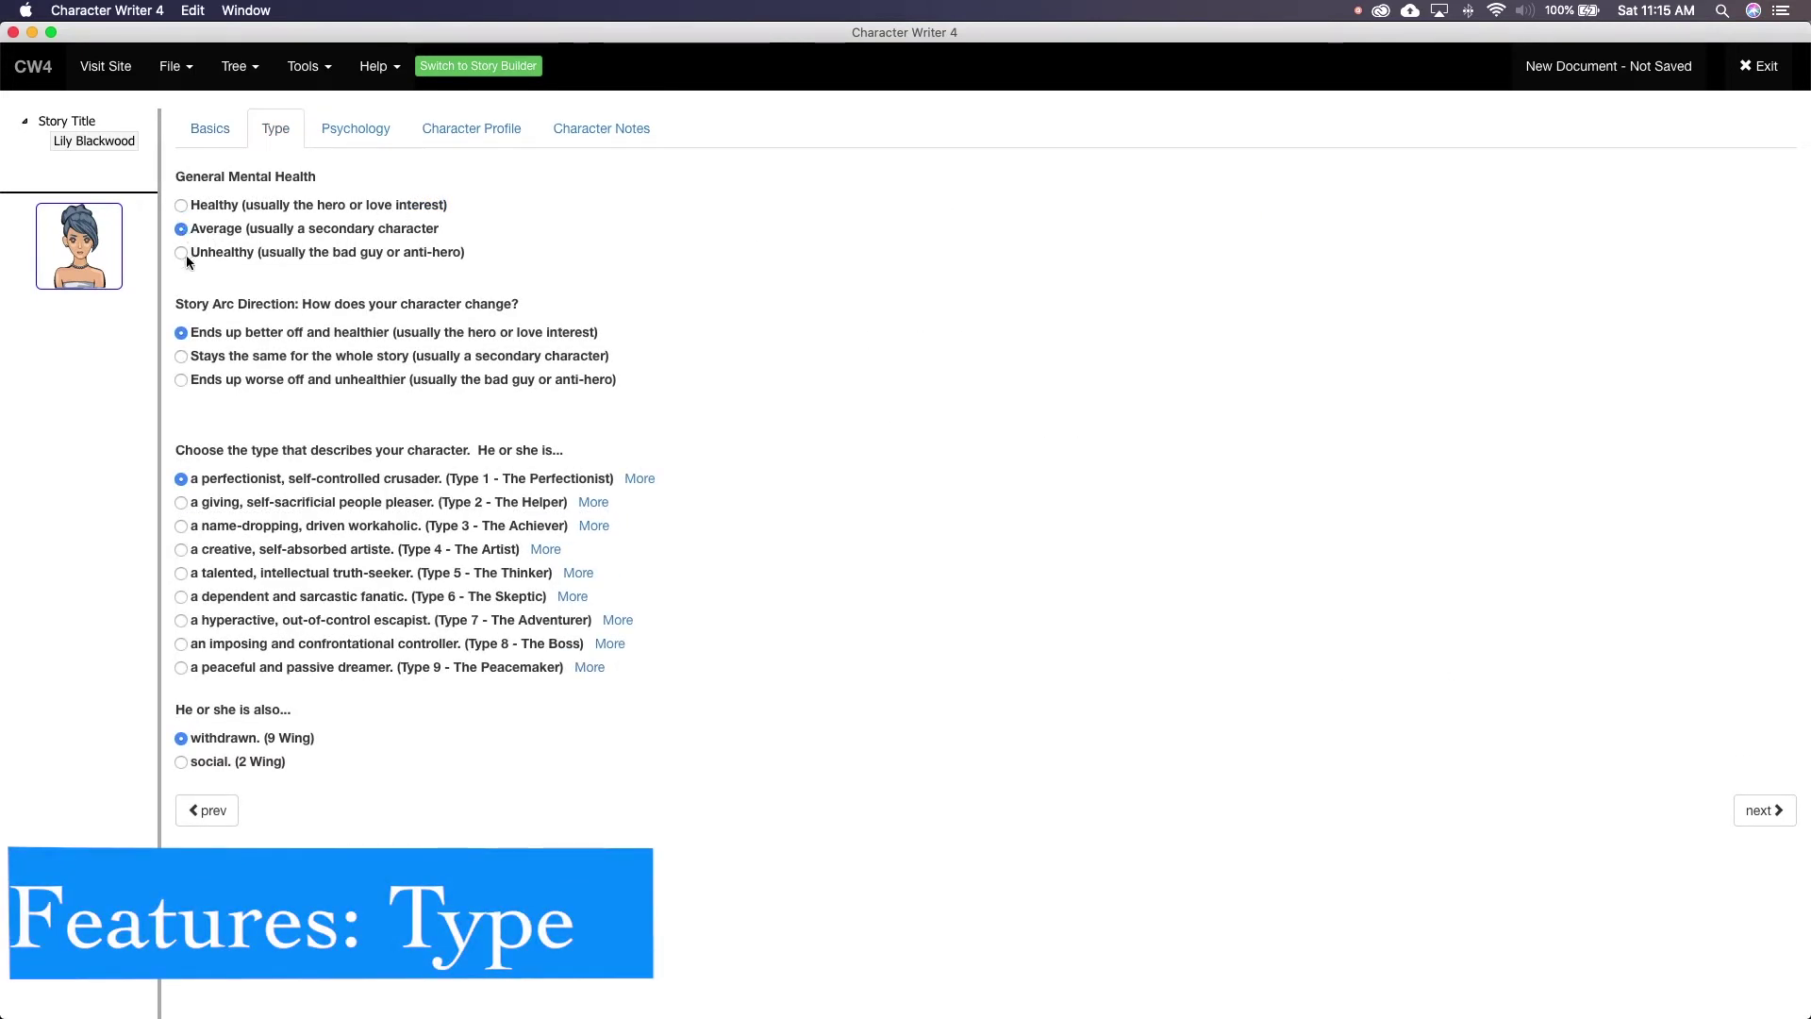
{"action": "left_click", "coordinate": [179, 252]}
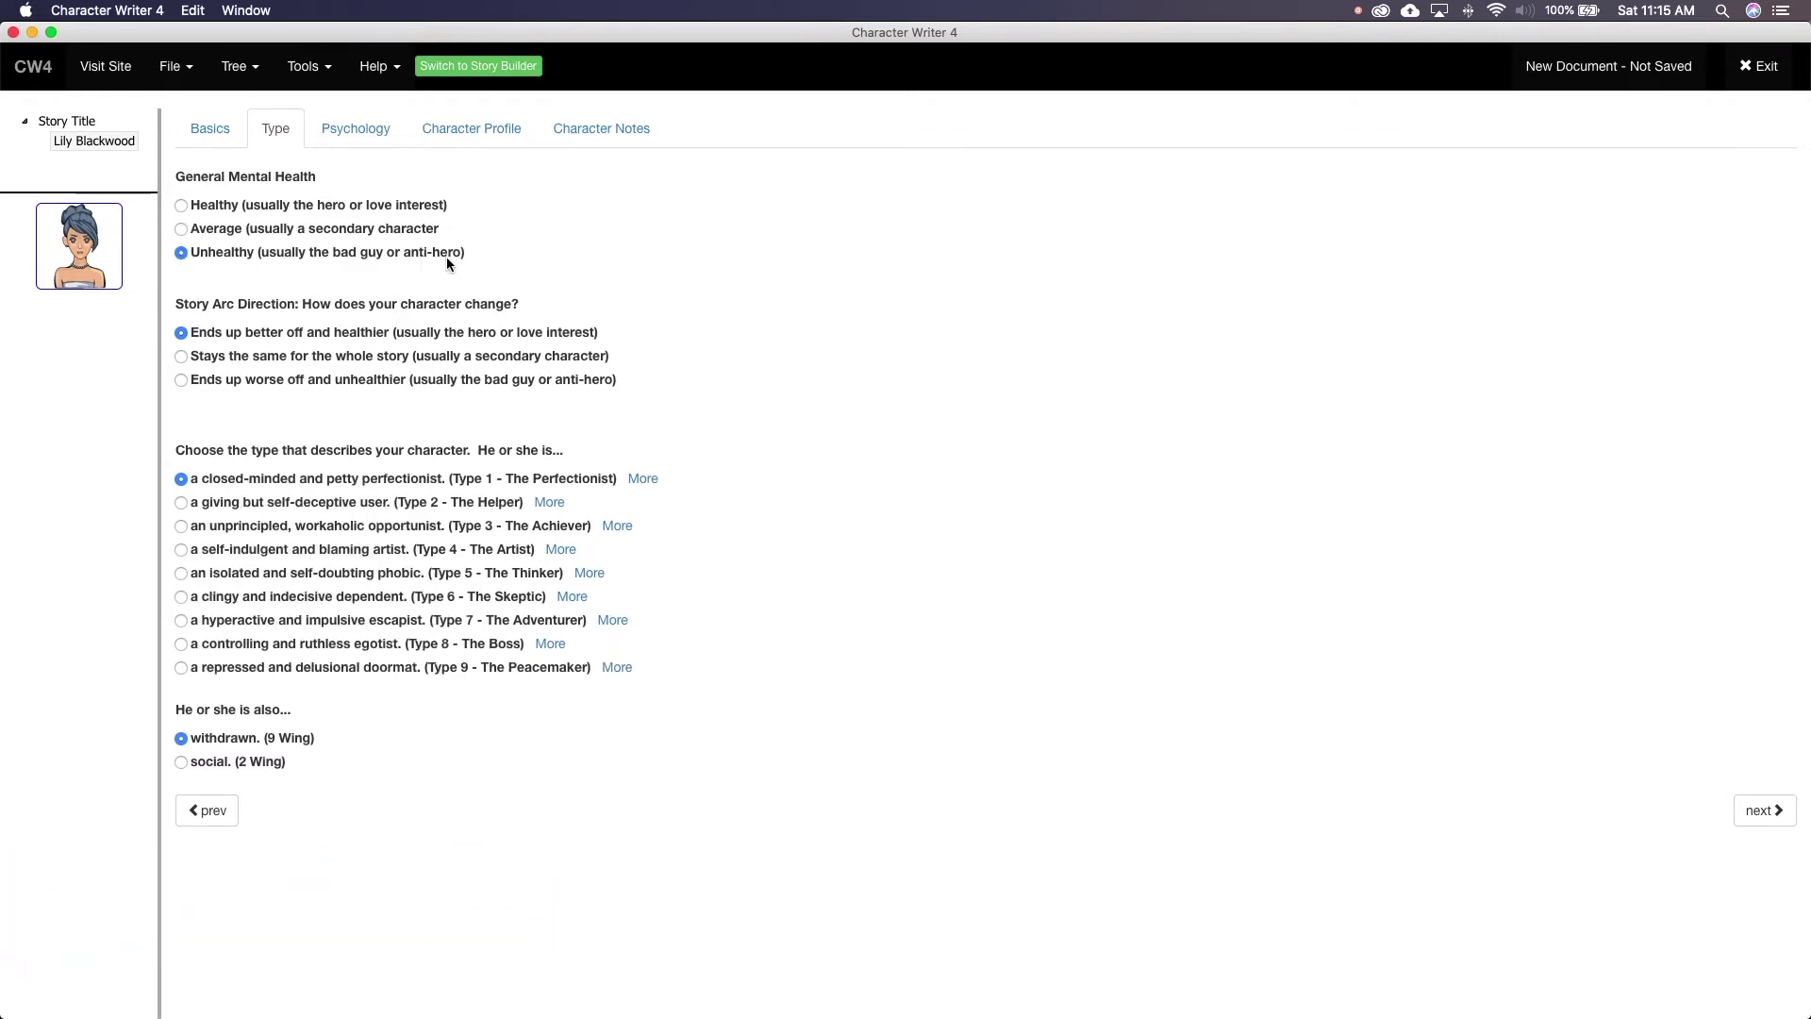
{"action": "left_click", "coordinate": [180, 205]}
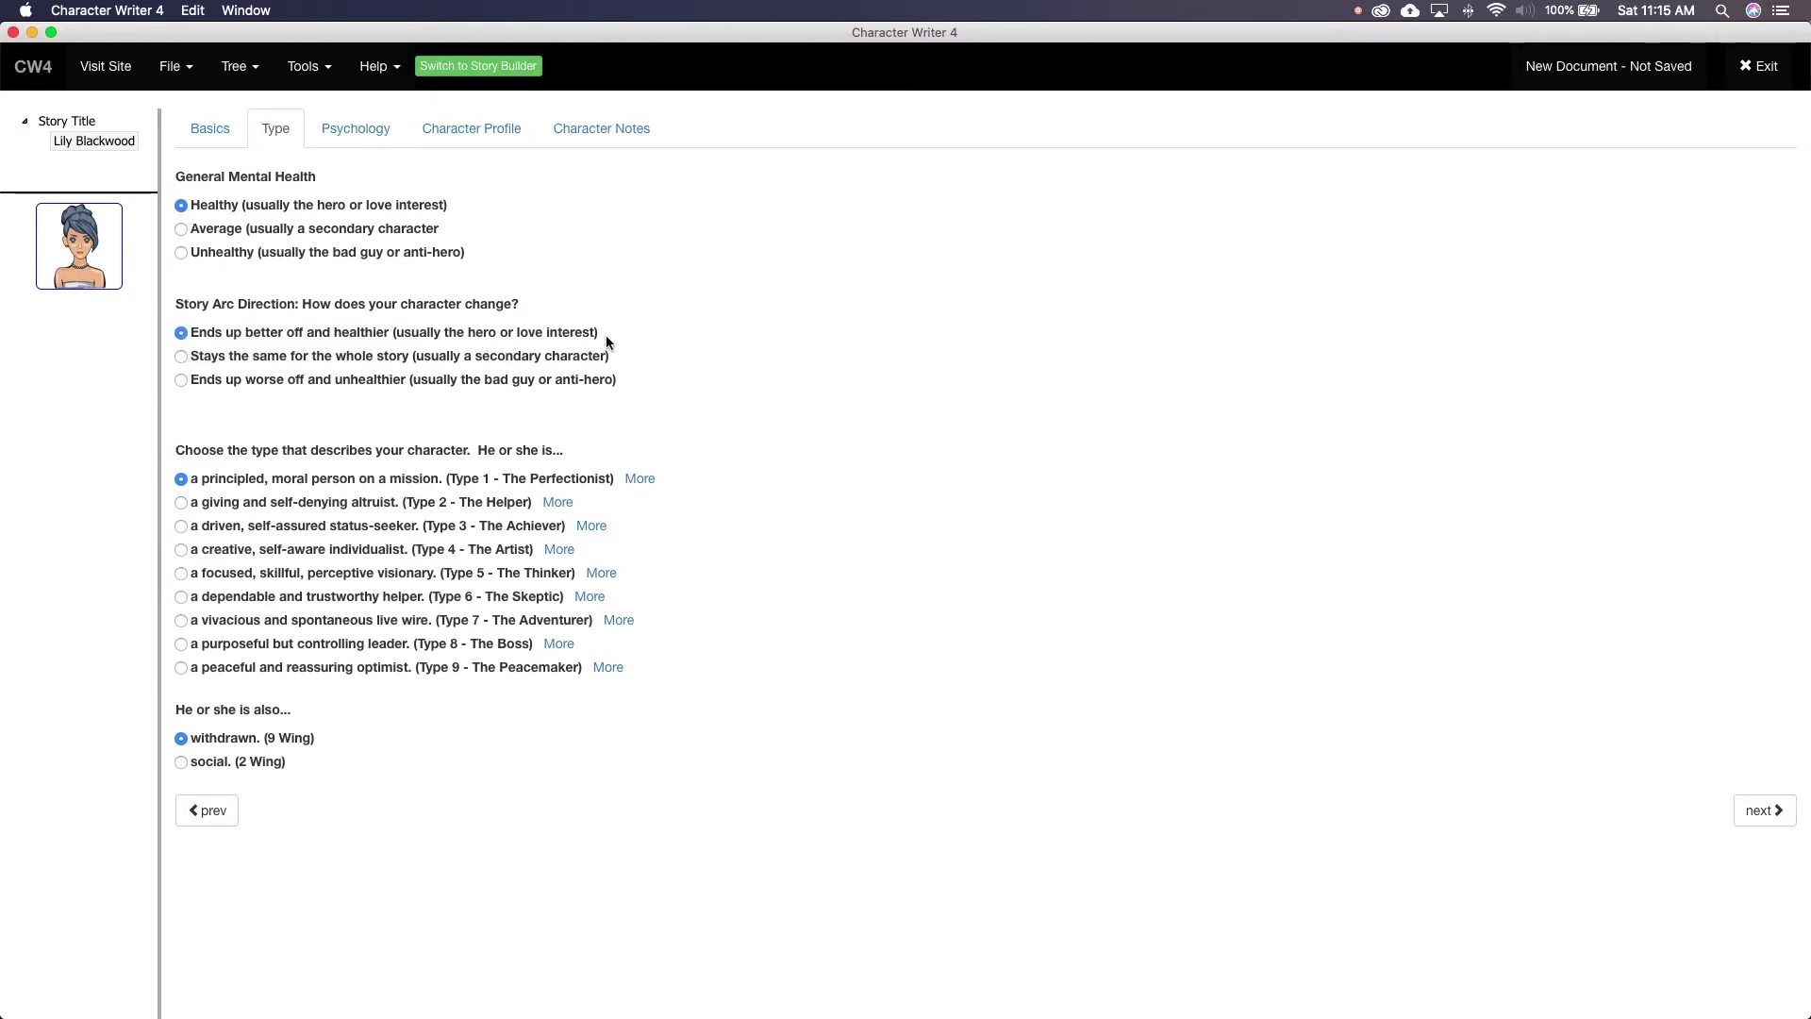
{"action": "left_click", "coordinate": [180, 379]}
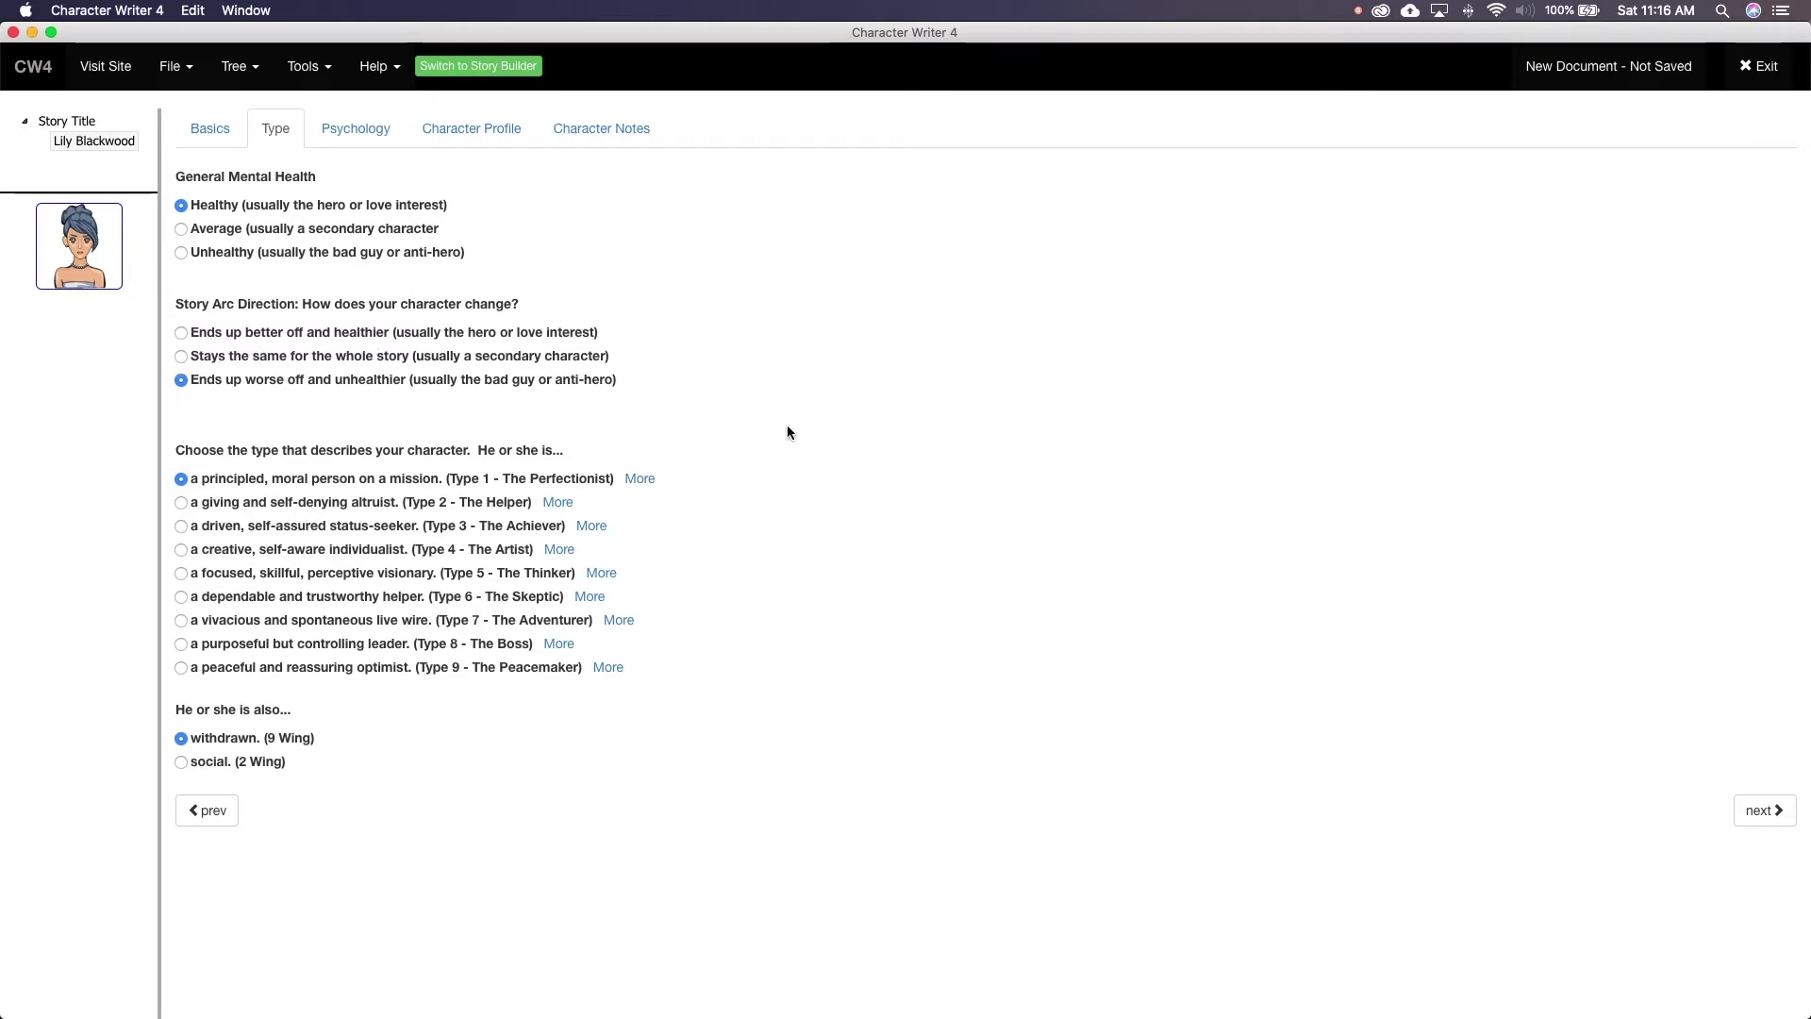
{"action": "left_click", "coordinate": [181, 356]}
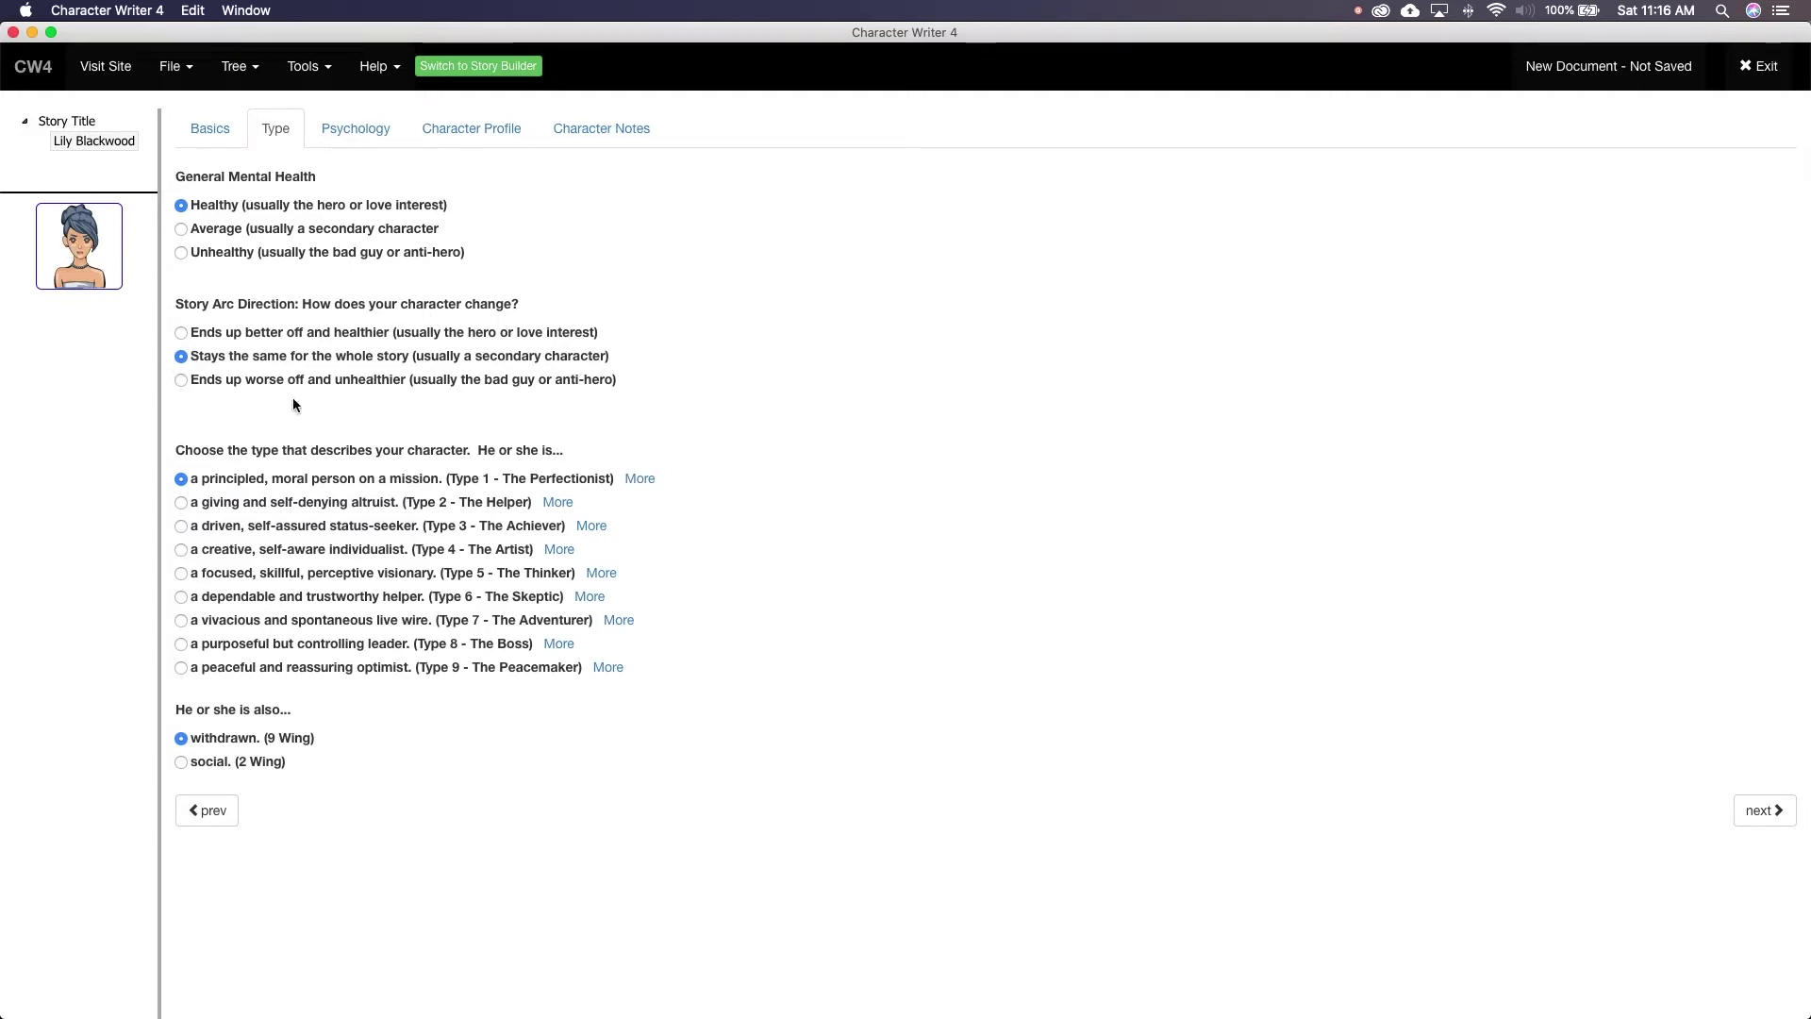
{"action": "left_click", "coordinate": [181, 379]}
{"action": "left_click", "coordinate": [204, 360]}
Preview the enneagram descriptions of Types 2 through 9
{"action": "scroll", "coordinate": [314, 477], "scroll_direction": "down", "scroll_amount": 2}
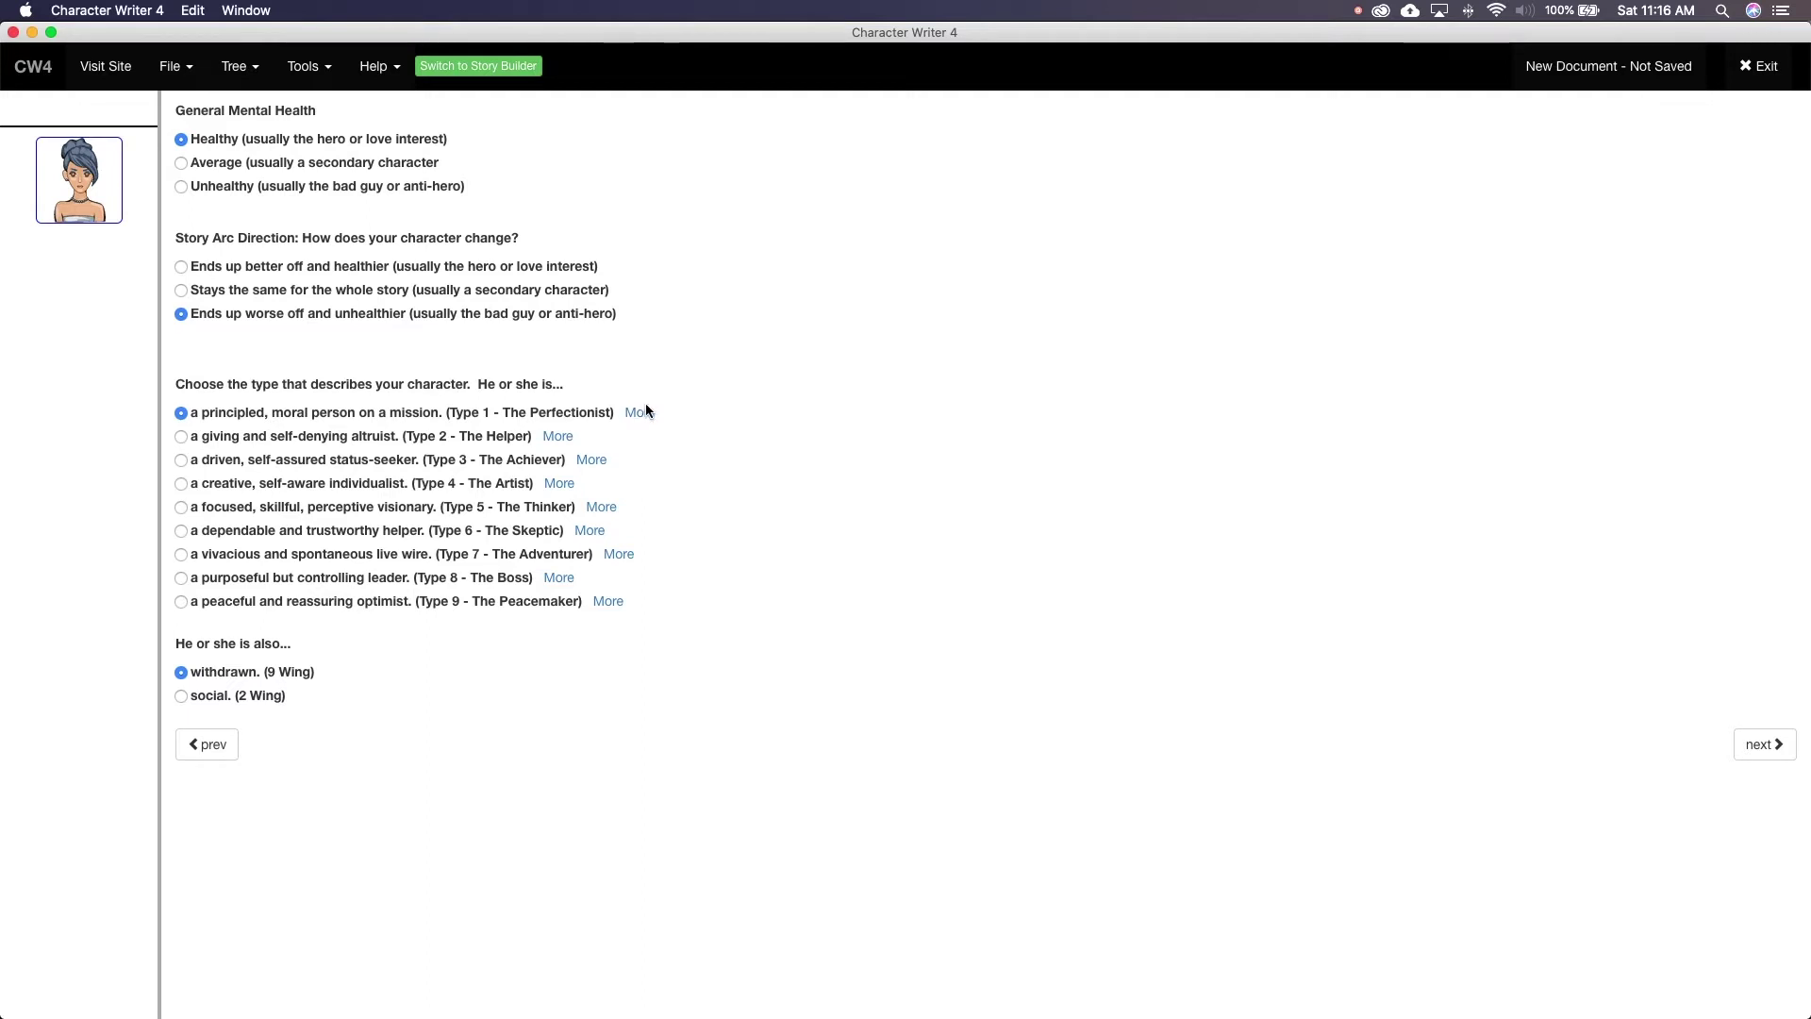
{"action": "left_click", "coordinate": [180, 438]}
{"action": "left_click", "coordinate": [181, 460]}
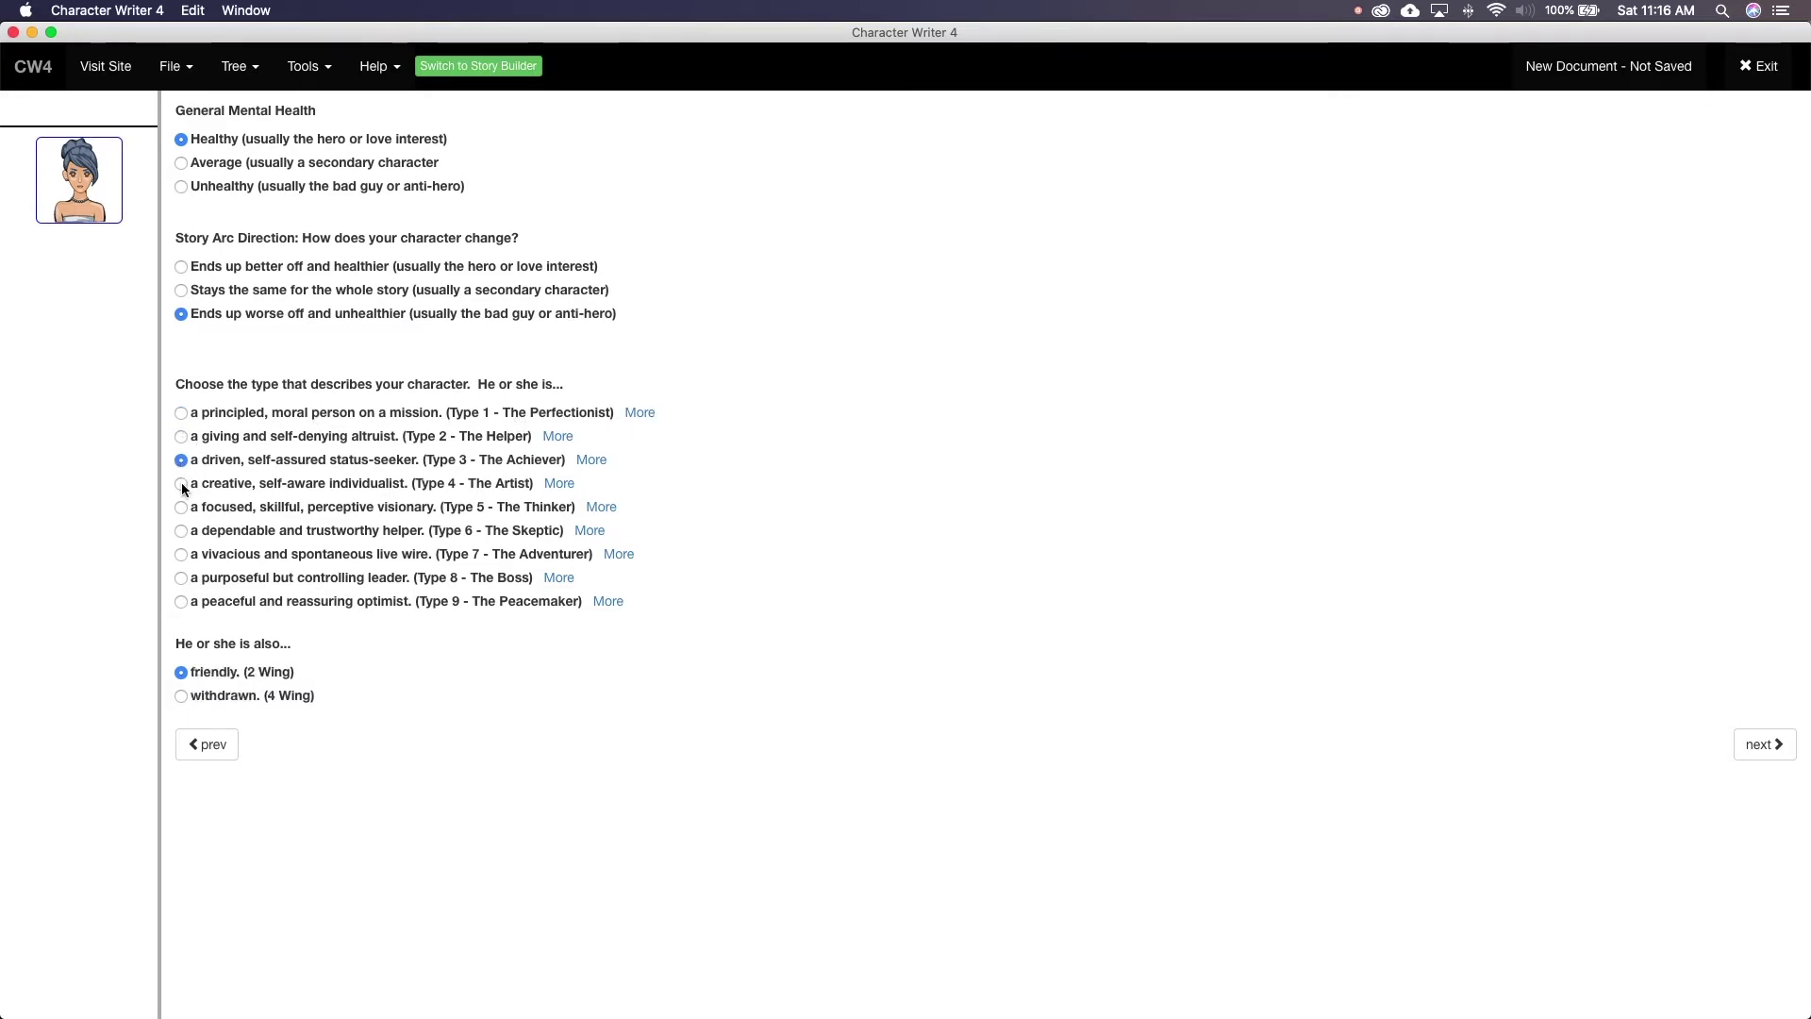
{"action": "left_click", "coordinate": [181, 483]}
{"action": "left_click", "coordinate": [181, 507]}
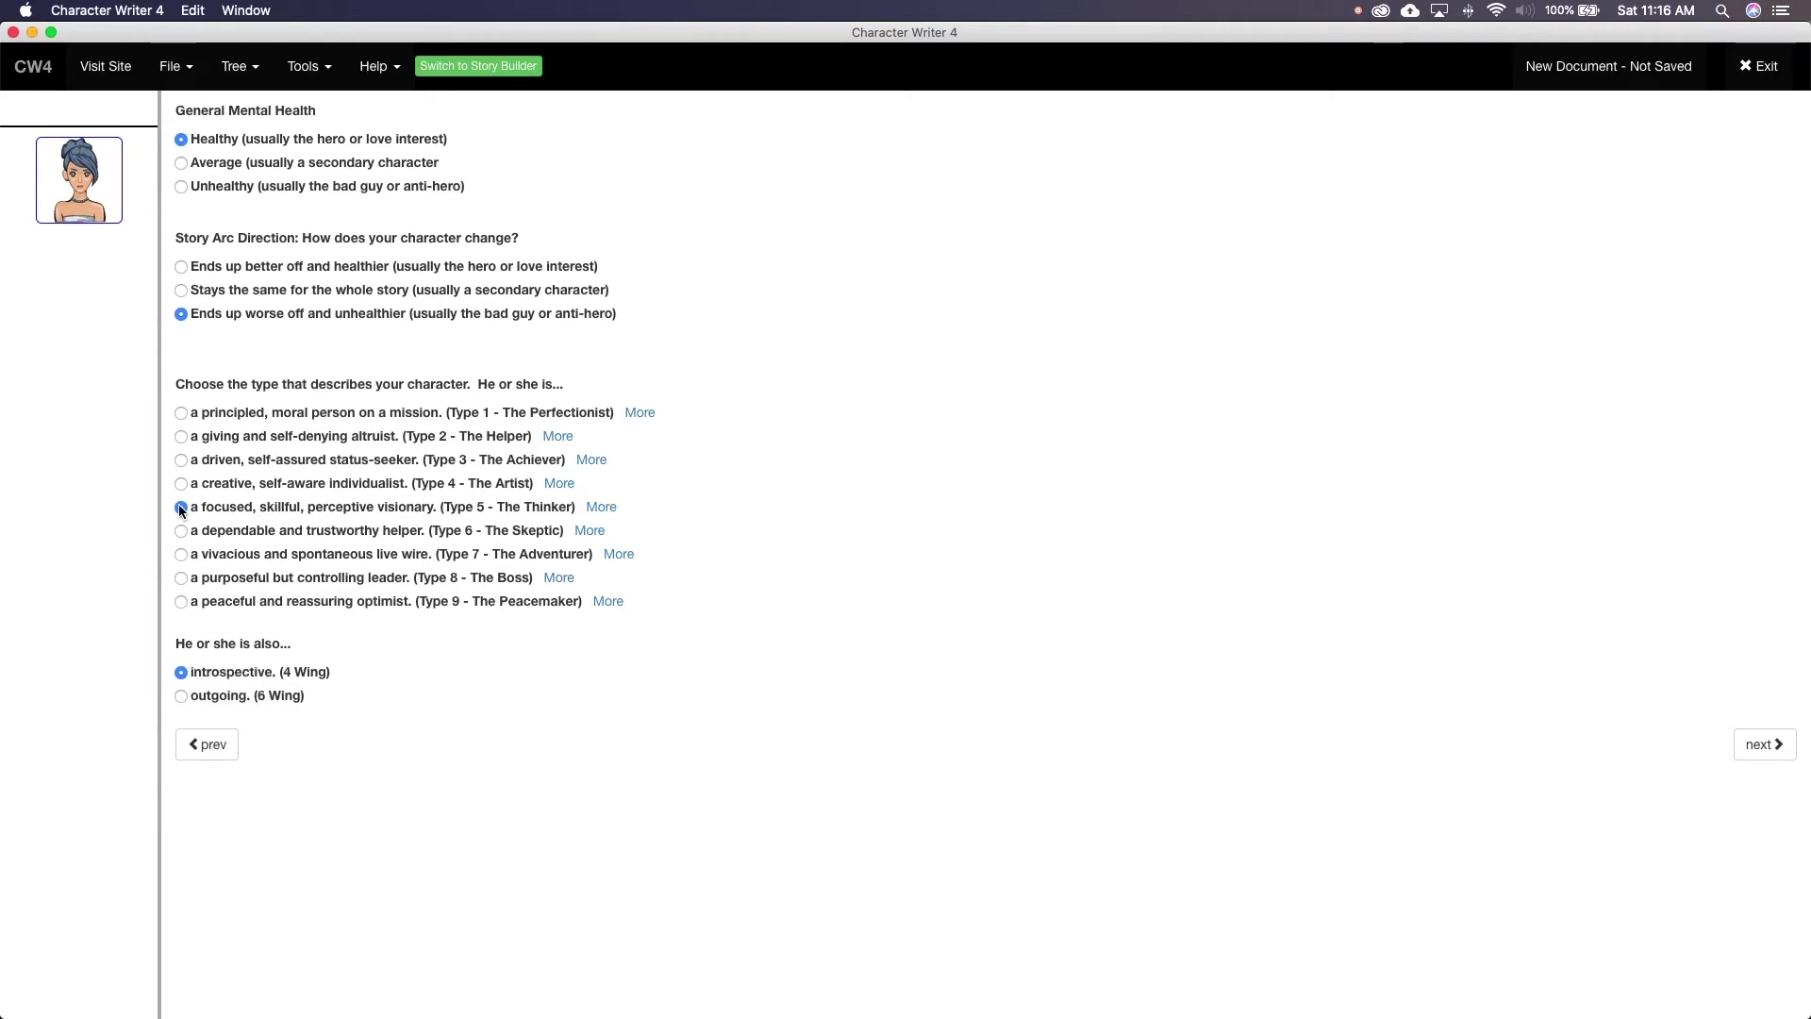
{"action": "left_click", "coordinate": [177, 531]}
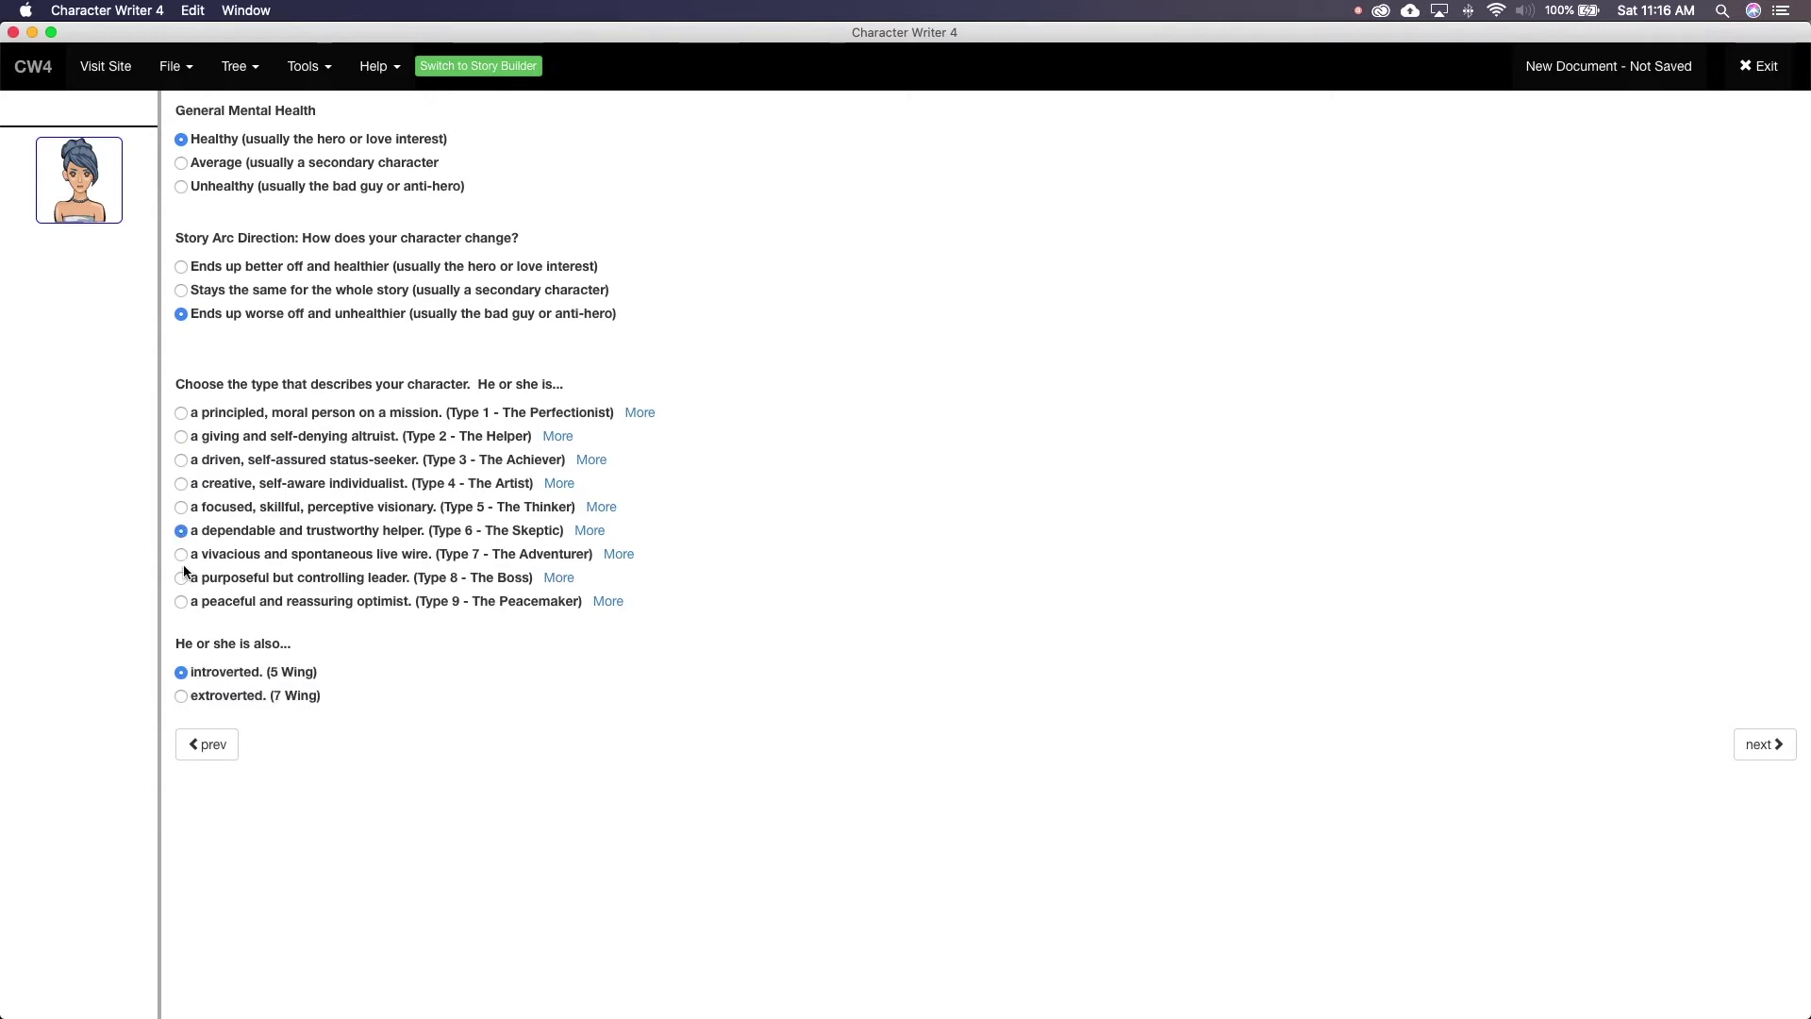
{"action": "left_click", "coordinate": [182, 556]}
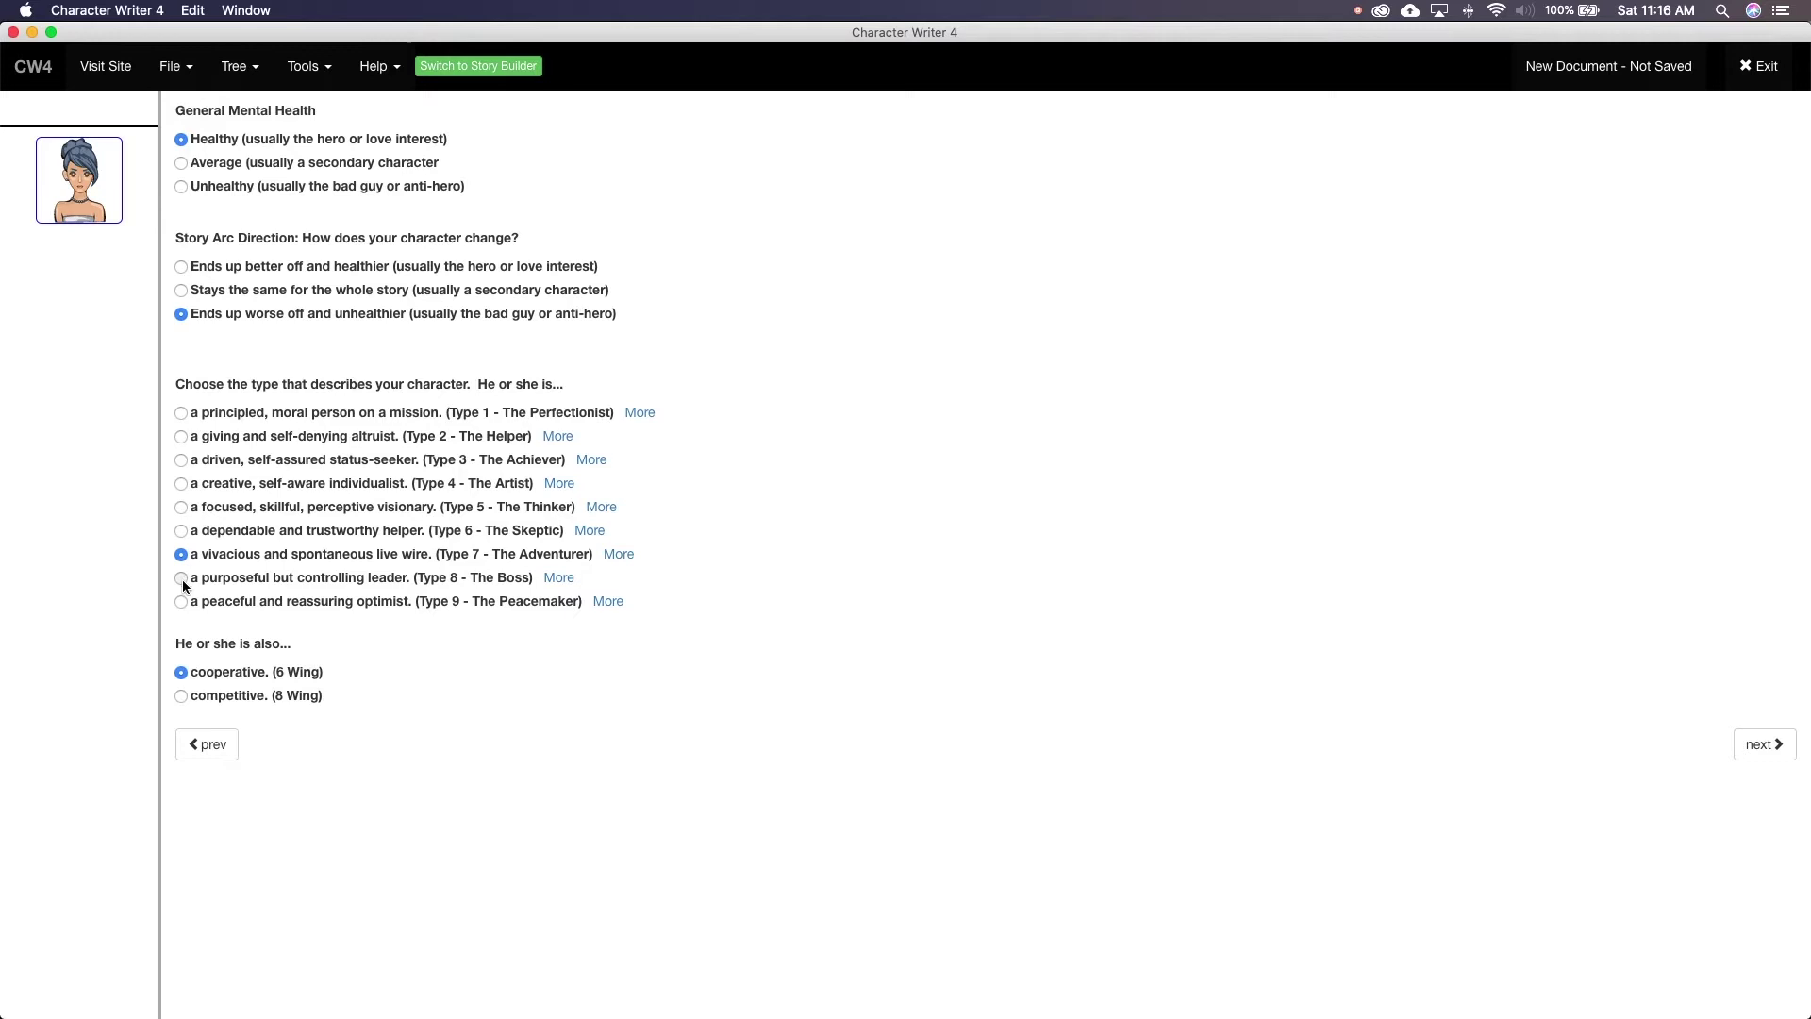
{"action": "left_click", "coordinate": [182, 578]}
{"action": "left_click", "coordinate": [180, 599]}
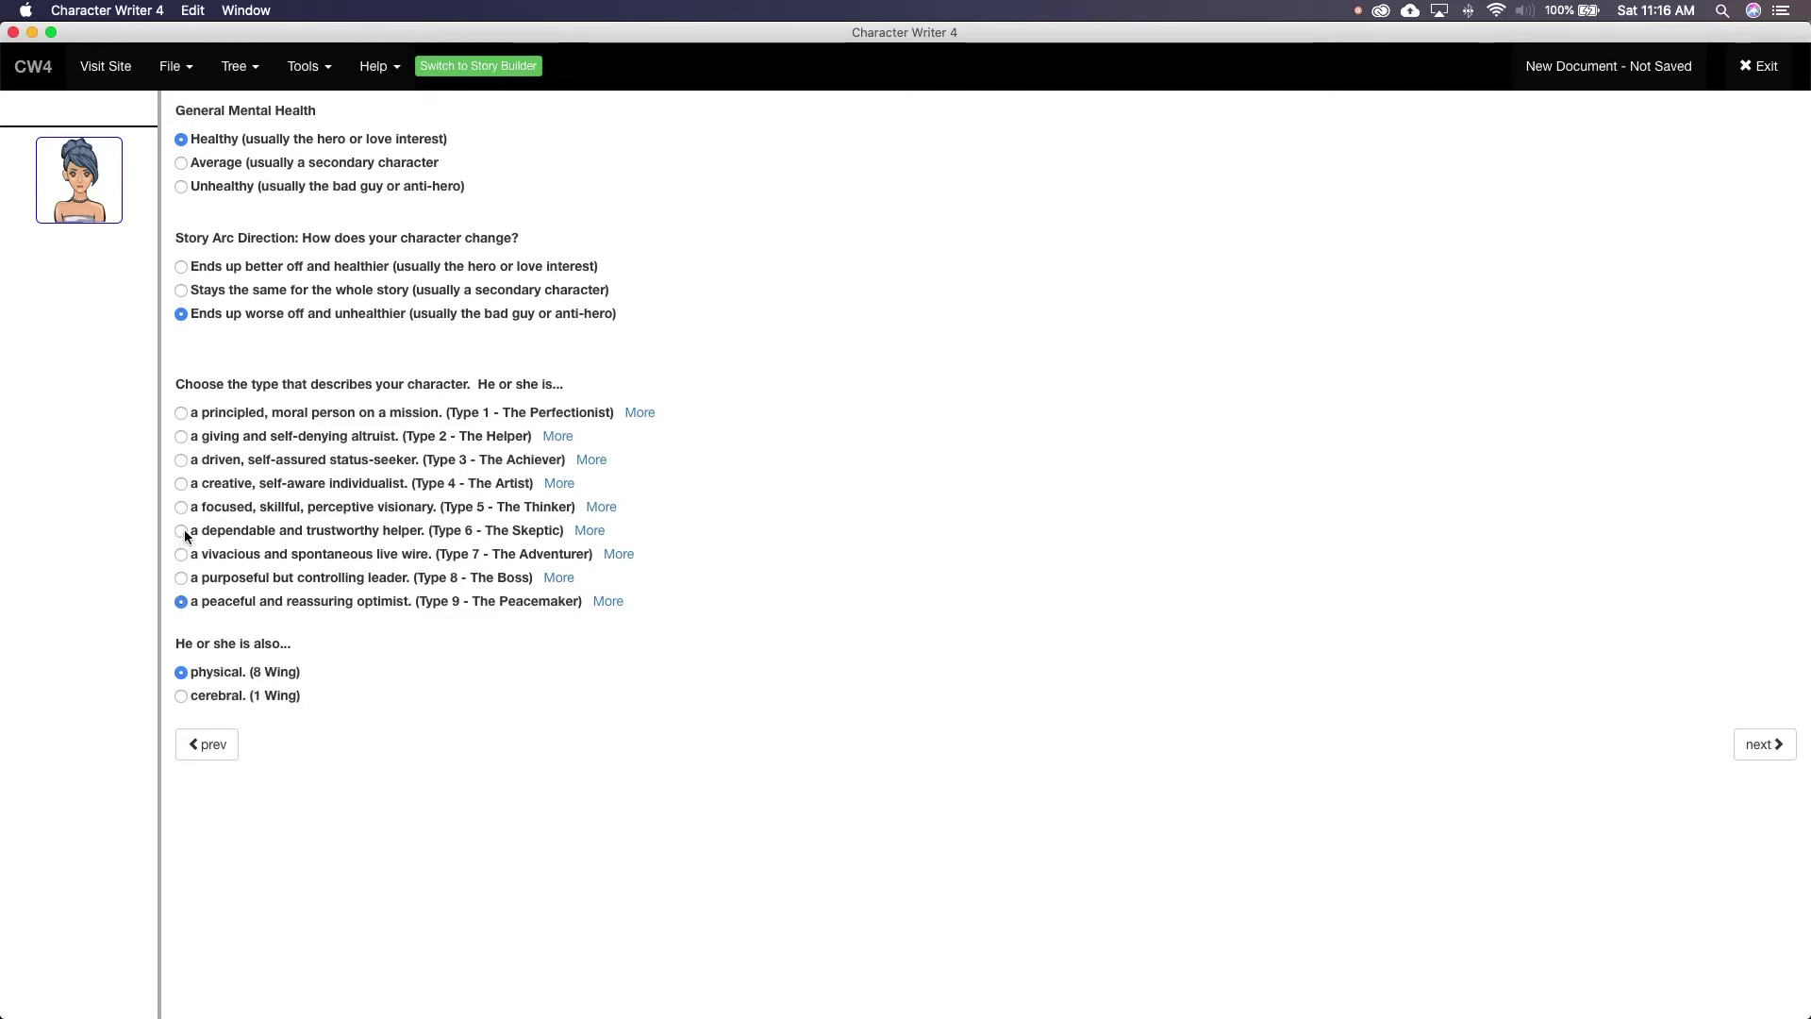
Select Type 7 - The Adventurer, reading its More help text along the way
{"action": "left_click", "coordinate": [181, 554]}
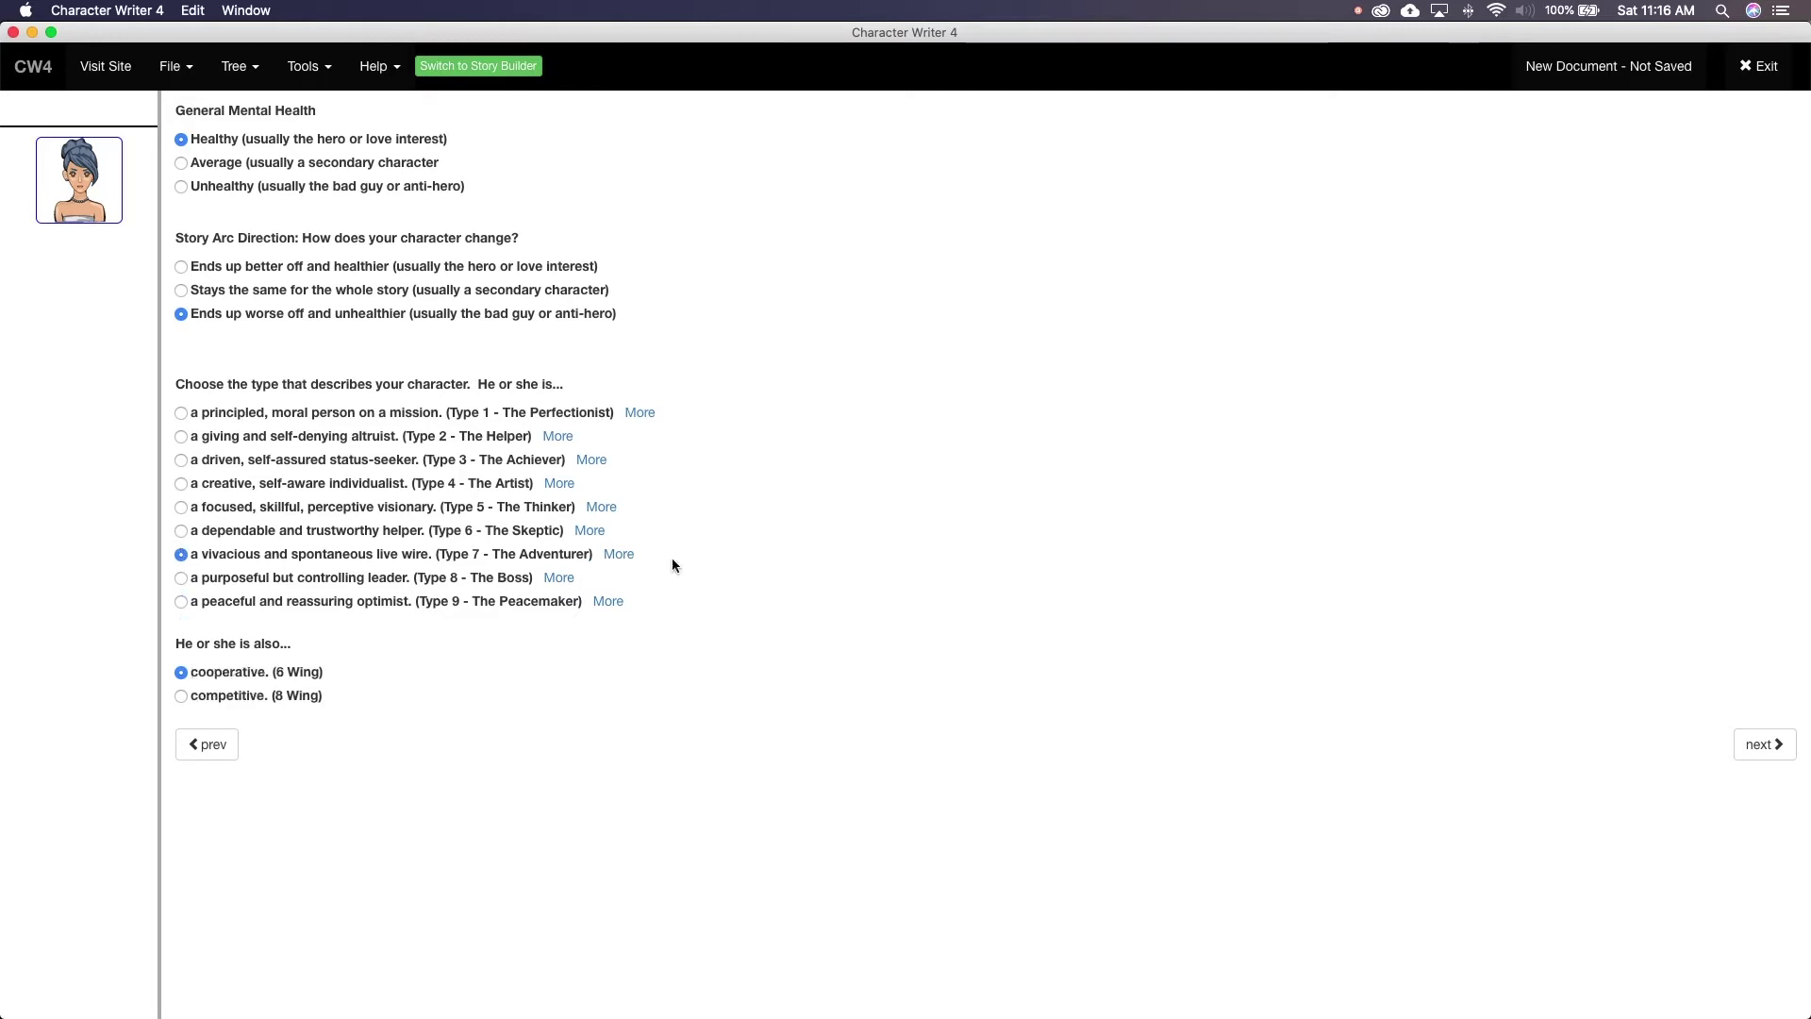
{"action": "left_click", "coordinate": [619, 555]}
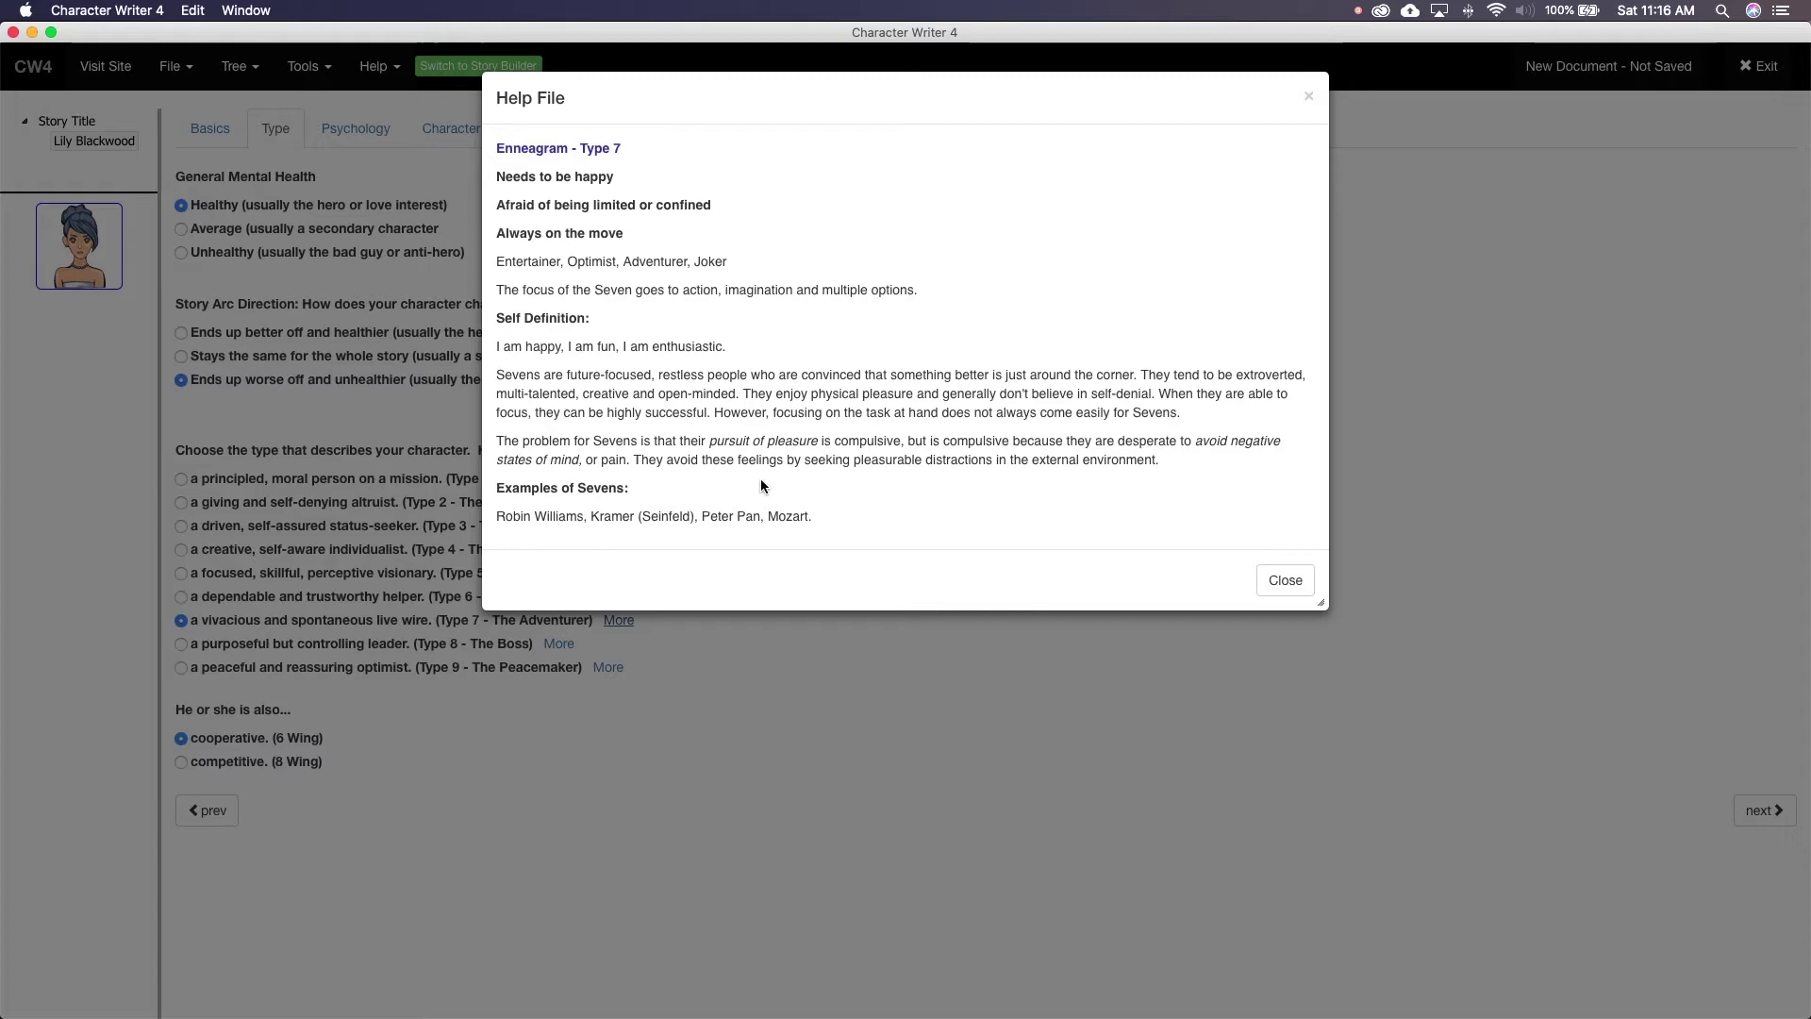
{"action": "left_click", "coordinate": [1287, 585]}
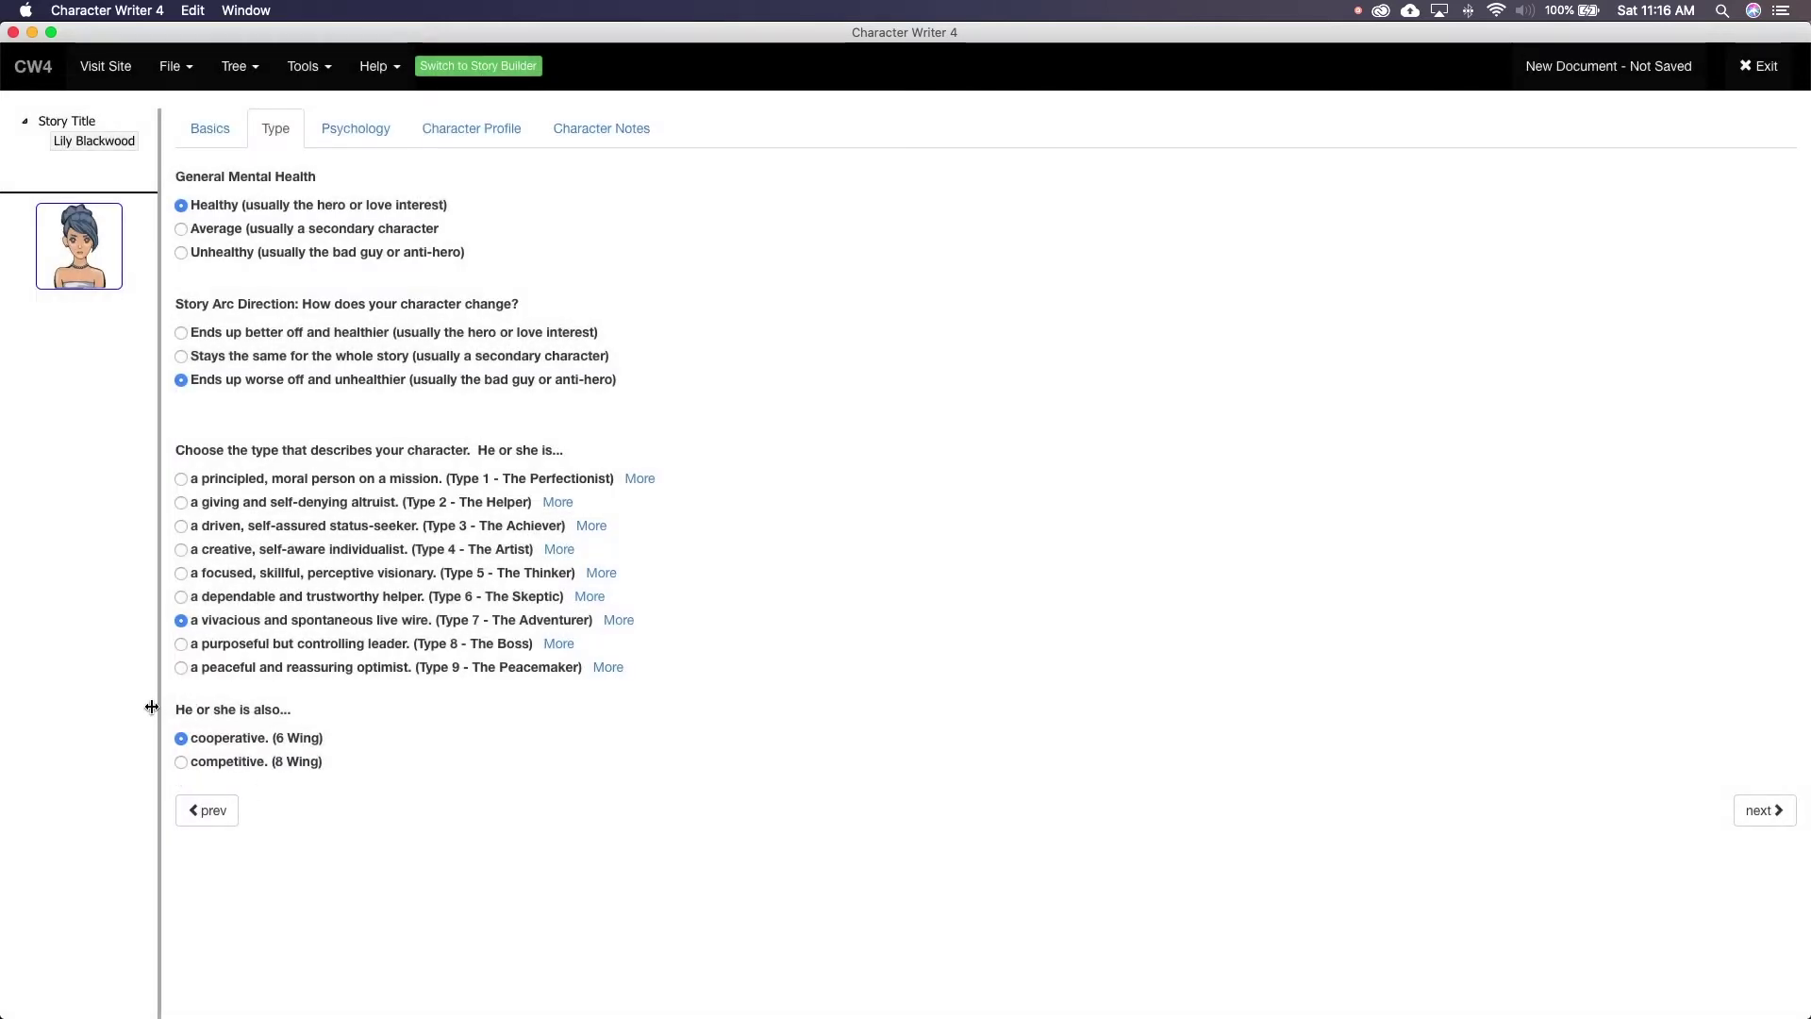
{"action": "left_click", "coordinate": [182, 645]}
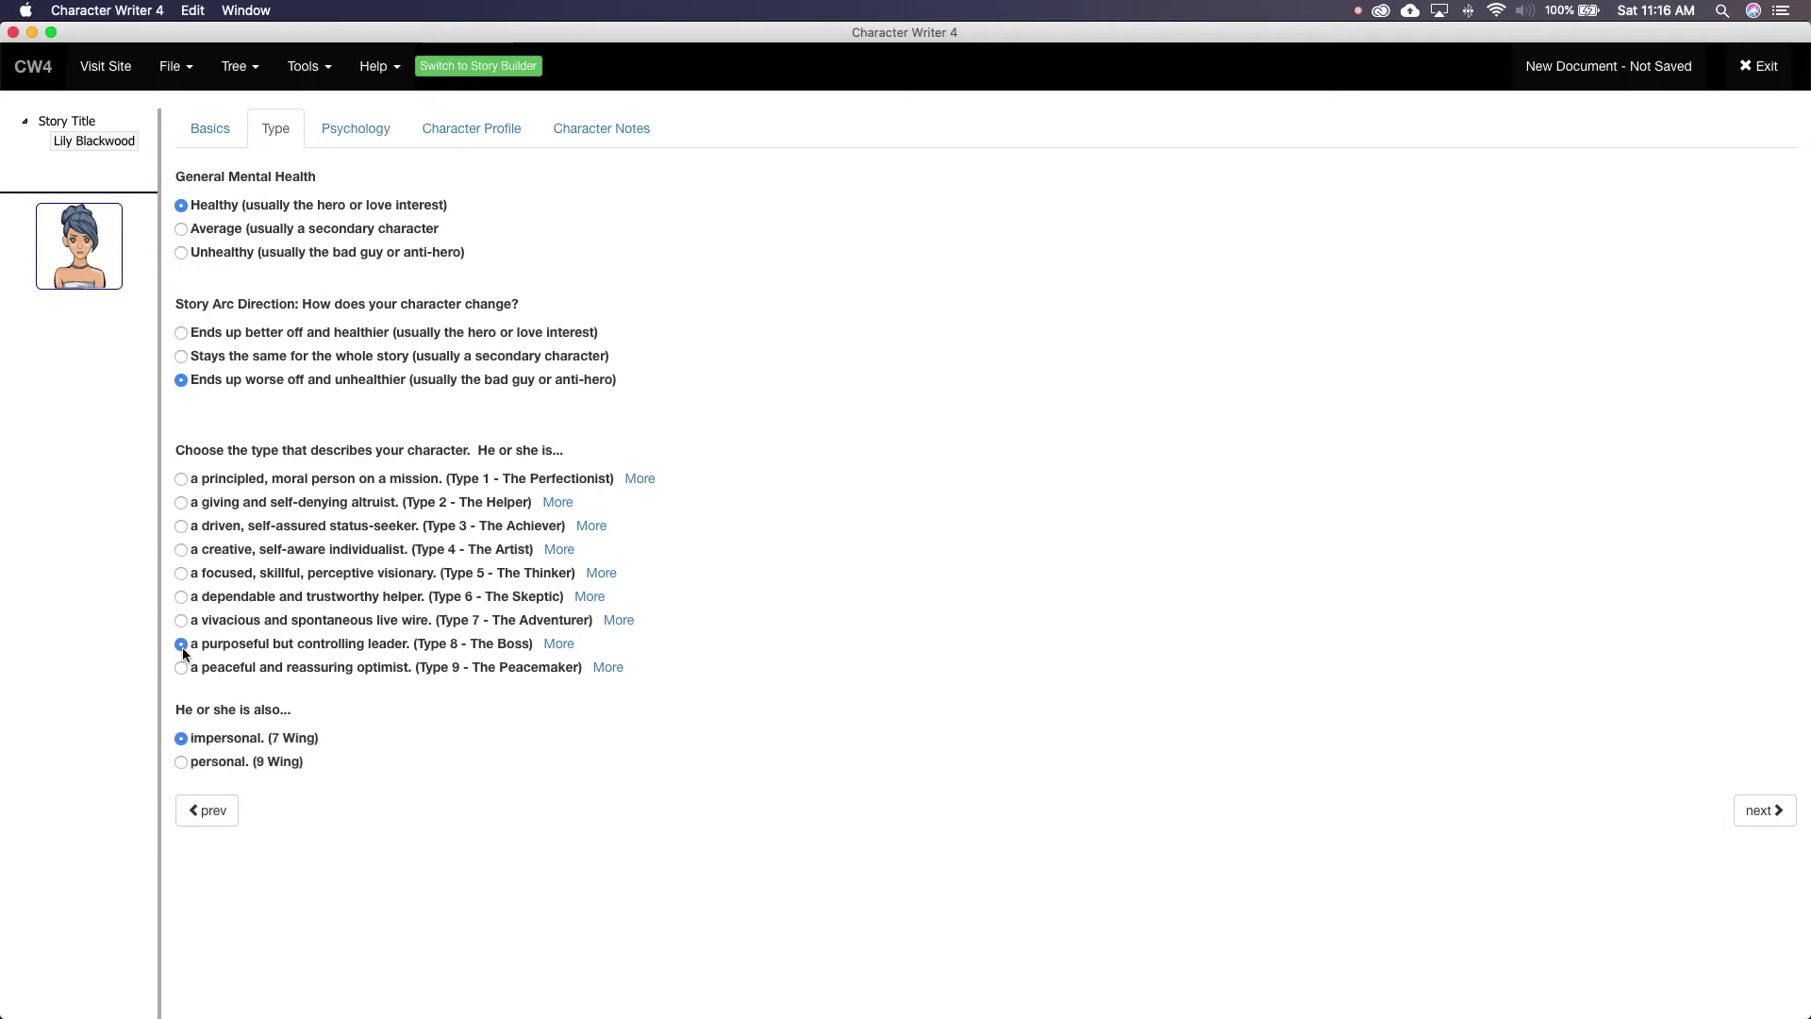
{"action": "key", "text": "Up"}
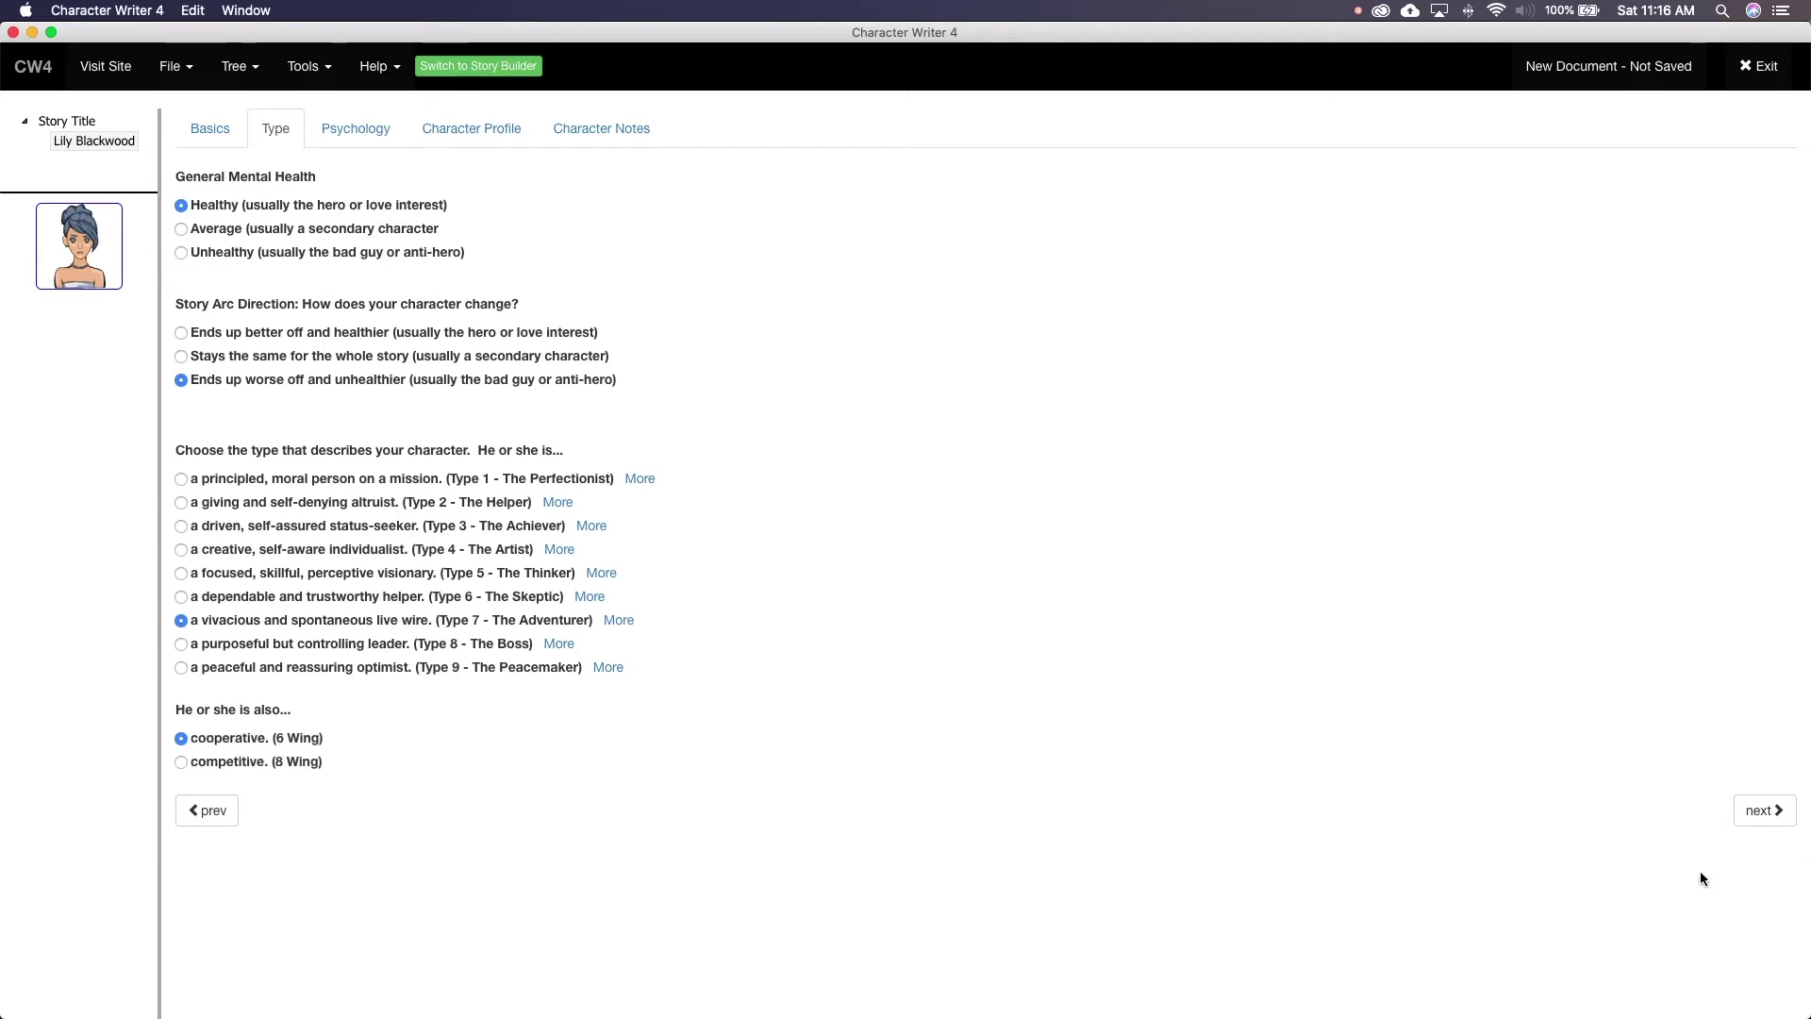
Go to the Psychology page and expand the Neurodevelopmental and Depressive Disorders categories
{"action": "left_click", "coordinate": [1773, 812]}
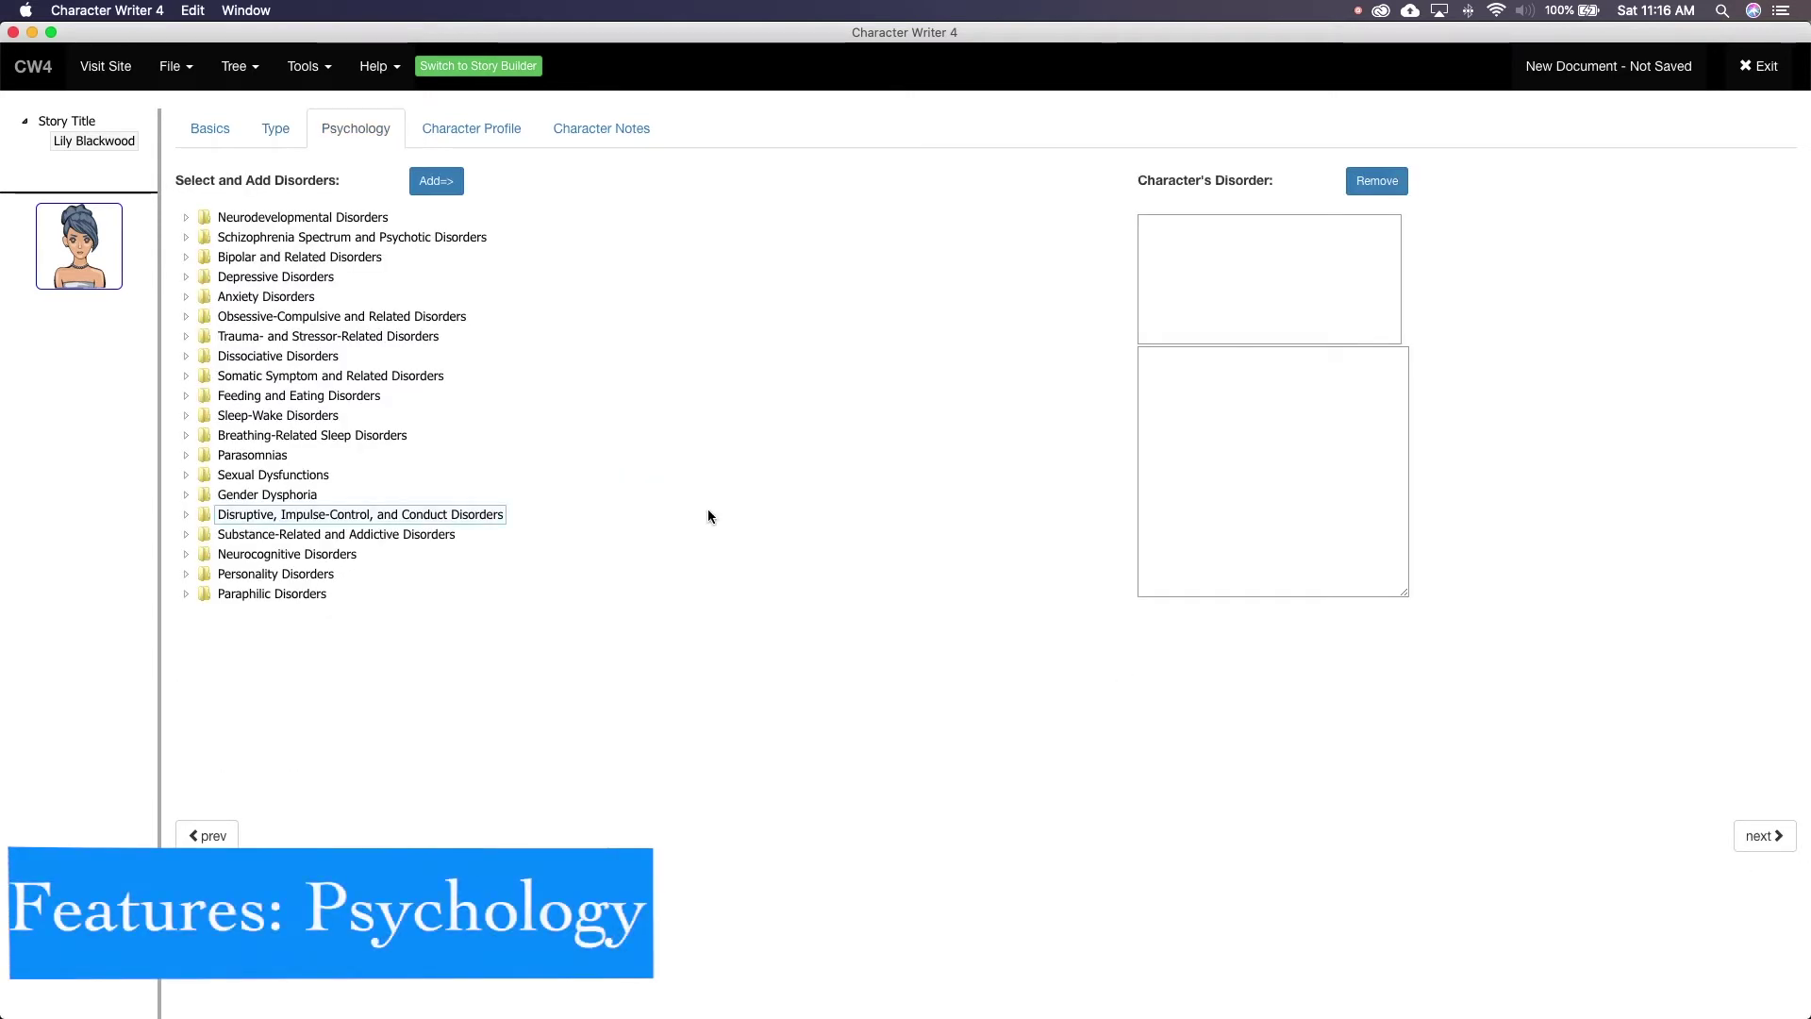
{"action": "left_click", "coordinate": [186, 218]}
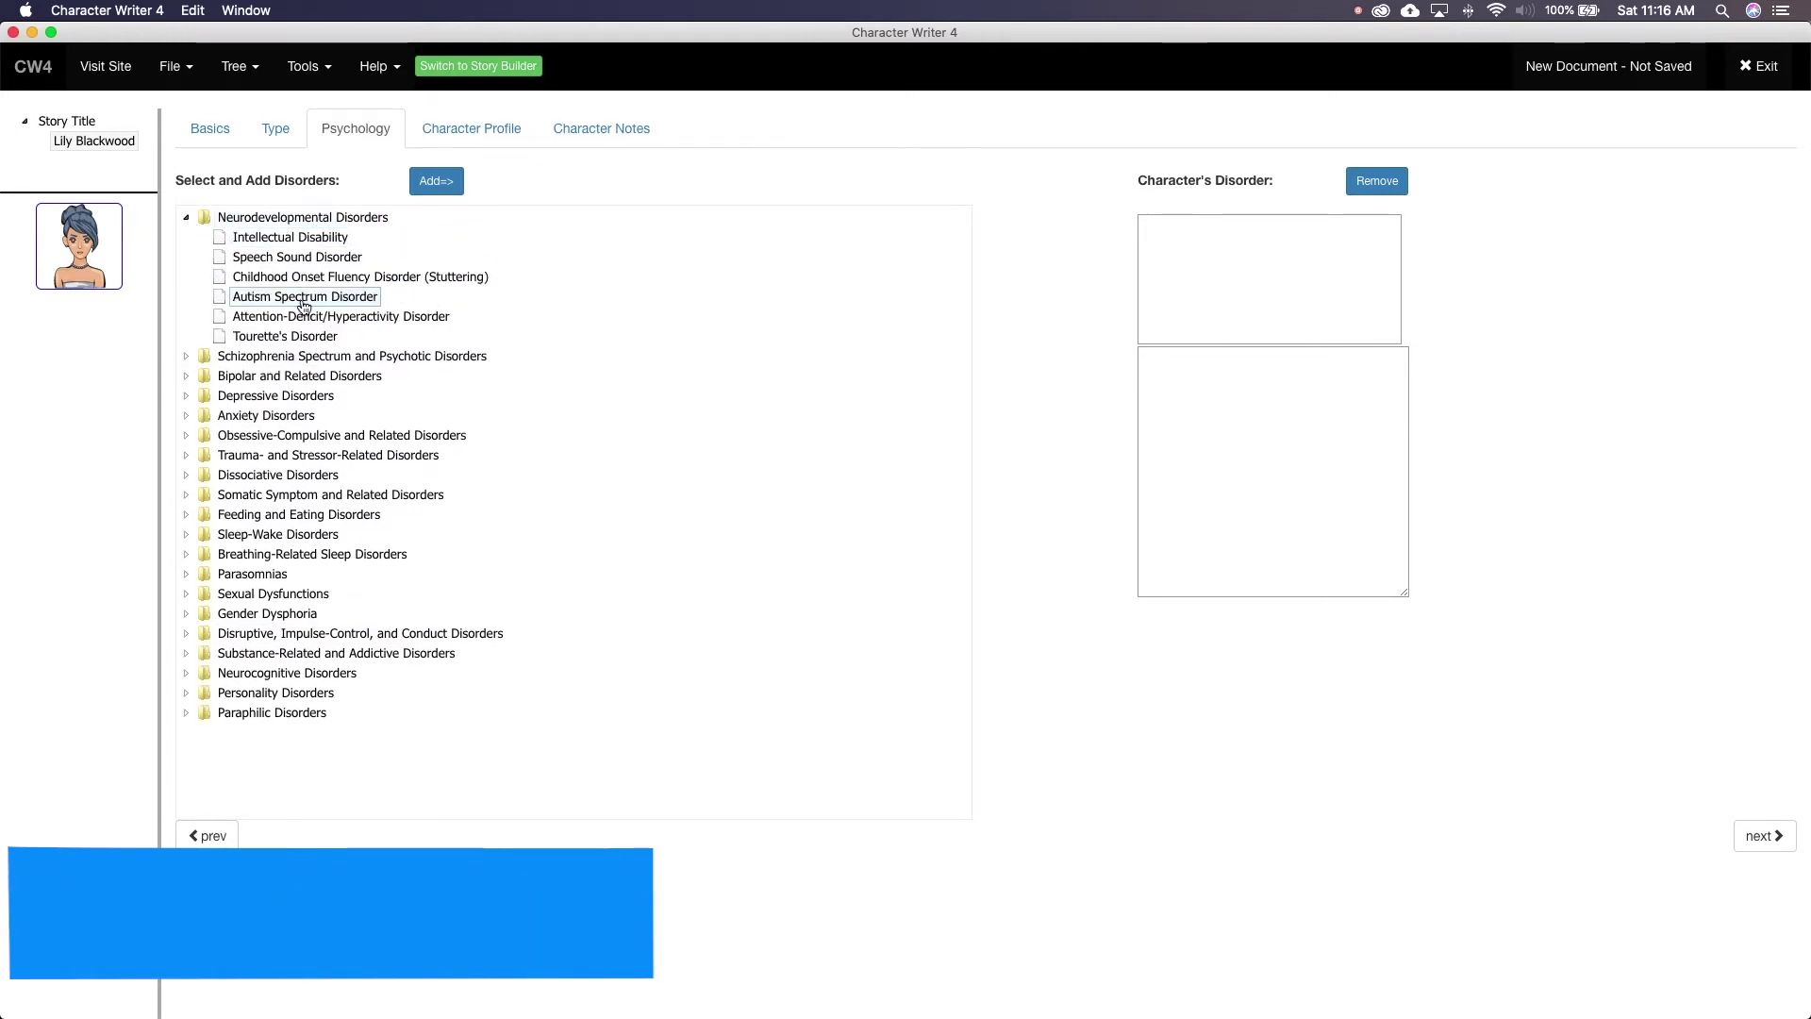
{"action": "left_click", "coordinate": [186, 396]}
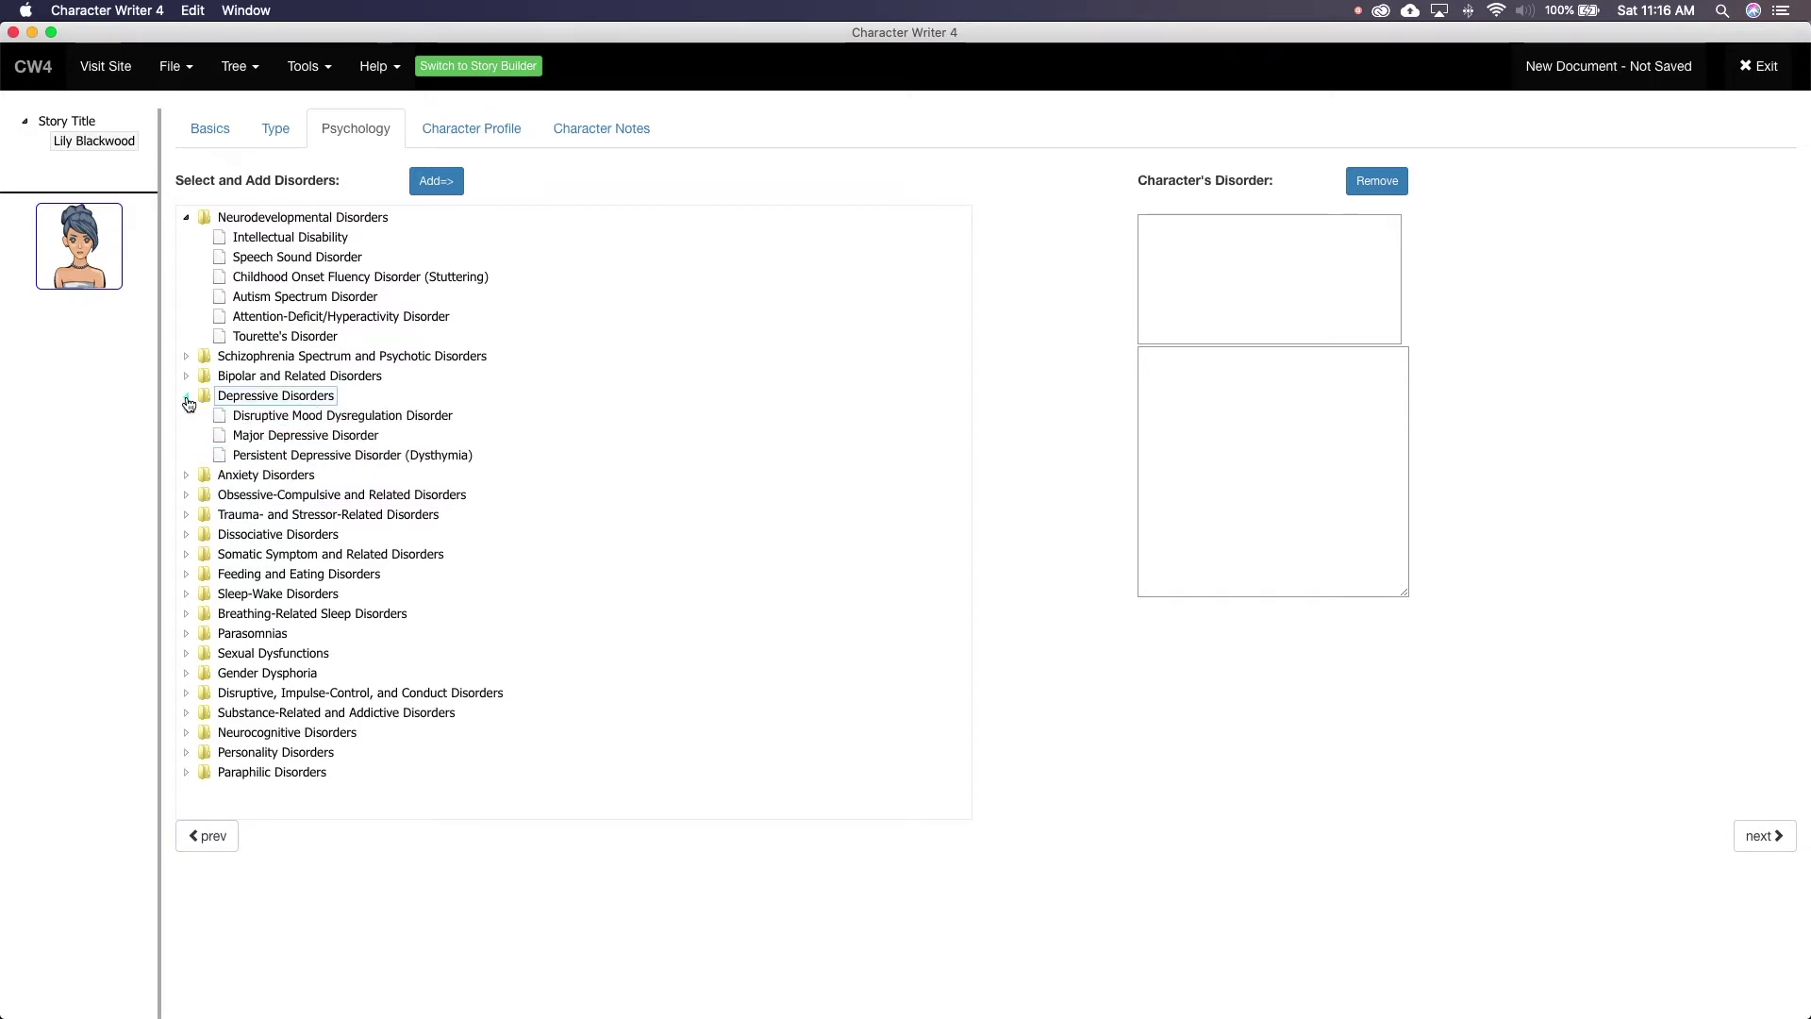
Compare the Major Depressive and Disruptive Mood Dysregulation Disorder descriptions, ending on the latter
{"action": "left_click", "coordinate": [262, 437]}
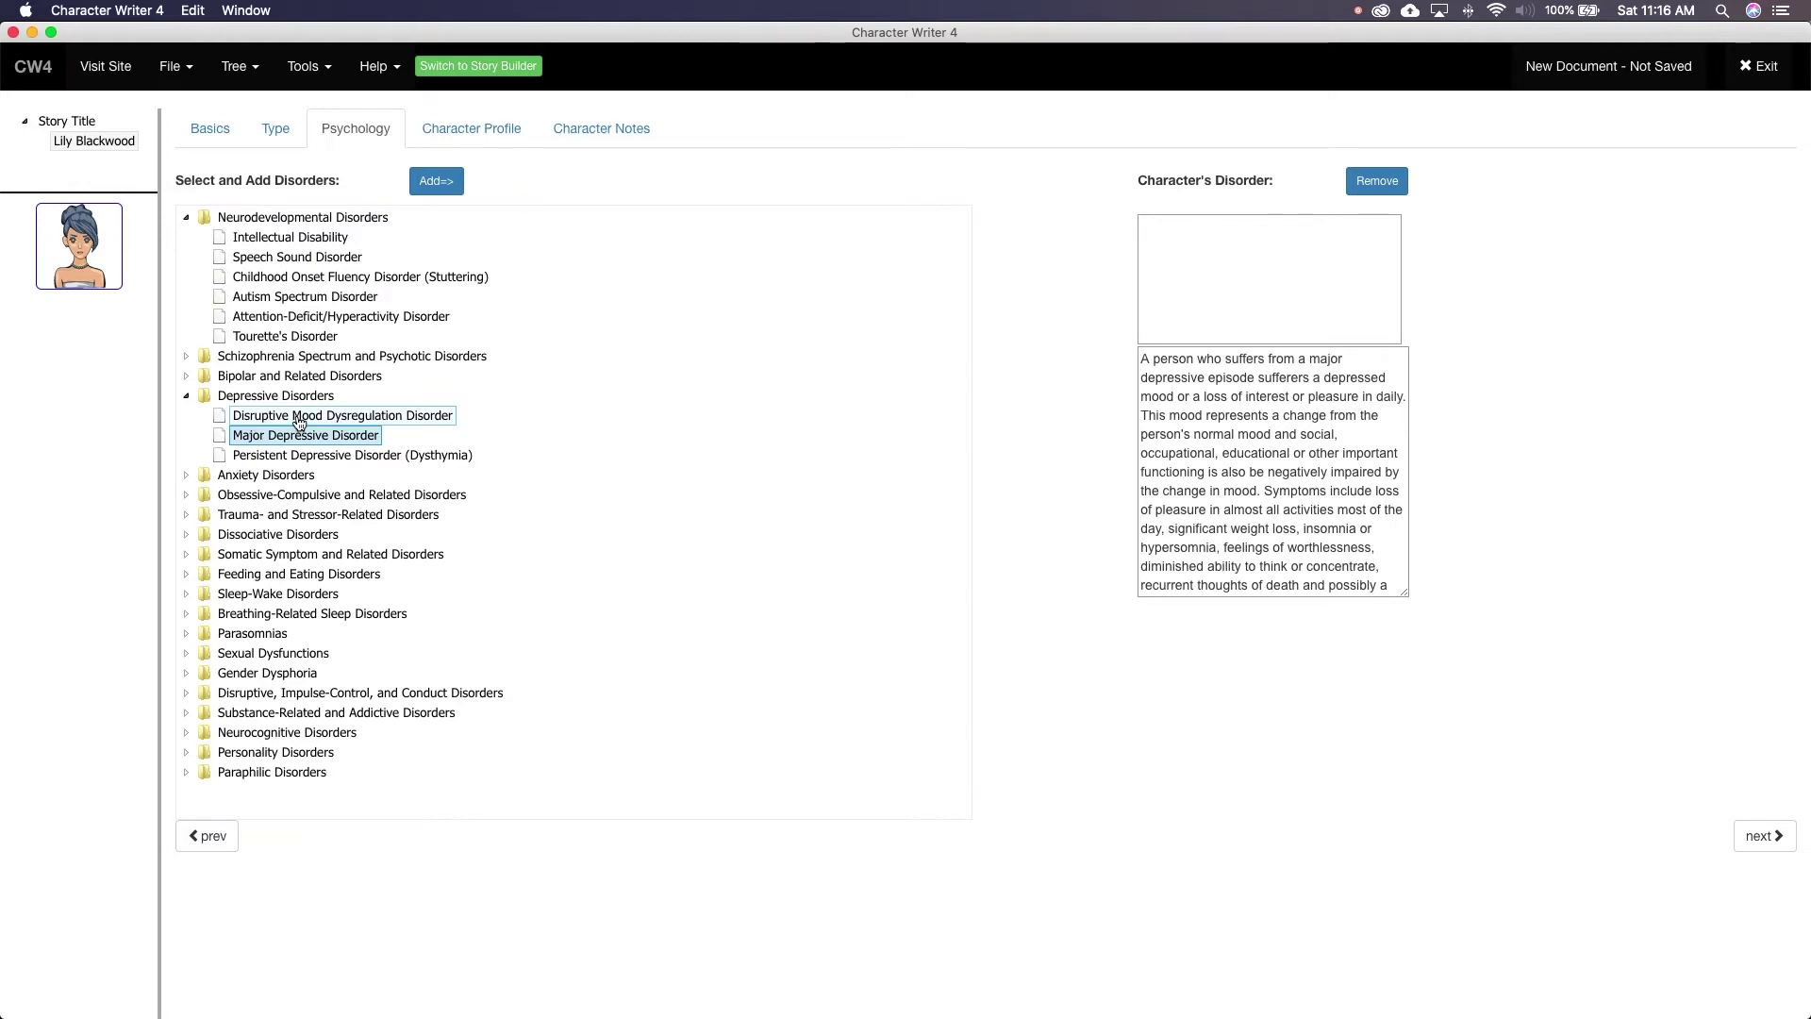
{"action": "left_click", "coordinate": [299, 421]}
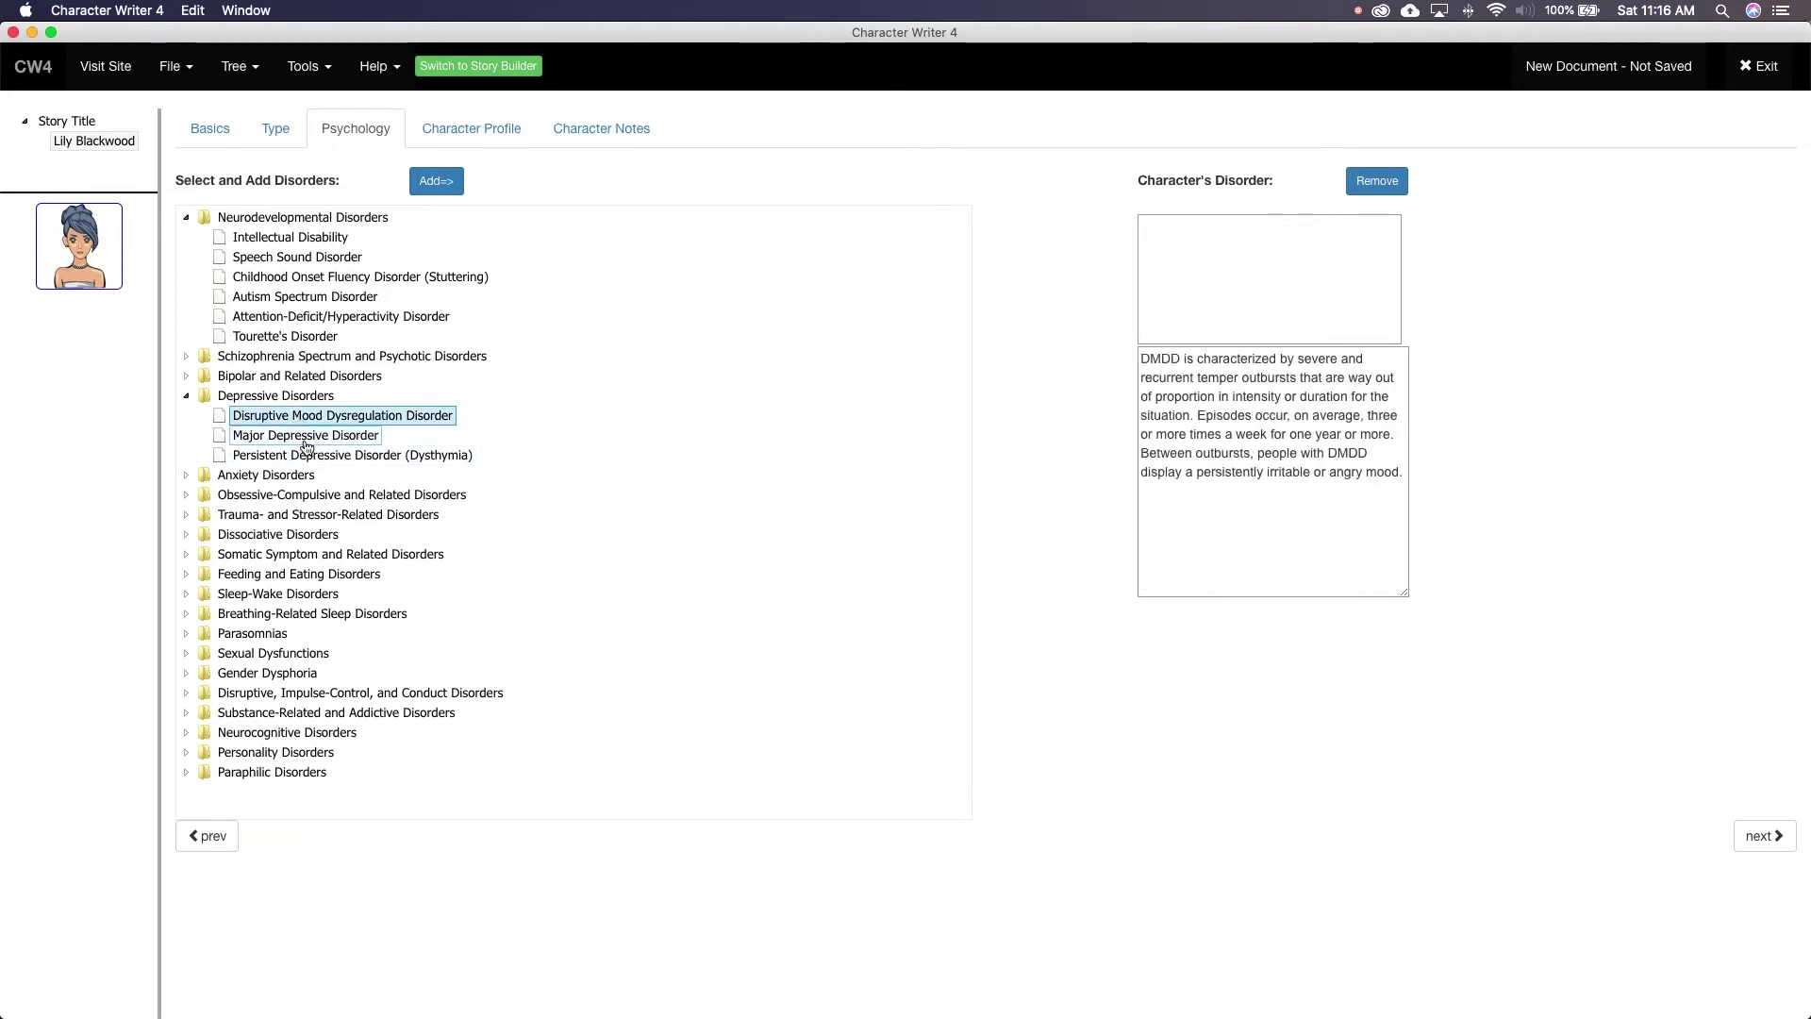
{"action": "left_click", "coordinate": [324, 441]}
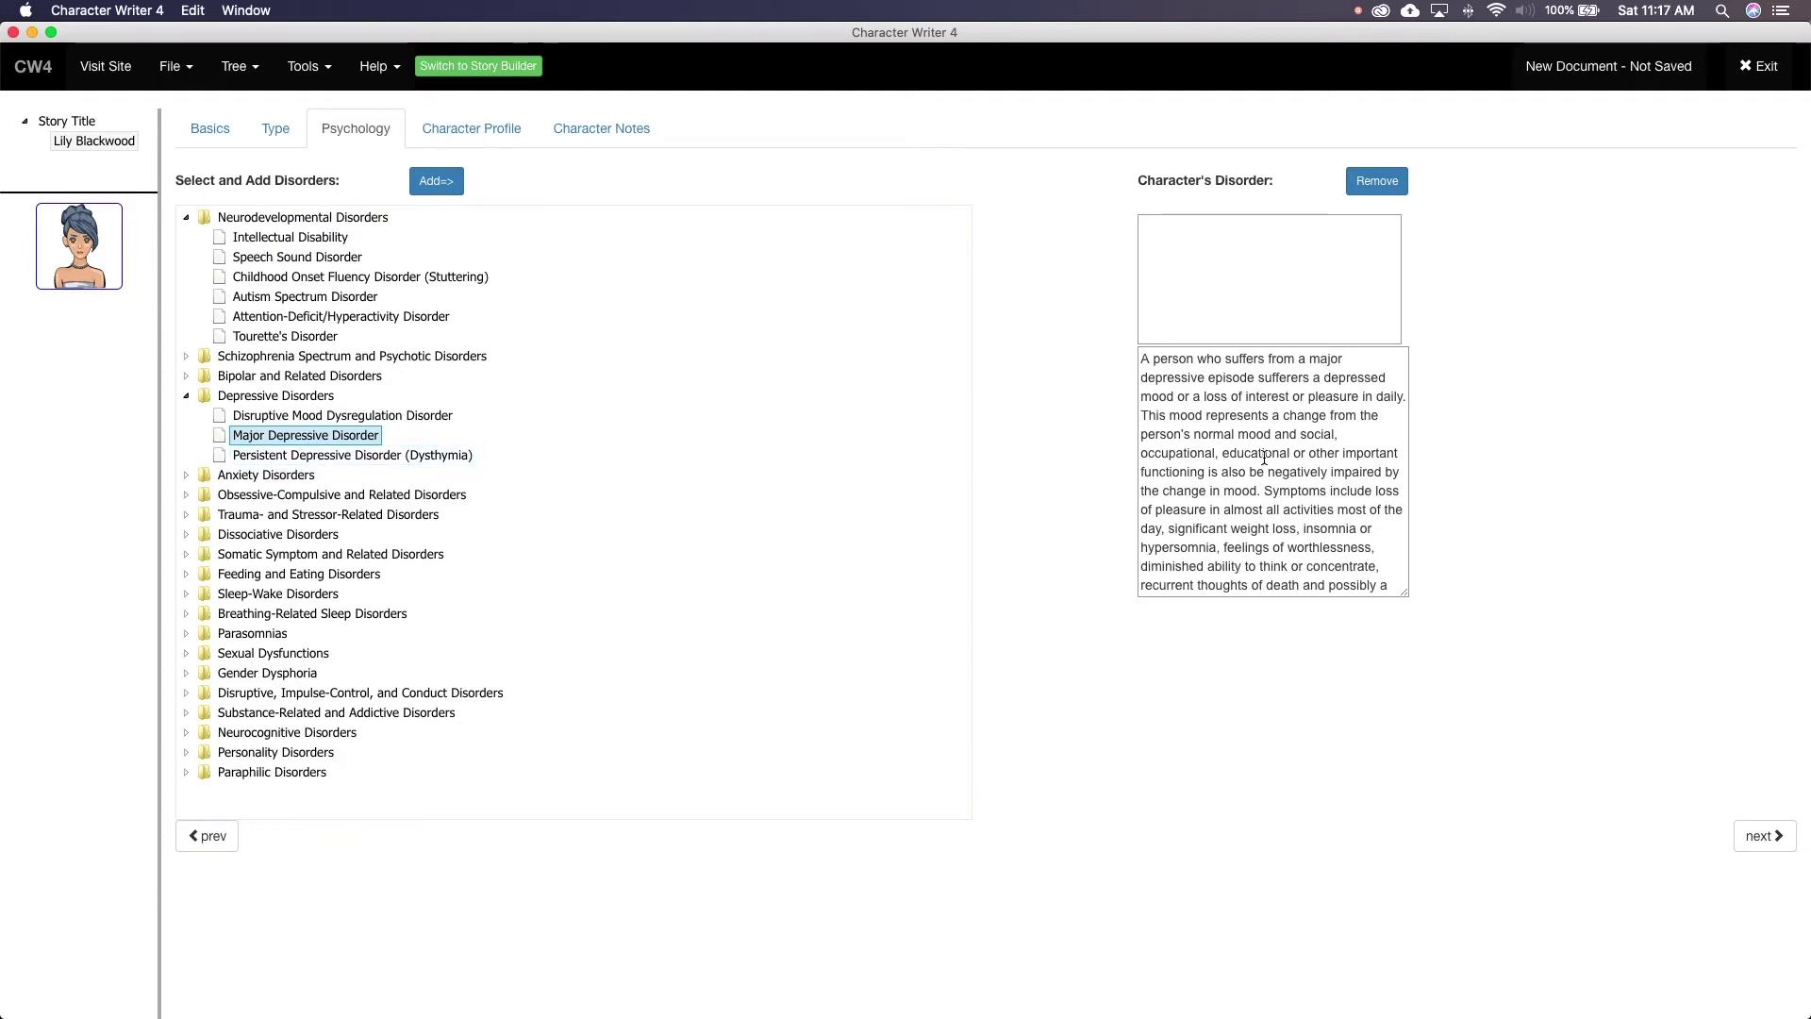
{"action": "scroll", "coordinate": [1268, 425], "scroll_direction": "down", "scroll_amount": 5}
{"action": "scroll", "coordinate": [1287, 448], "scroll_direction": "up", "scroll_amount": 5}
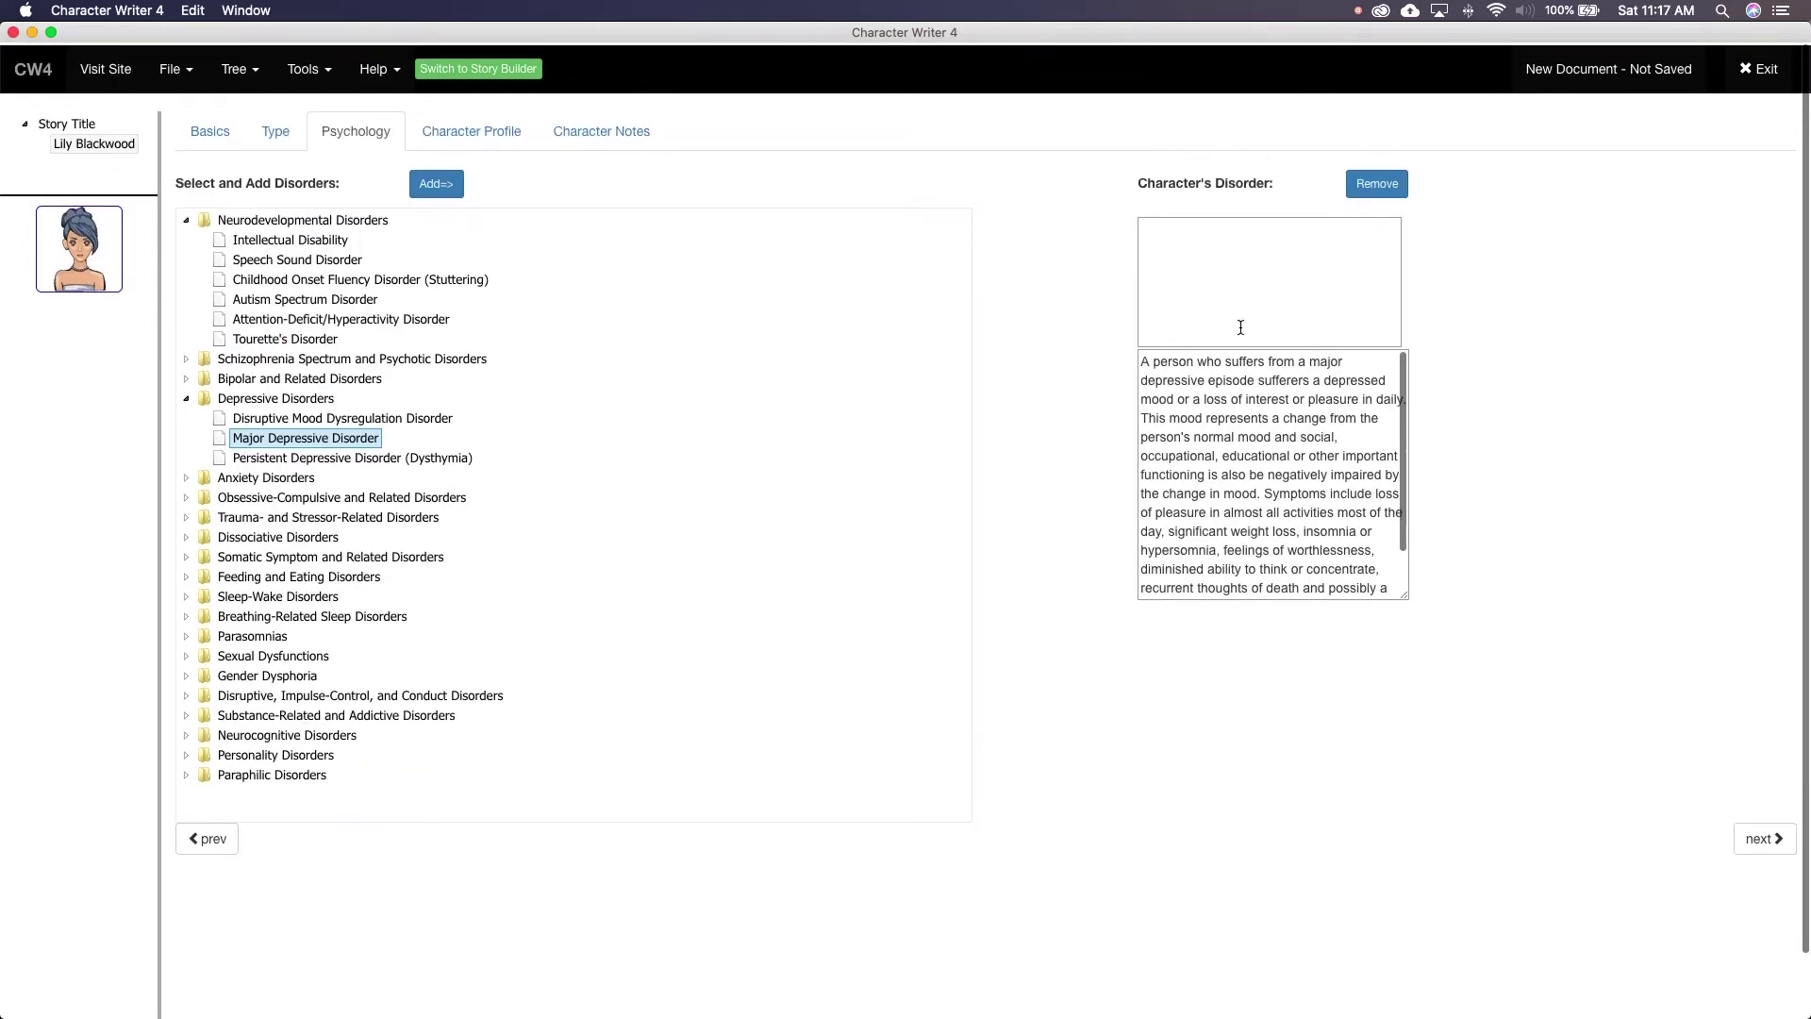
{"action": "left_click", "coordinate": [1220, 270]}
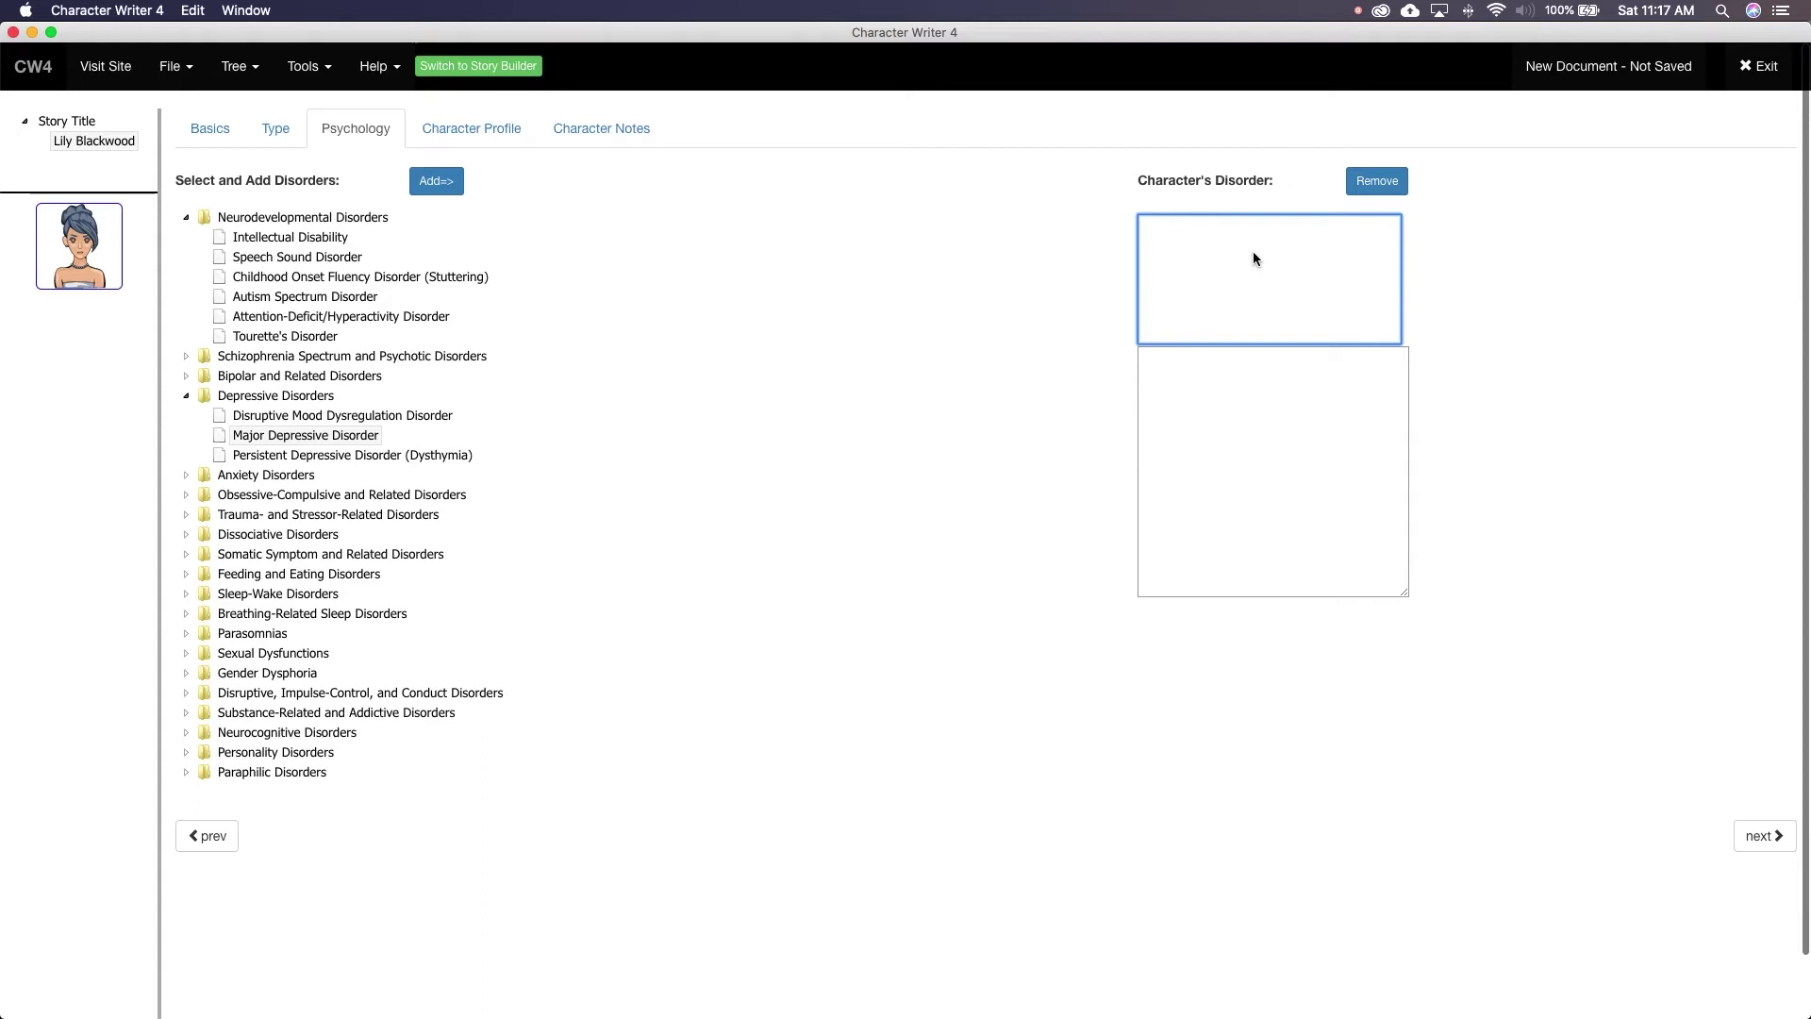
{"action": "left_click", "coordinate": [1307, 424]}
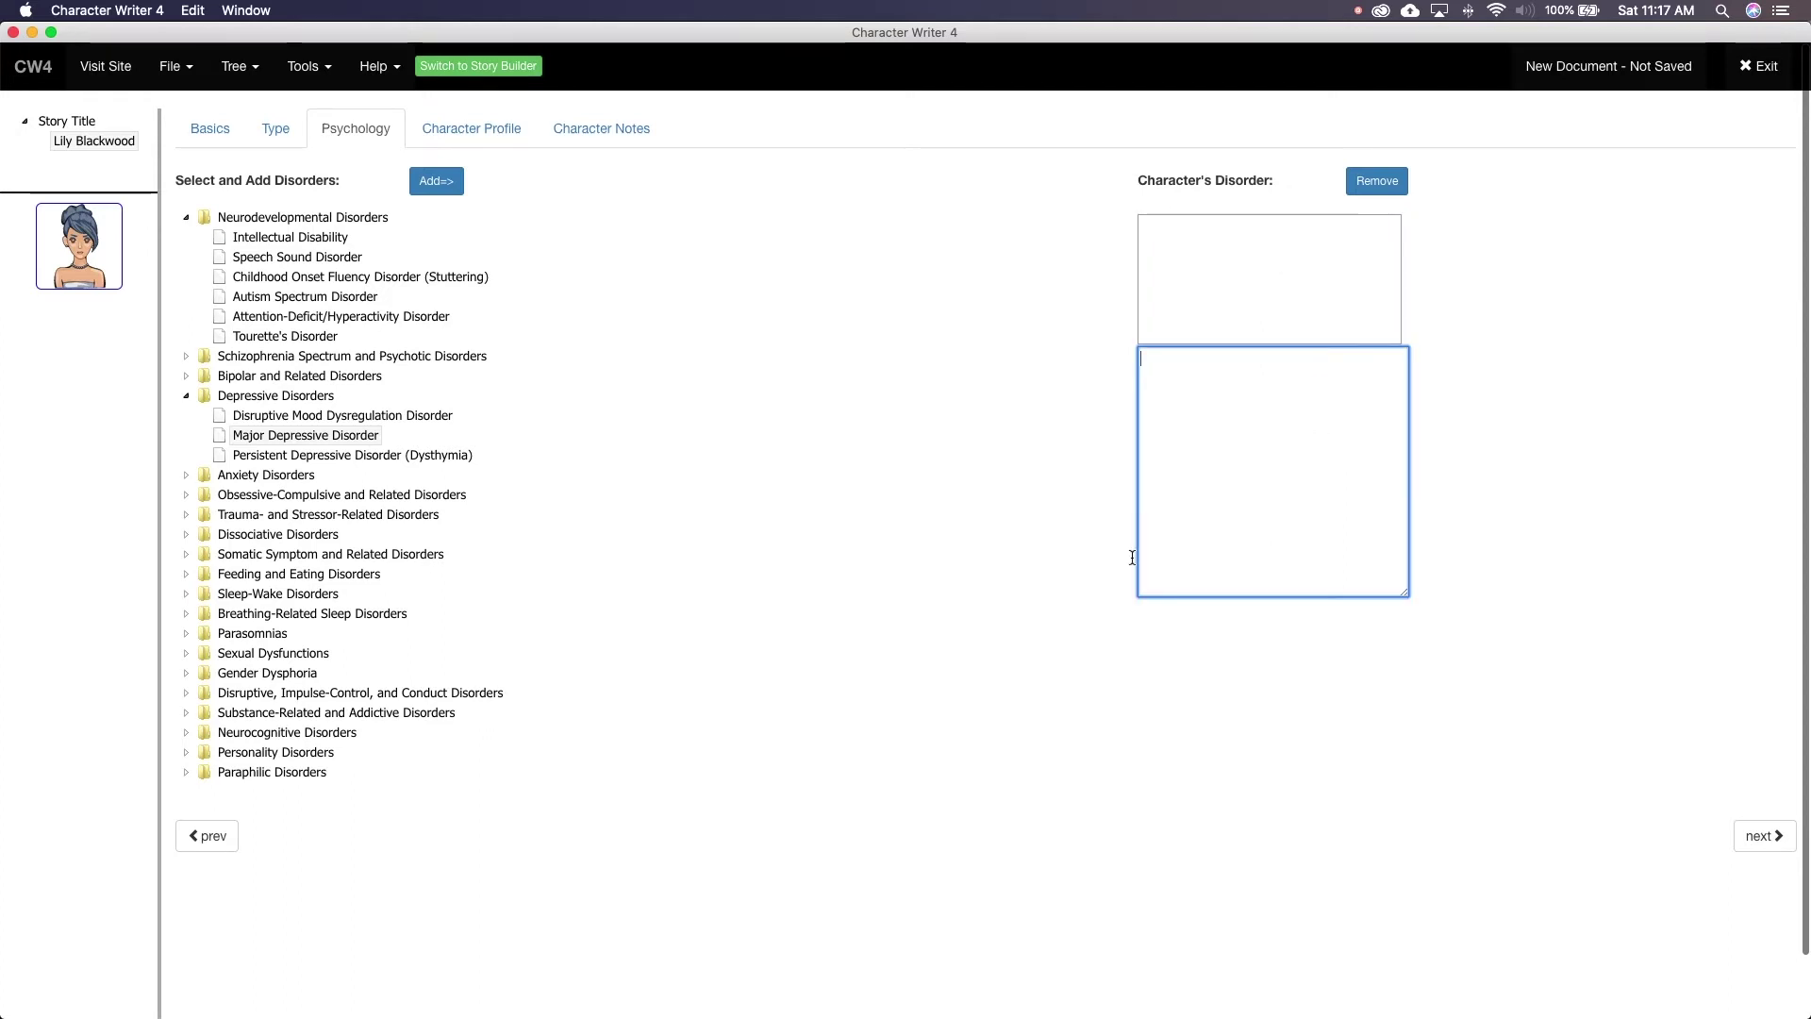
{"action": "left_click", "coordinate": [261, 420]}
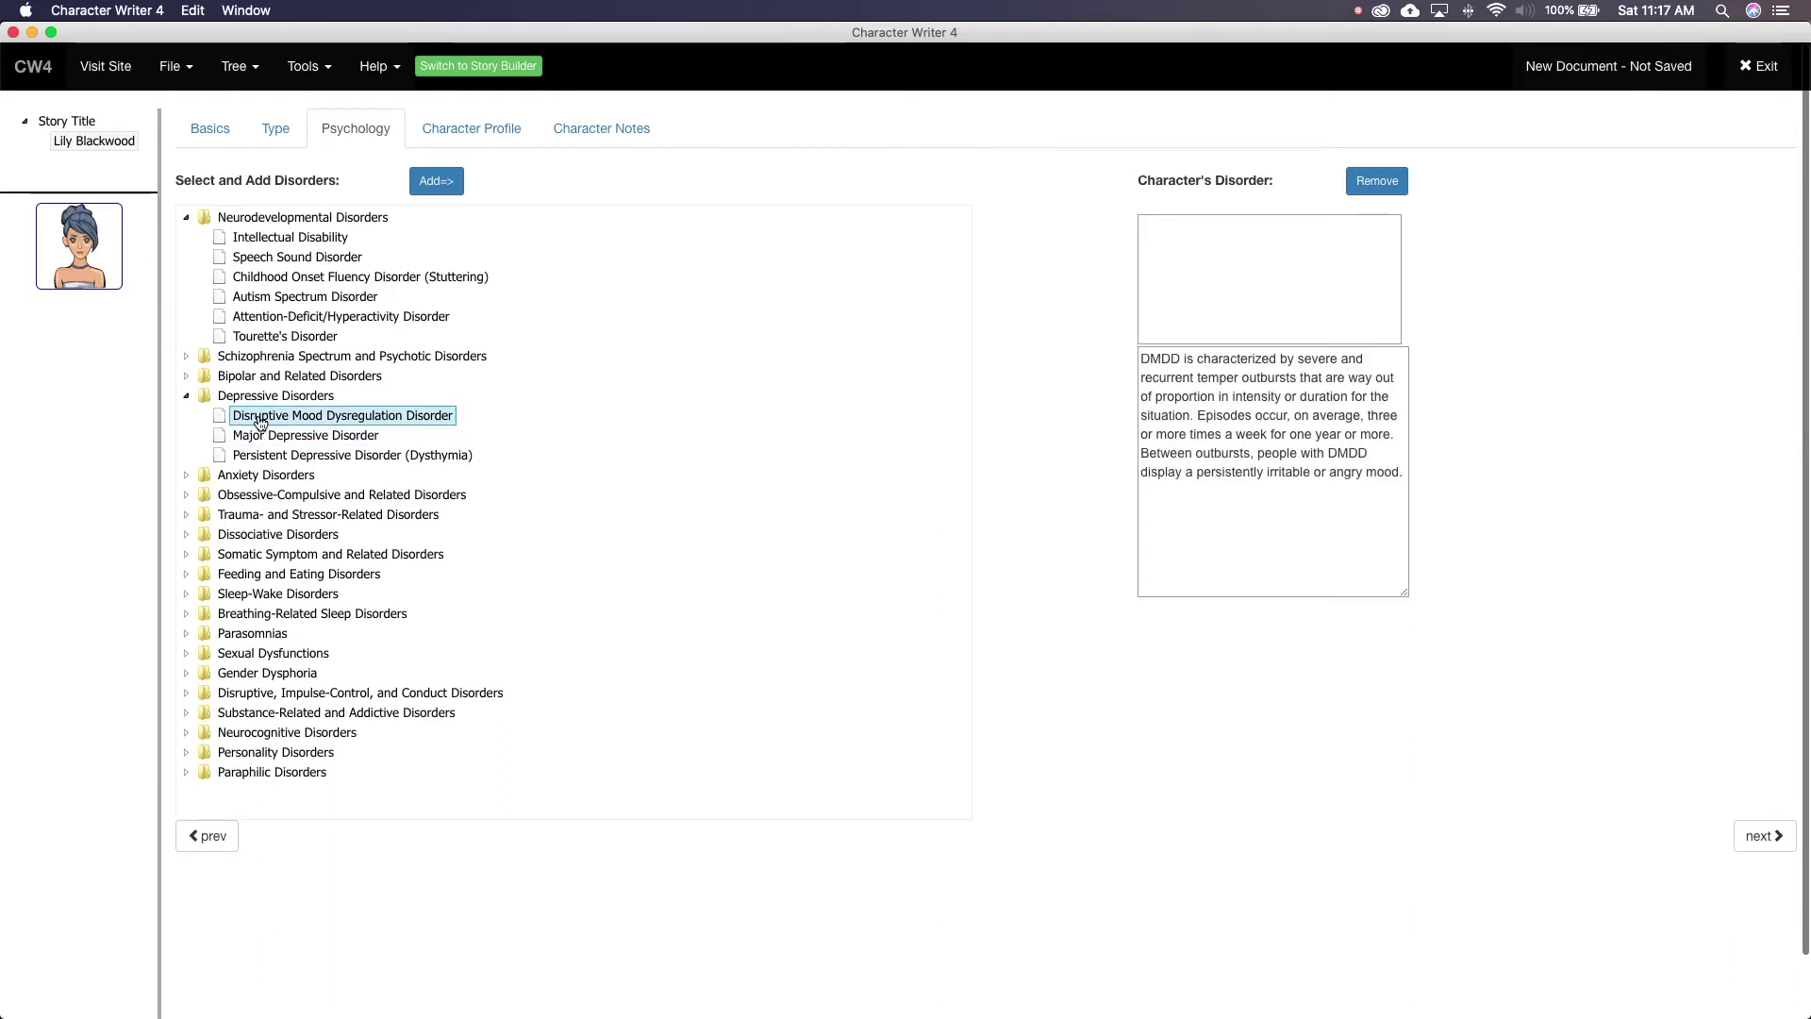
{"action": "scroll", "coordinate": [261, 420], "scroll_direction": "down", "scroll_amount": 1}
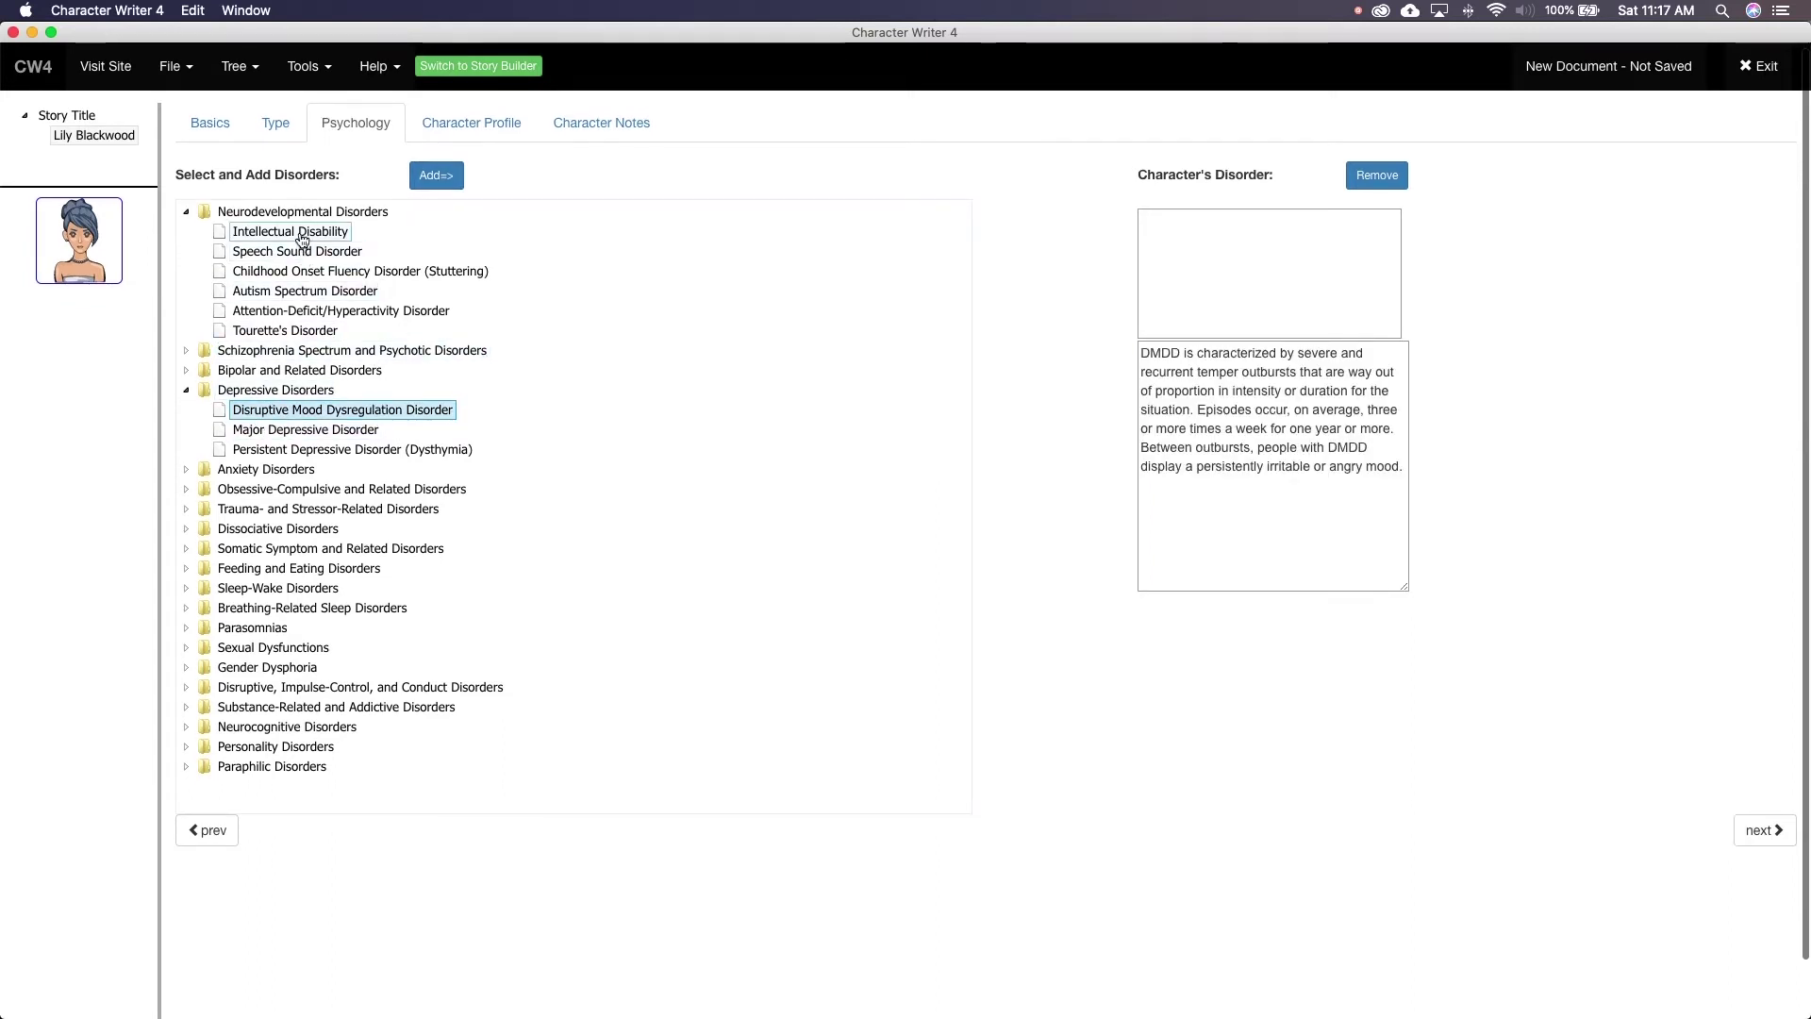
Add Intellectual Disability and Autism Spectrum Disorder to Lily's disorders and view ADHD's description
{"action": "left_click", "coordinate": [301, 233]}
{"action": "left_click", "coordinate": [440, 180]}
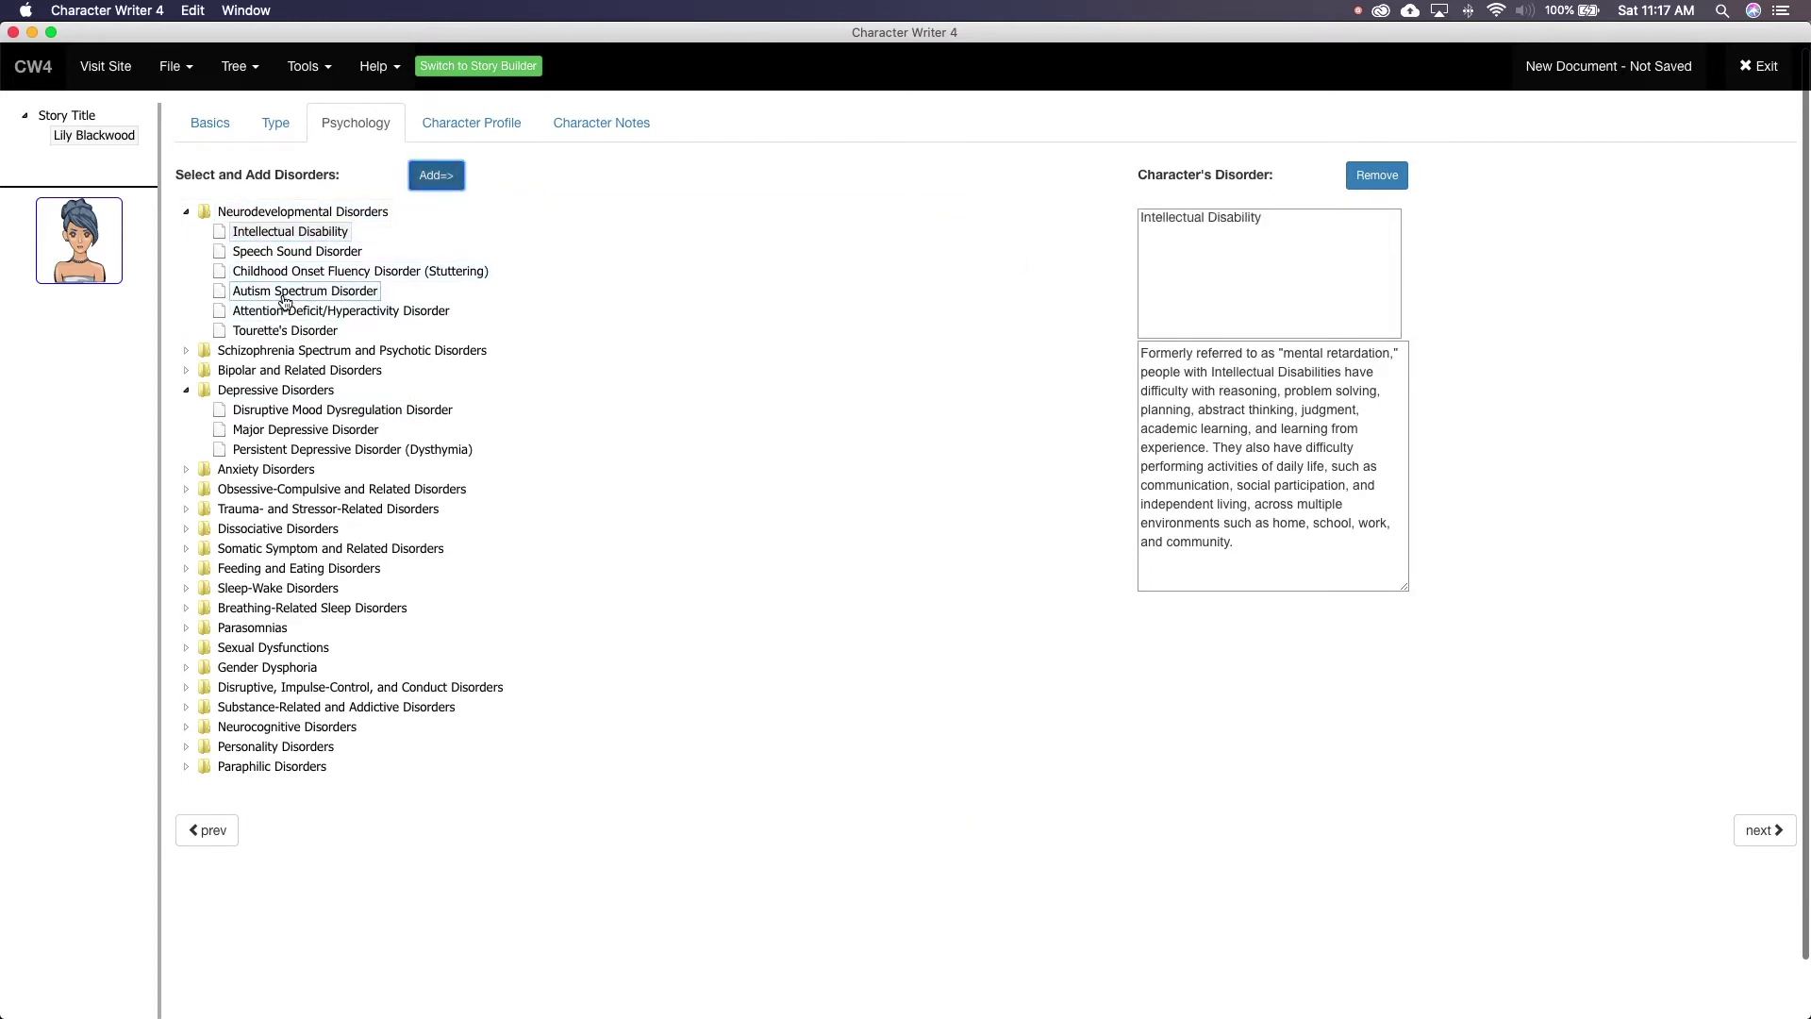
{"action": "left_click", "coordinate": [285, 294]}
{"action": "left_click", "coordinate": [435, 175]}
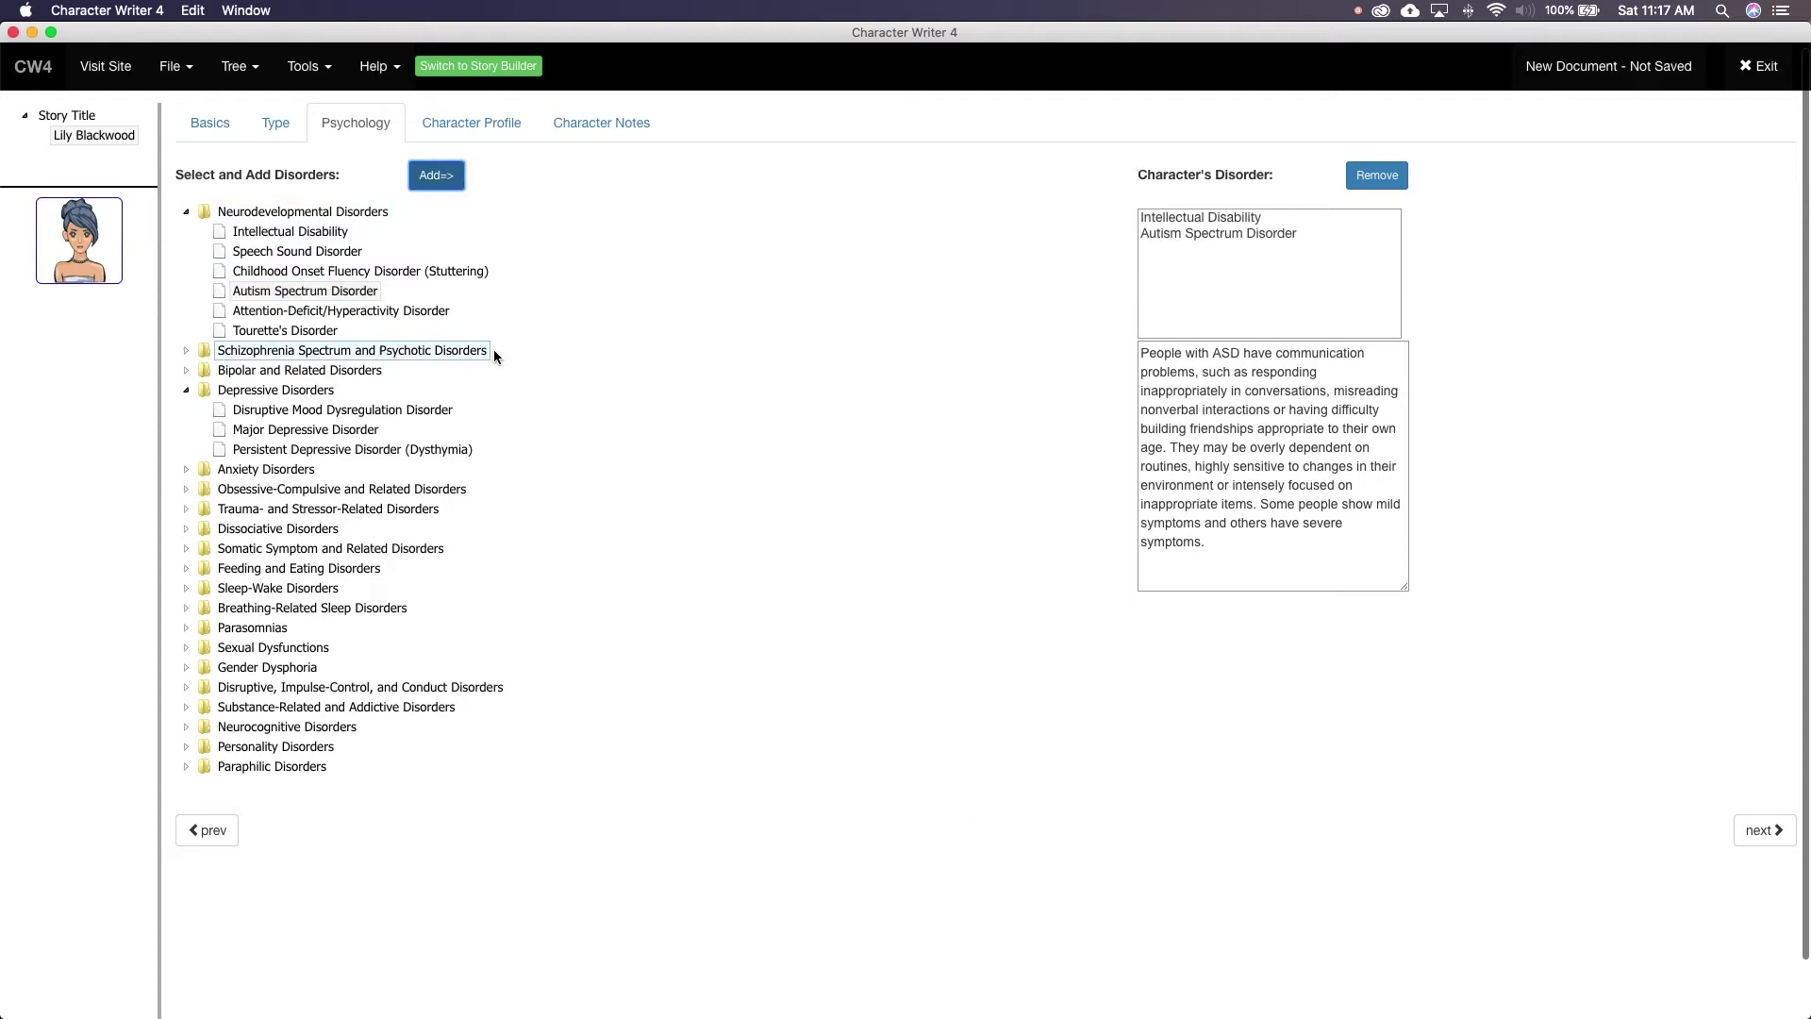
{"action": "left_click", "coordinate": [321, 313]}
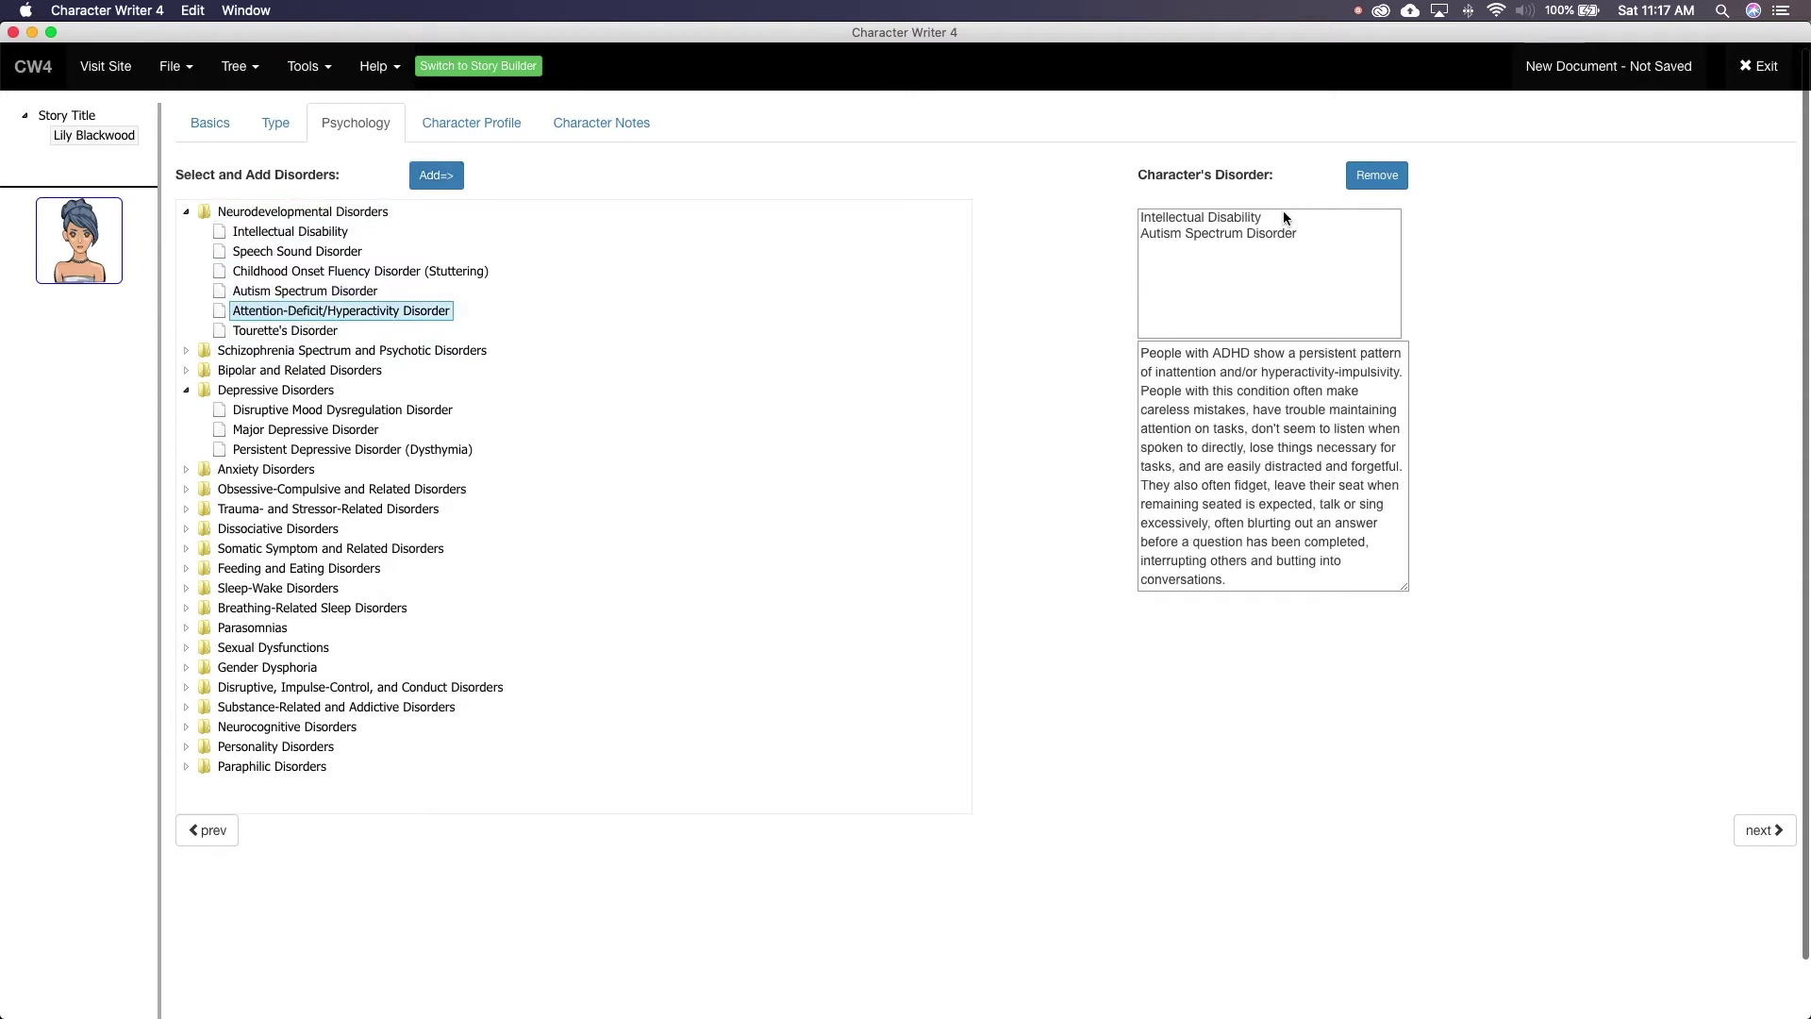
Remove both disorders from Lily's list and continue to the Character Profile page
{"action": "left_click", "coordinate": [1268, 233]}
{"action": "left_click", "coordinate": [1377, 175]}
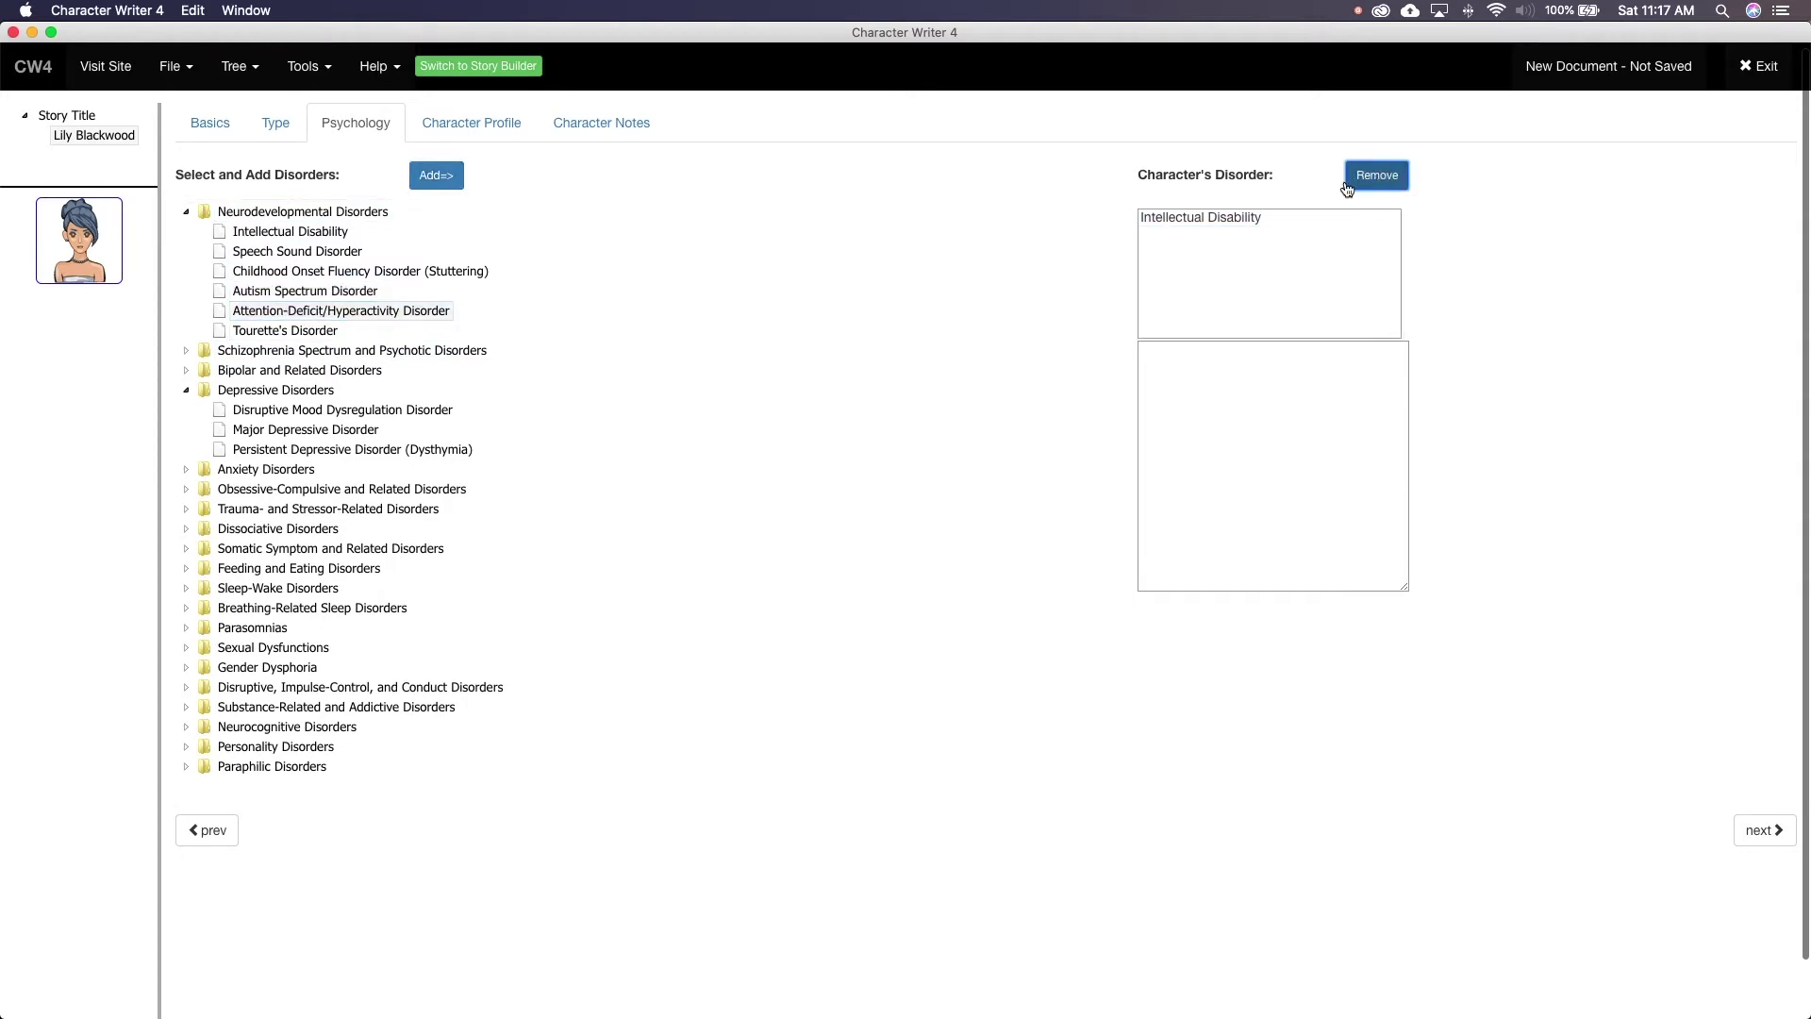
{"action": "left_click", "coordinate": [1230, 222]}
{"action": "left_click", "coordinate": [1370, 179]}
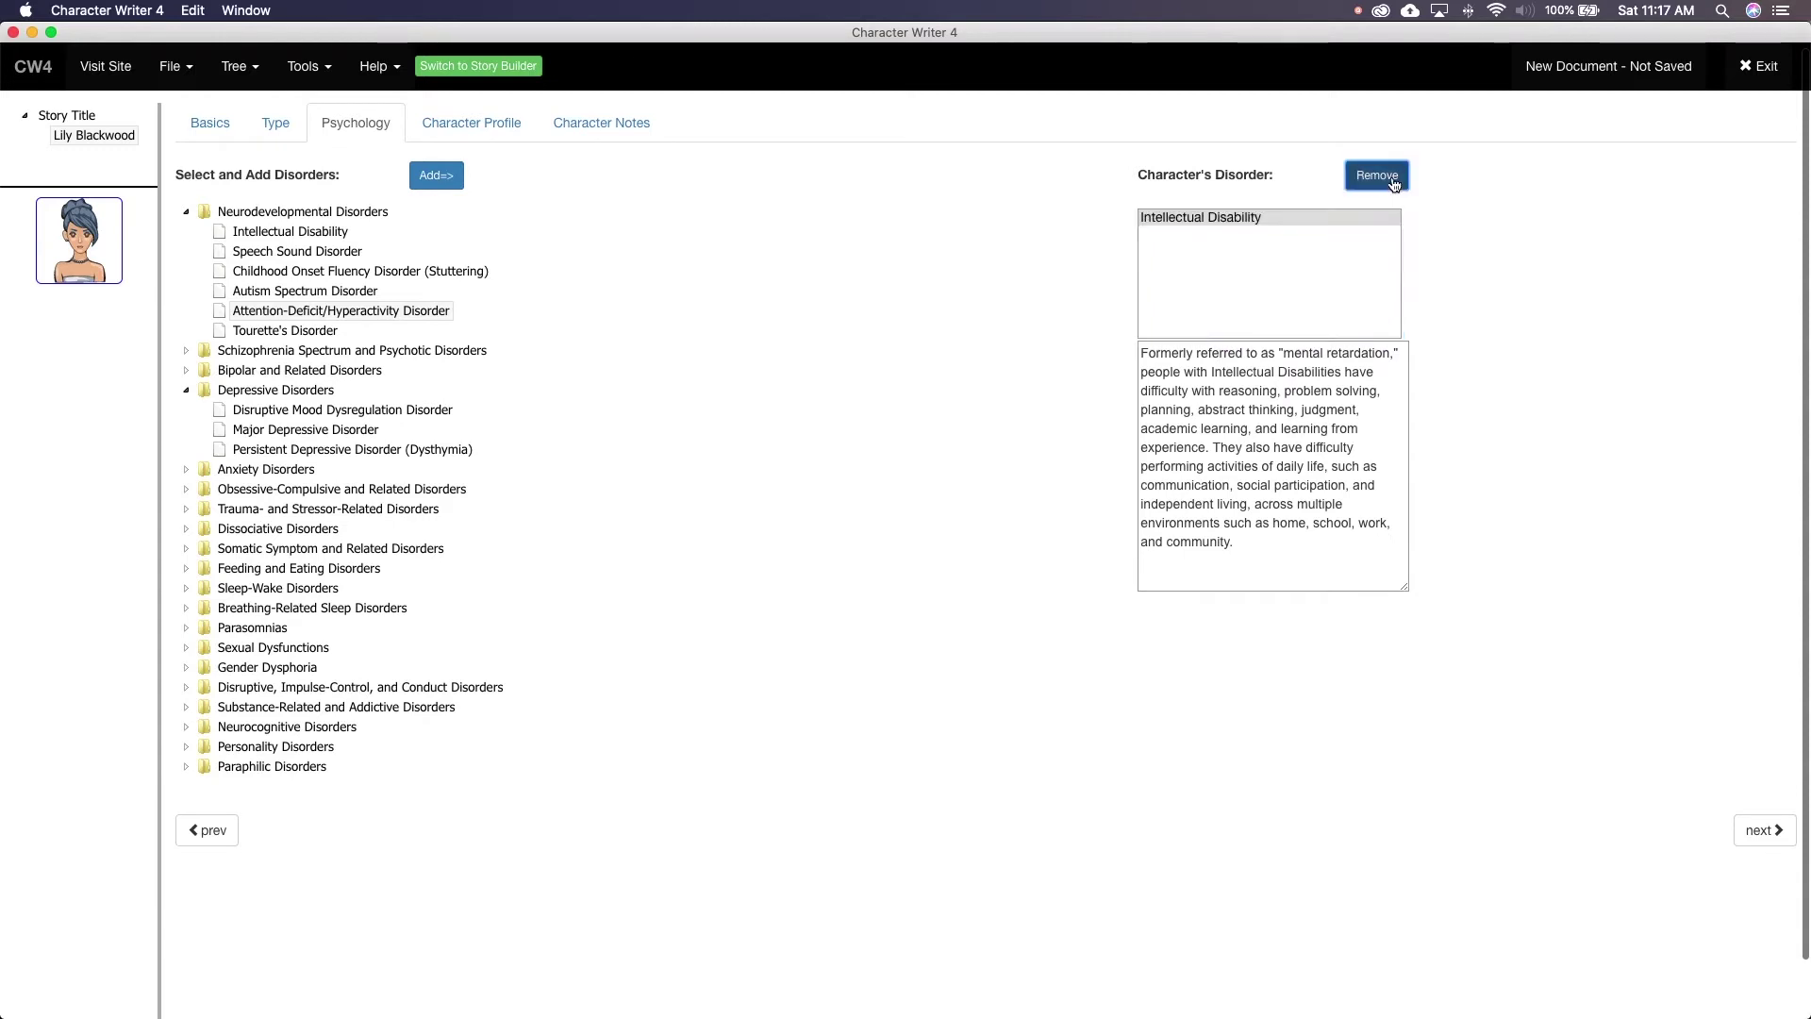
{"action": "scroll", "coordinate": [429, 581], "scroll_direction": "up", "scroll_amount": 1}
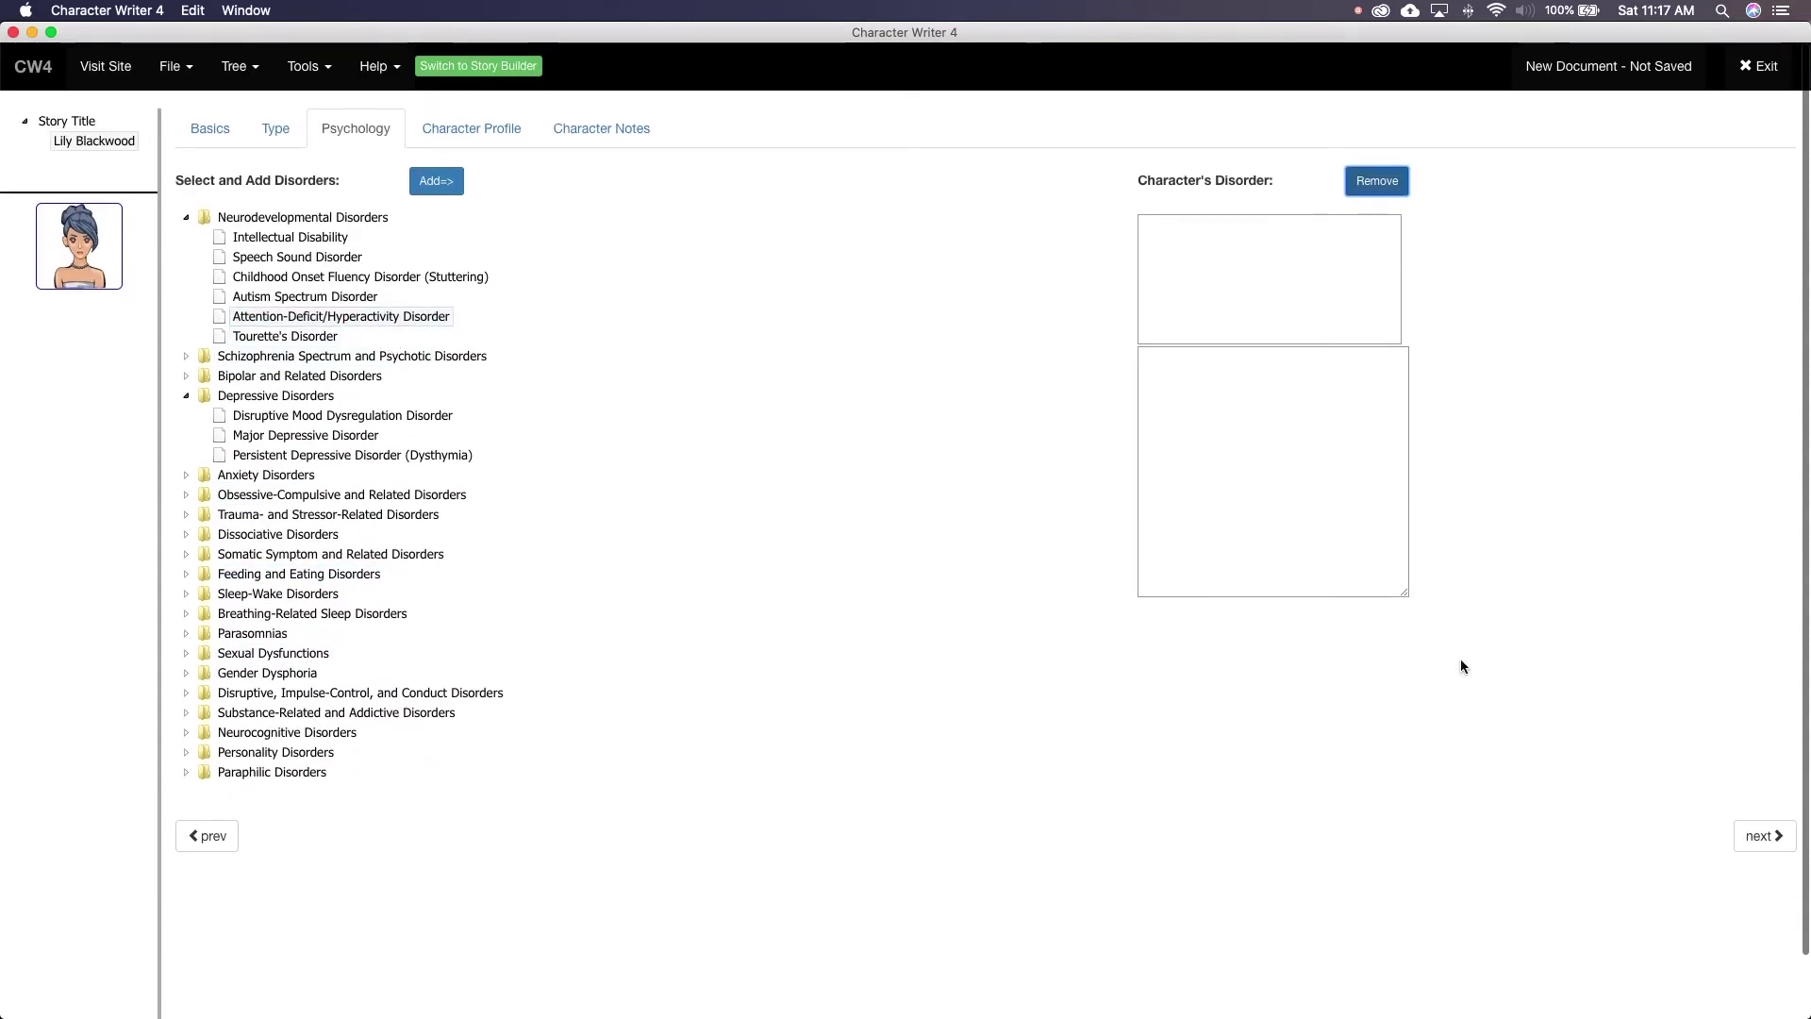
{"action": "left_click", "coordinate": [1765, 839]}
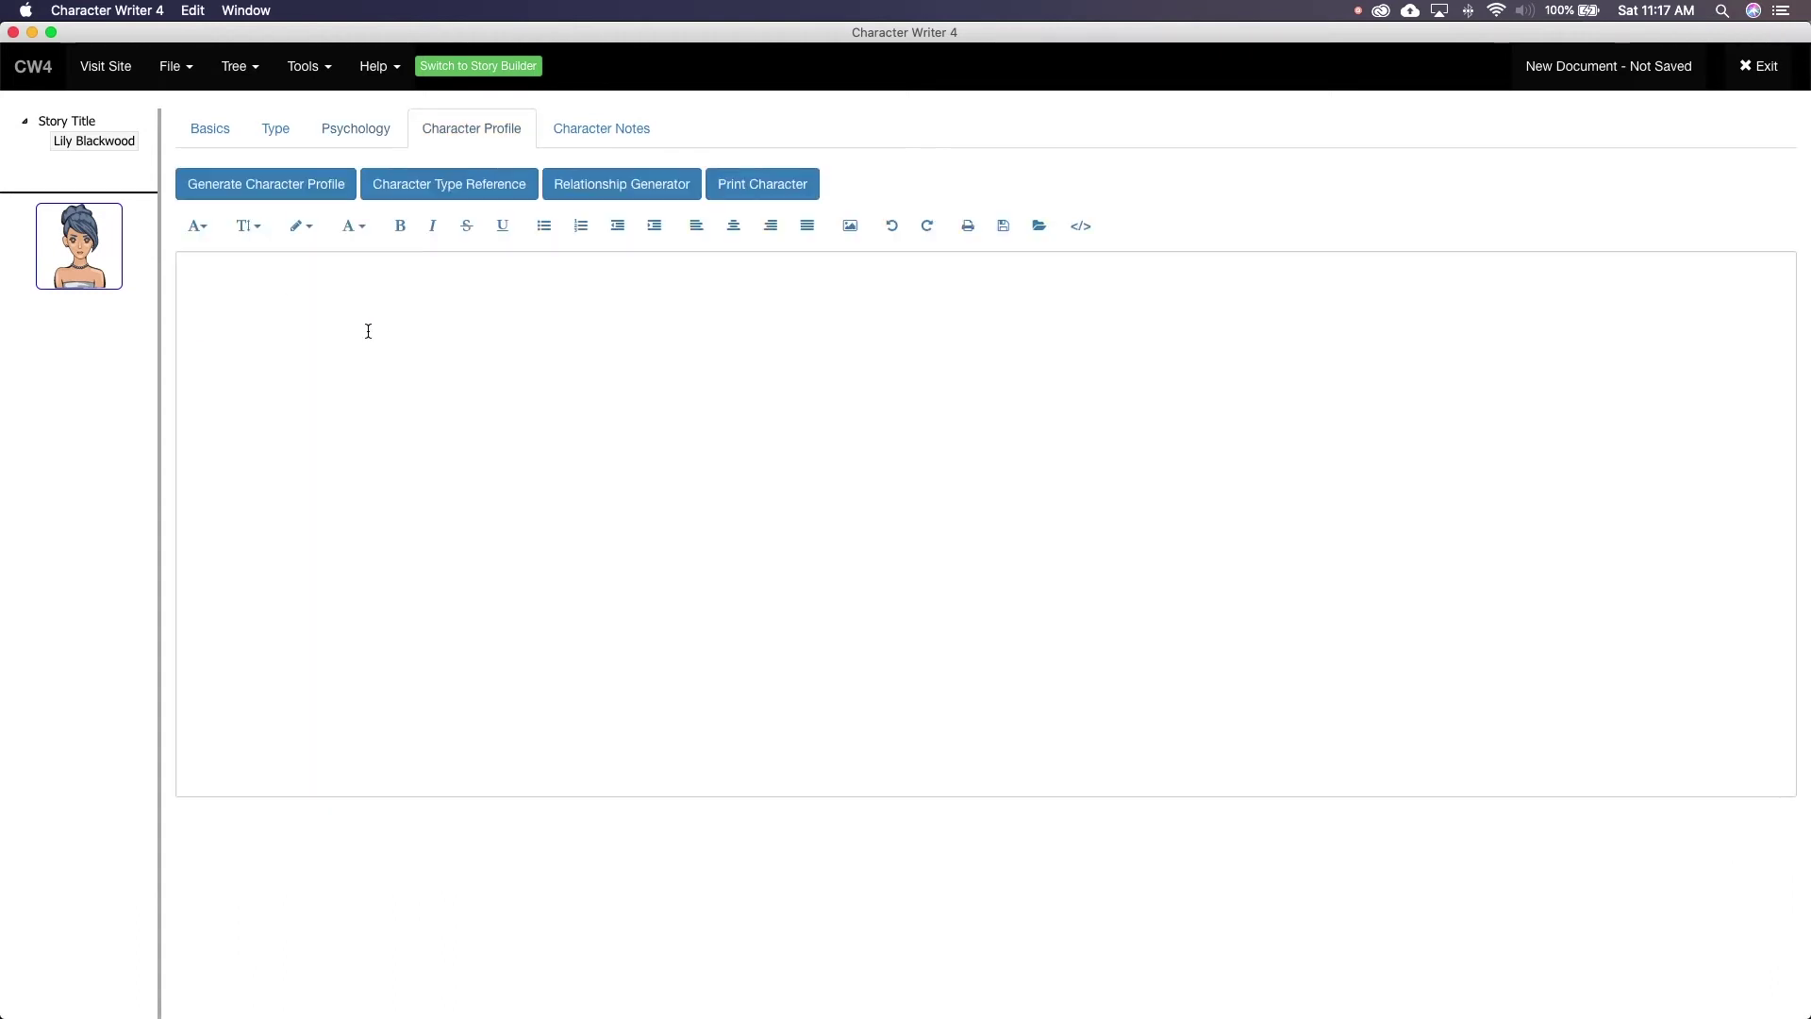
Generate a multi-paragraph profile for Lily Blackwood in the empty editor and review it
{"action": "left_click", "coordinate": [299, 287]}
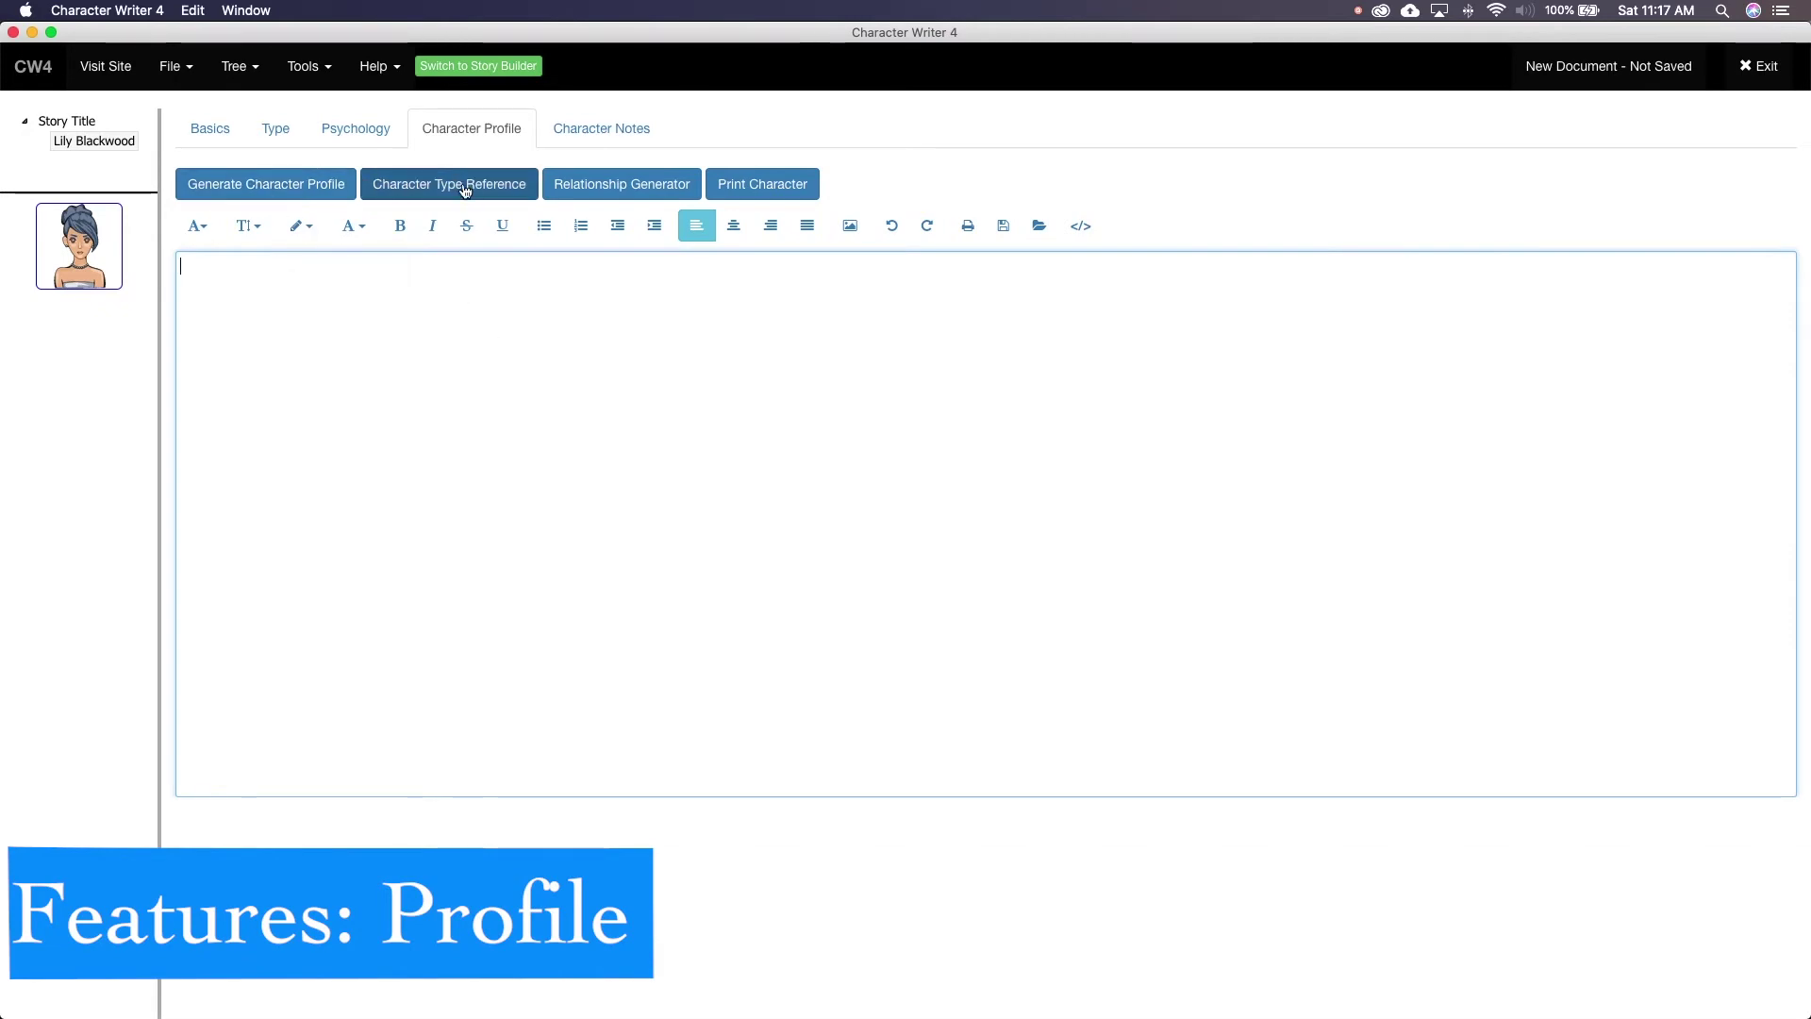
{"action": "left_click", "coordinate": [299, 192]}
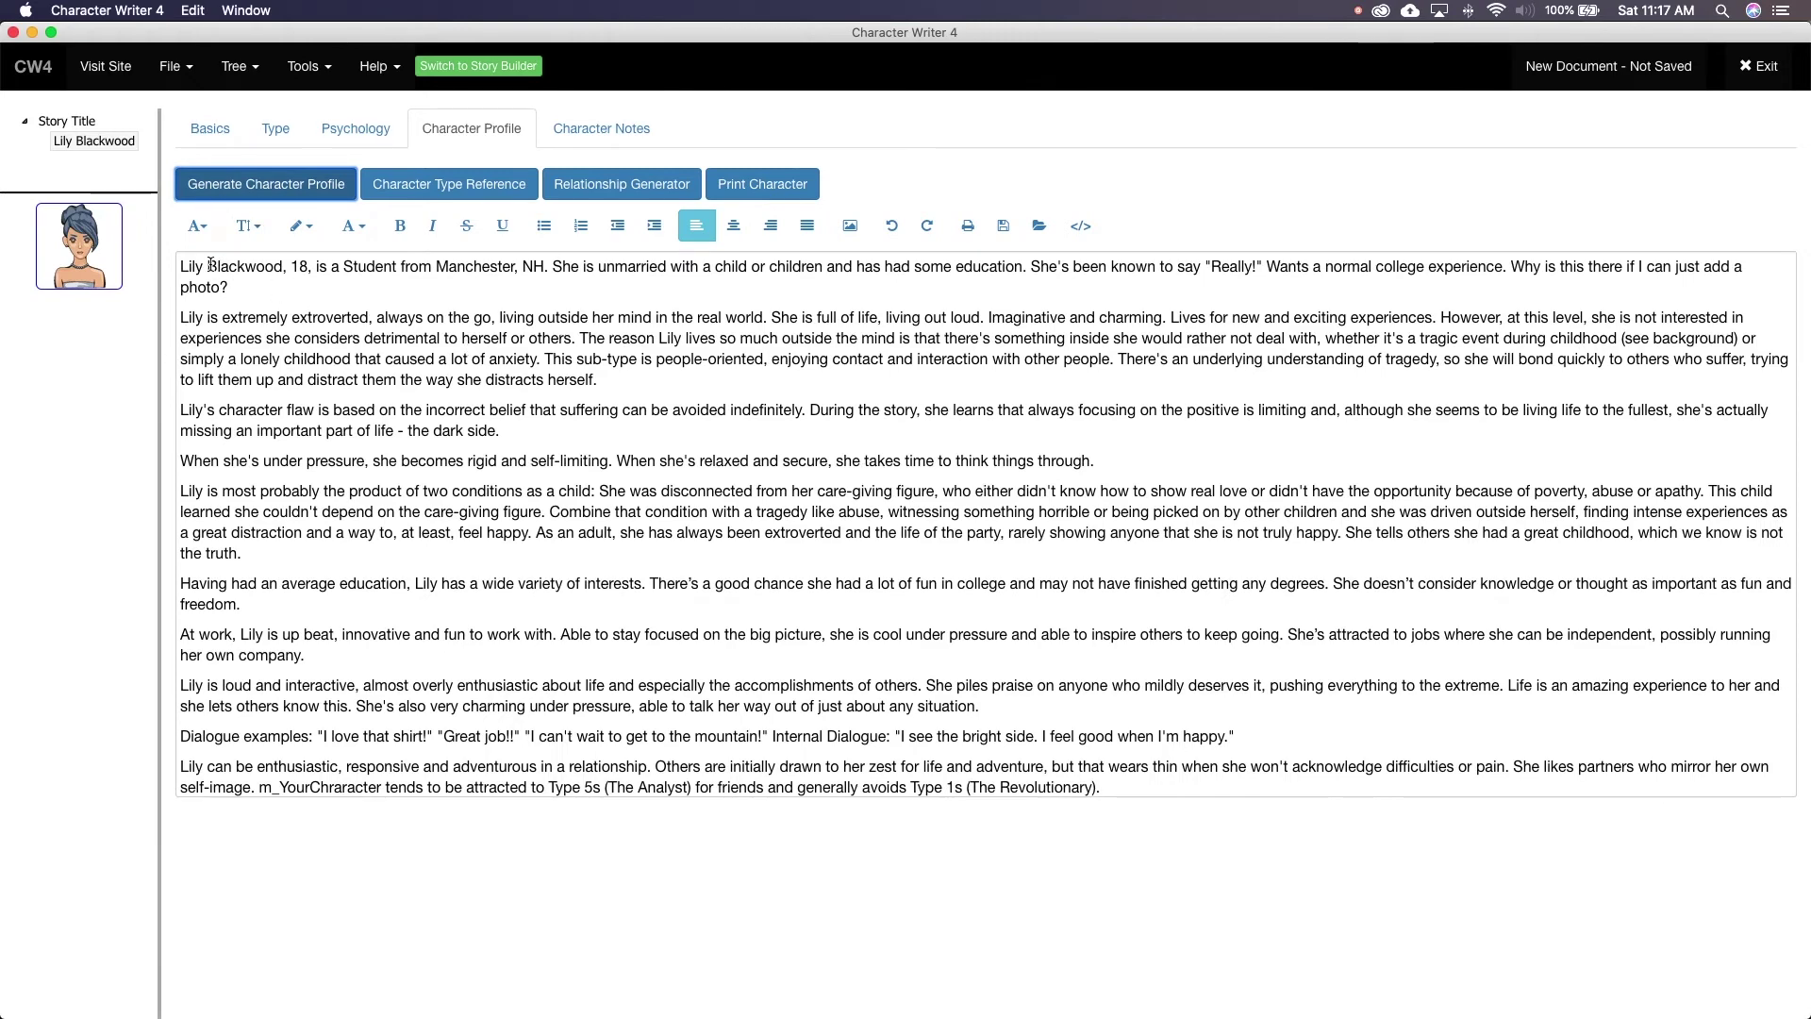
{"action": "scroll", "coordinate": [306, 664], "scroll_direction": "down", "scroll_amount": 3}
{"action": "scroll", "coordinate": [445, 461], "scroll_direction": "up", "scroll_amount": 3}
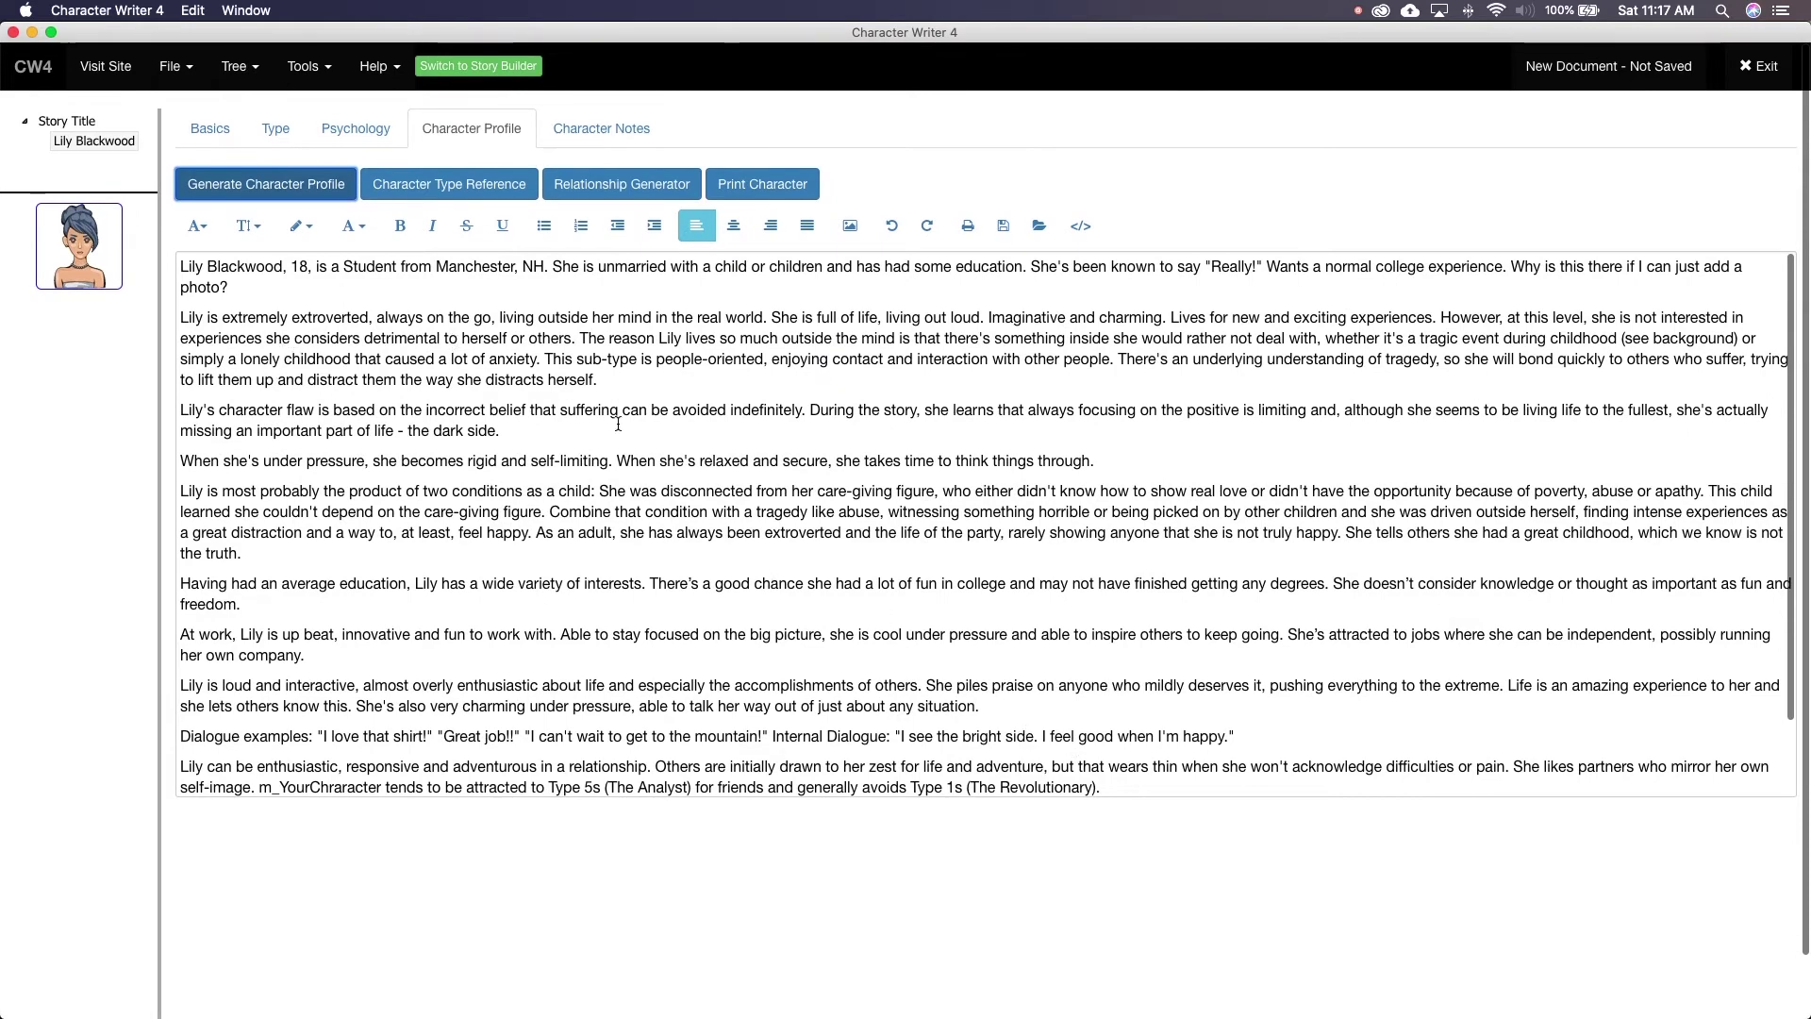
{"action": "left_click", "coordinate": [274, 288]}
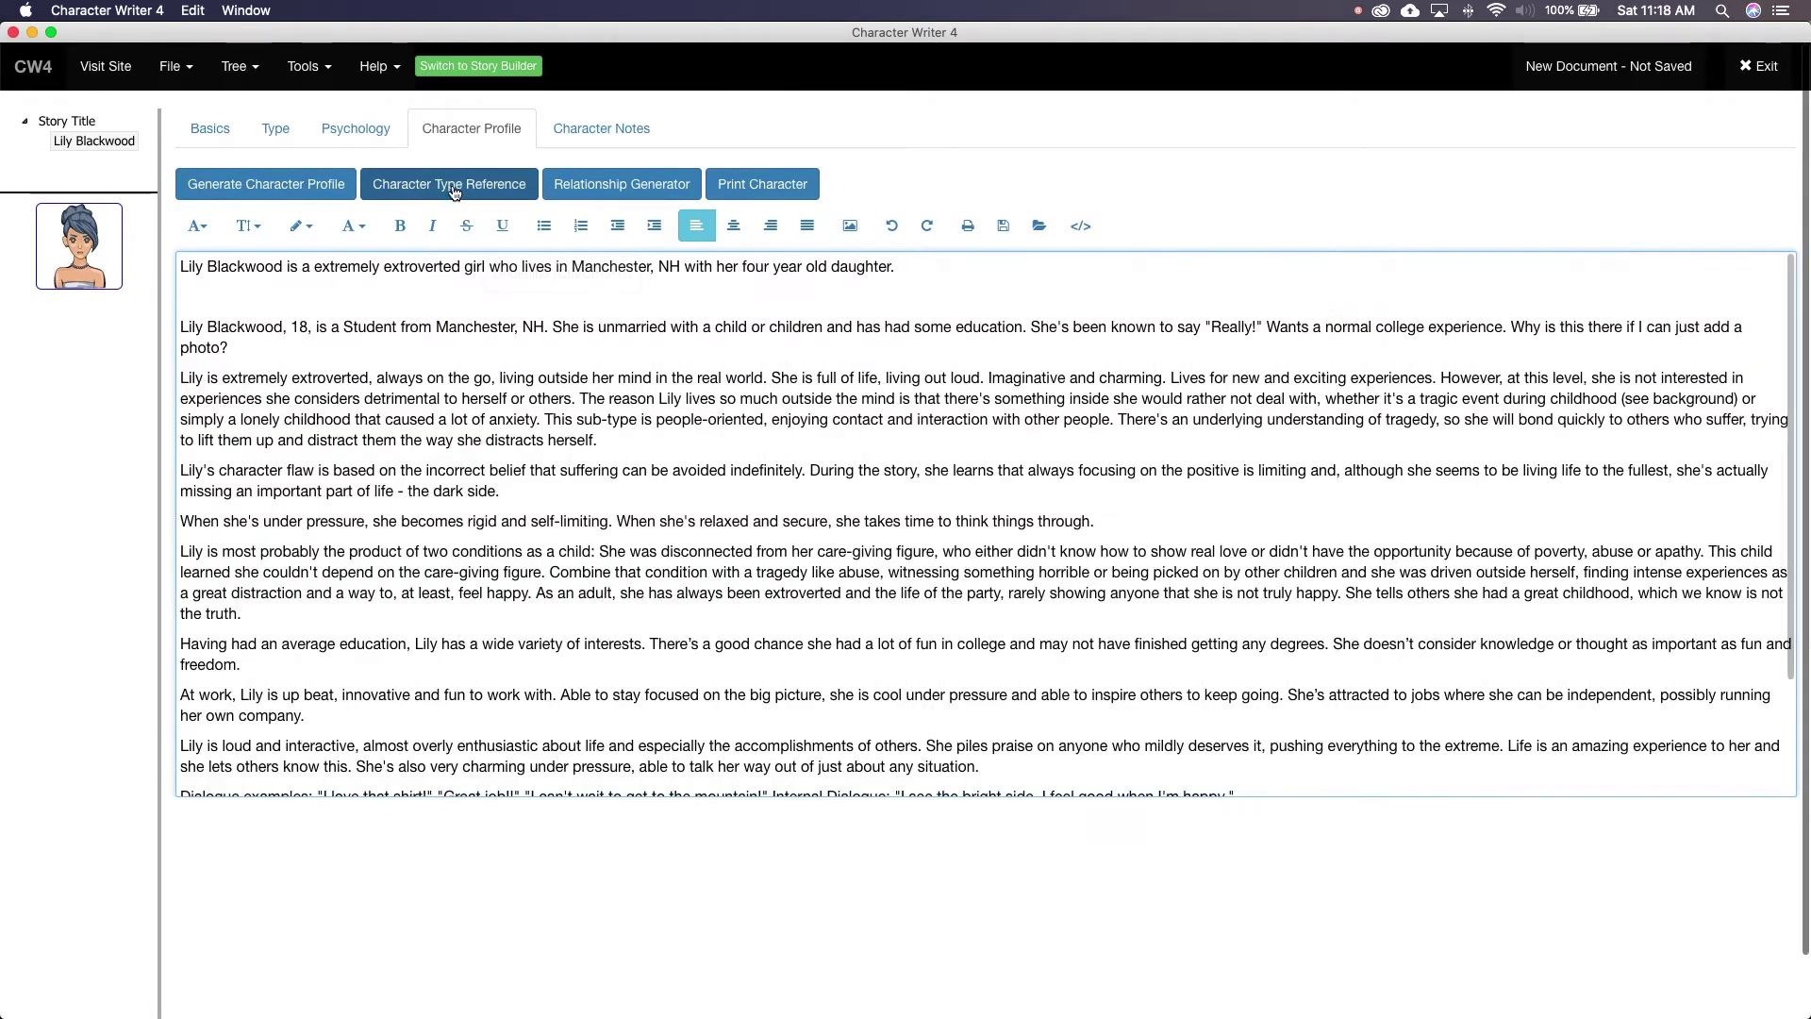
{"action": "left_click", "coordinate": [453, 185]}
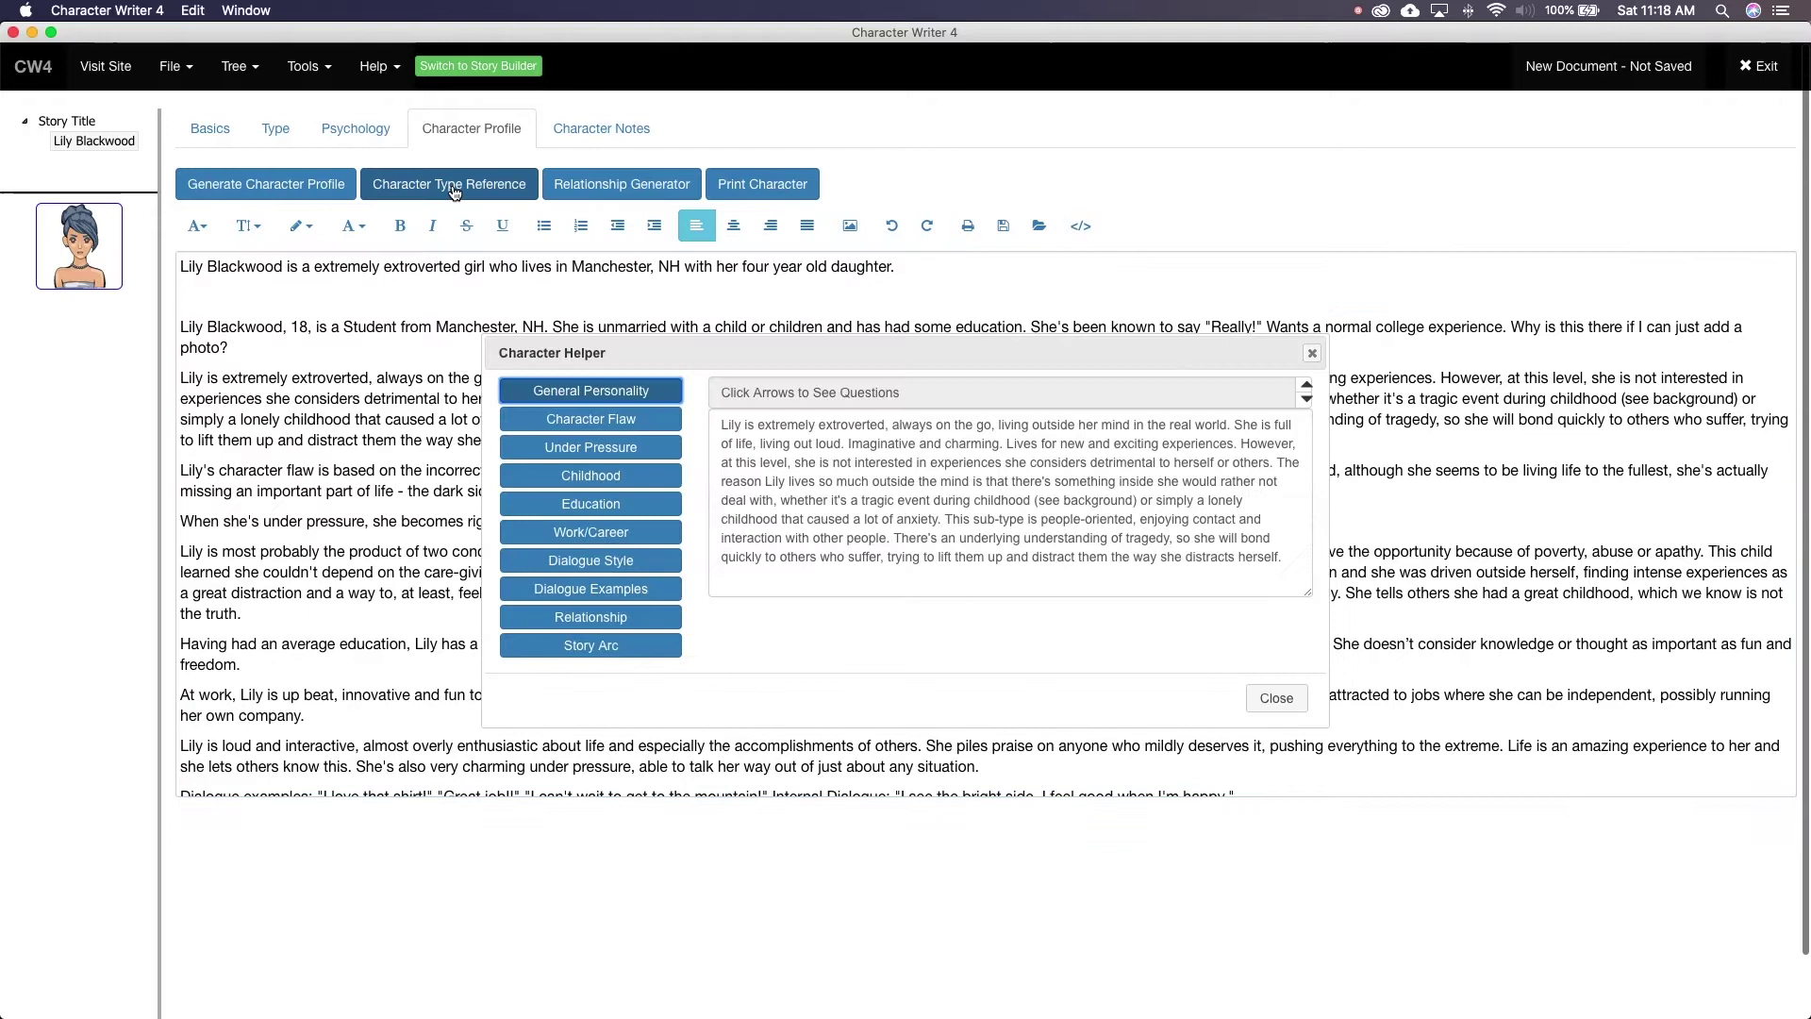
{"action": "left_click", "coordinate": [628, 427]}
{"action": "left_click", "coordinate": [628, 449]}
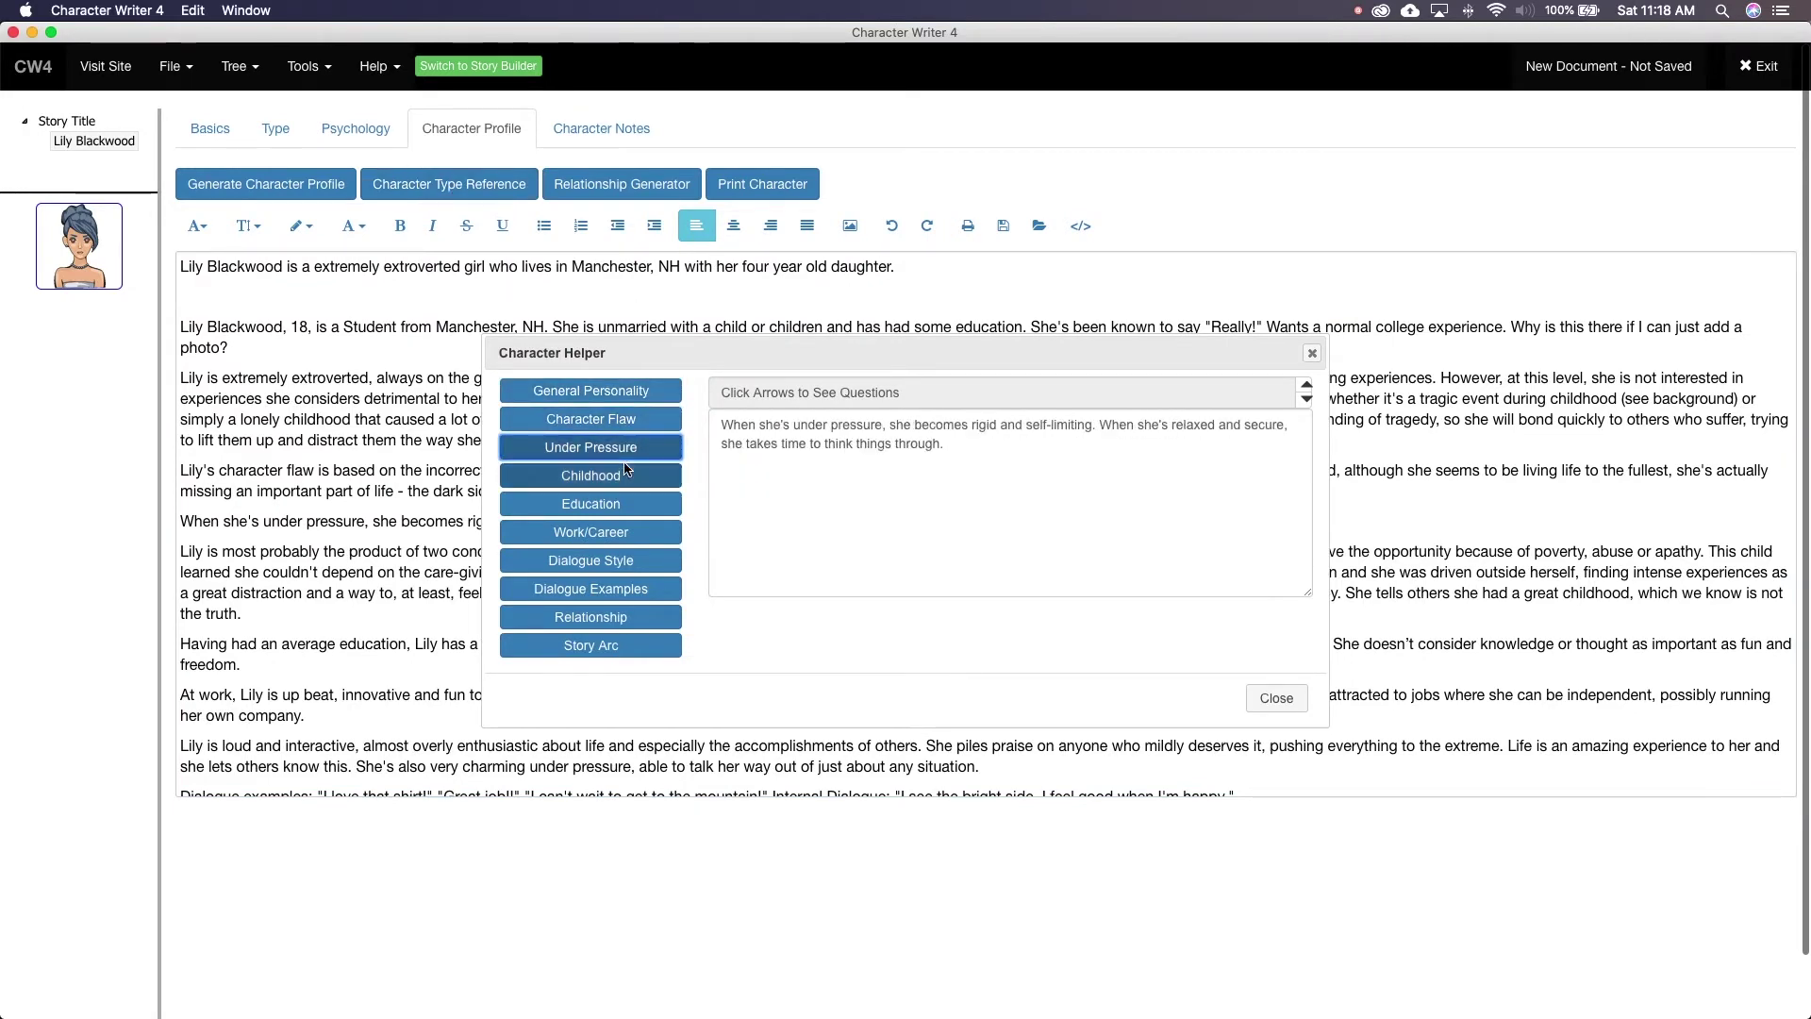
{"action": "left_click", "coordinate": [628, 477]}
{"action": "left_click", "coordinate": [630, 505]}
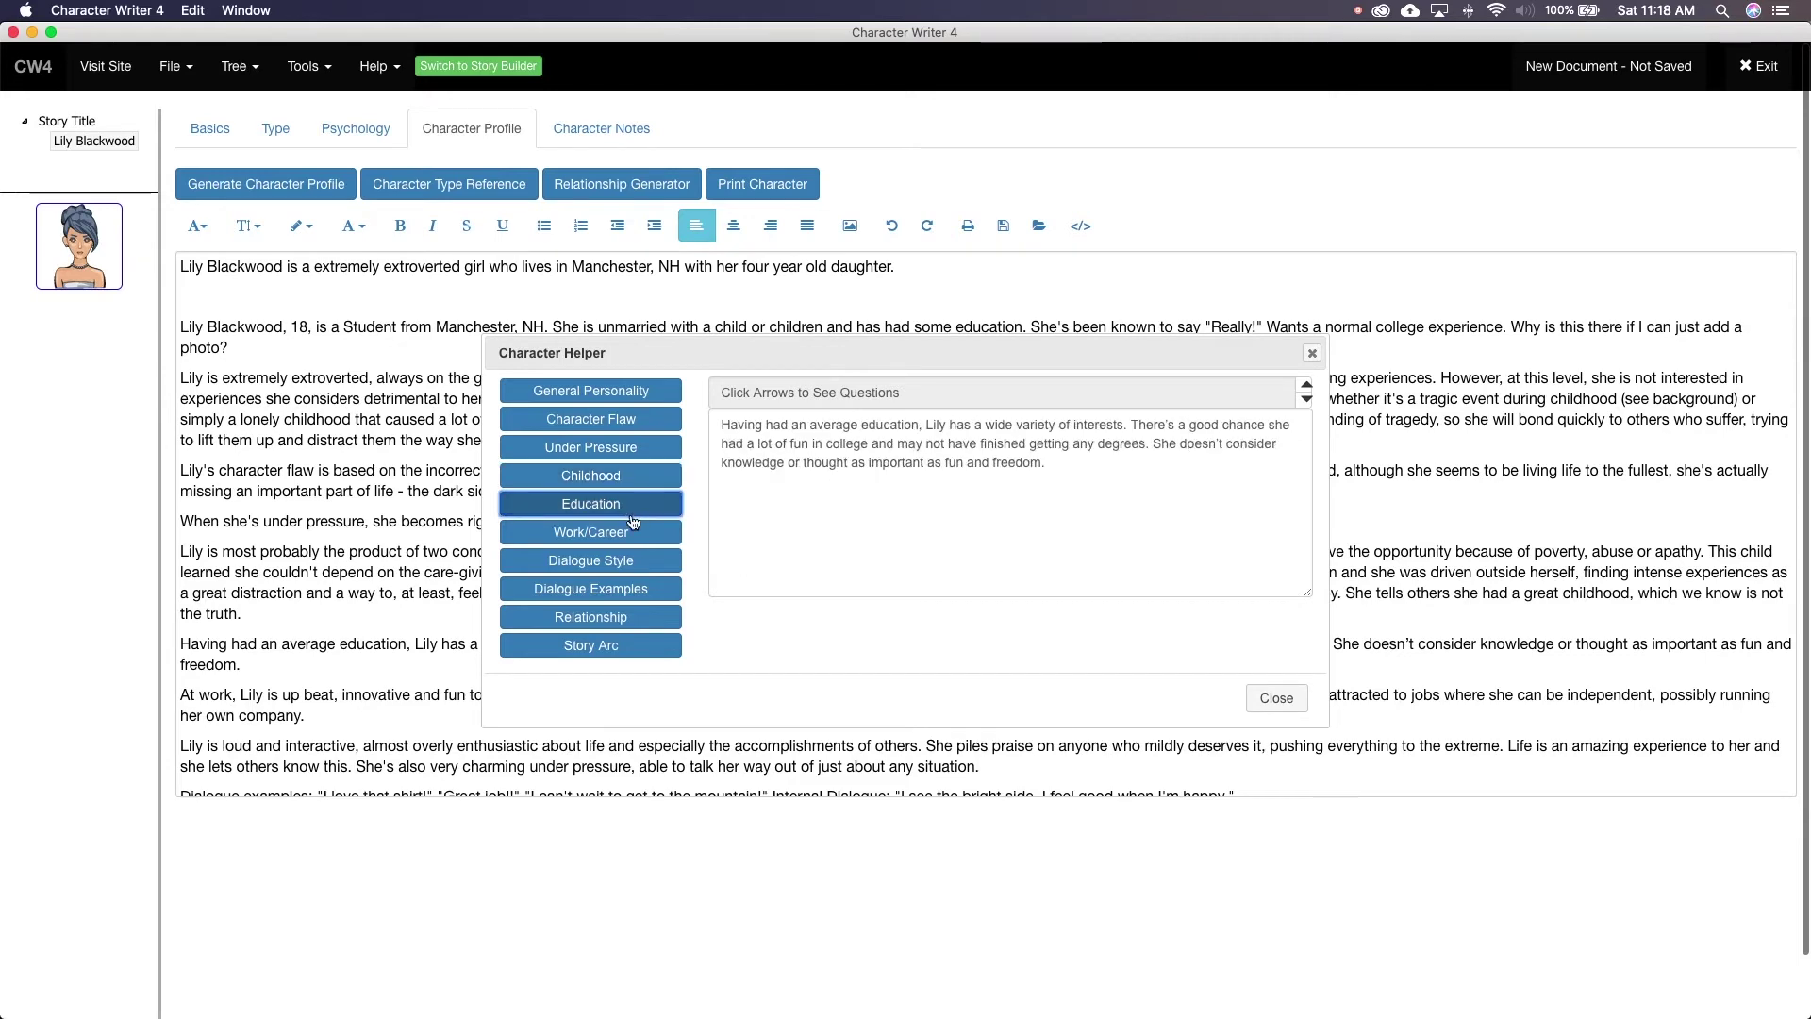
{"action": "left_click", "coordinate": [635, 534]}
{"action": "left_click", "coordinate": [641, 563]}
{"action": "left_click", "coordinate": [643, 591]}
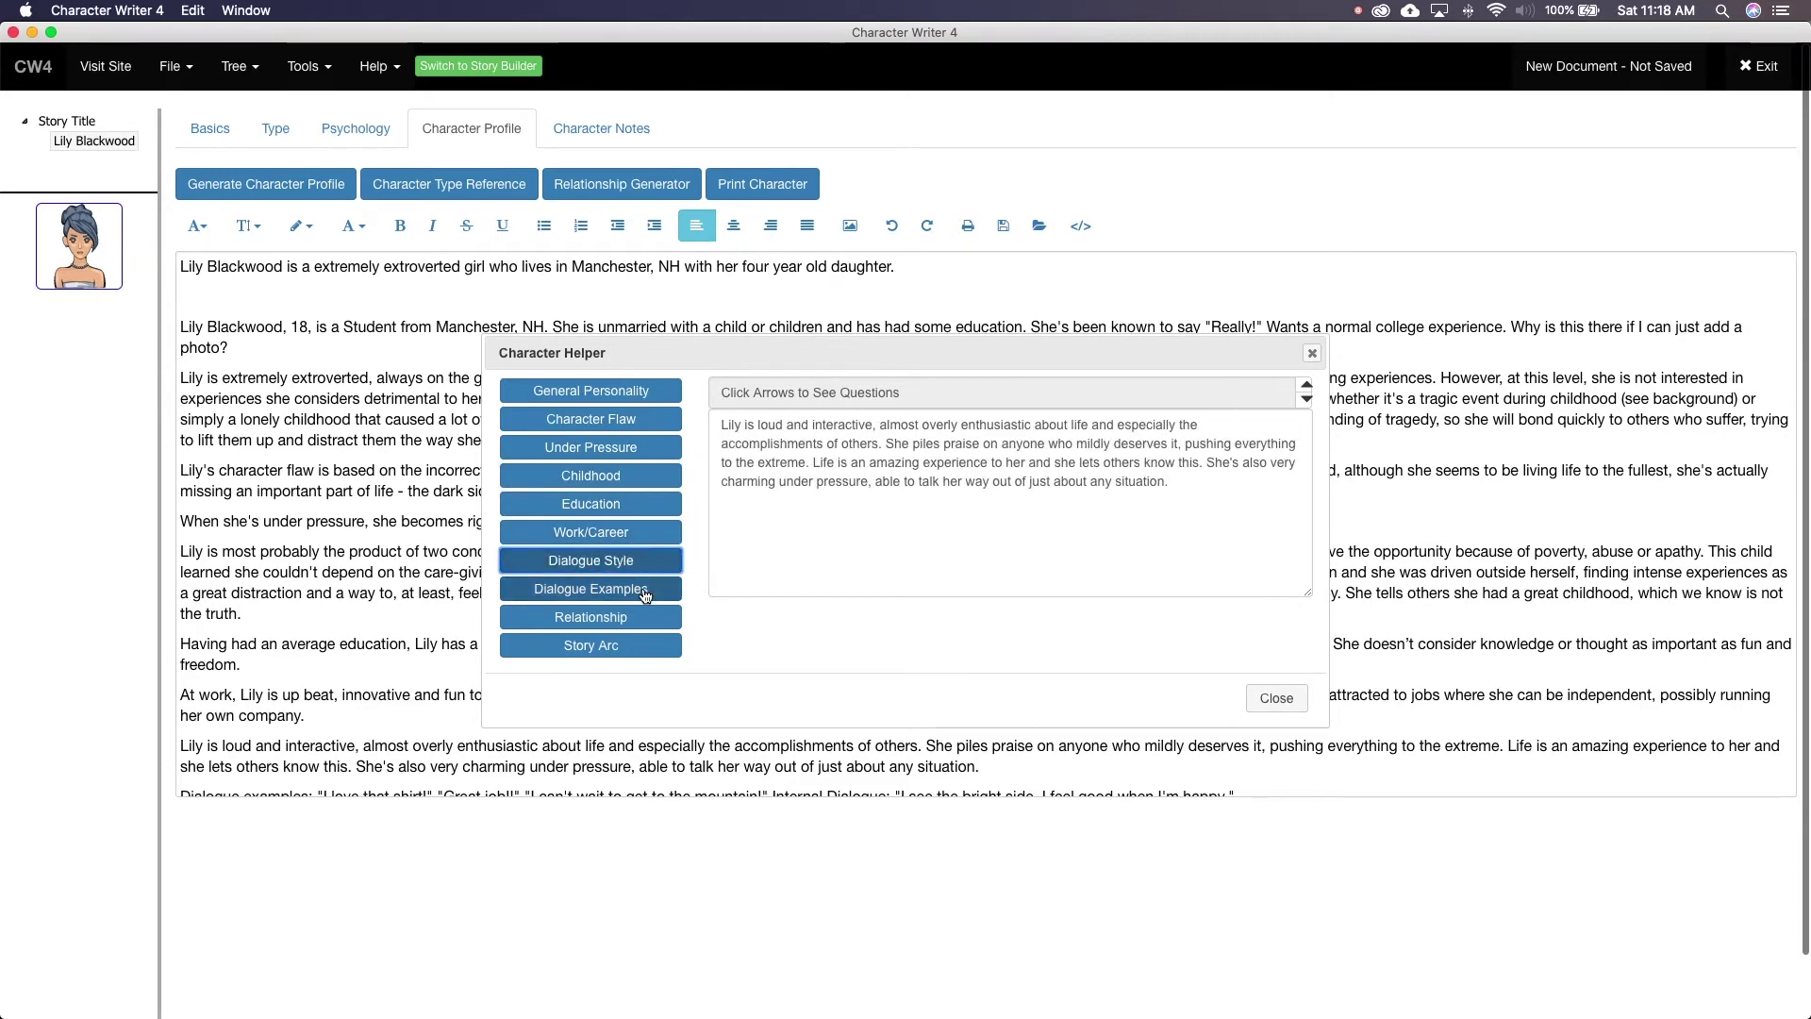
{"action": "left_click", "coordinate": [641, 618]}
{"action": "left_click", "coordinate": [639, 648]}
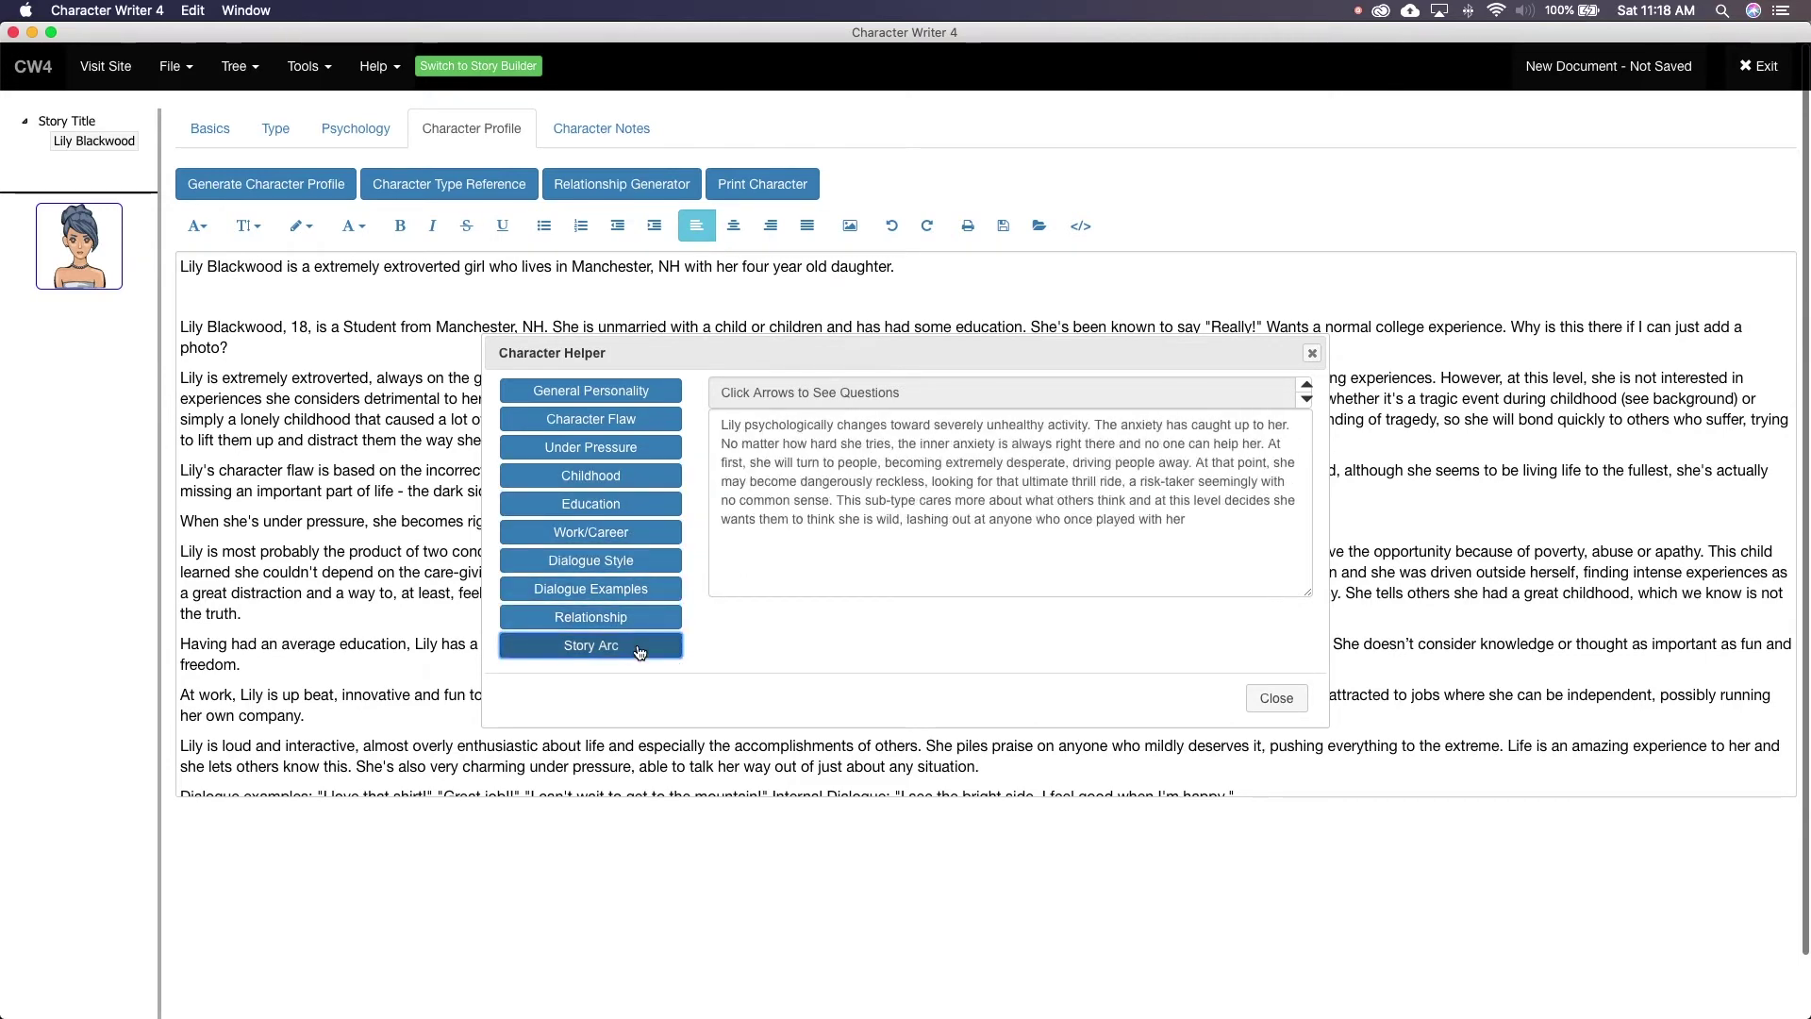
{"action": "left_click", "coordinate": [1312, 354]}
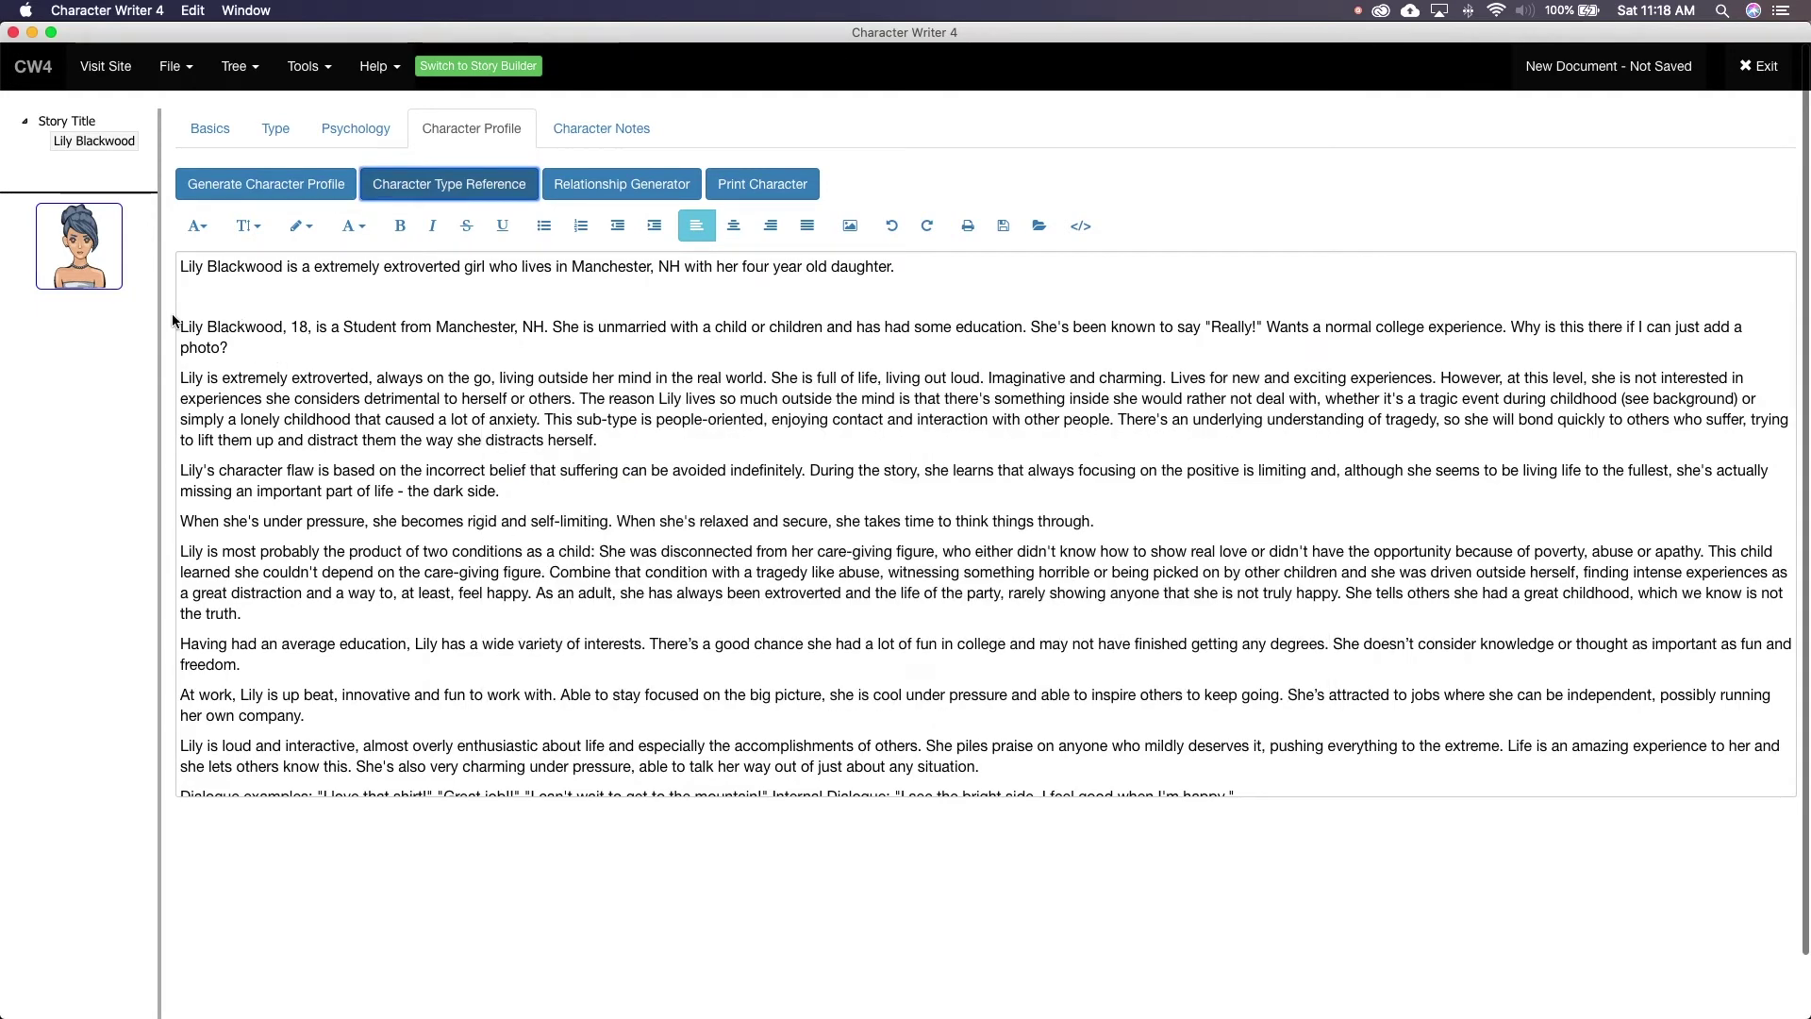
Enter Katie Blackwood as a new female character, age 16
{"action": "left_click_drag", "start_coordinate": [183, 322], "coordinate": [1396, 829]}
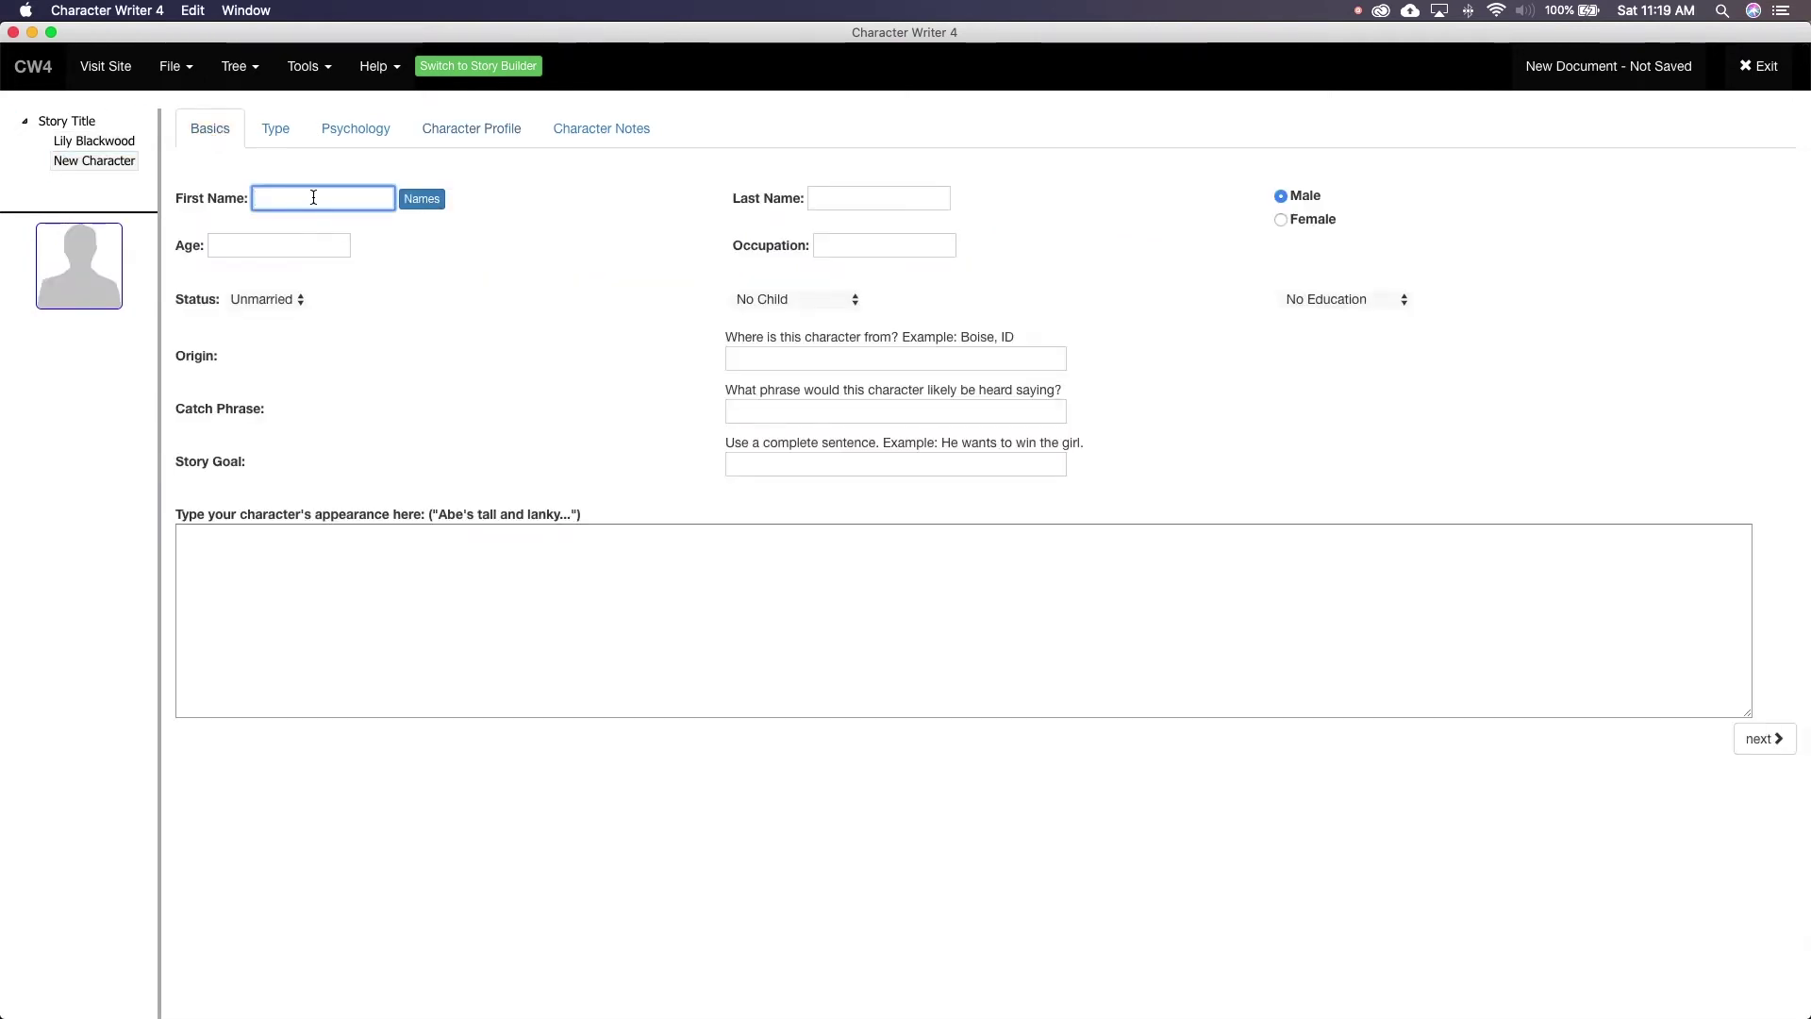
{"action": "type", "text": "Katie"}
{"action": "key", "text": "Tab"}
{"action": "type", "text": "Blackwood"}
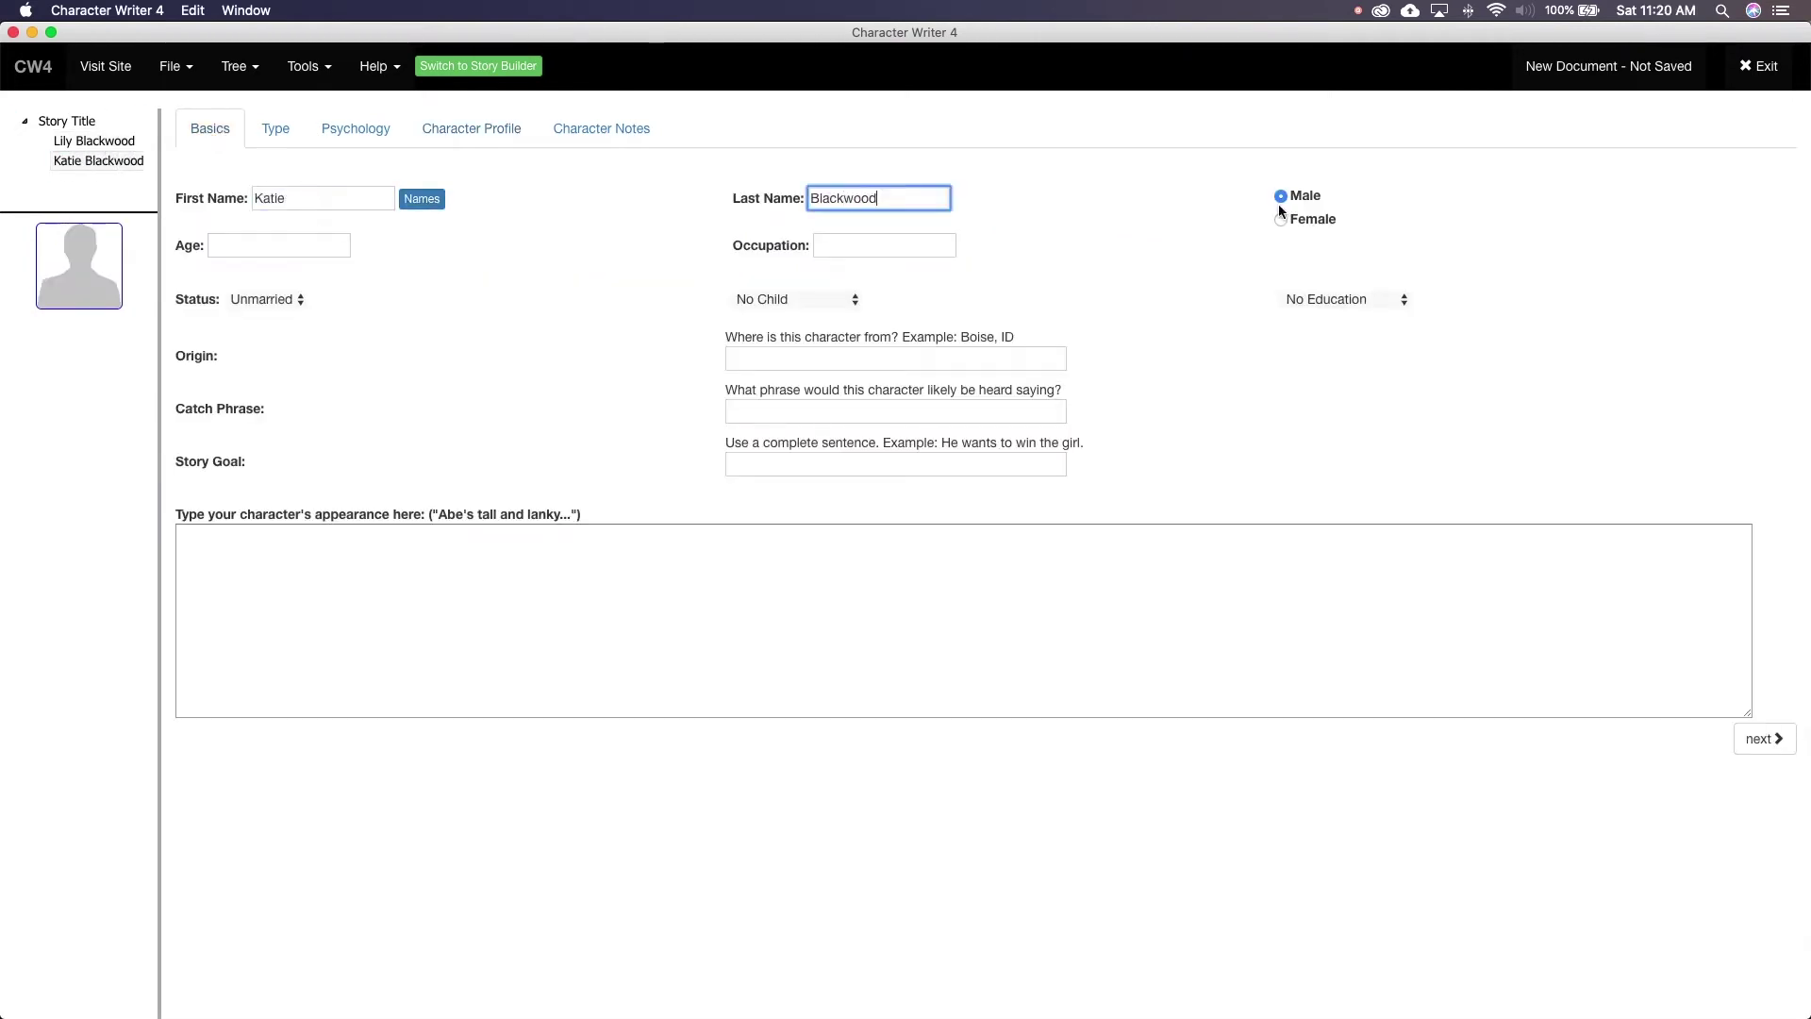
{"action": "left_click", "coordinate": [1280, 219]}
{"action": "left_click", "coordinate": [318, 246]}
{"action": "type", "text": "16"}
{"action": "key", "text": "Tab"}
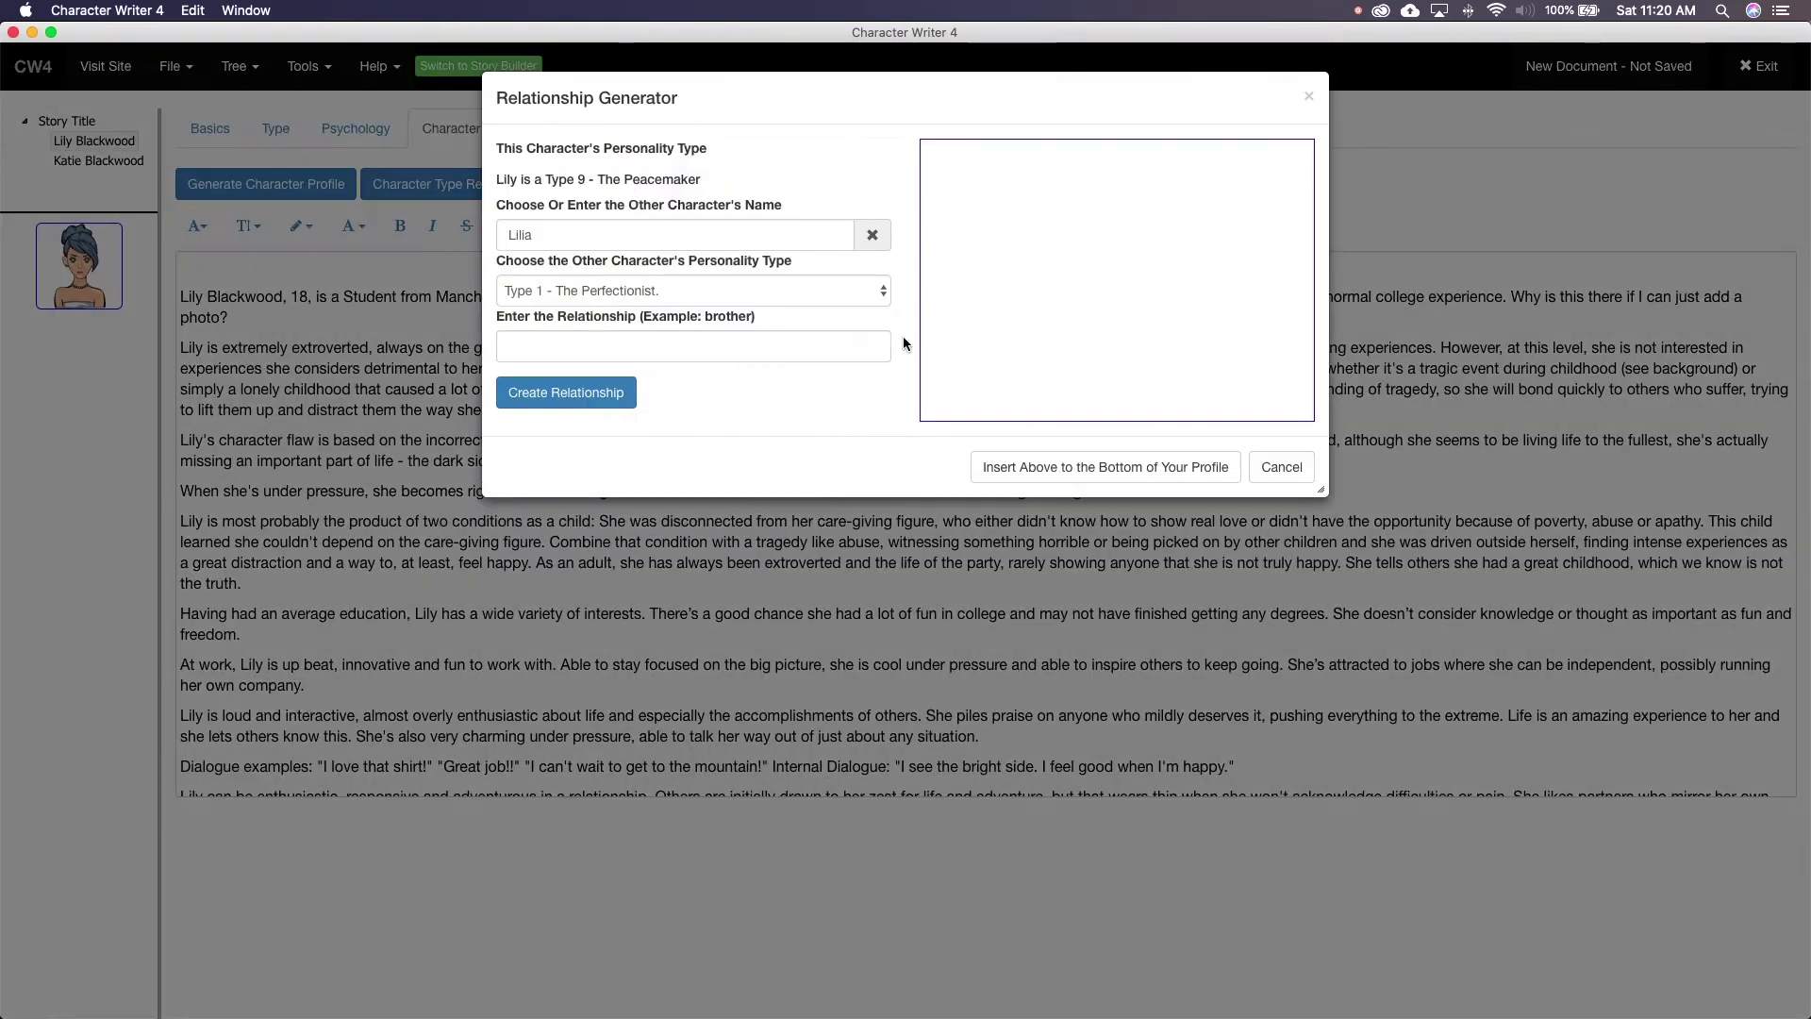
Generate a relationship with Lily as a Type 2 Helper, described as Daughter
{"action": "left_click", "coordinate": [872, 234]}
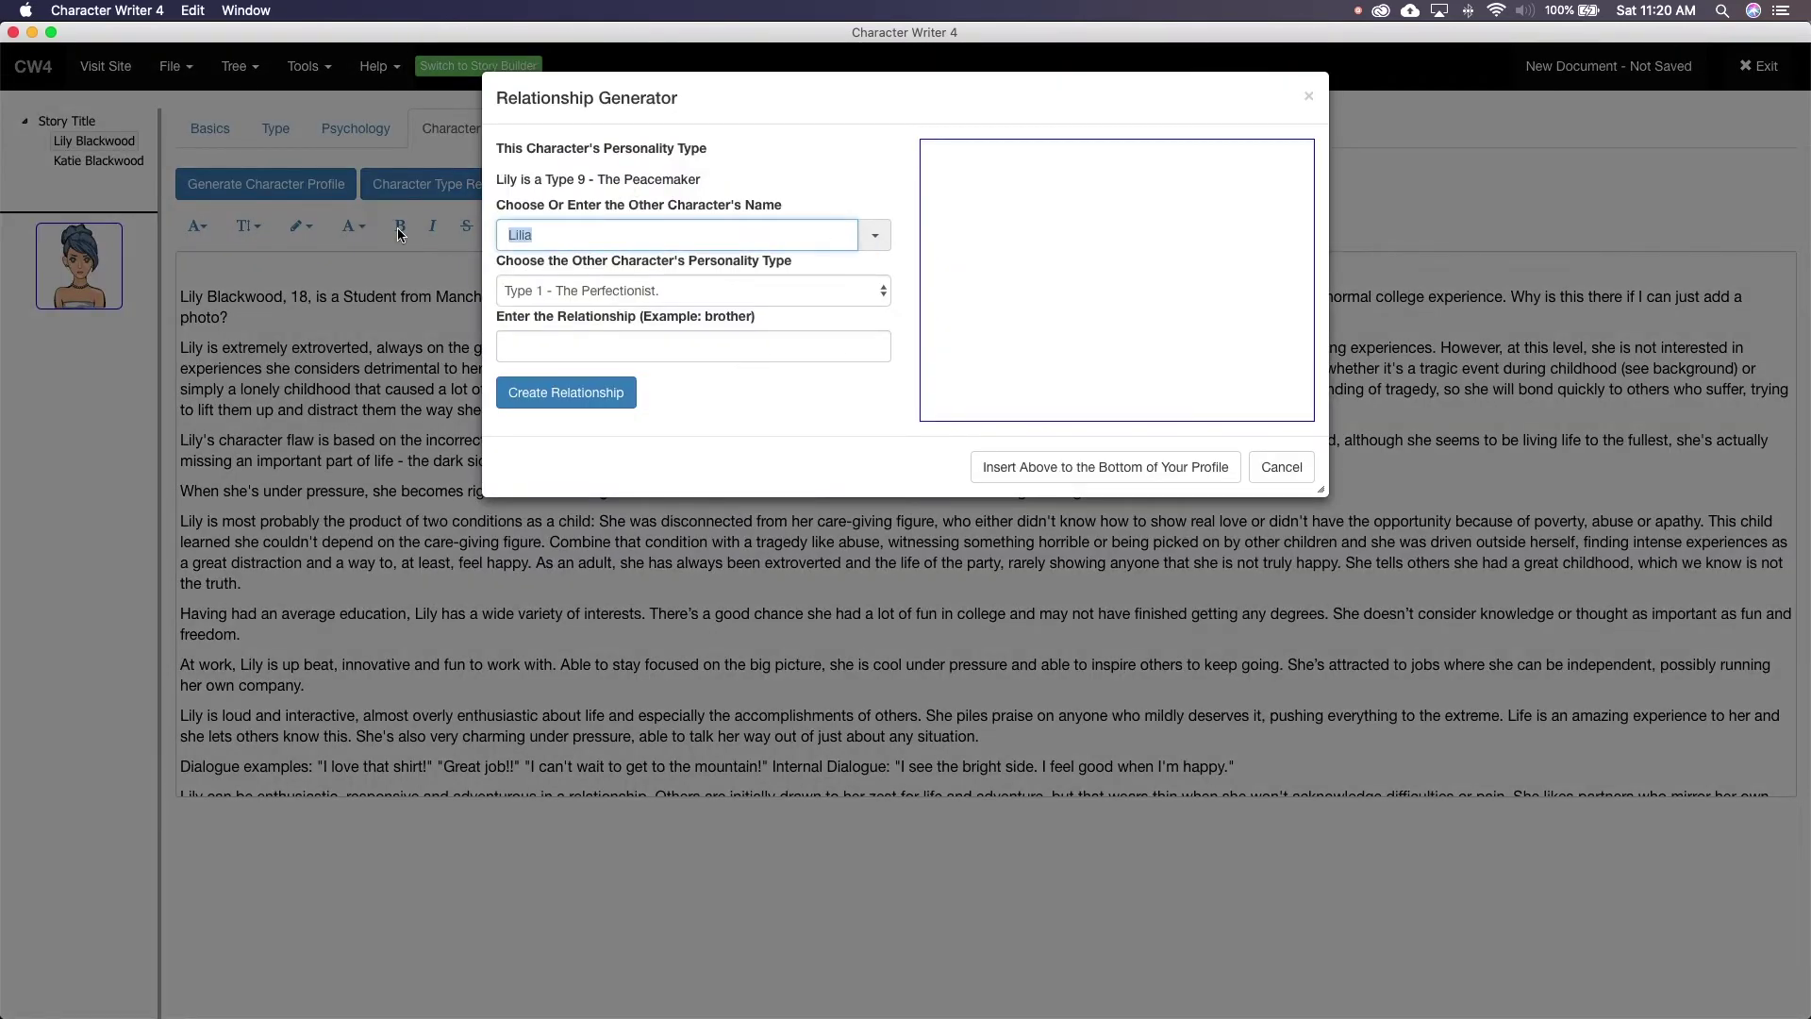
{"action": "type", "text": "Lil"}
{"action": "left_click", "coordinate": [526, 296]}
{"action": "left_click", "coordinate": [698, 289]}
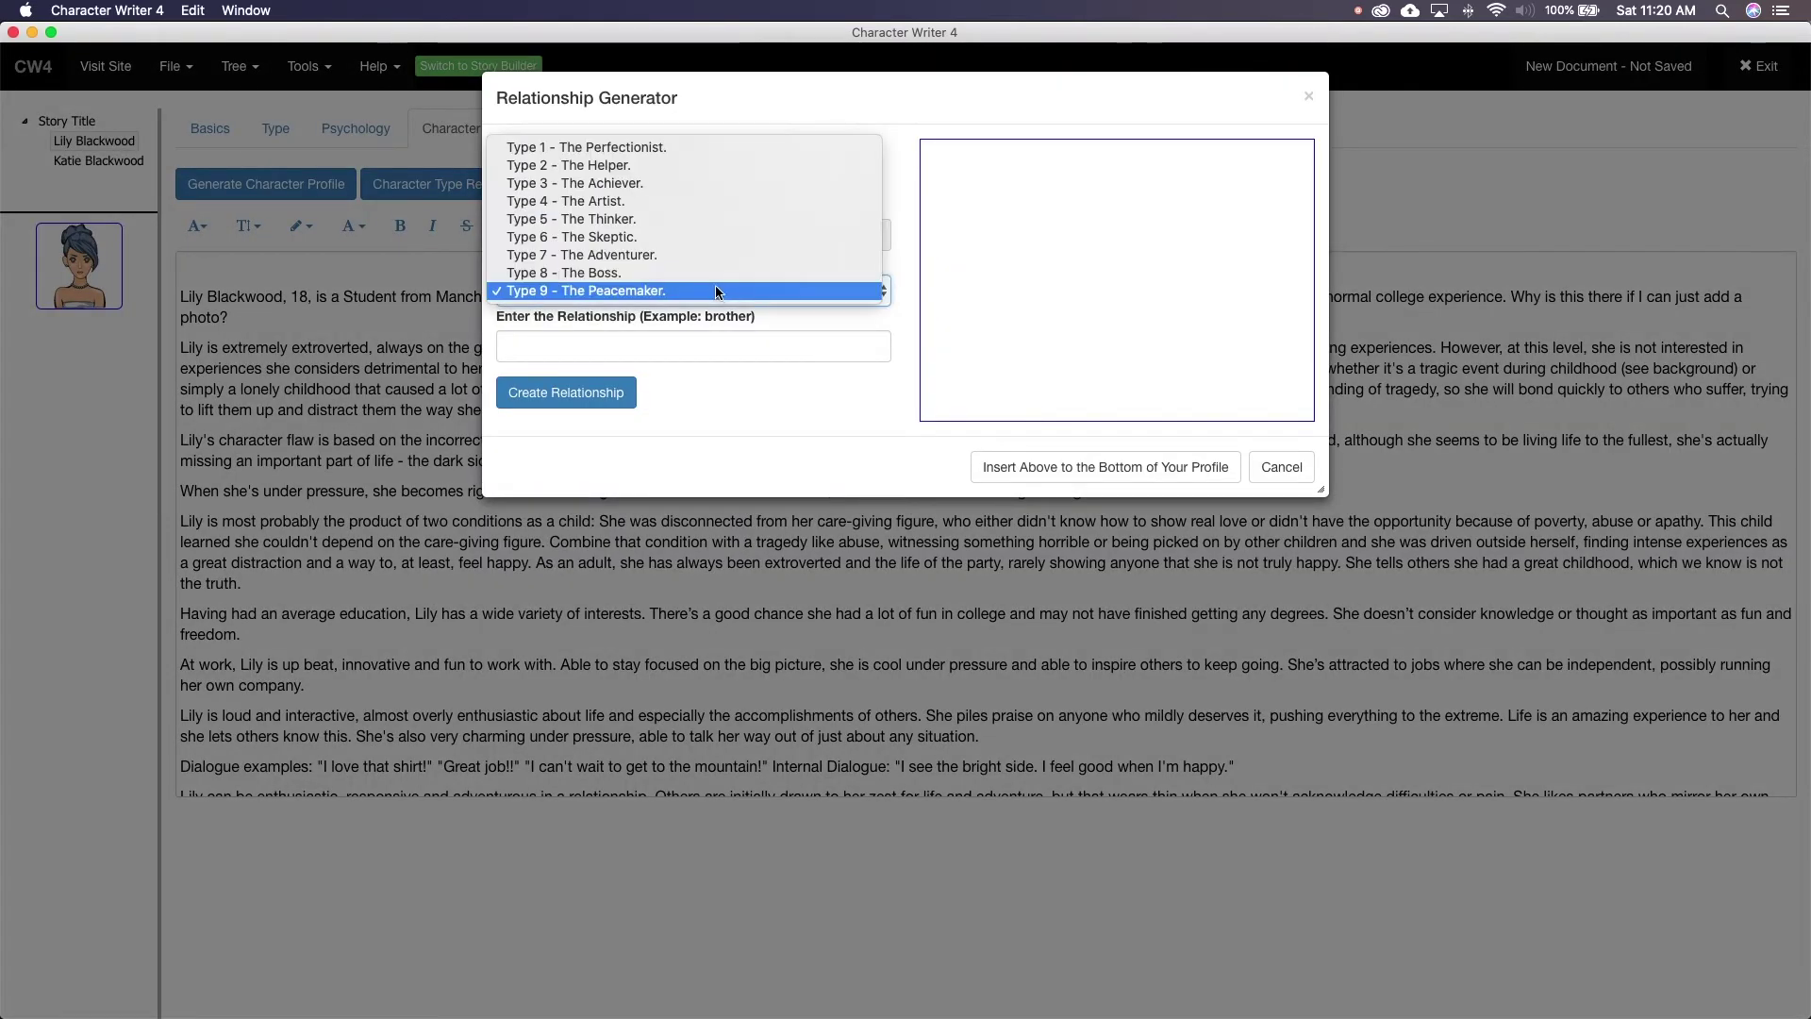
{"action": "left_click", "coordinate": [585, 165]}
{"action": "left_click", "coordinate": [656, 346]}
{"action": "type", "text": "Daughter"}
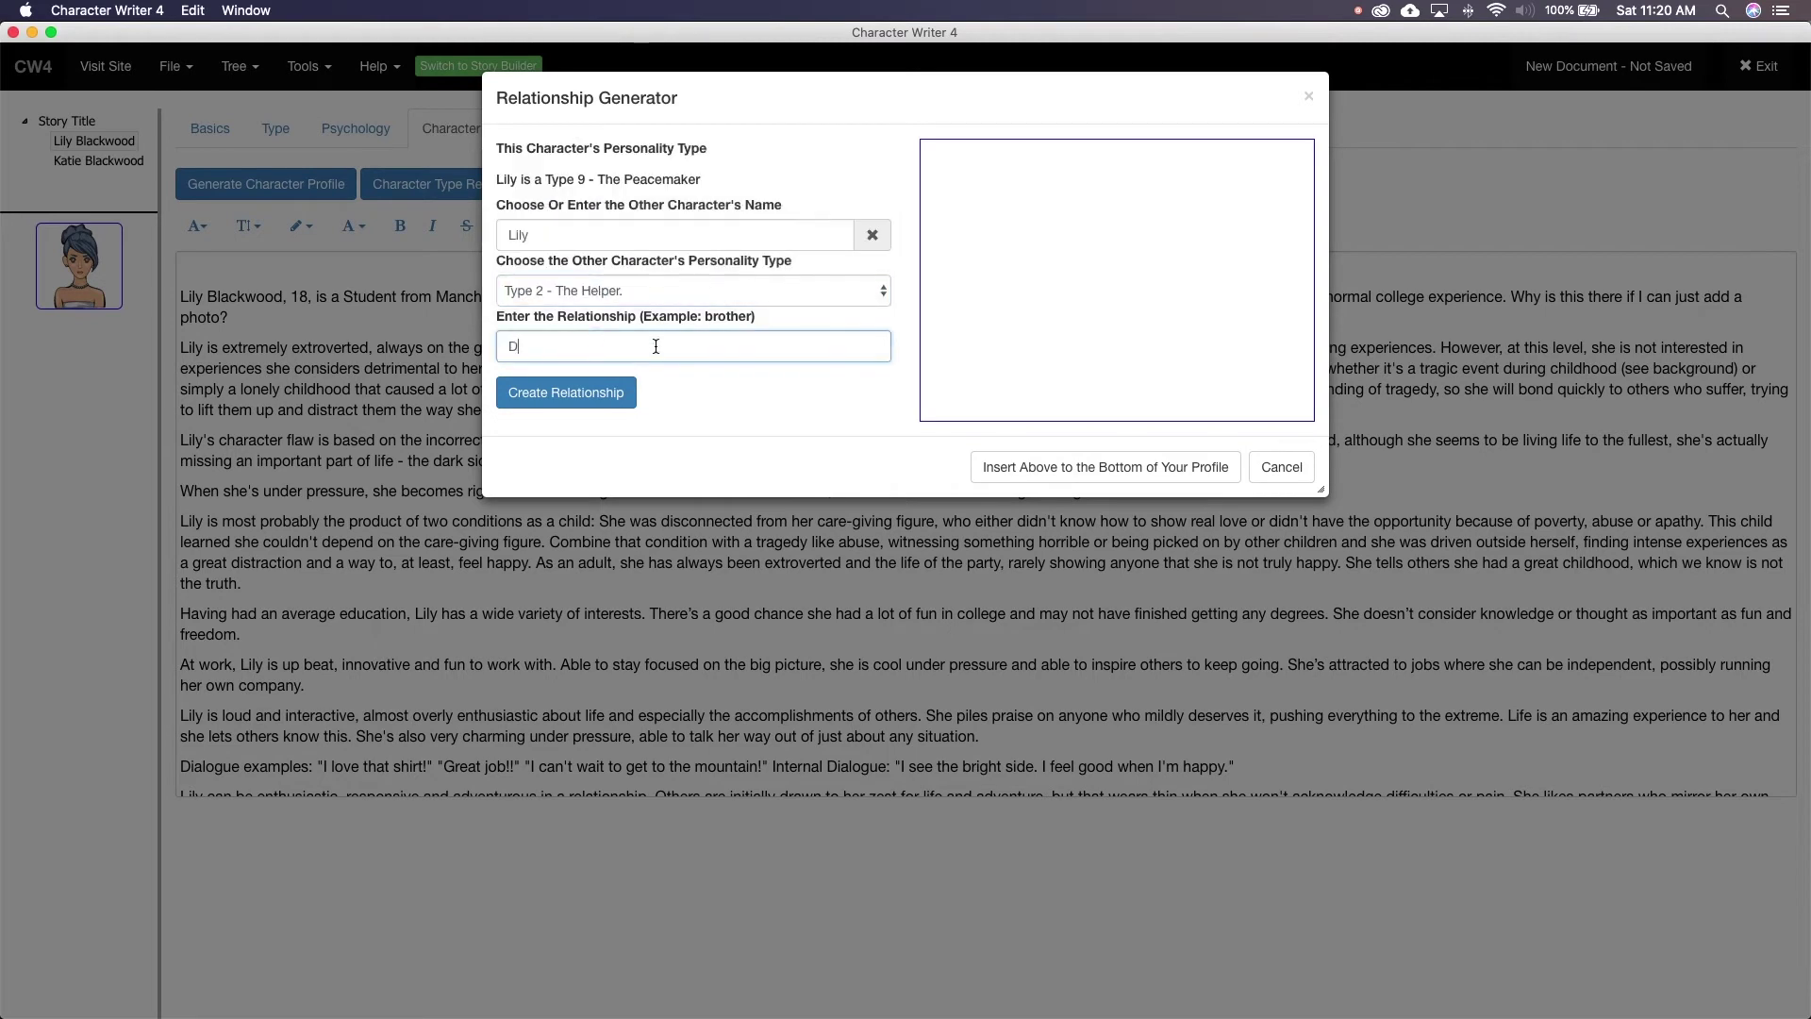
{"action": "left_click", "coordinate": [566, 392]}
Clear the generated relationship text and switch the other character to Katie
{"action": "key", "text": "super+a"}
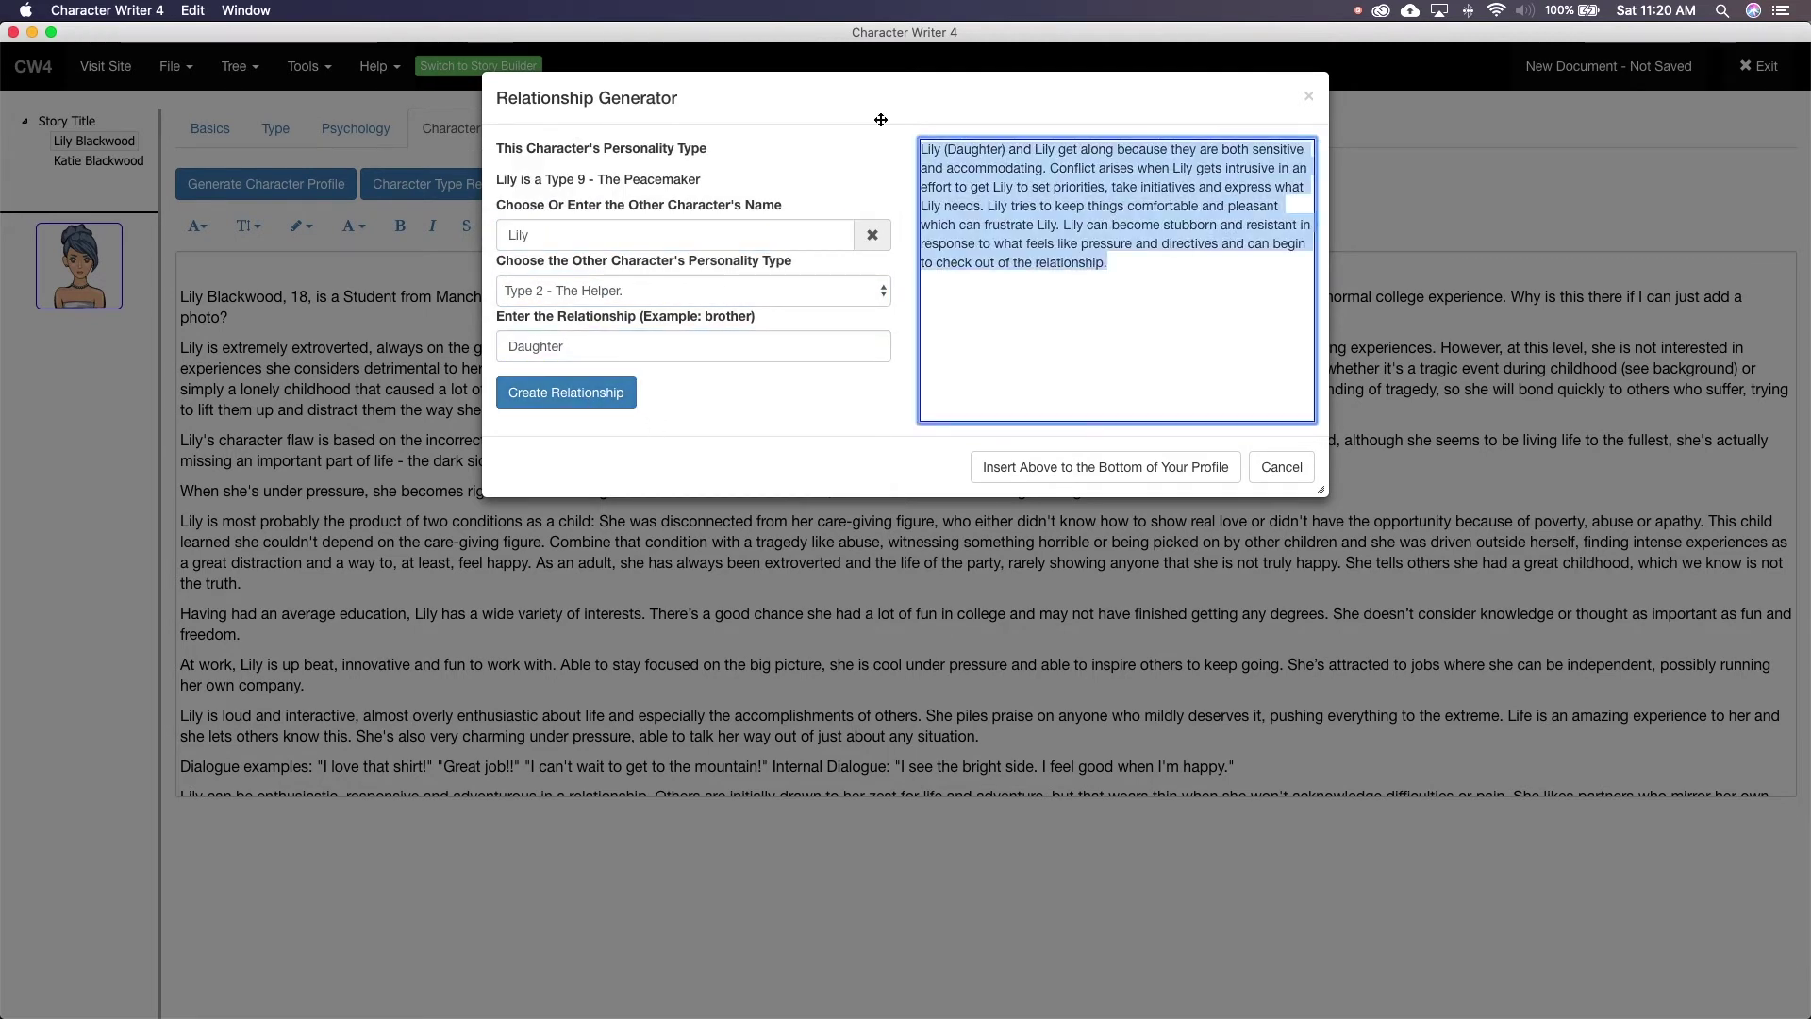
{"action": "key", "text": "Delete"}
{"action": "left_click", "coordinate": [500, 235]}
{"action": "type", "text": "Kat"}
{"action": "left_click", "coordinate": [578, 270]}
{"action": "left_click", "coordinate": [581, 290]}
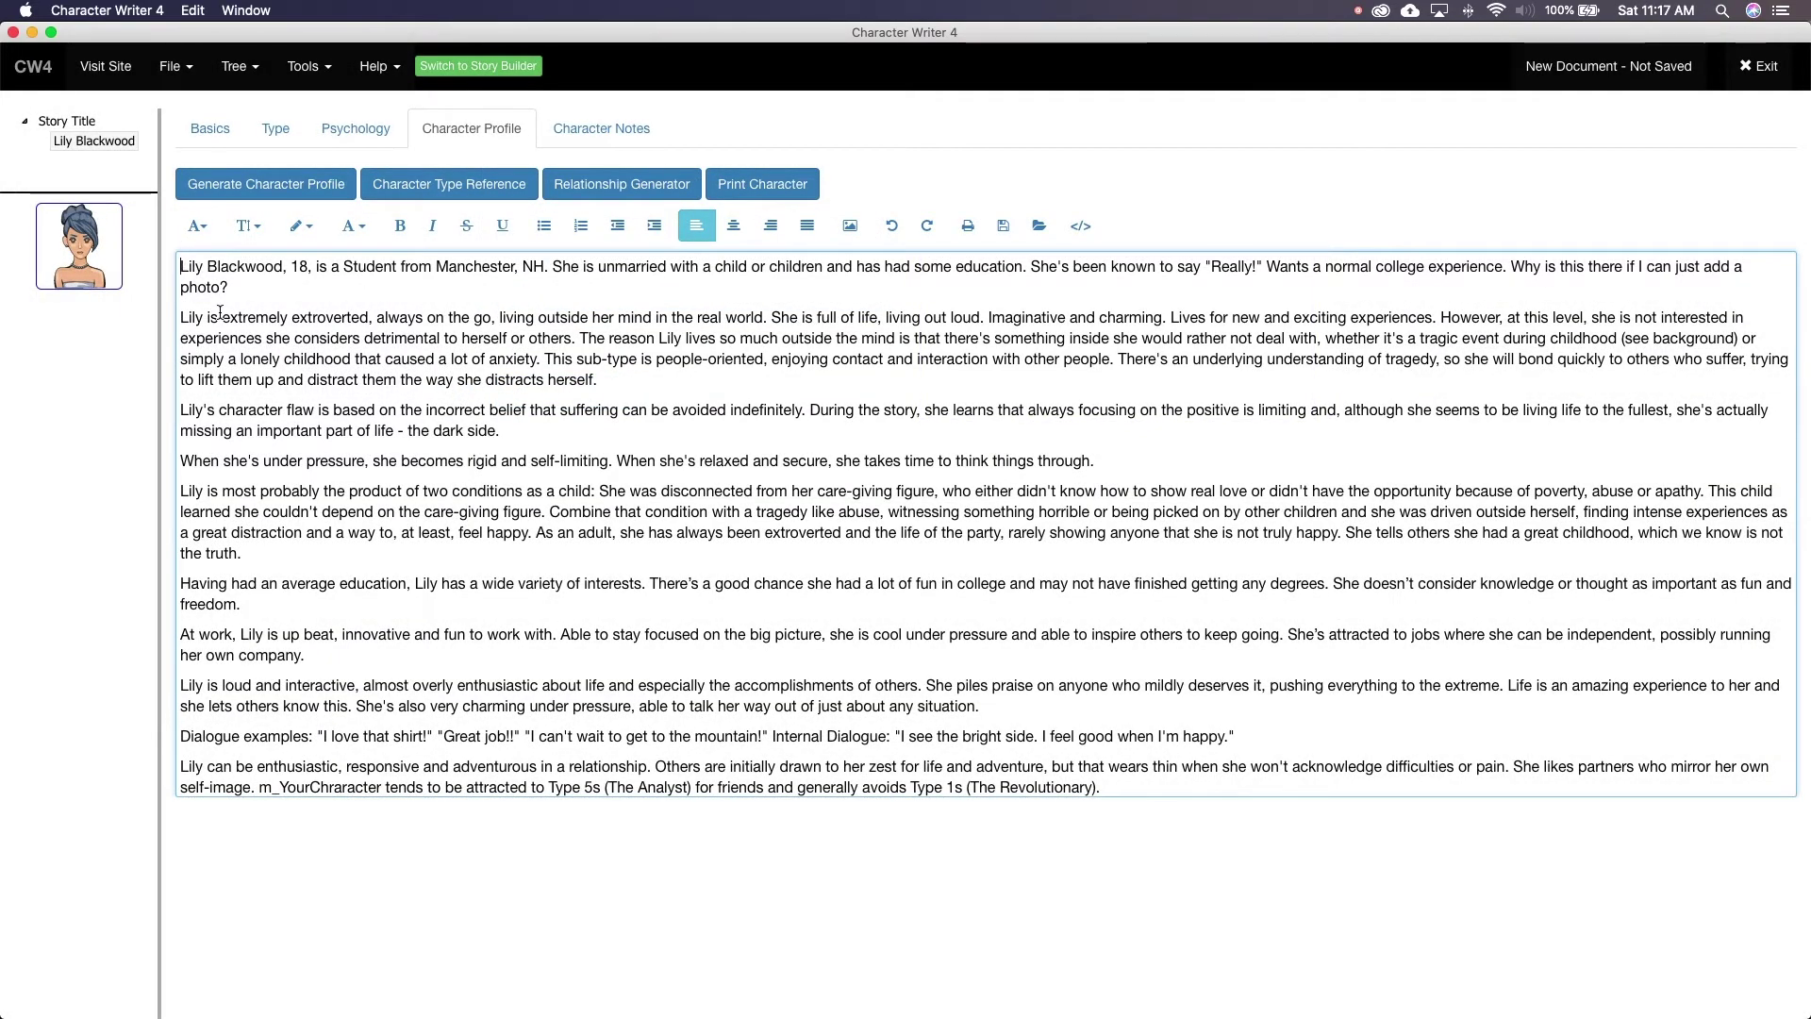
Insert two blank lines at the top of the profile and start the line with Lily's name
{"action": "key", "text": "Return"}
{"action": "key", "text": "Return"}
{"action": "key", "text": "Up"}
{"action": "key", "text": "Up"}
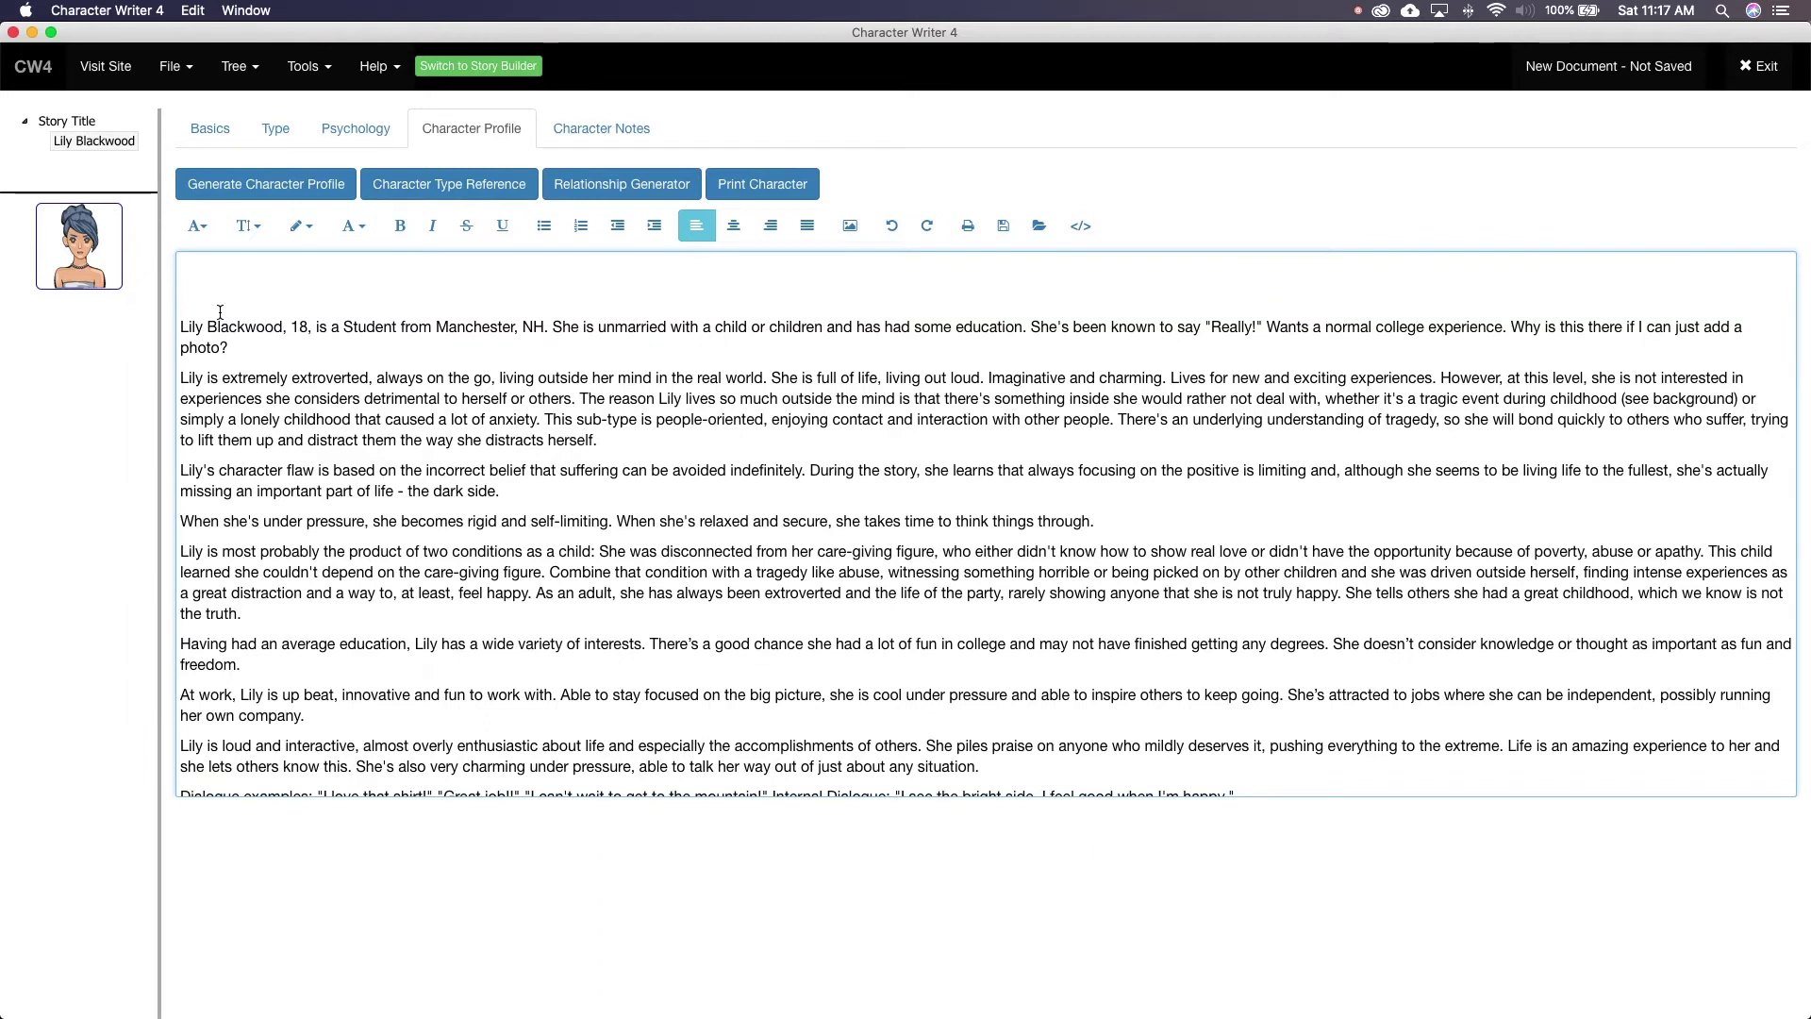
{"action": "type", "text": "Lill"}
{"action": "type", "text": "wood a"}
{"action": "key", "text": "BackSpace"}
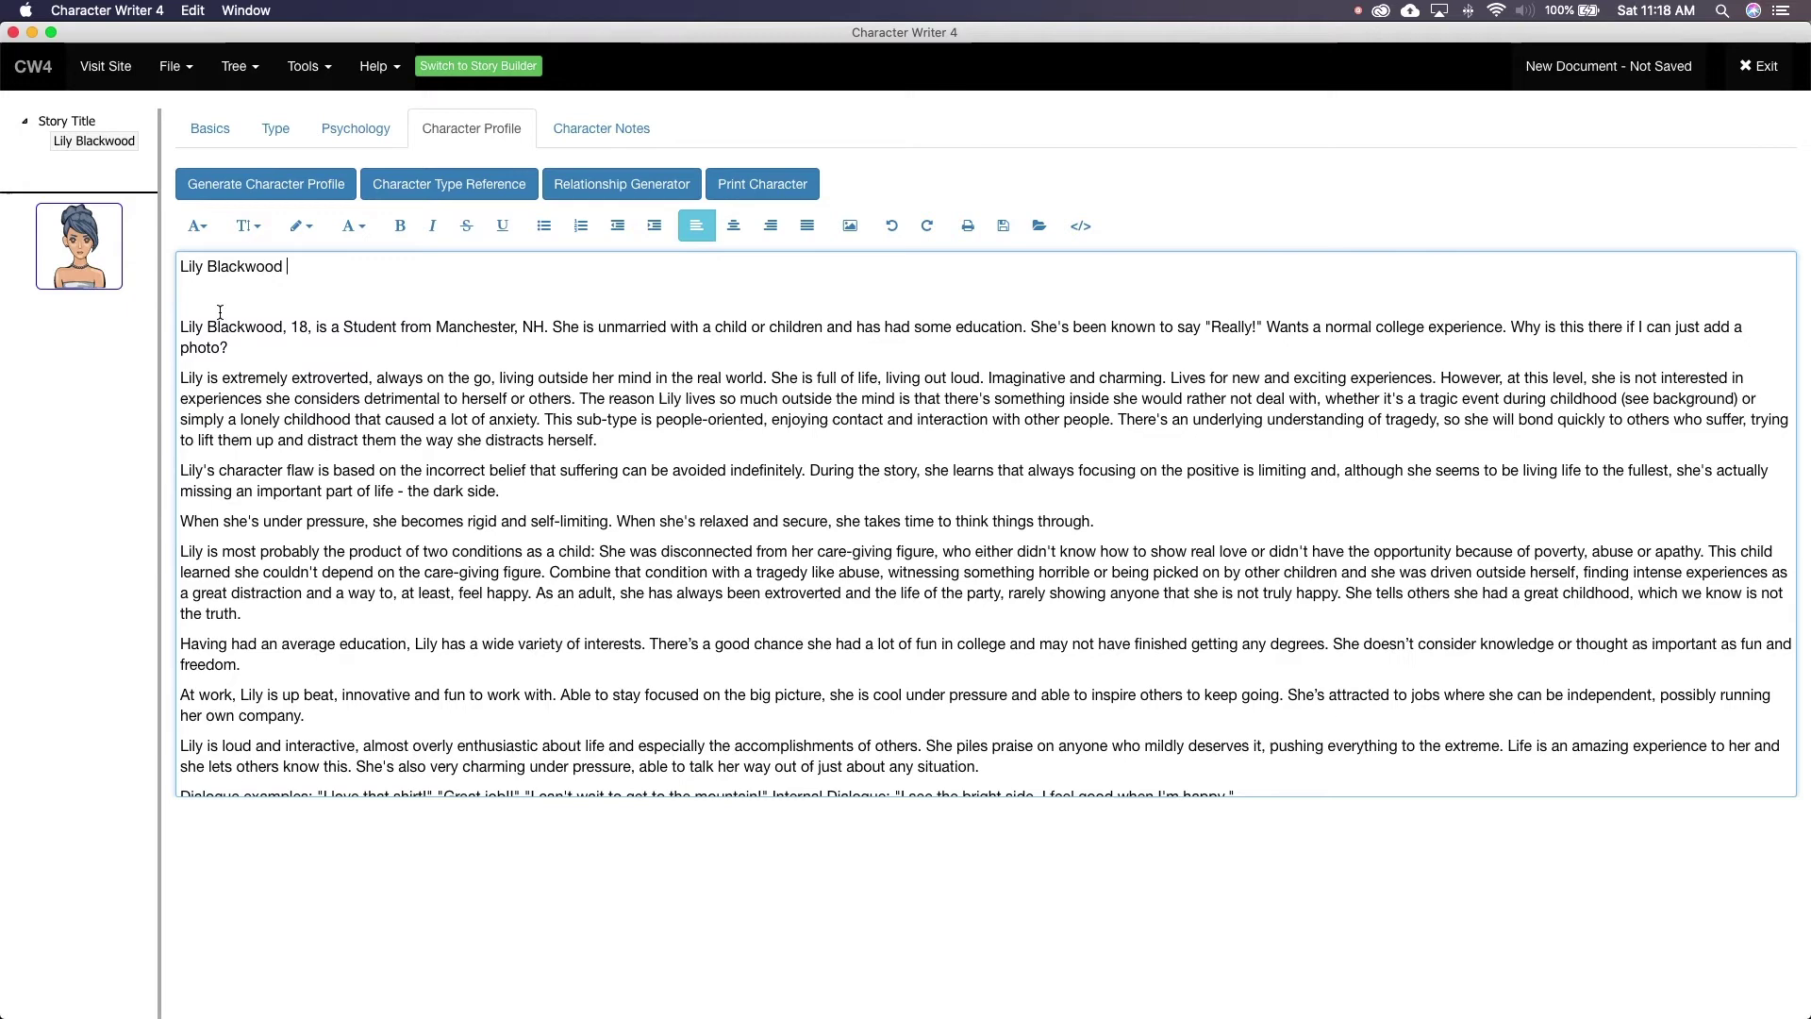
{"action": "type", "text": "i"}
{"action": "key", "text": "BackSpace"}
Finish the line: an extremely extroverted girl in Manchester, NH with her four year old daughter
{"action": "type", "text": "is "}
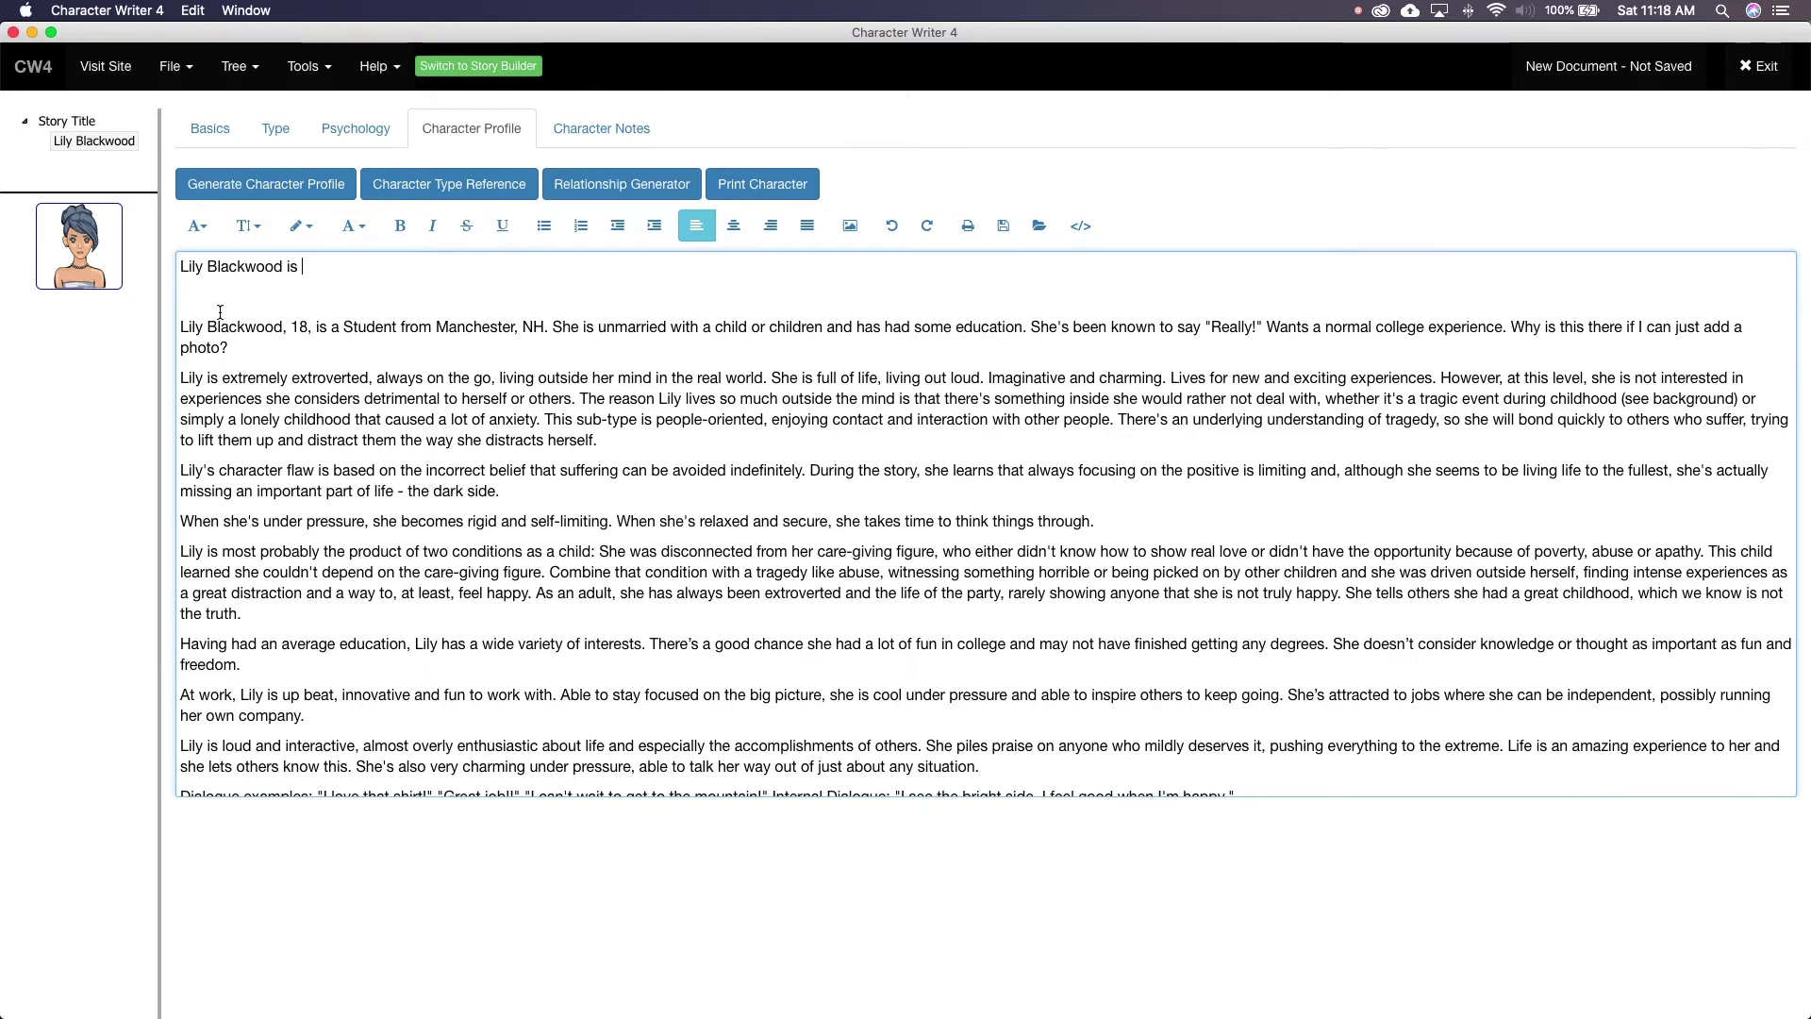
{"action": "type", "text": "a extremel"}
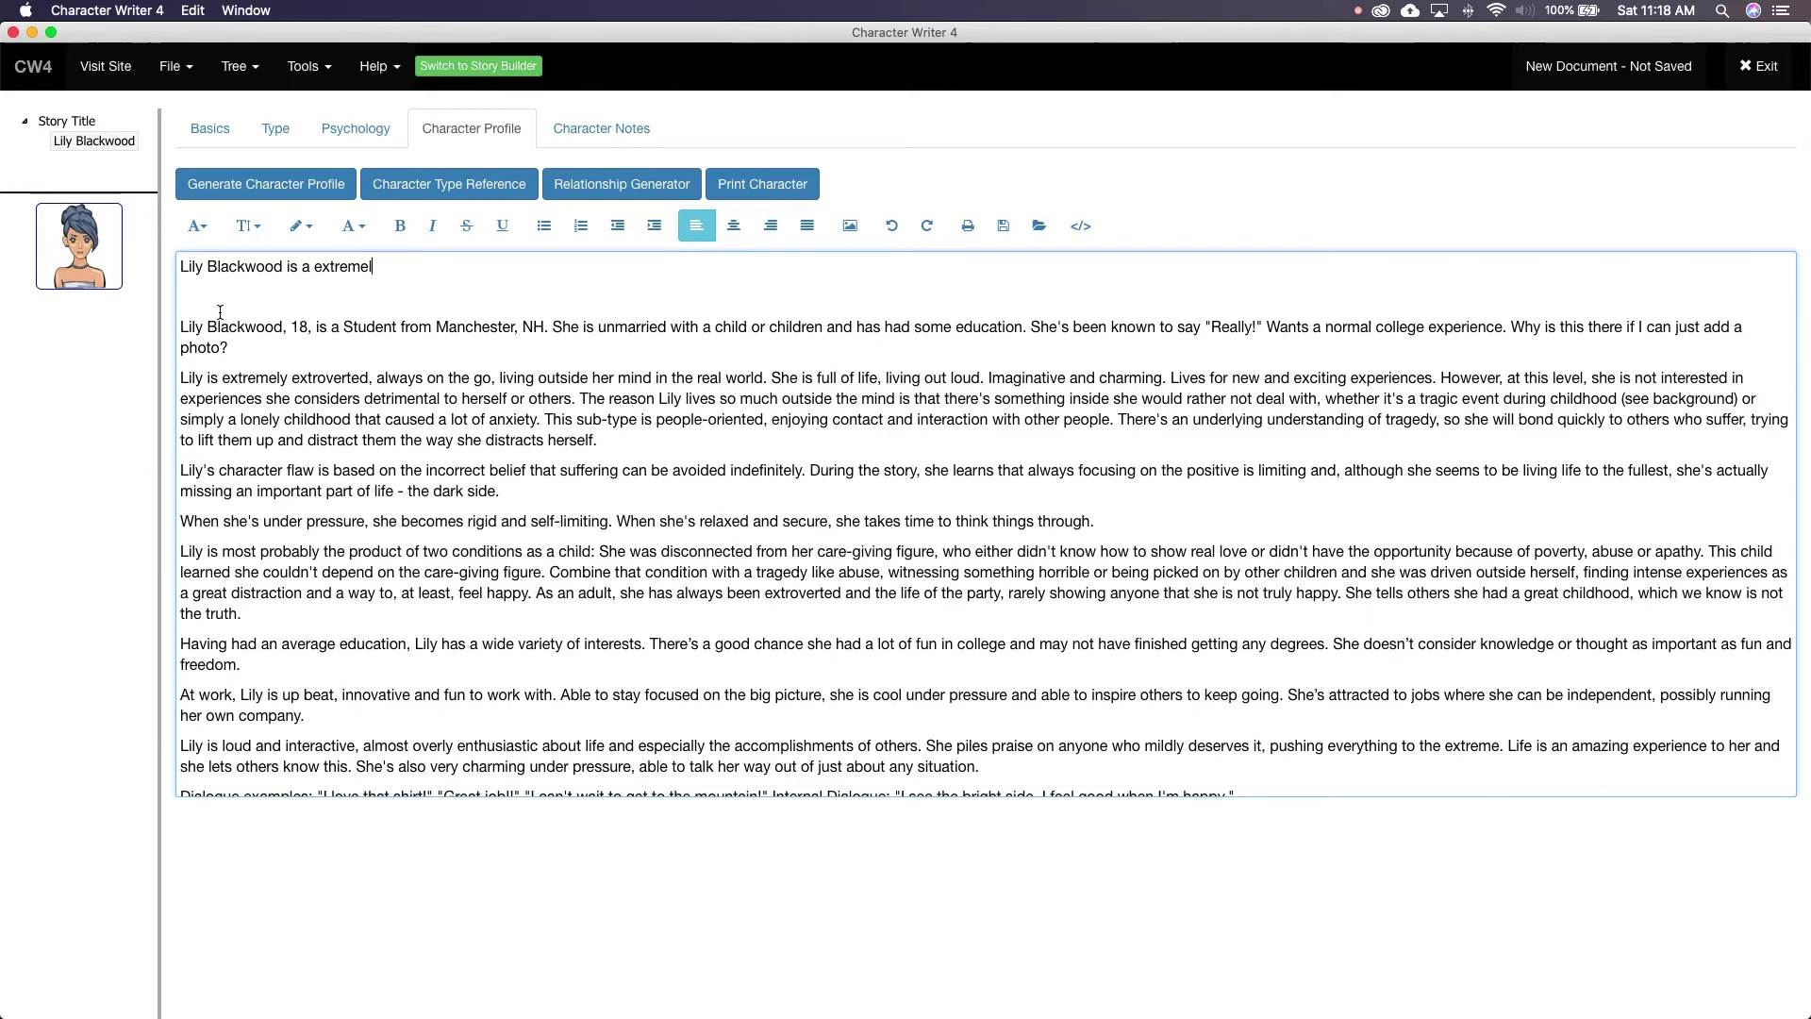
{"action": "type", "text": "y extroverte"}
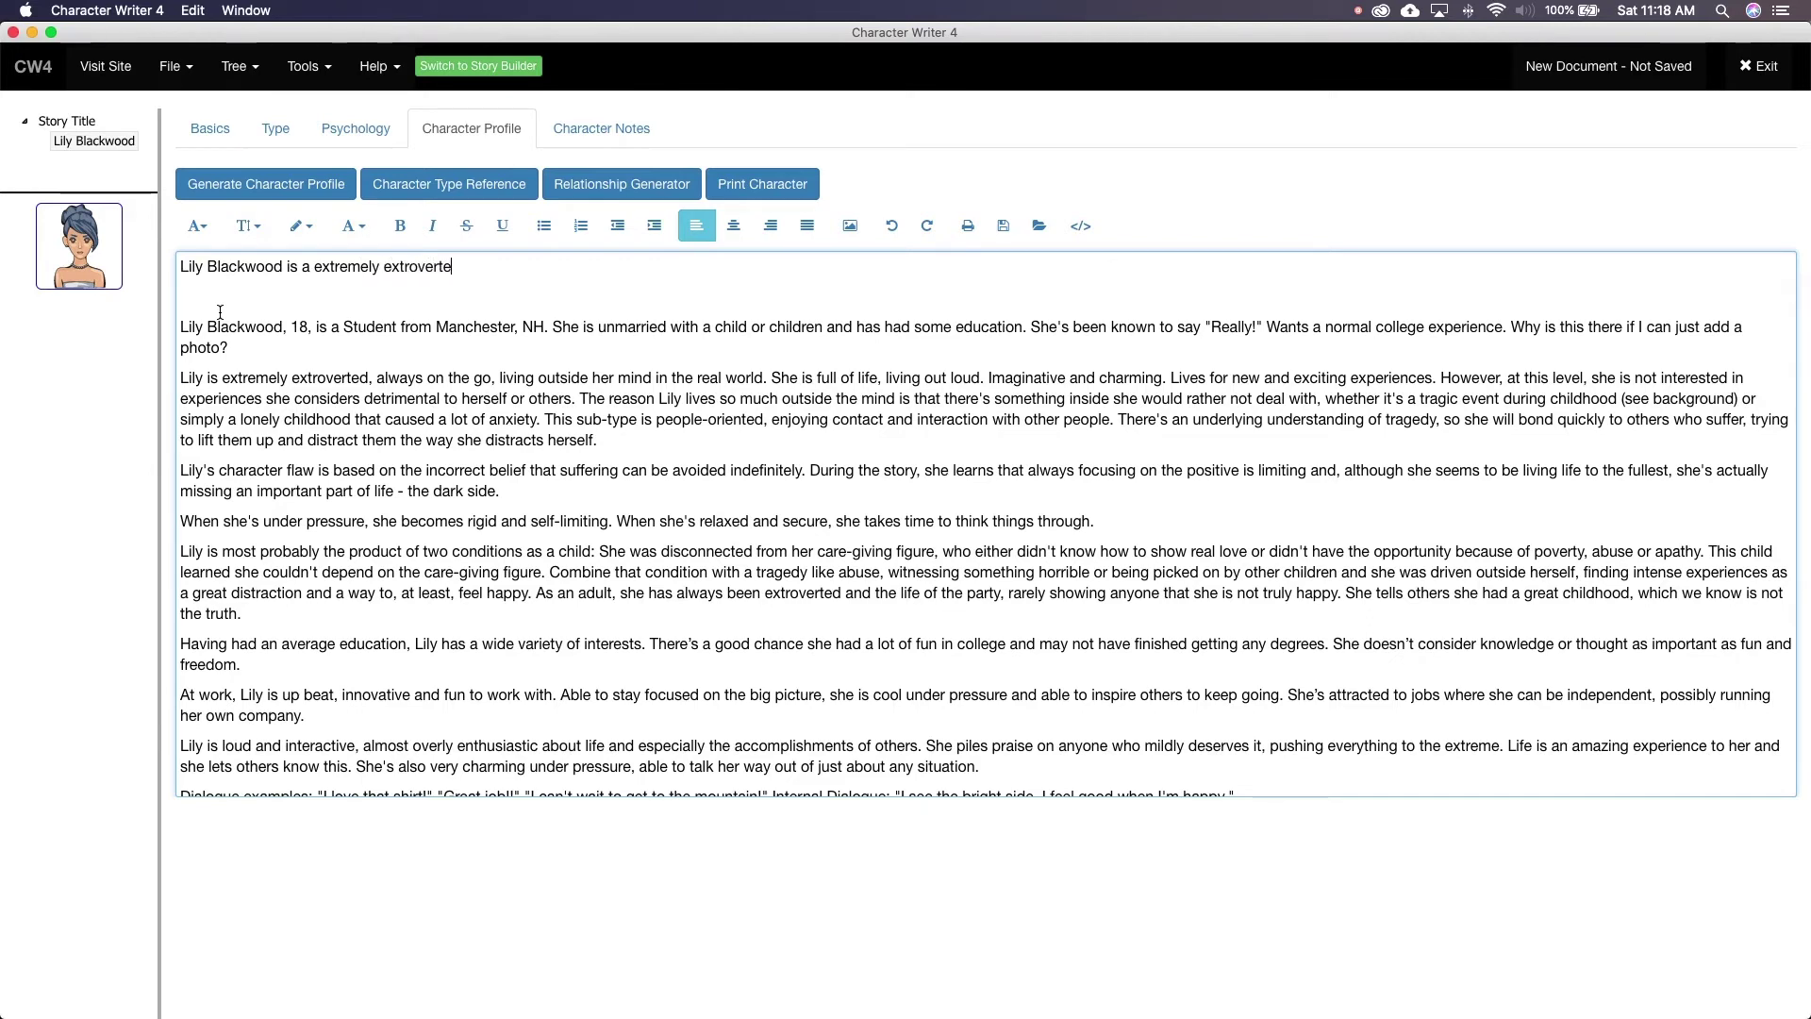
{"action": "type", "text": "d girl who lives in Manchest"}
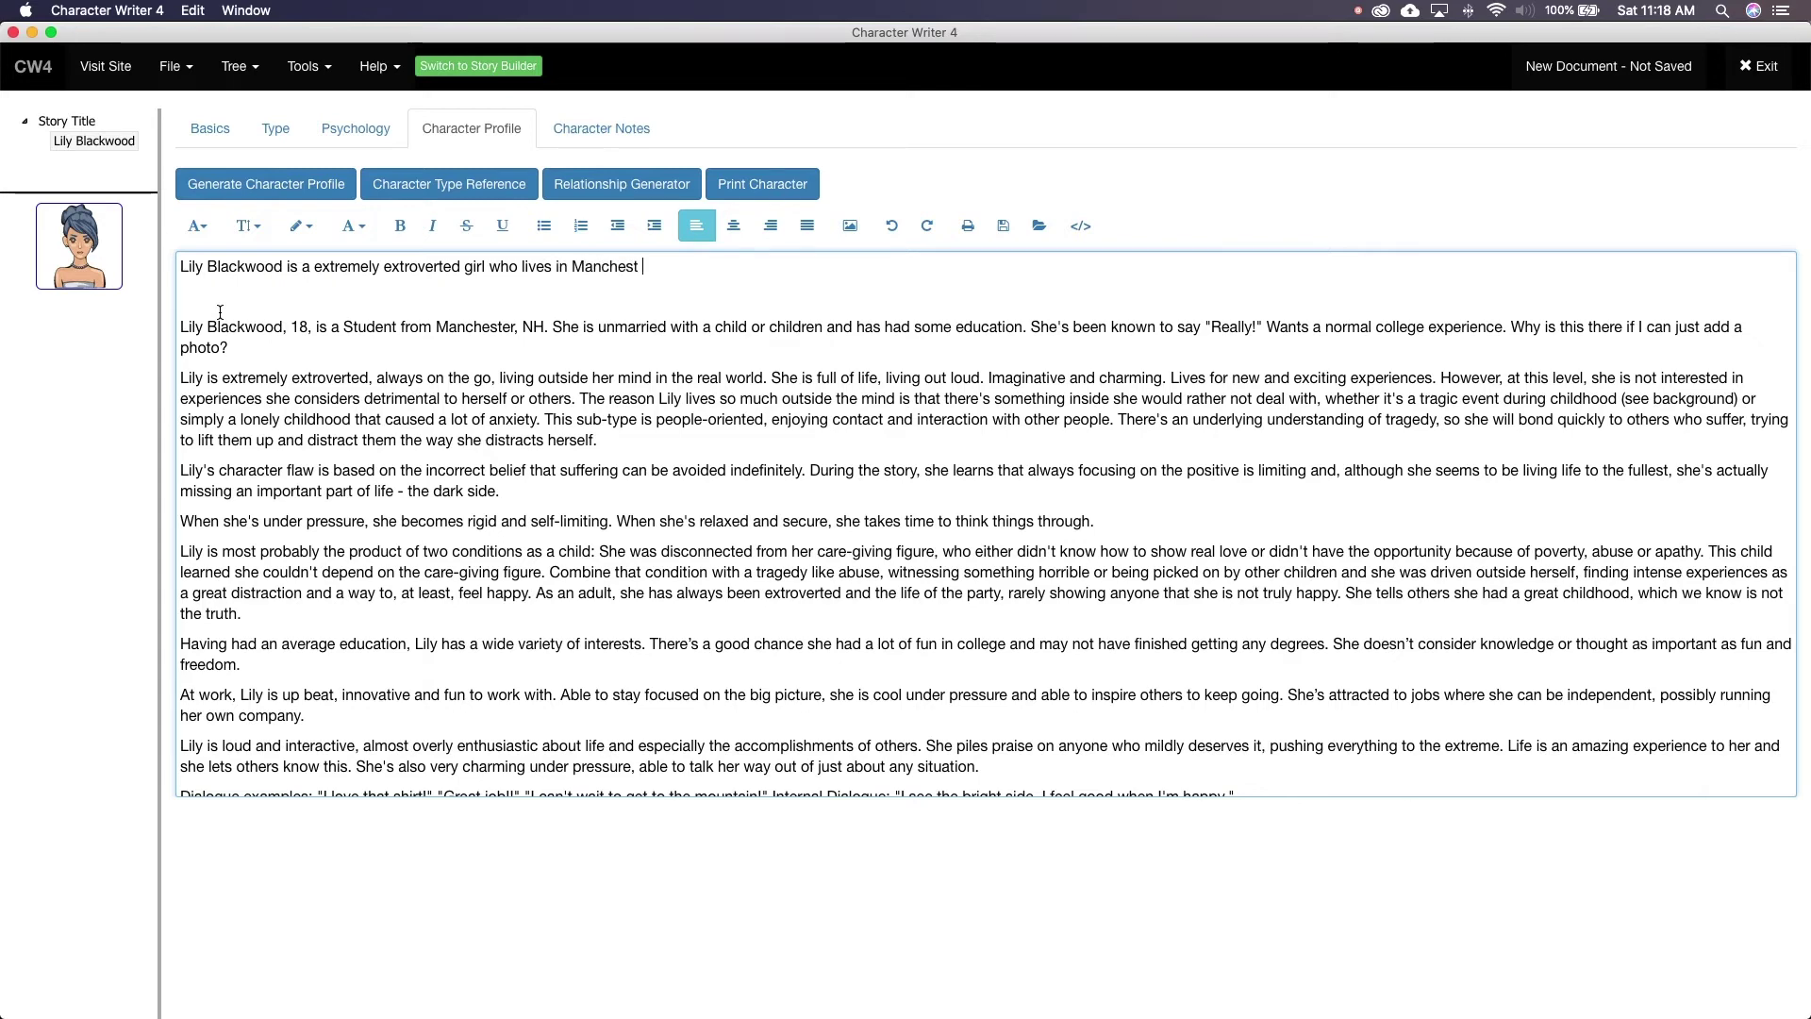
{"action": "type", "text": "er, NH"}
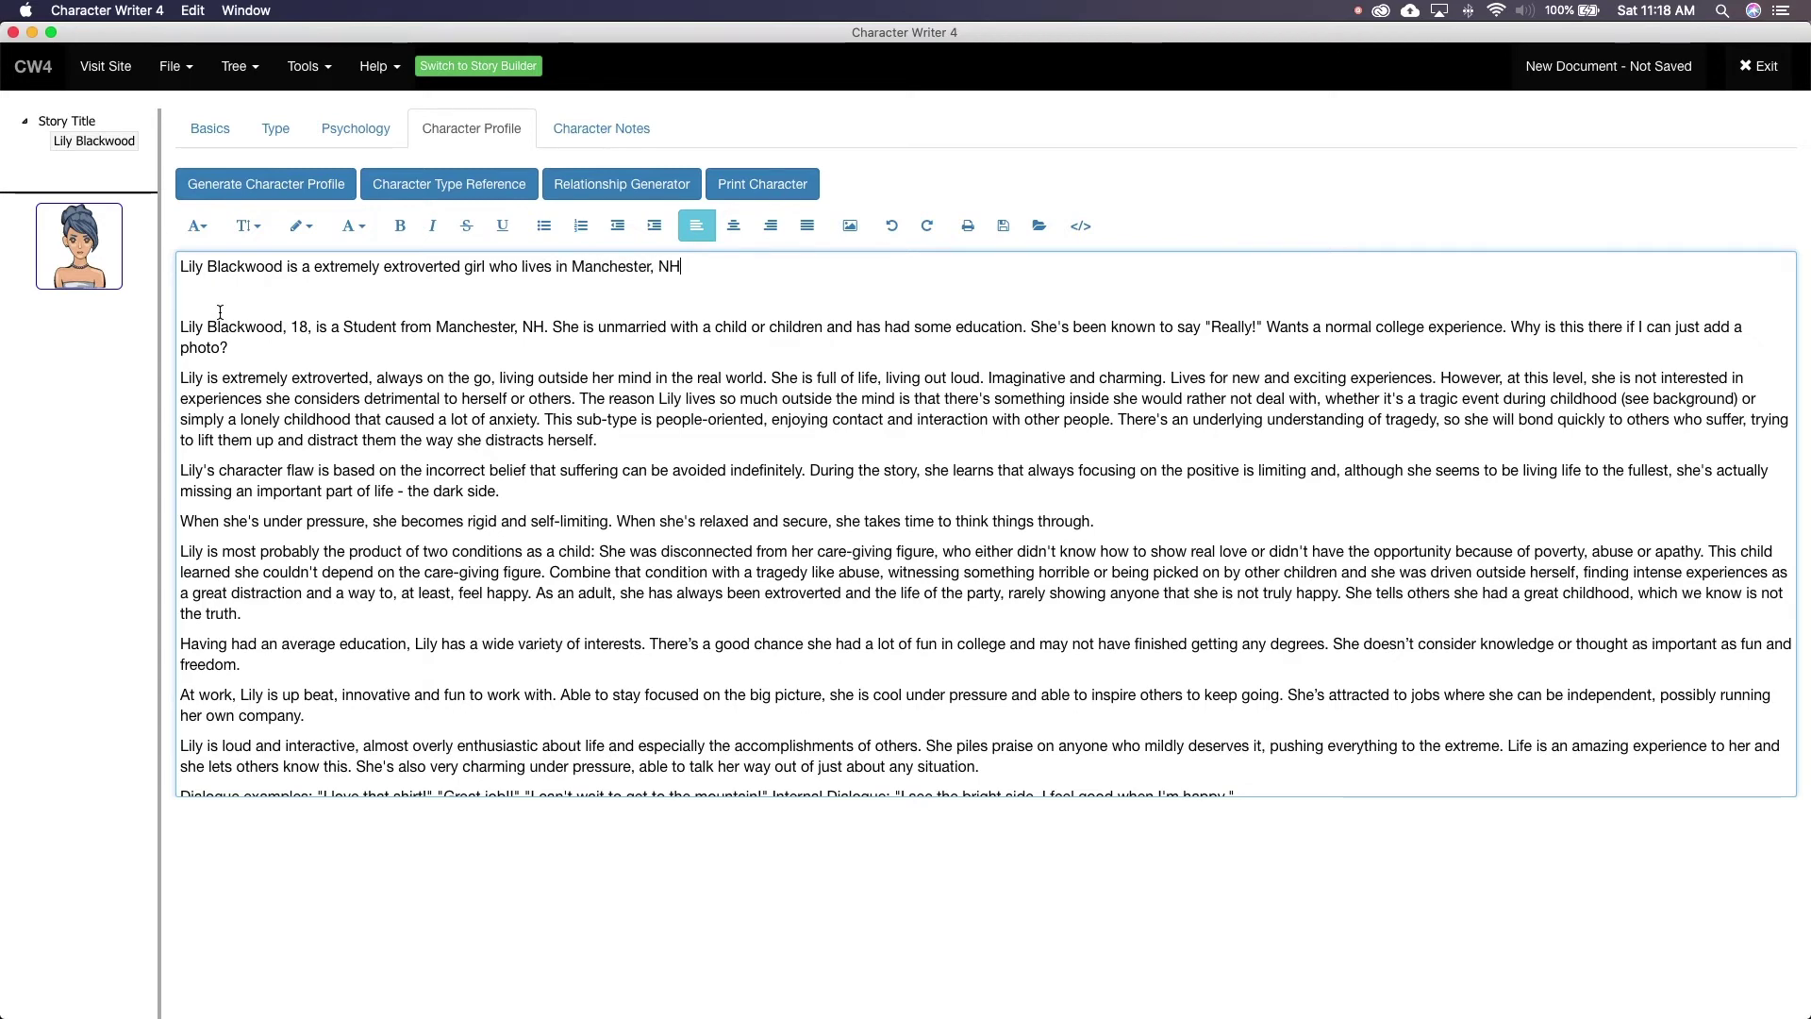
{"action": "type", "text": " with hir "}
{"action": "type", "text": "4"}
{"action": "key", "text": "BackSpace"}
{"action": "key", "text": "BackSpace"}
{"action": "type", "text": "fou"}
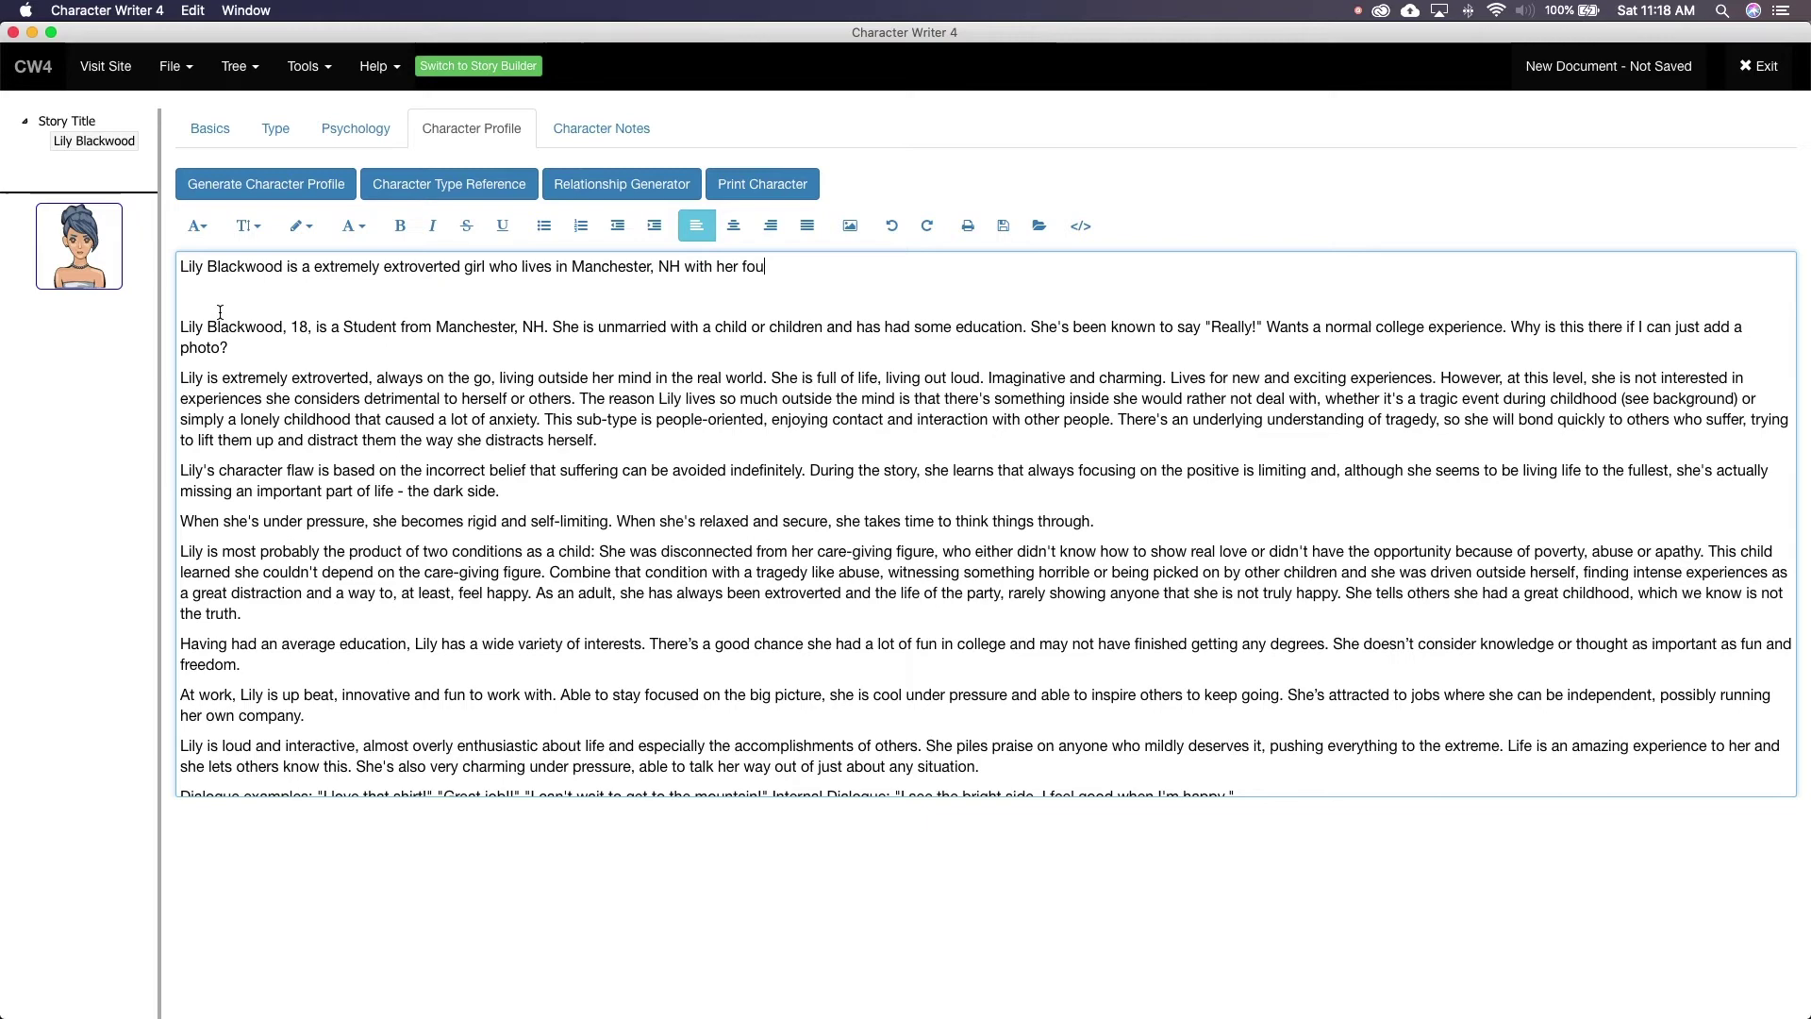
{"action": "type", "text": "r year old "}
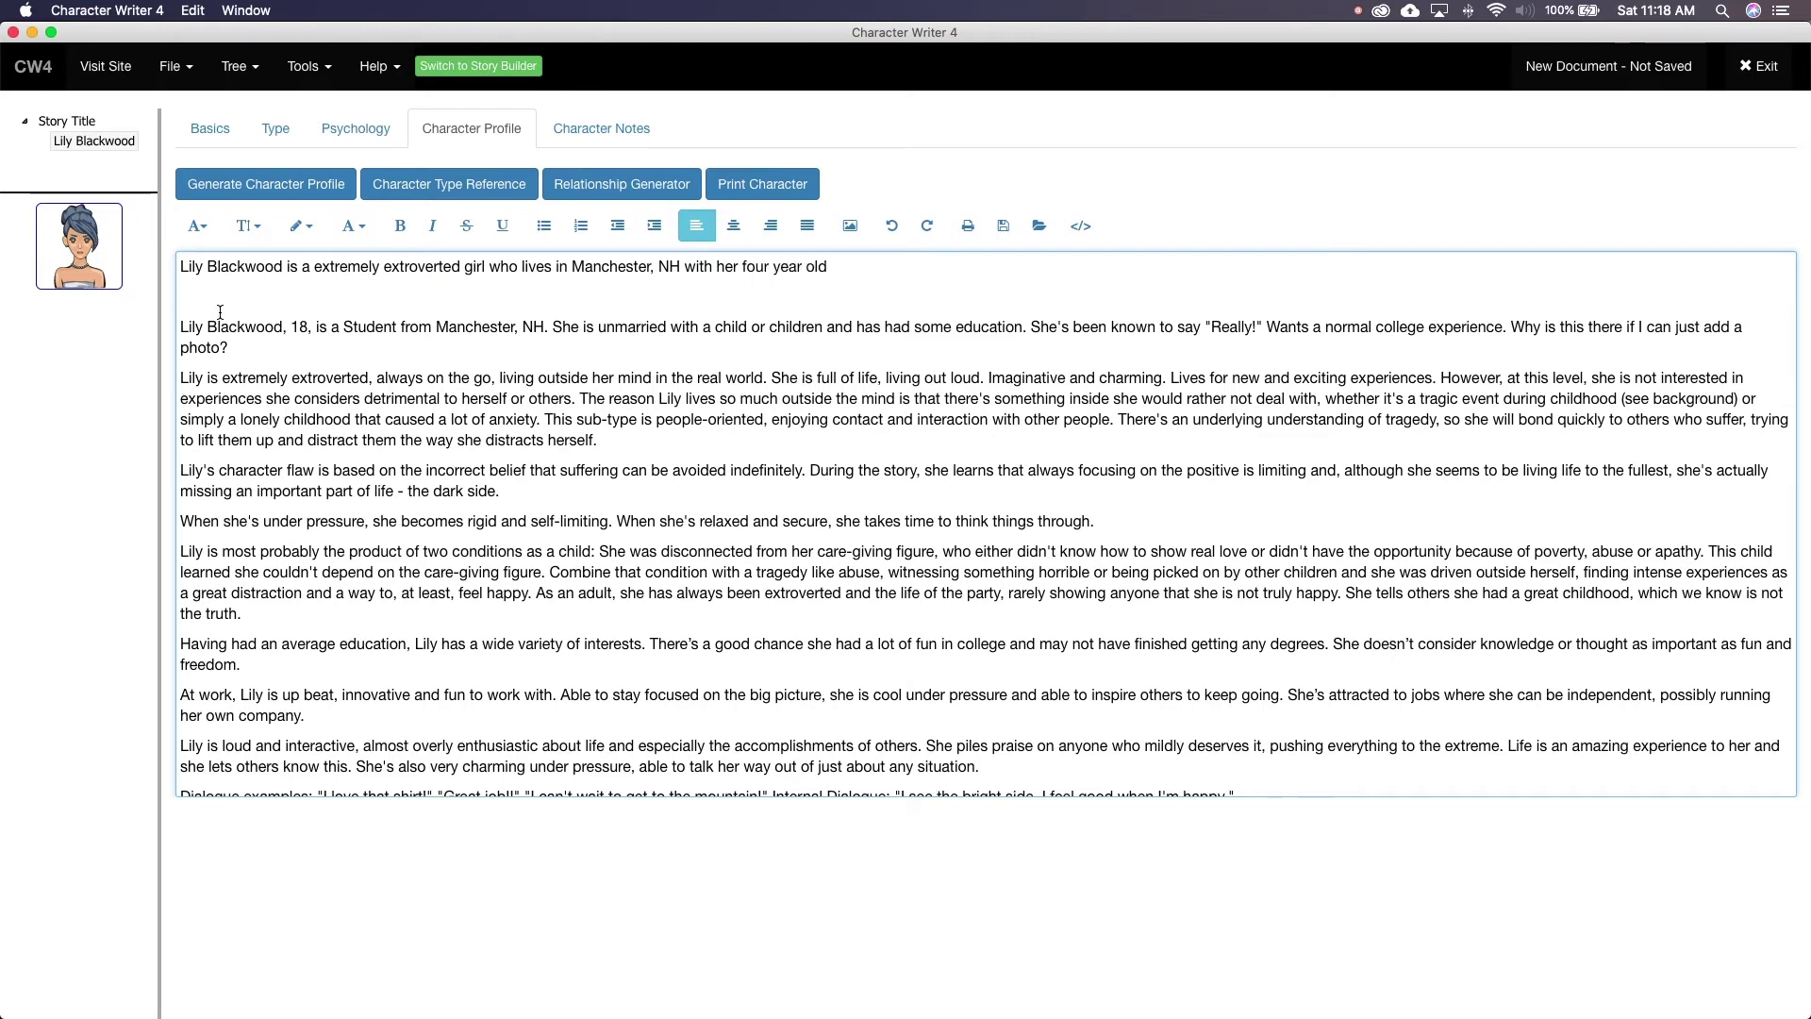
{"action": "type", "text": "daughter."}
{"action": "scroll", "coordinate": [754, 566], "scroll_direction": "down", "scroll_amount": 3}
{"action": "scroll", "coordinate": [660, 424], "scroll_direction": "up", "scroll_amount": 3}
Review the Character Helper descriptions from Character Flaw and Childhood through Relationships and Story Arc
{"action": "left_click", "coordinate": [457, 197]}
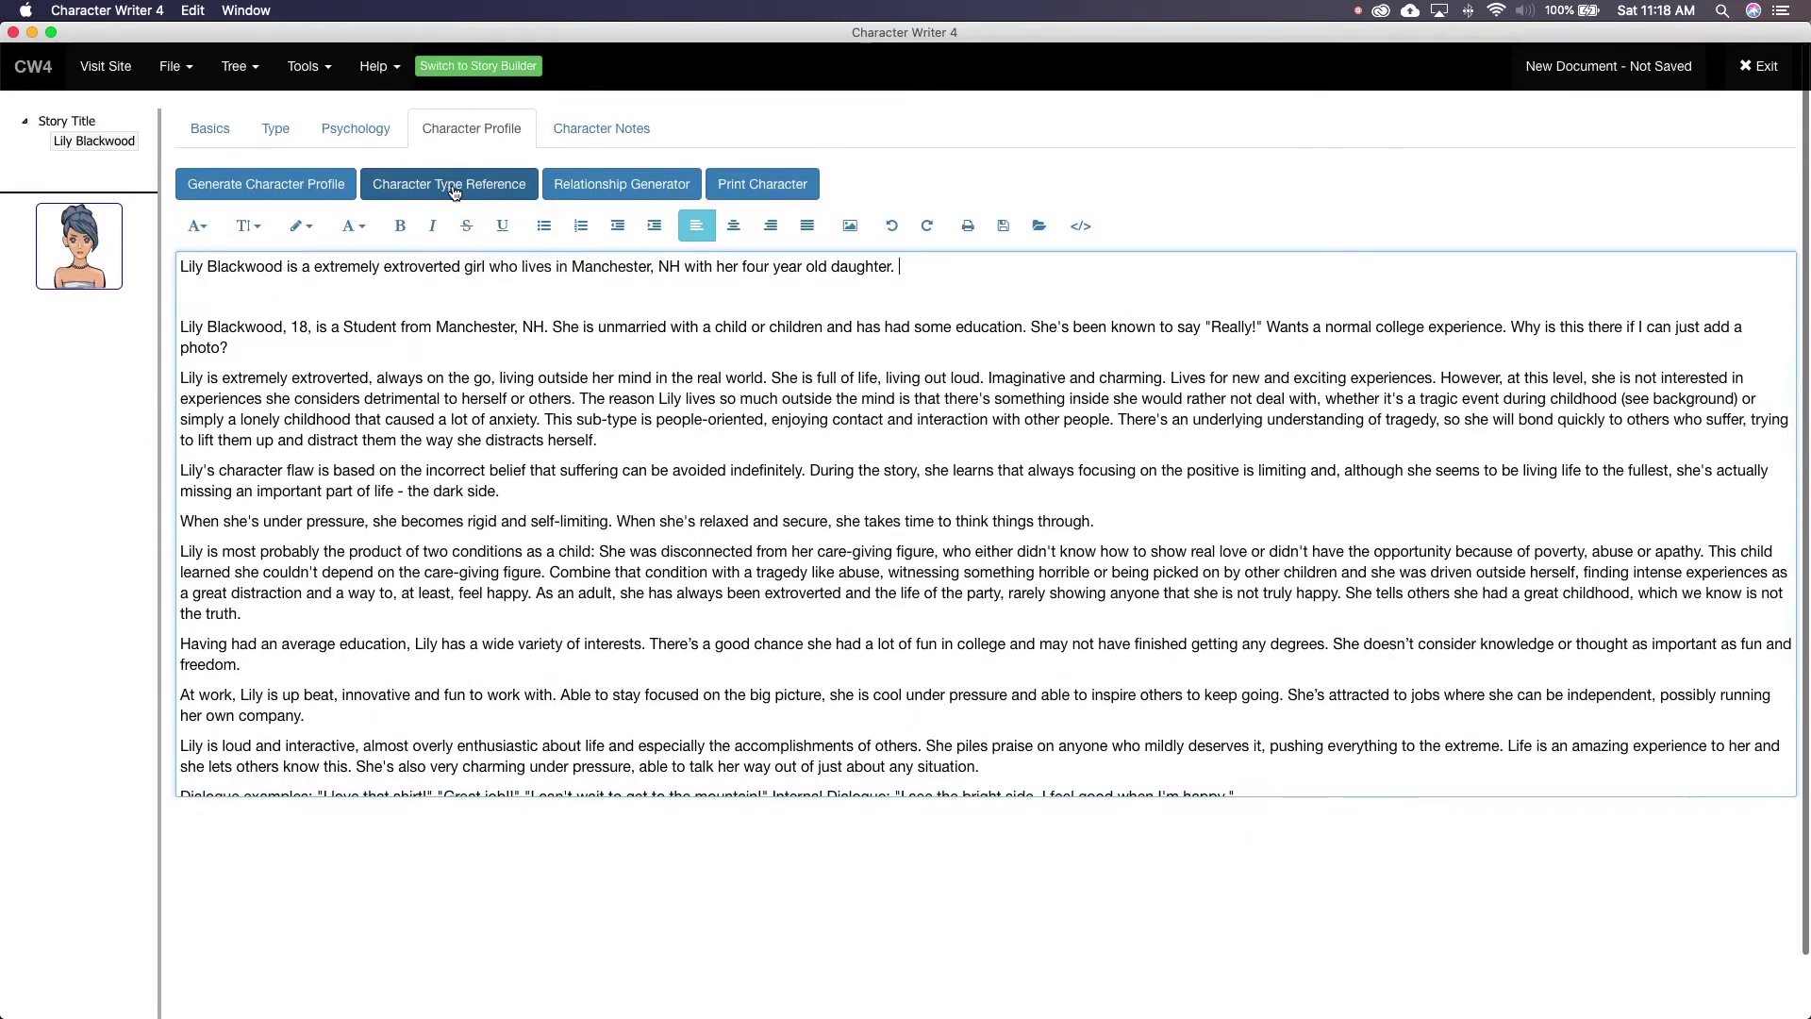
{"action": "left_click", "coordinate": [628, 428]}
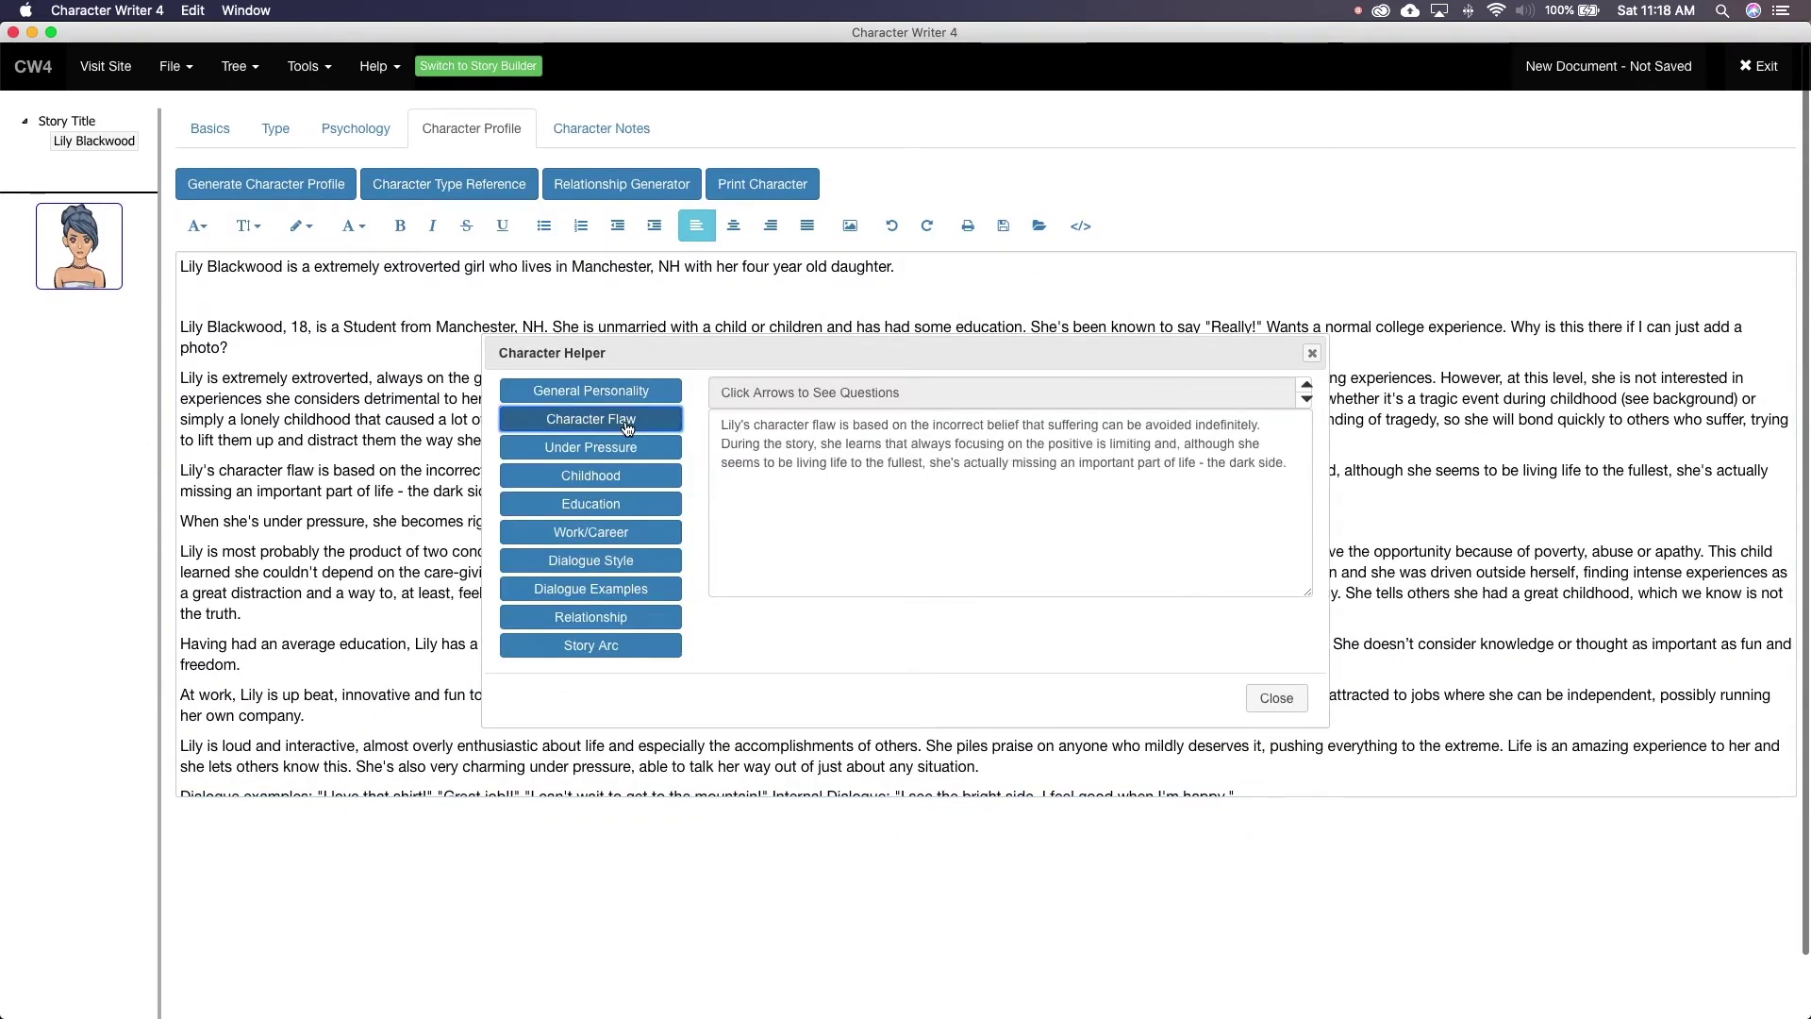
{"action": "left_click", "coordinate": [627, 475]}
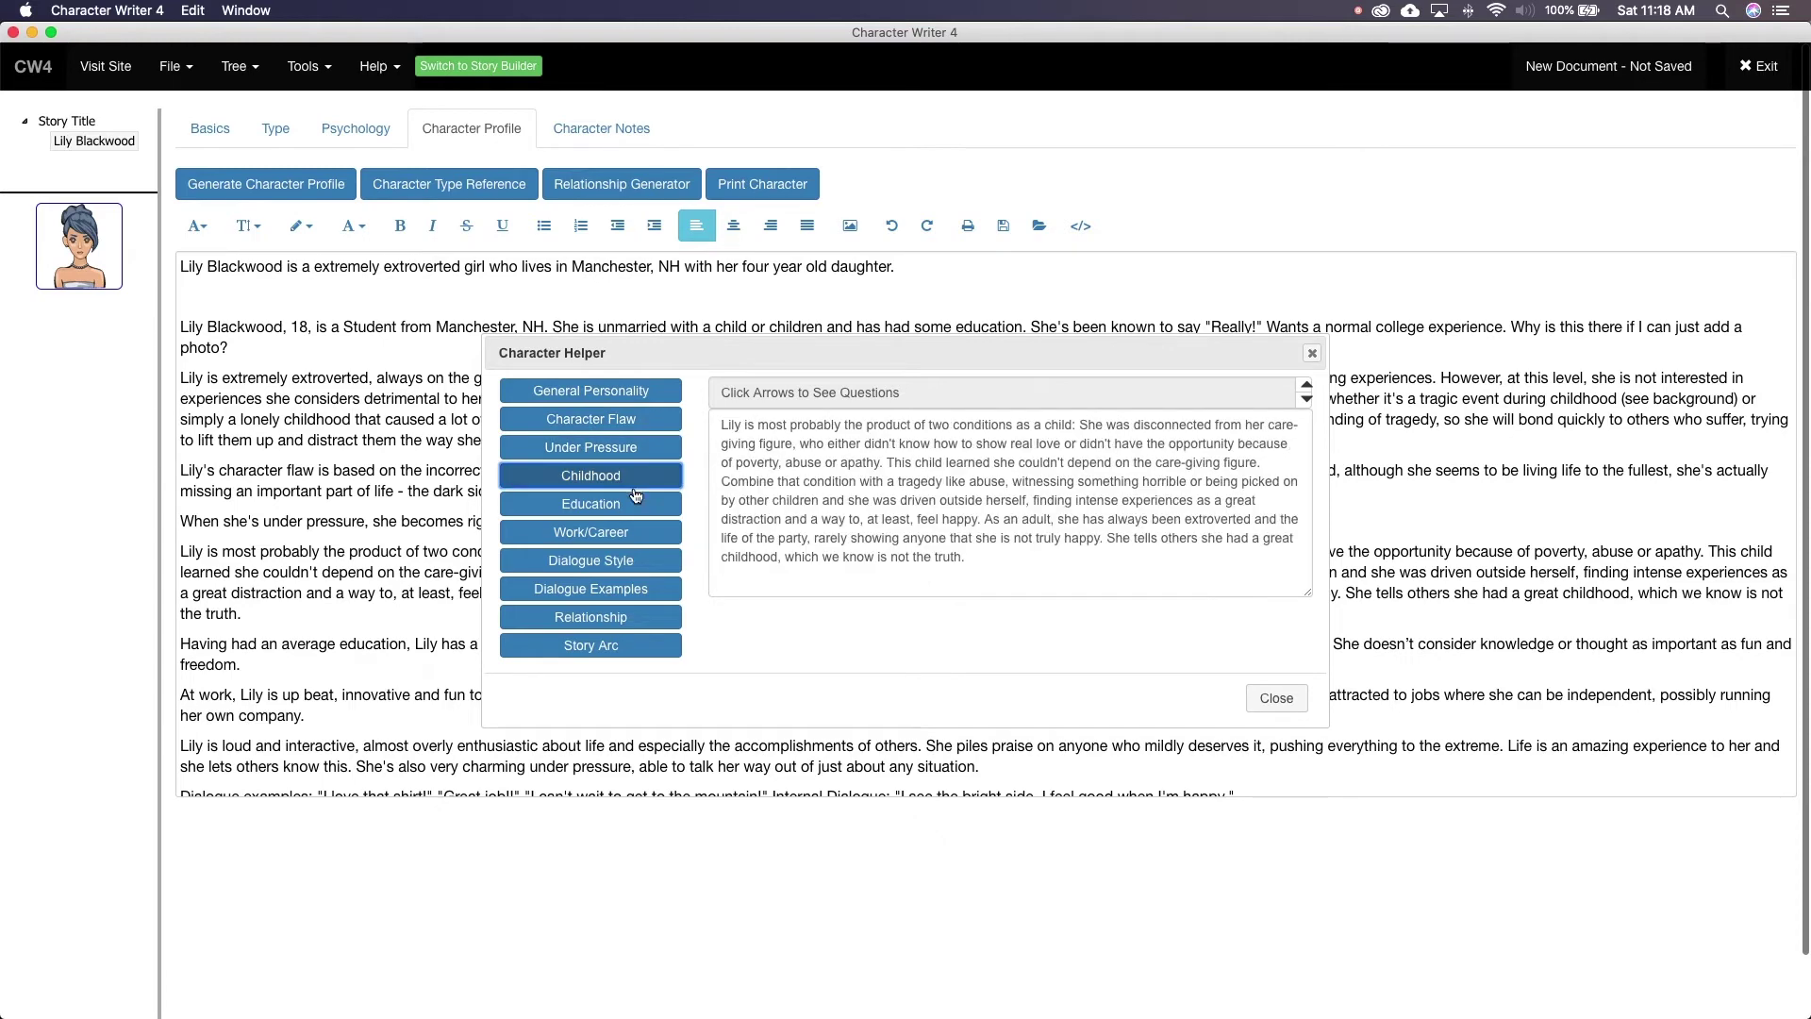
{"action": "left_click", "coordinate": [631, 503]}
{"action": "left_click", "coordinate": [635, 533]}
{"action": "left_click", "coordinate": [639, 560]}
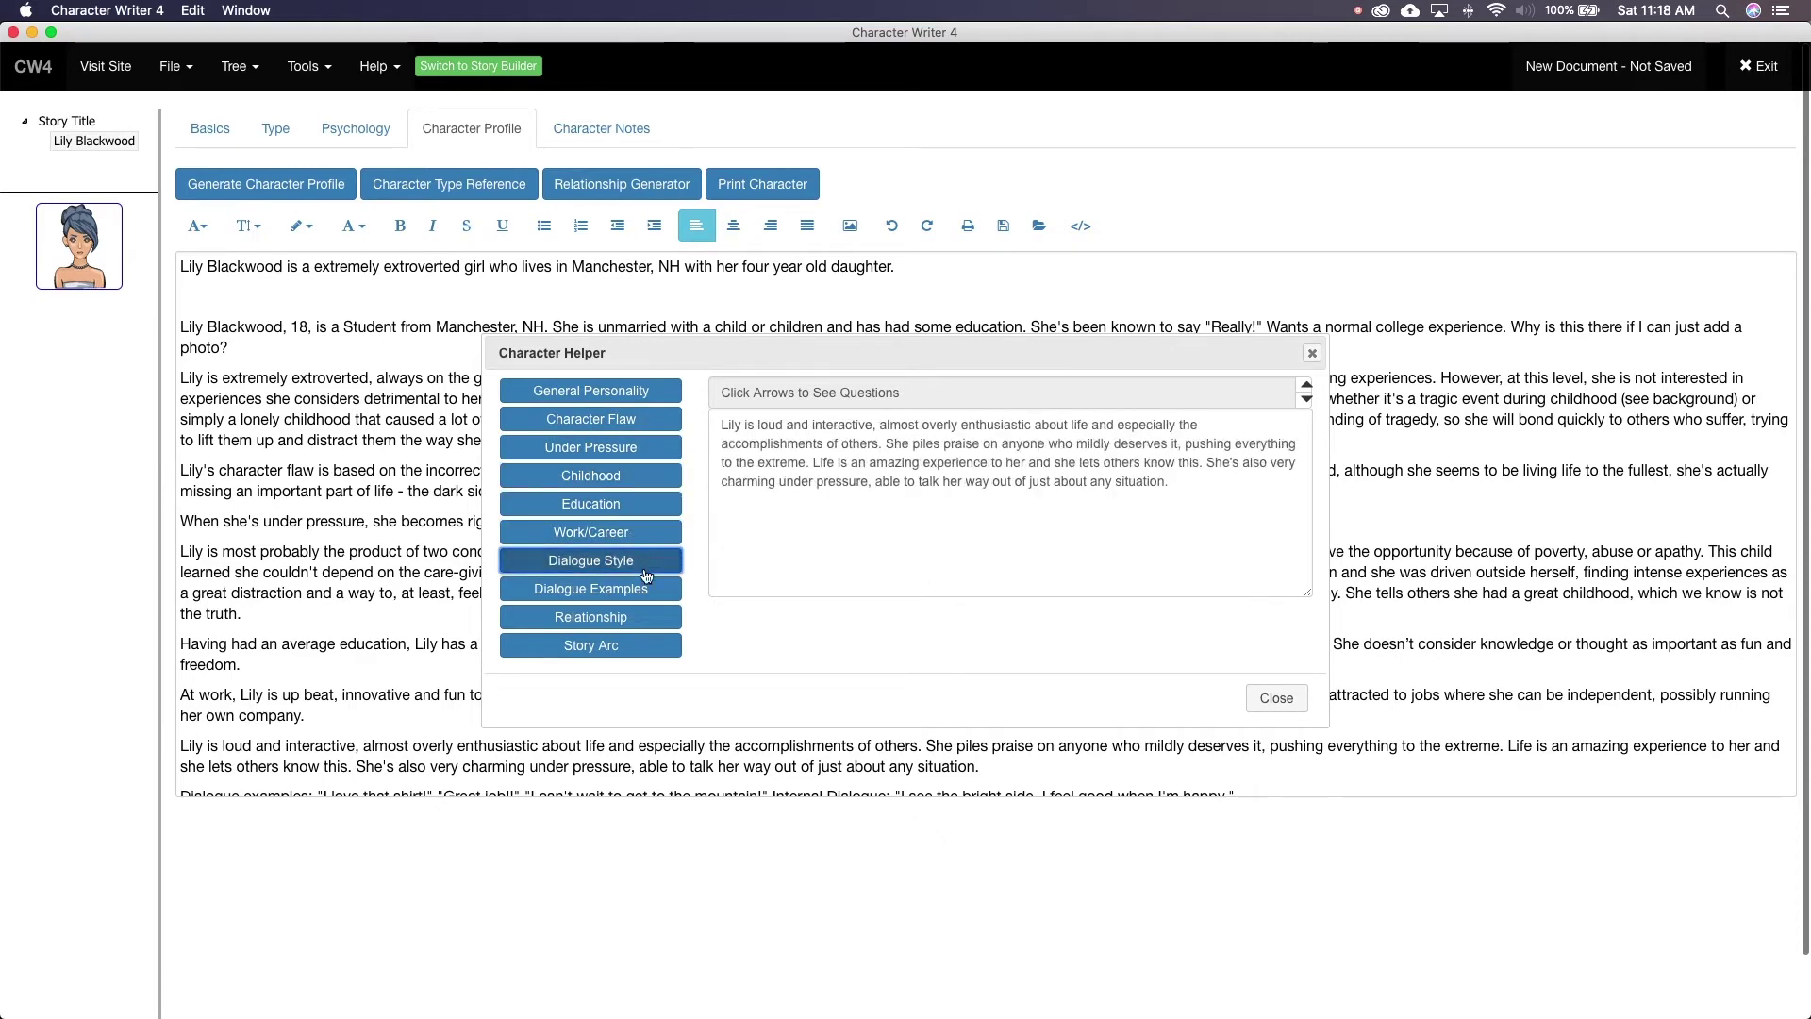
{"action": "left_click", "coordinate": [641, 588]}
{"action": "left_click", "coordinate": [644, 621]}
{"action": "left_click", "coordinate": [641, 649]}
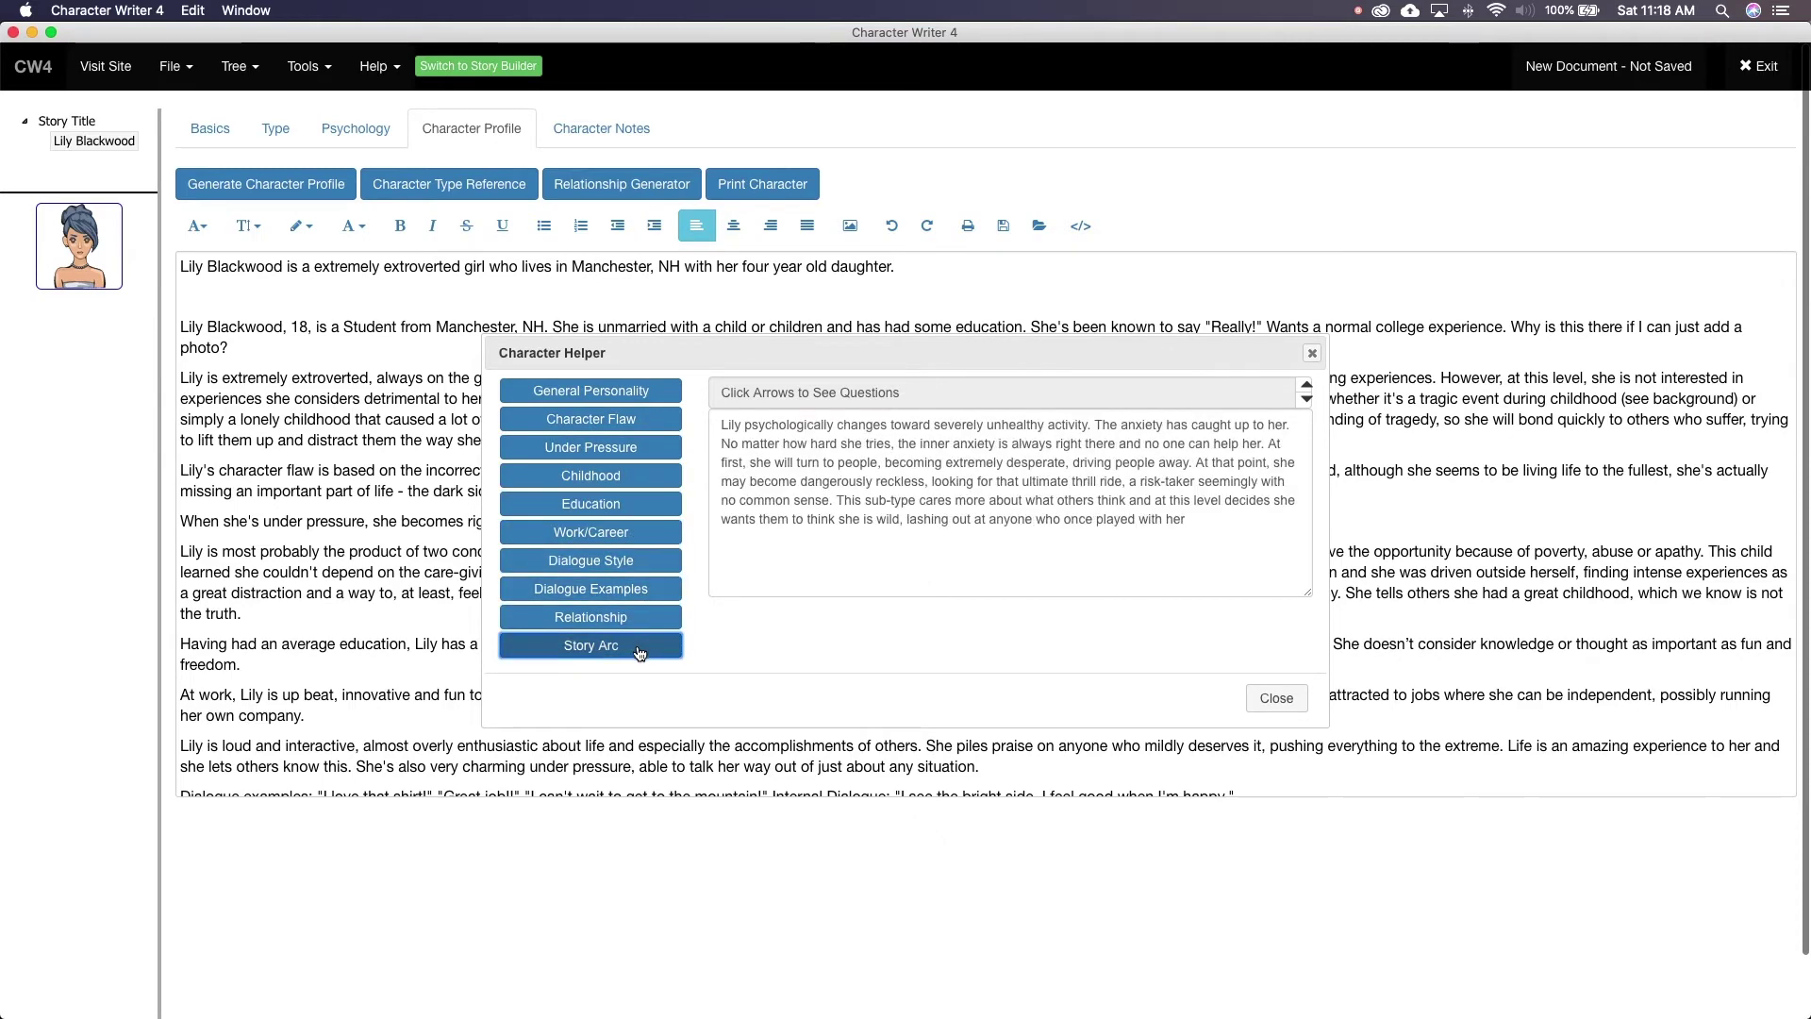
Close the Character Helper and bring up the character type questions
{"action": "left_click", "coordinate": [1312, 352]}
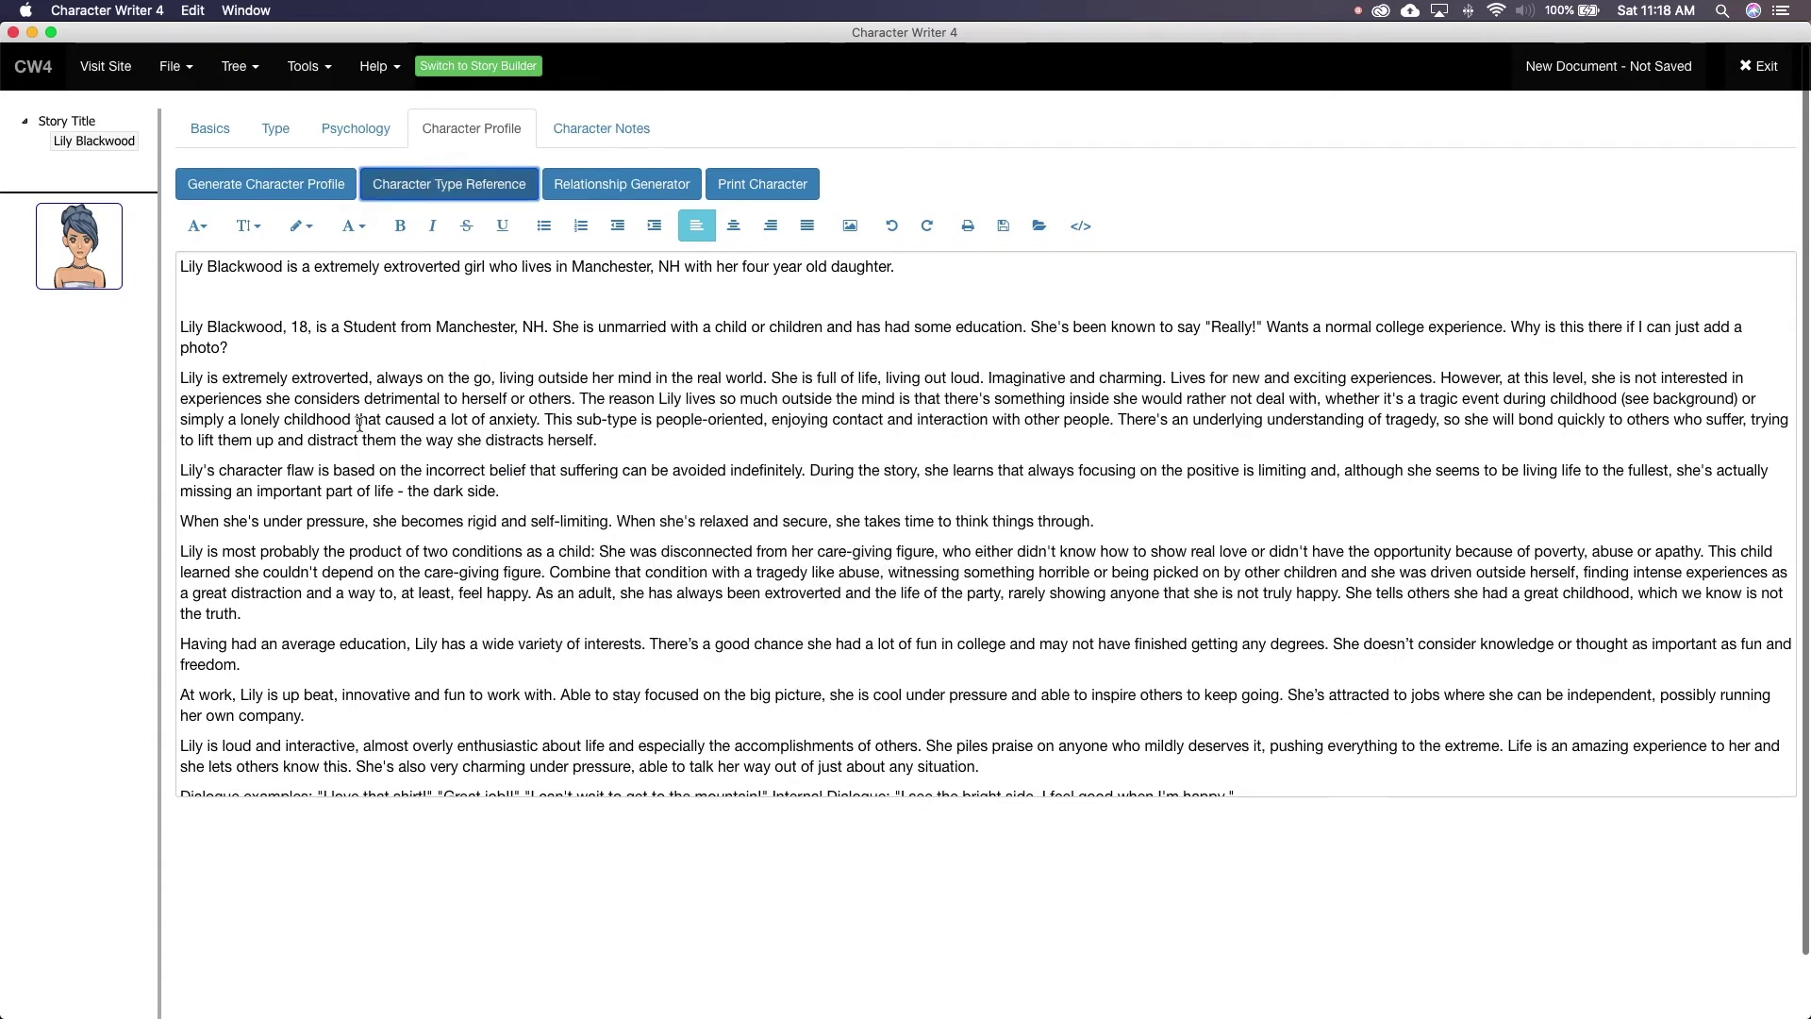
{"action": "left_click_drag", "start_coordinate": [180, 323], "coordinate": [1394, 834]}
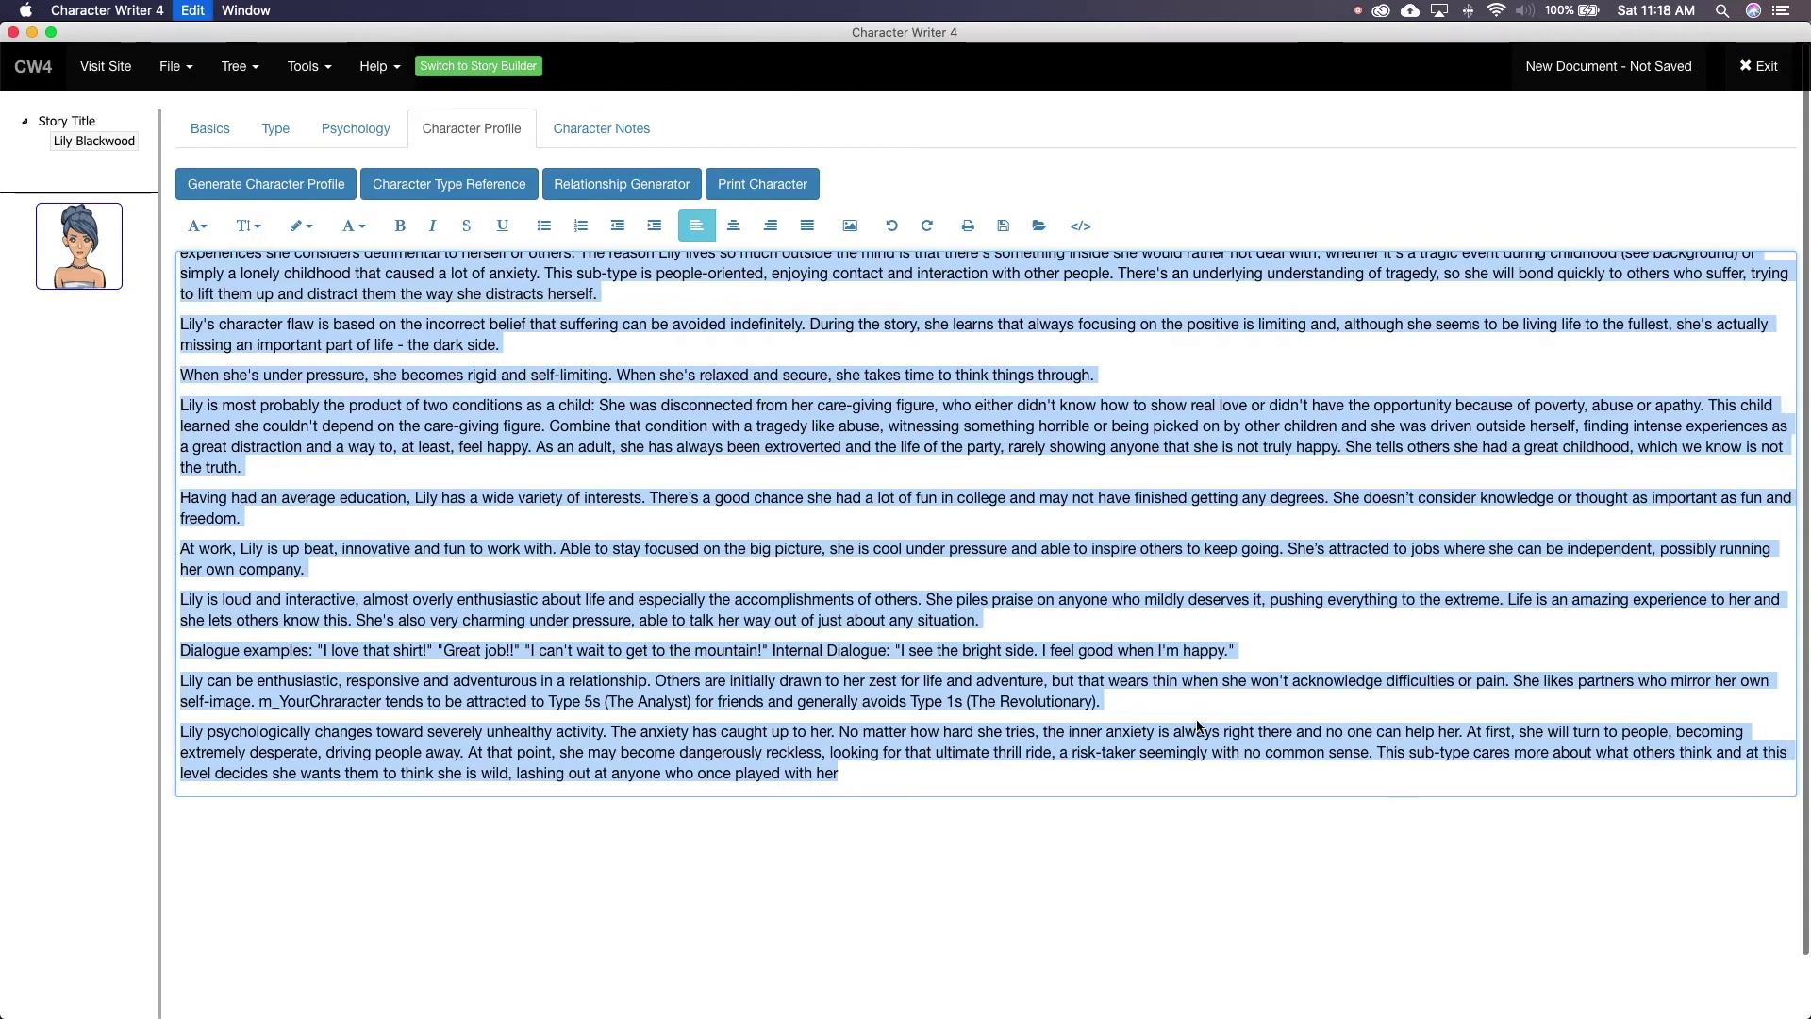
{"action": "scroll", "coordinate": [531, 352], "scroll_direction": "up", "scroll_amount": 3}
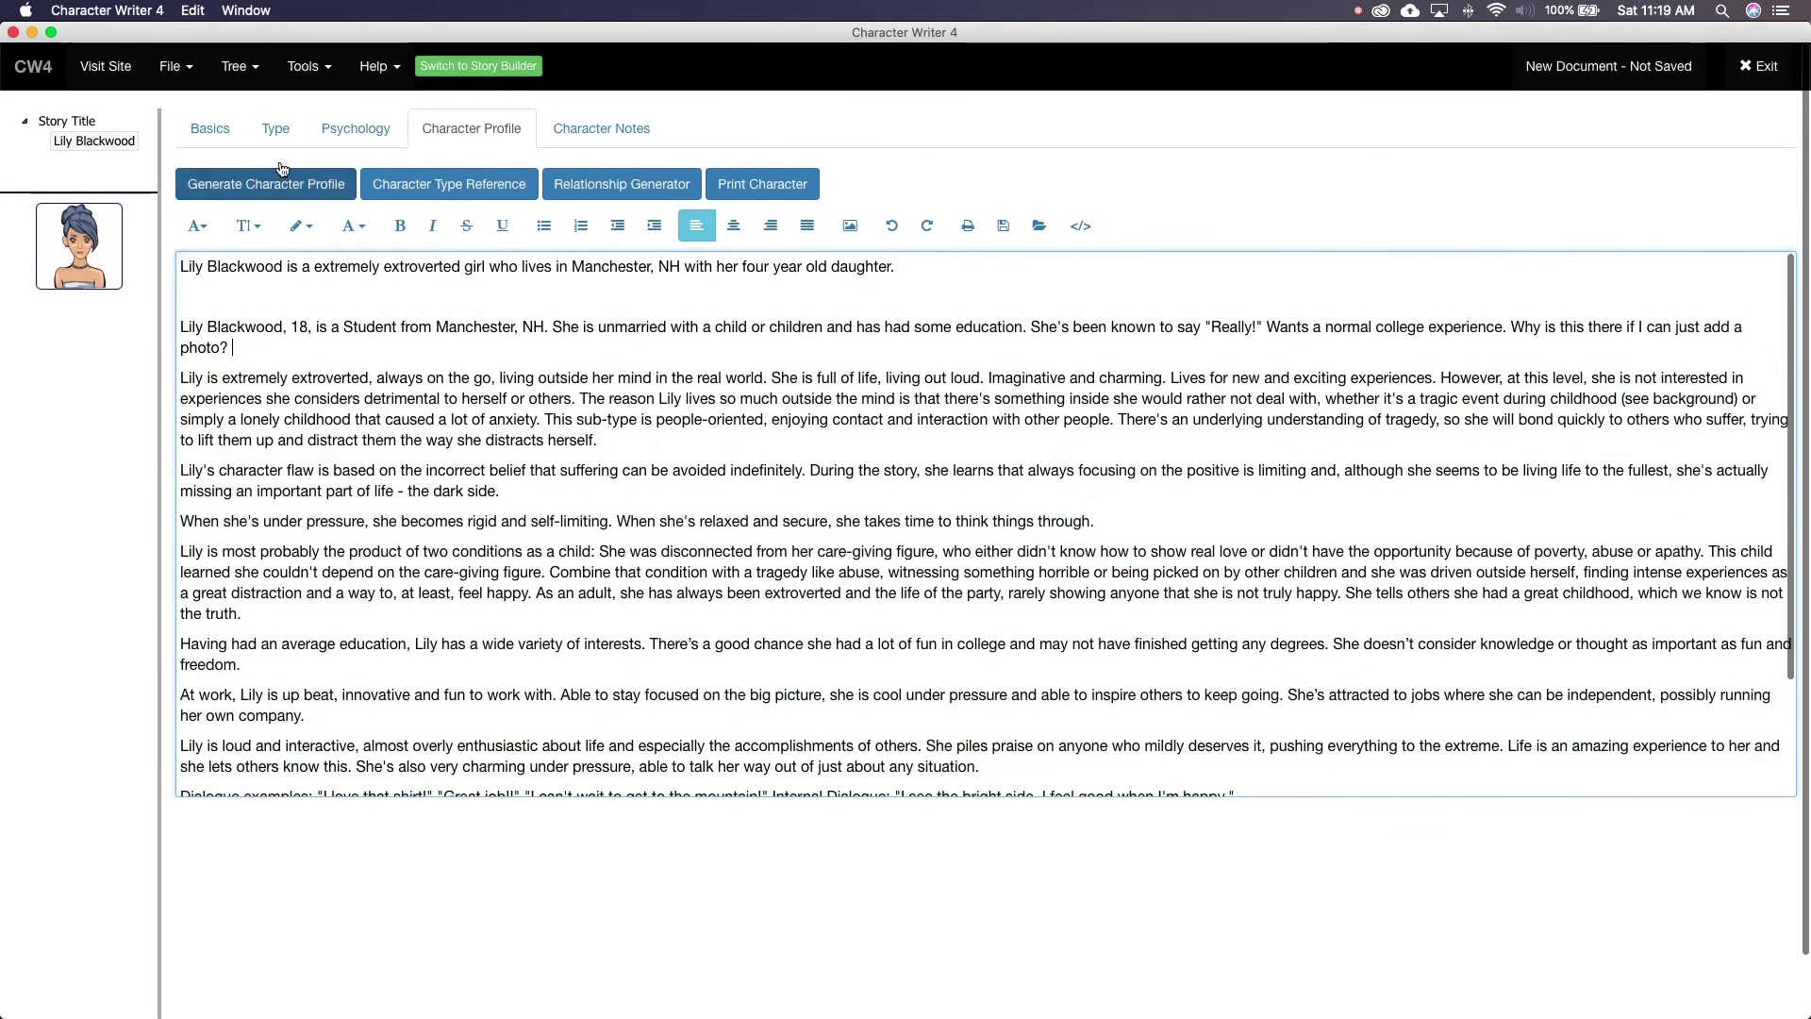
{"action": "left_click", "coordinate": [275, 129]}
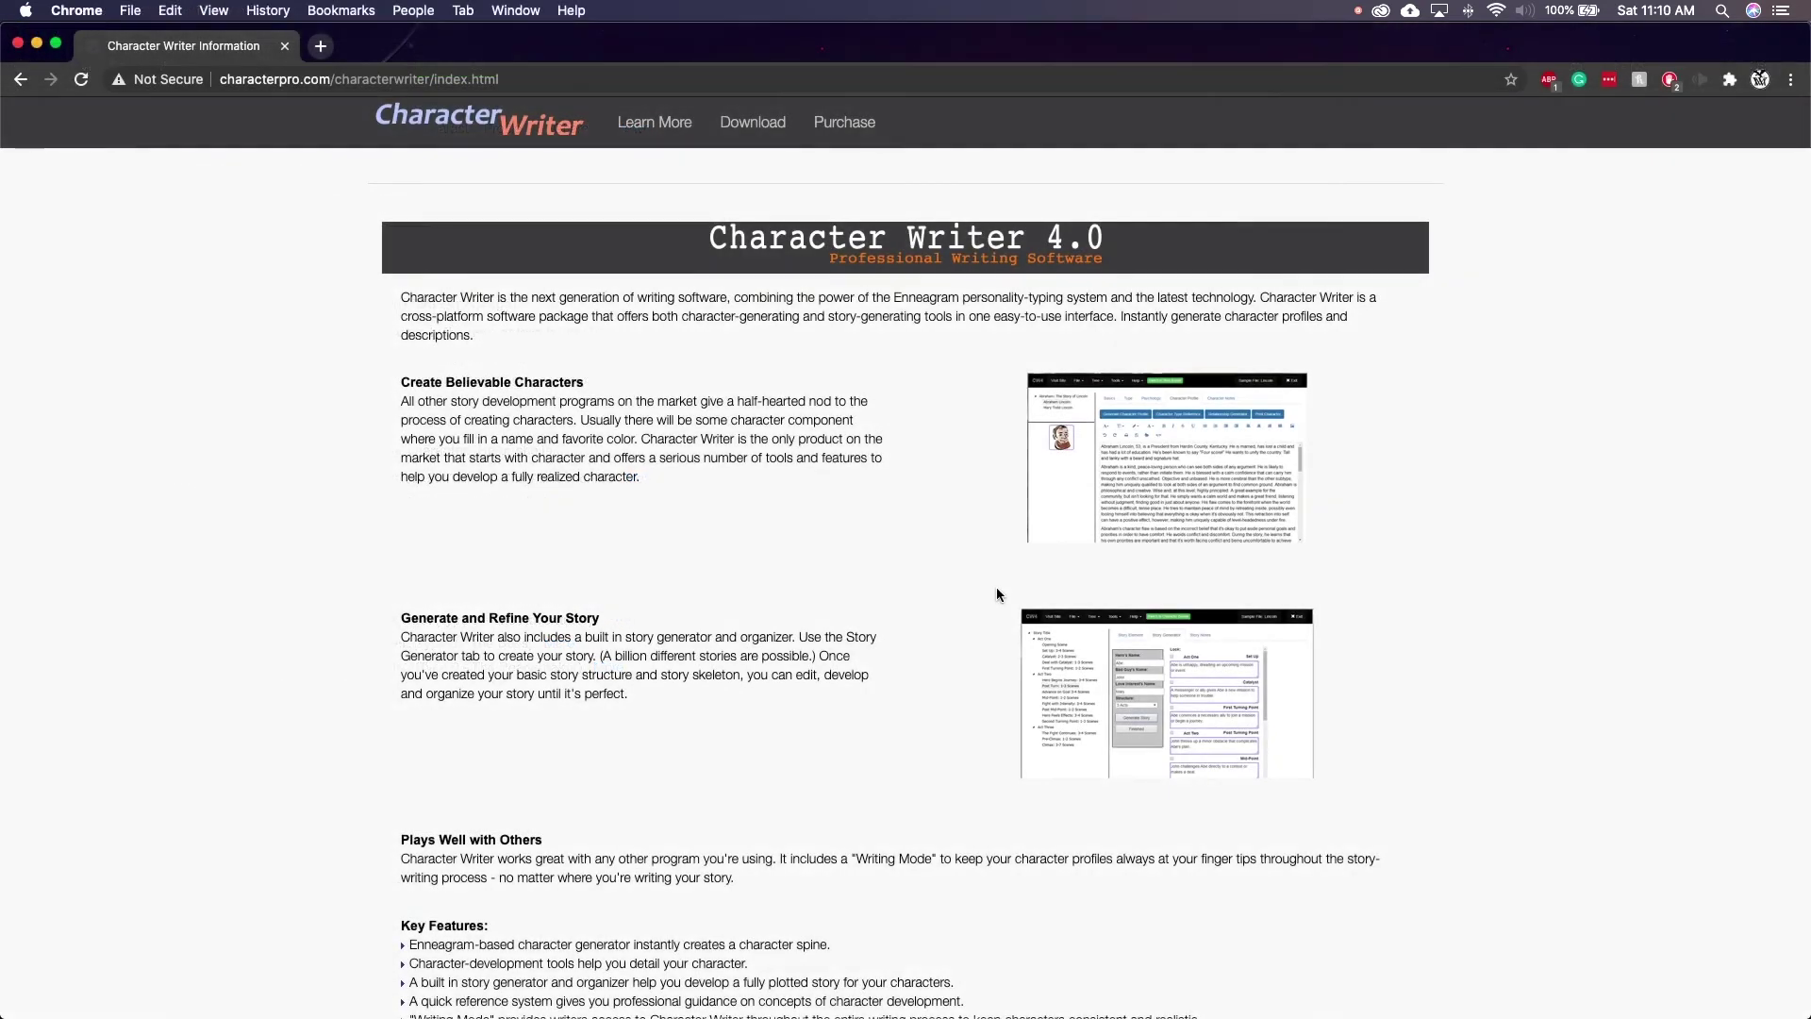
{"action": "scroll", "coordinate": [997, 591], "scroll_direction": "down", "scroll_amount": 3}
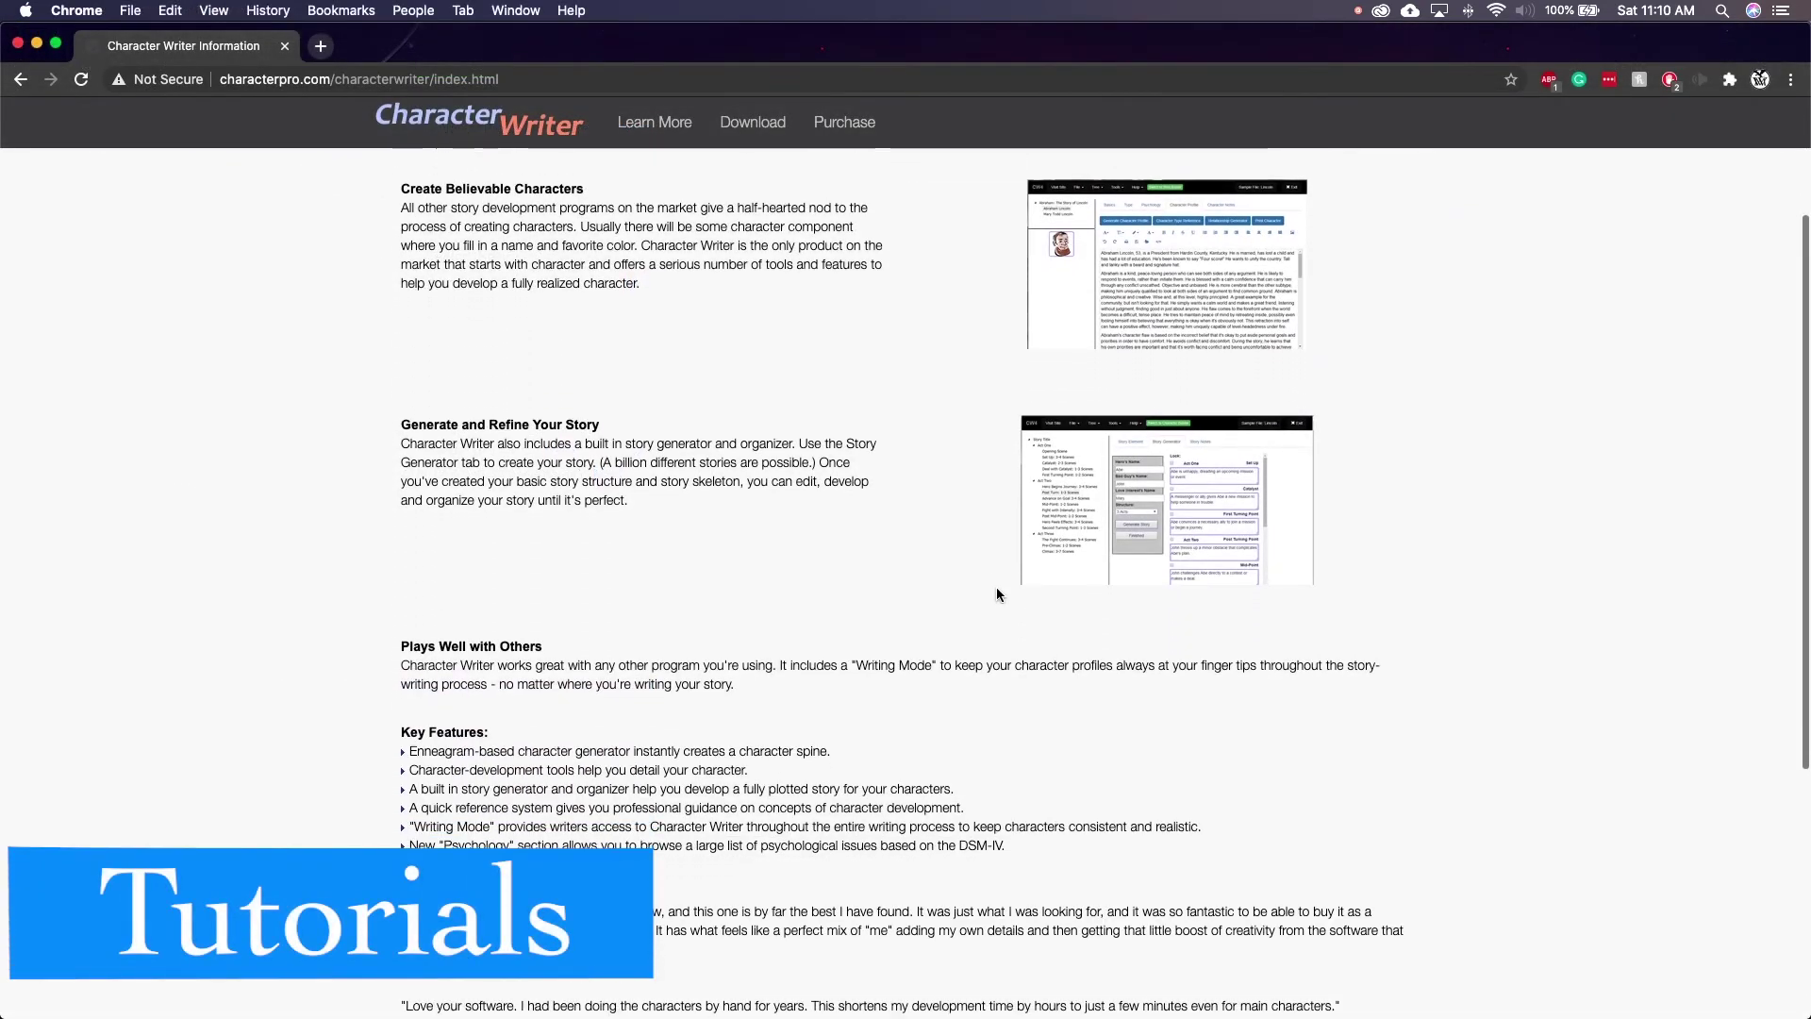
{"action": "scroll", "coordinate": [977, 586], "scroll_direction": "down", "scroll_amount": 4}
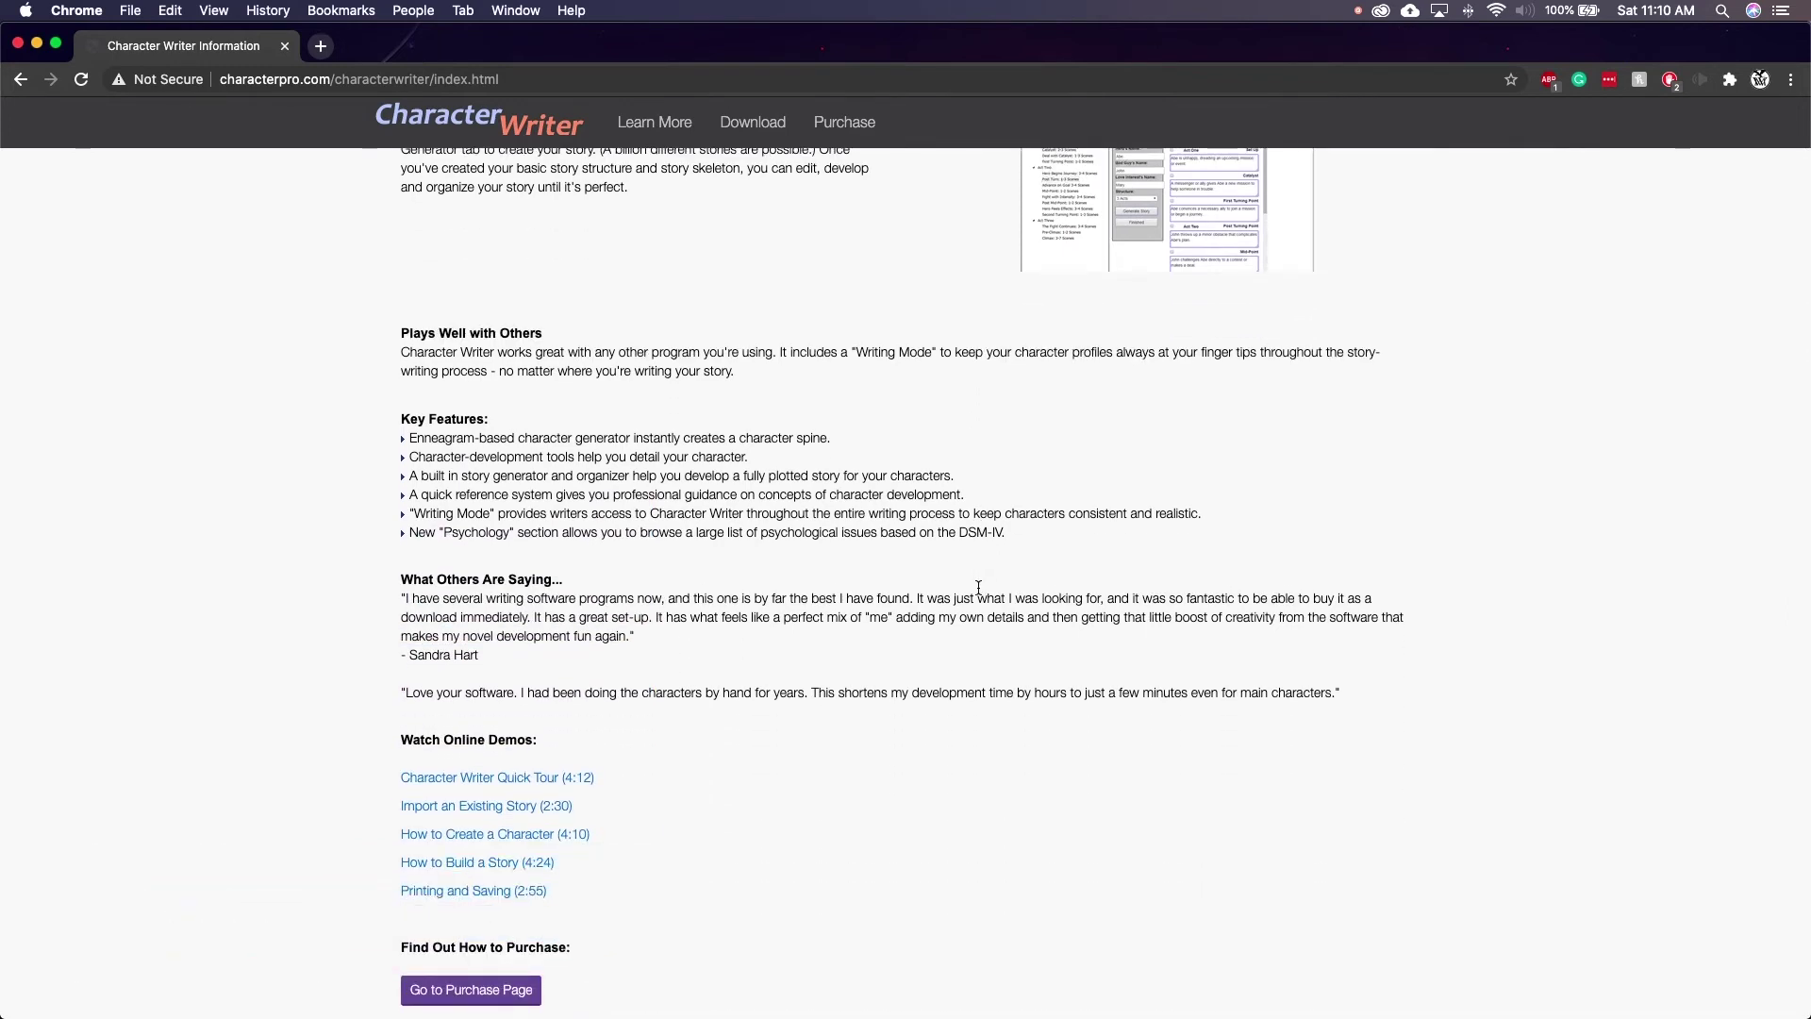
{"action": "scroll", "coordinate": [978, 586], "scroll_direction": "down", "scroll_amount": 2}
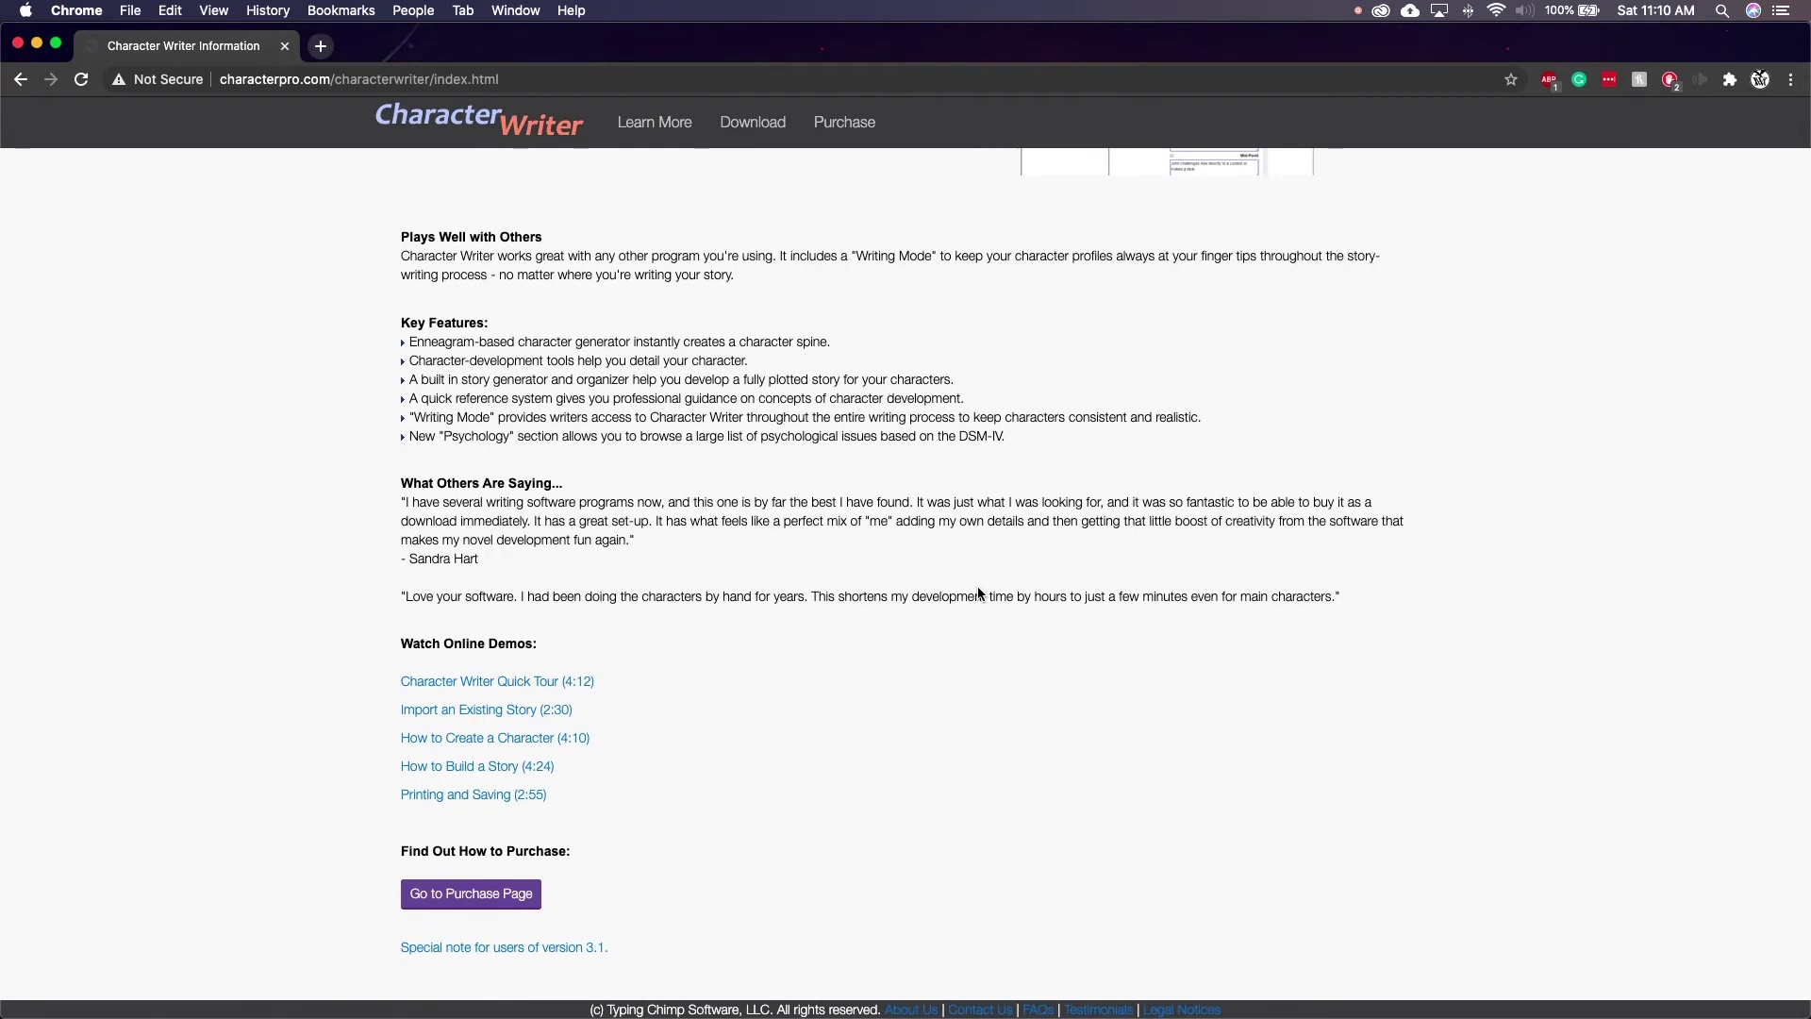
{"action": "scroll", "coordinate": [977, 586], "scroll_direction": "up", "scroll_amount": 8}
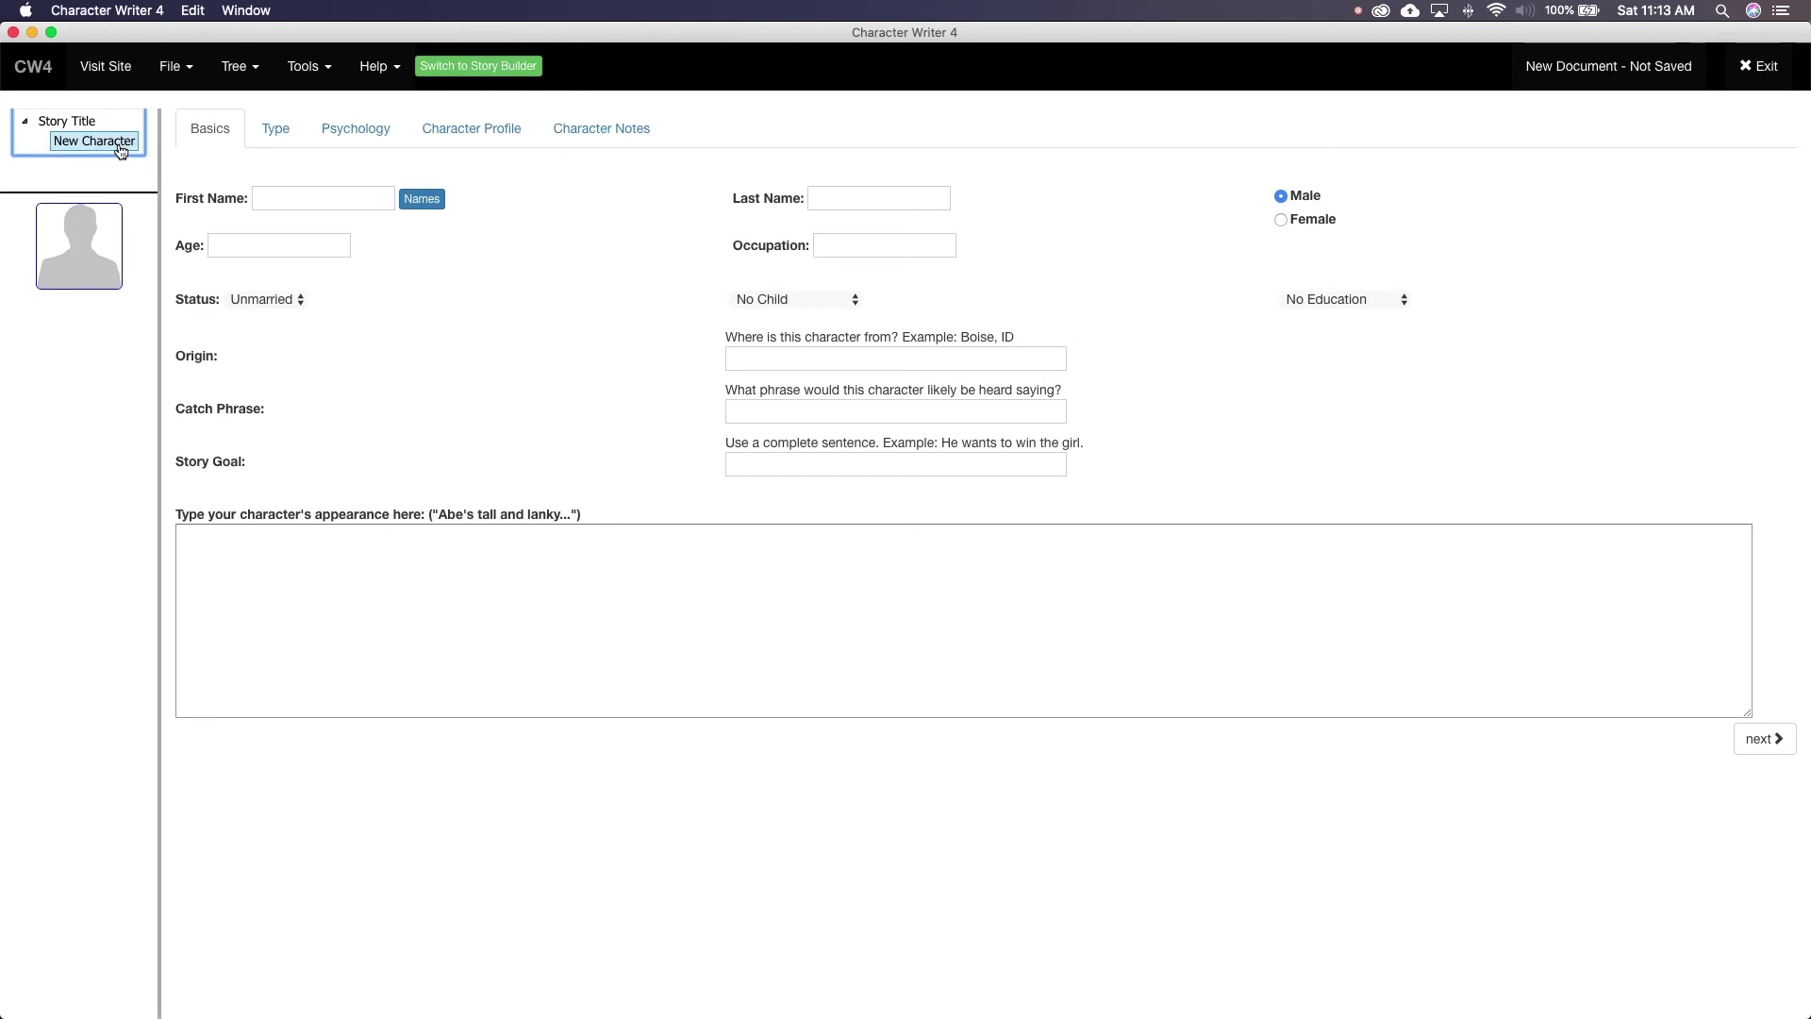
Add another character to the story from the New Character entry's context menu
{"action": "scroll", "coordinate": [113, 146], "scroll_direction": "down", "scroll_amount": 2}
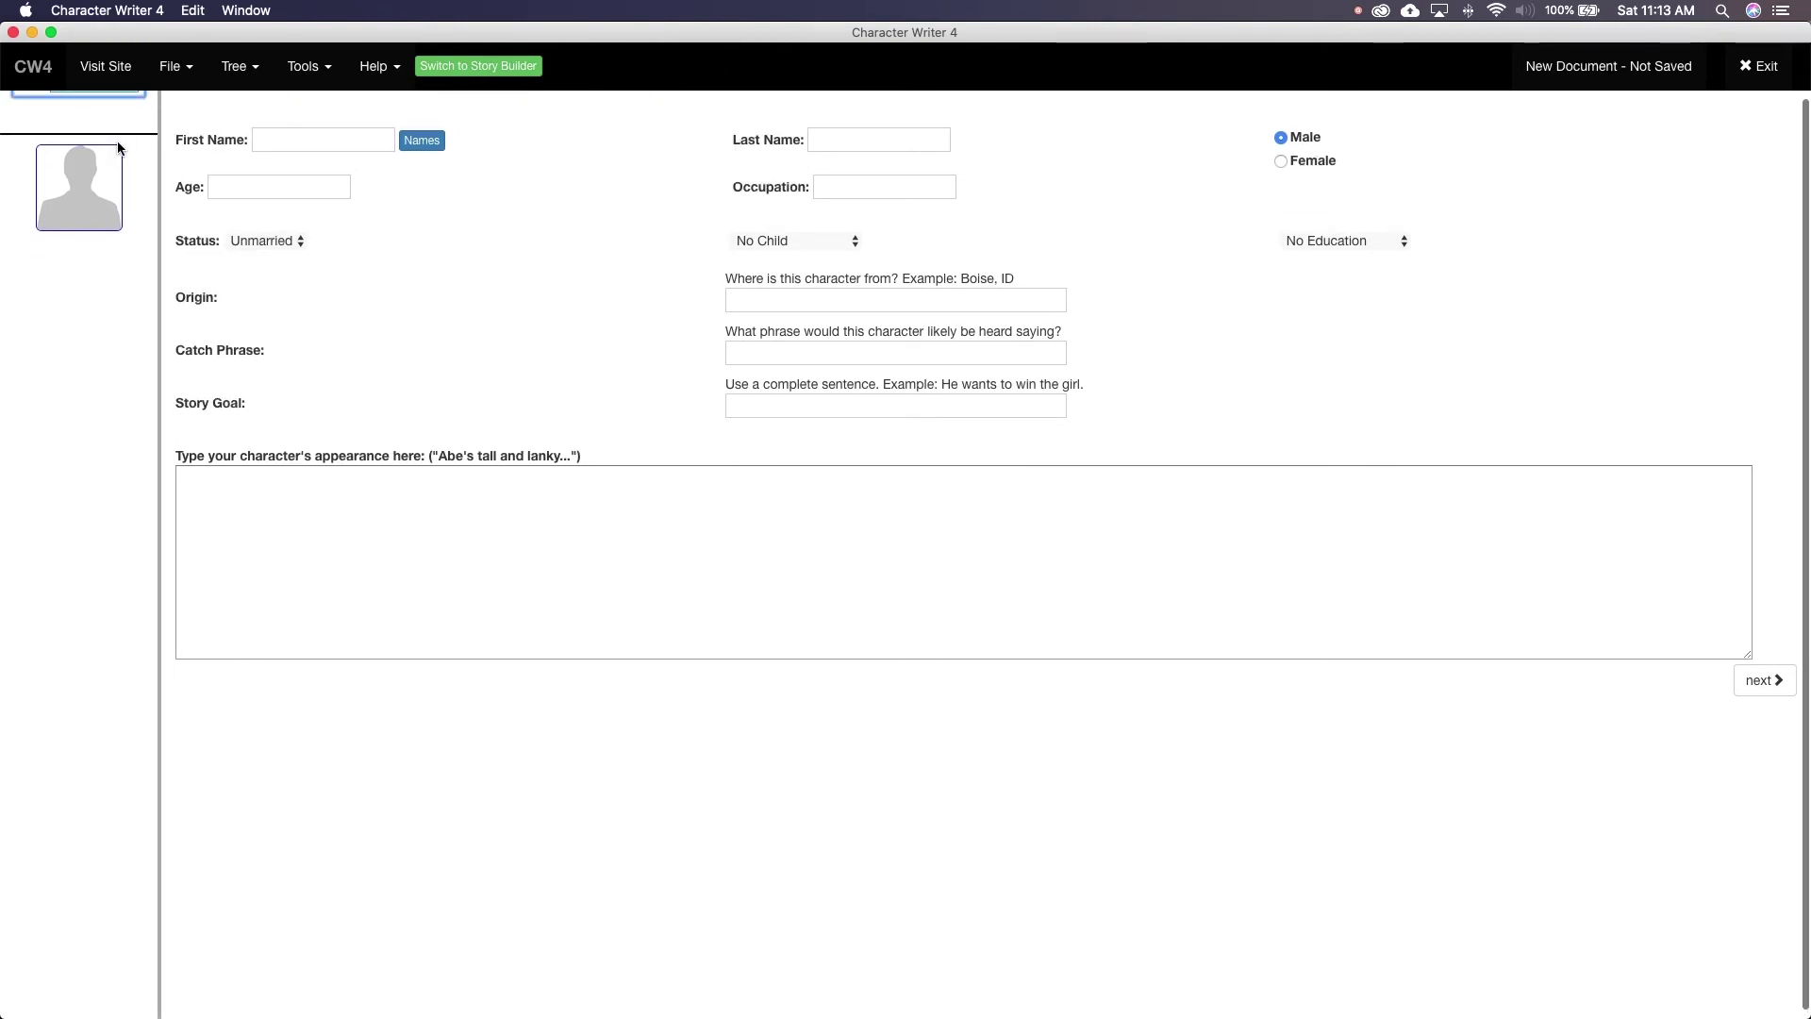
{"action": "scroll", "coordinate": [85, 139], "scroll_direction": "up", "scroll_amount": 2}
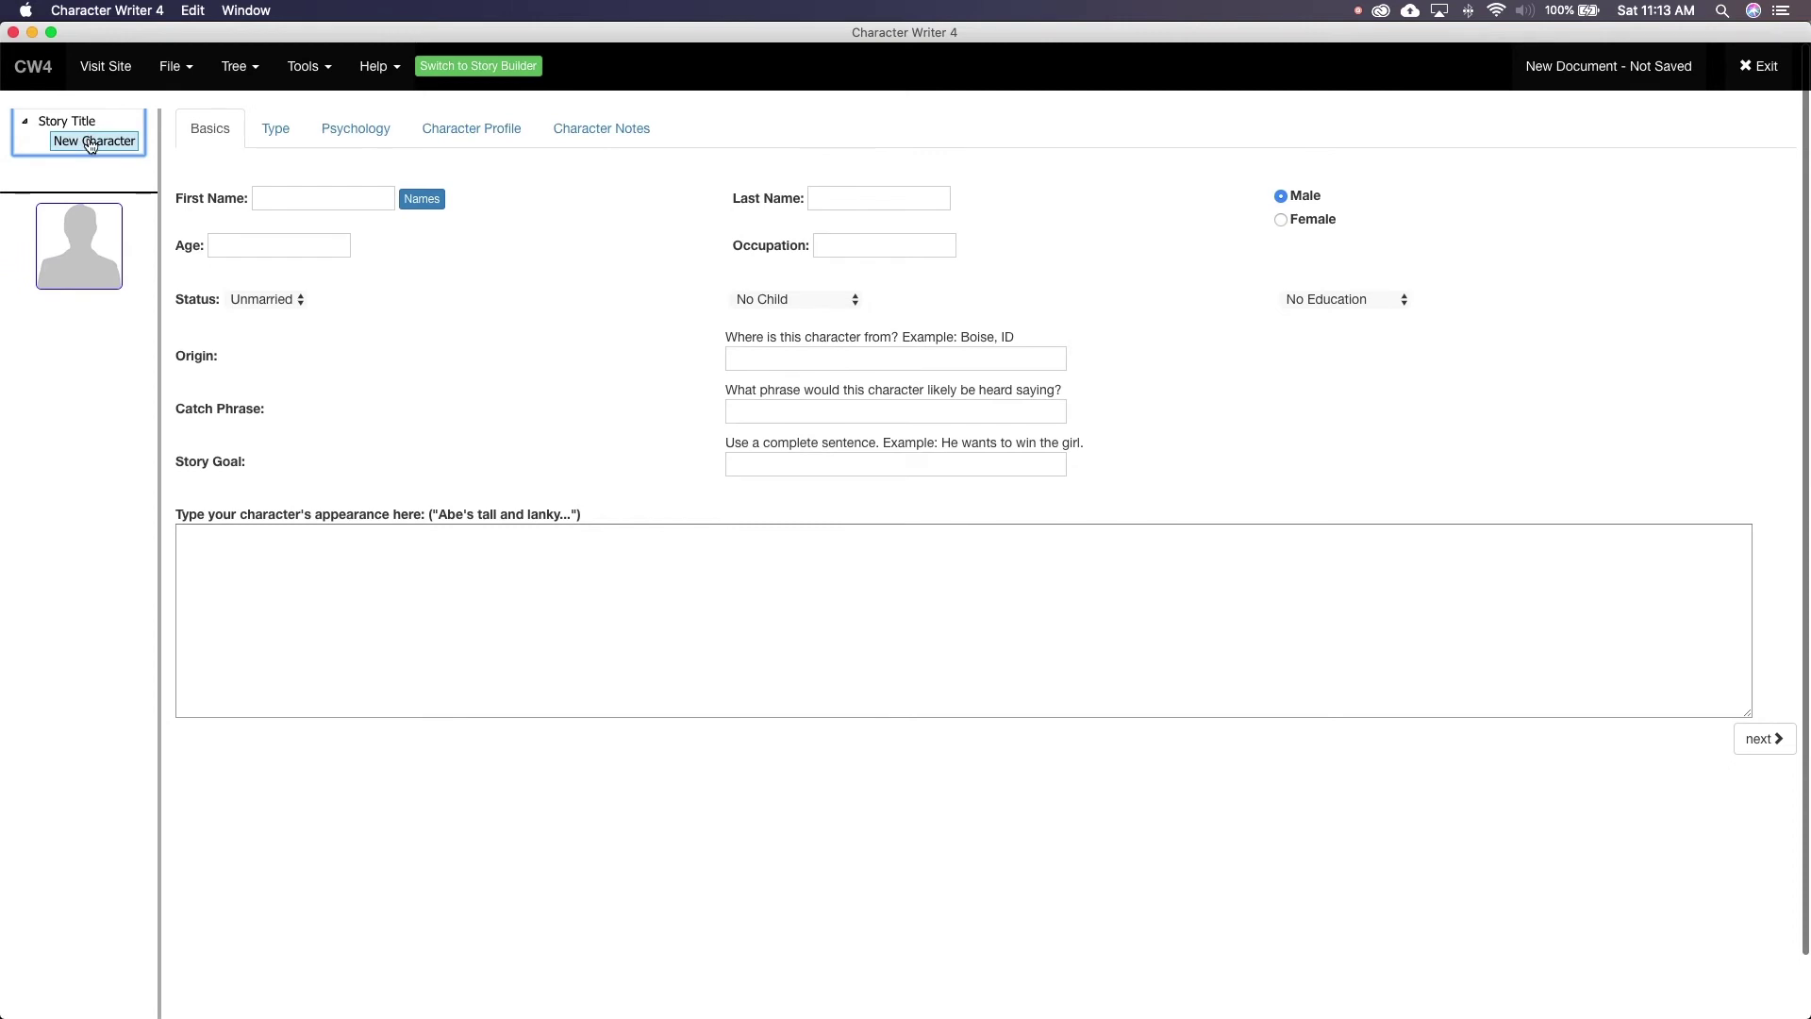
{"action": "right_click", "coordinate": [90, 144]}
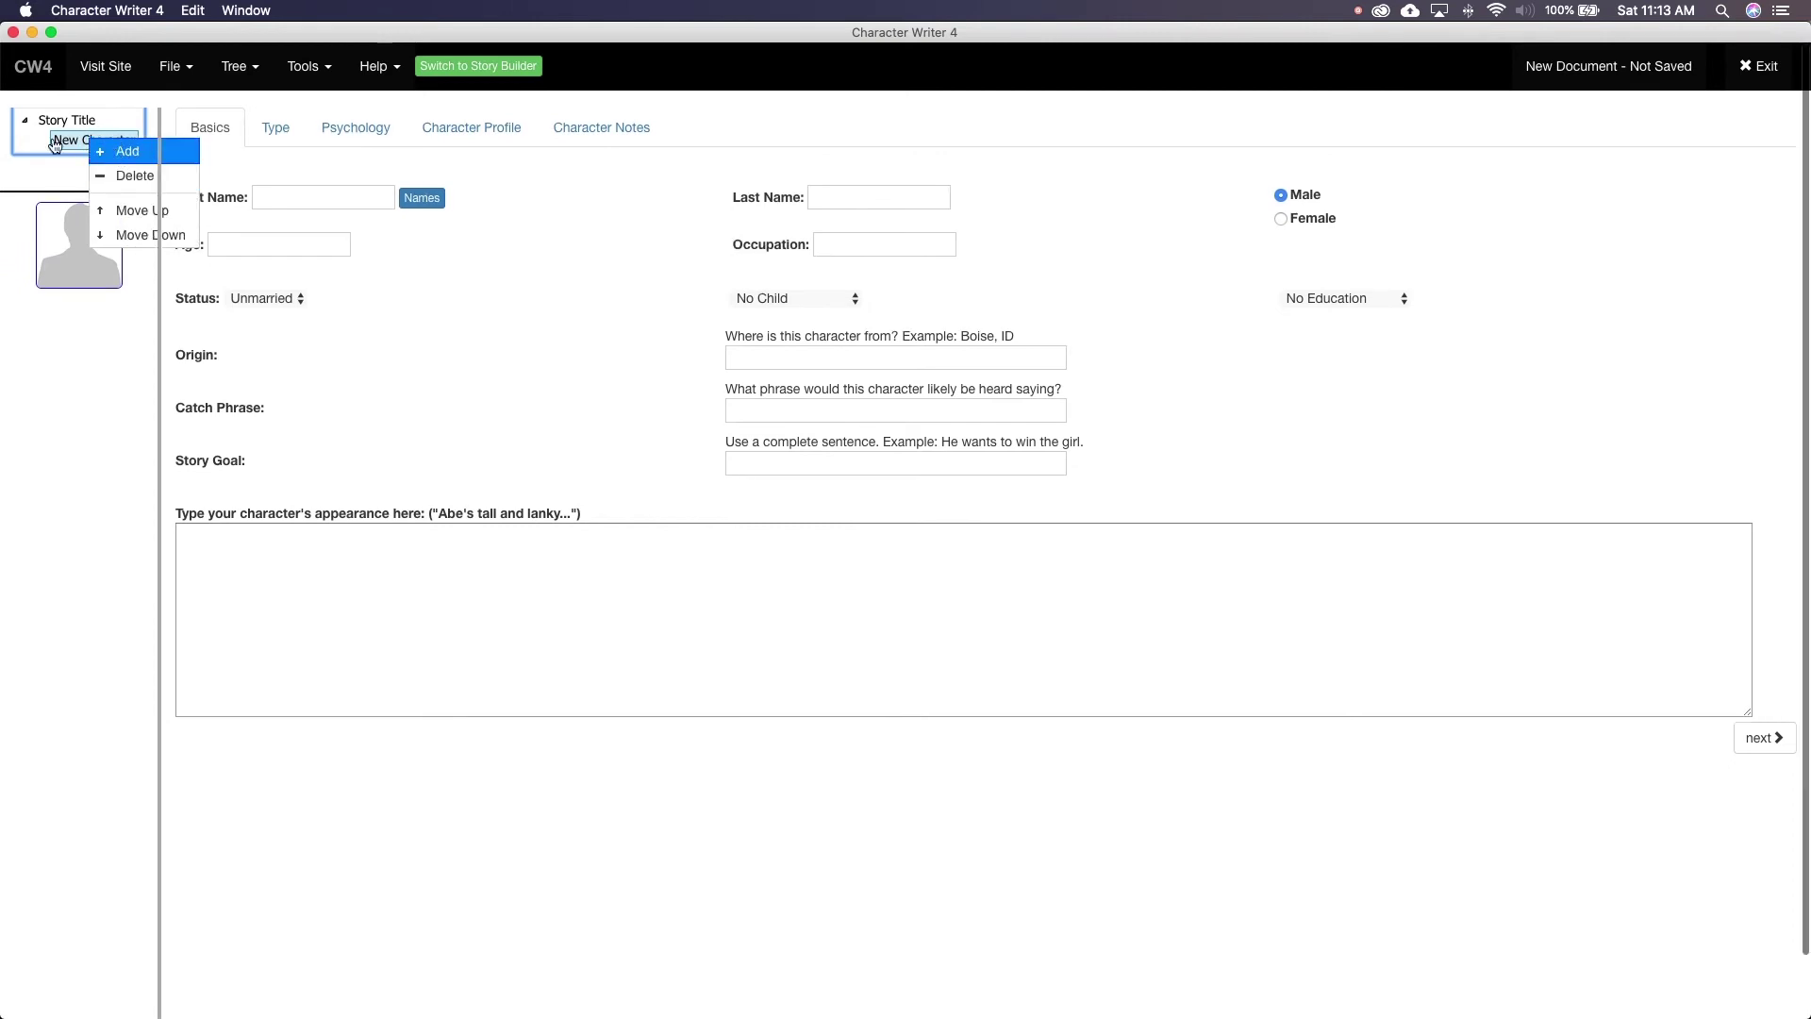
{"action": "left_click", "coordinate": [83, 146]}
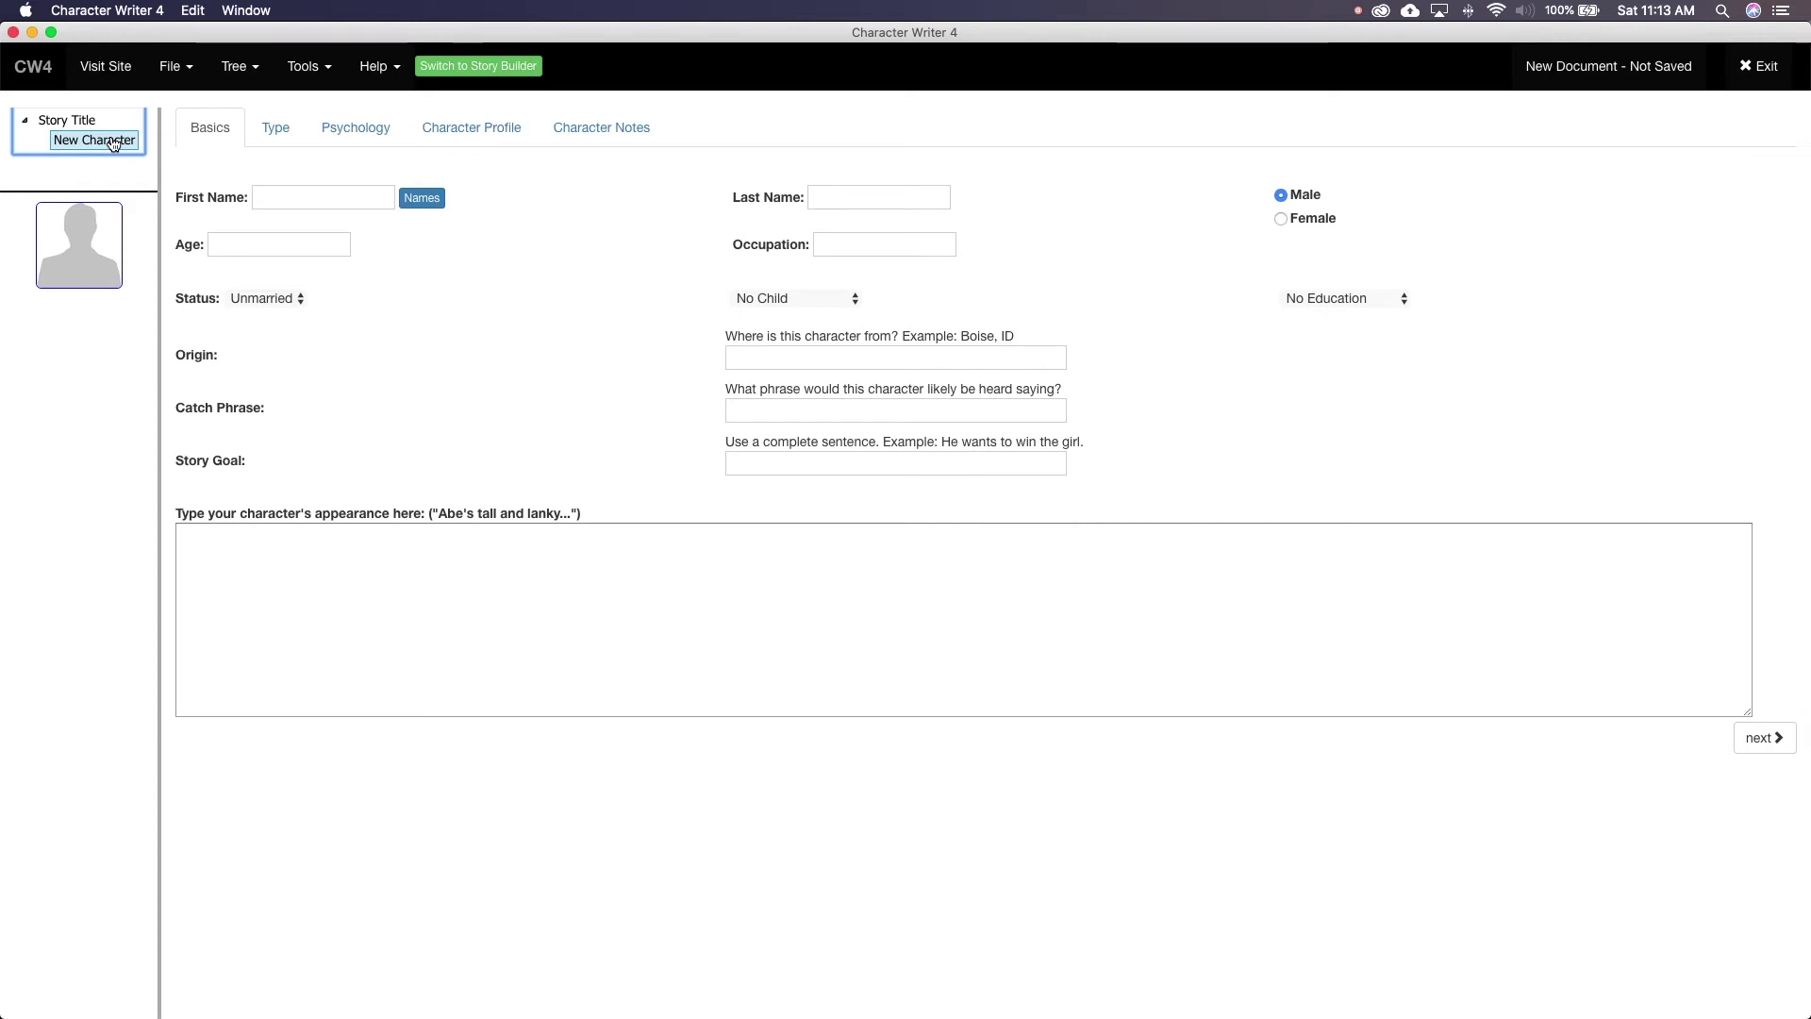
{"action": "left_click", "coordinate": [343, 200]}
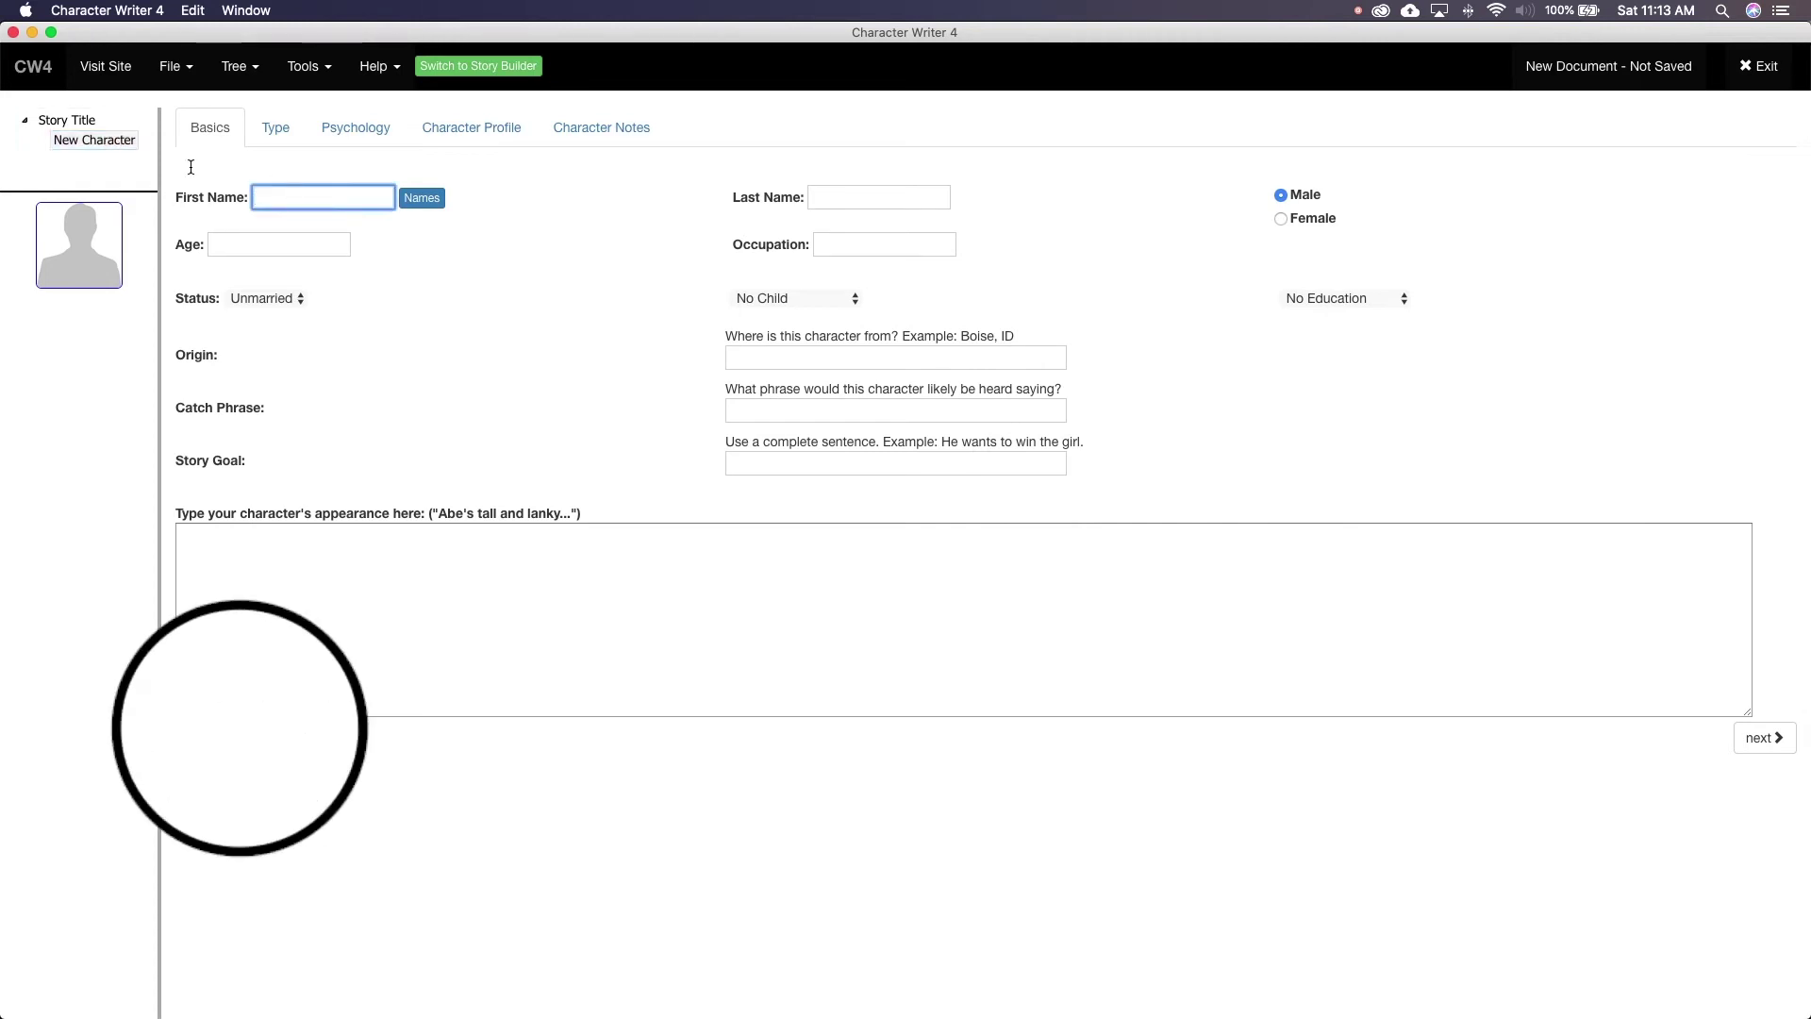
{"action": "left_click", "coordinate": [175, 66]}
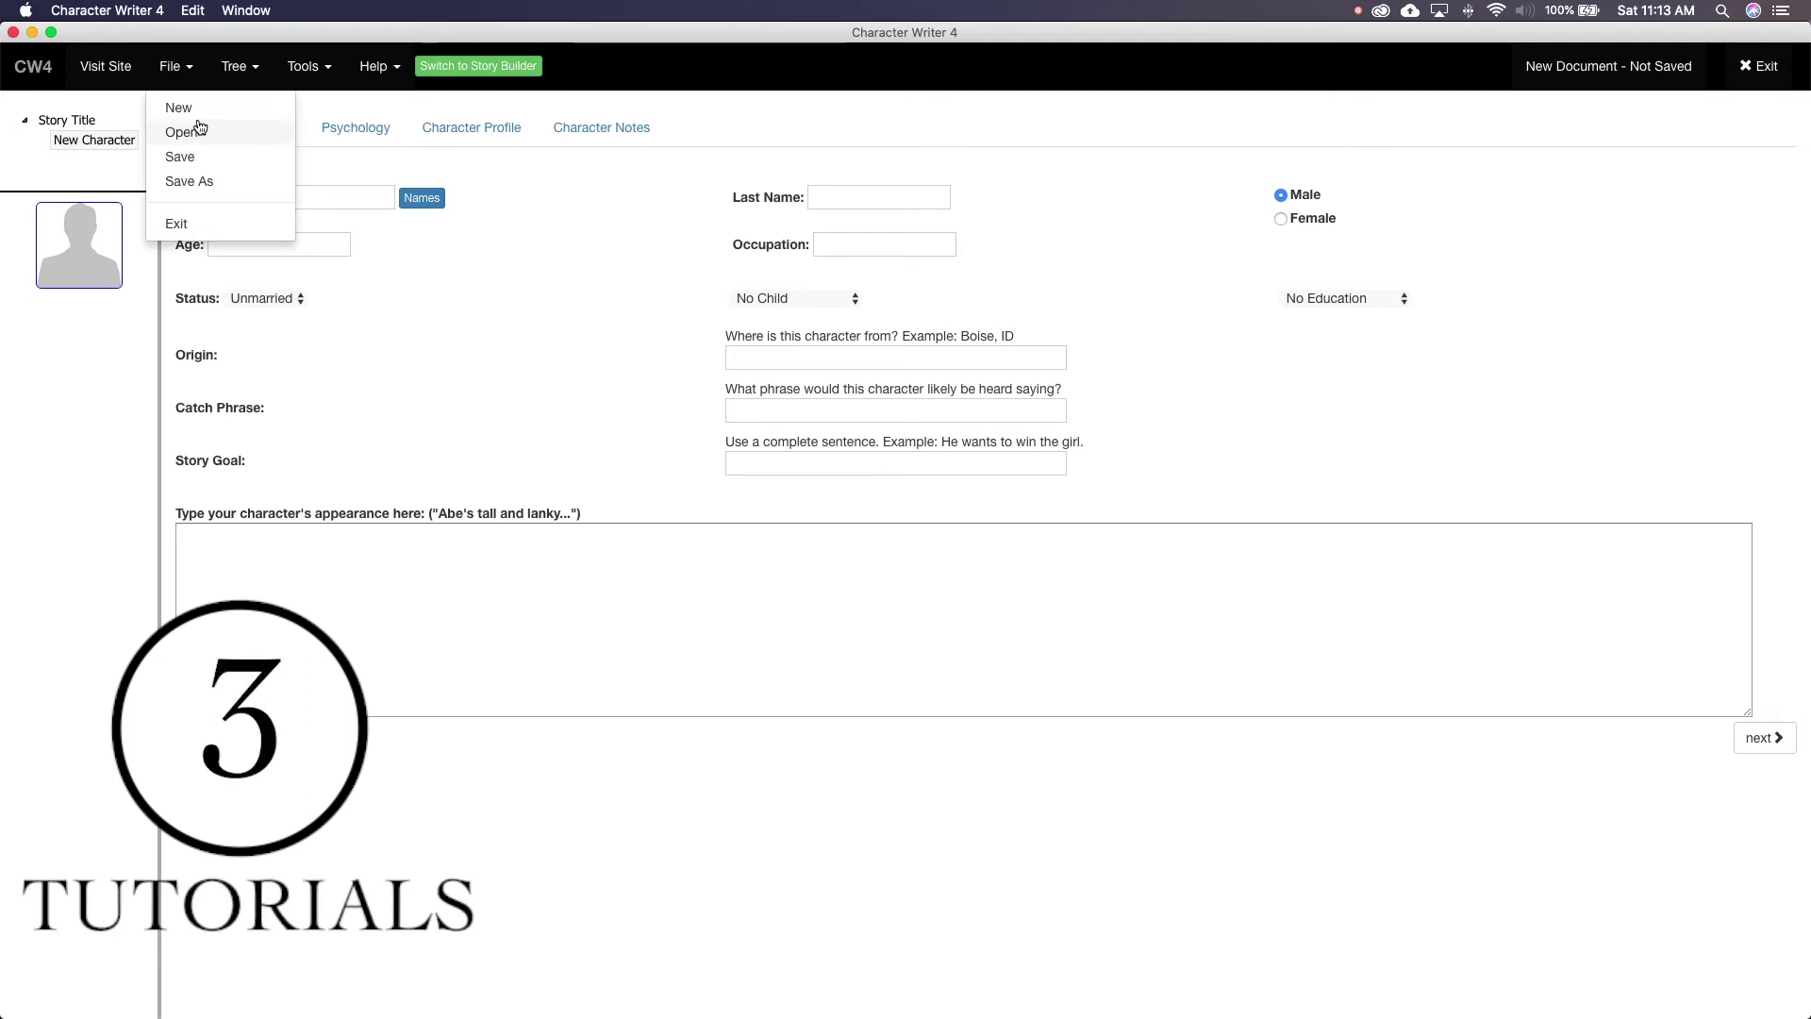
{"action": "left_click", "coordinate": [105, 141]}
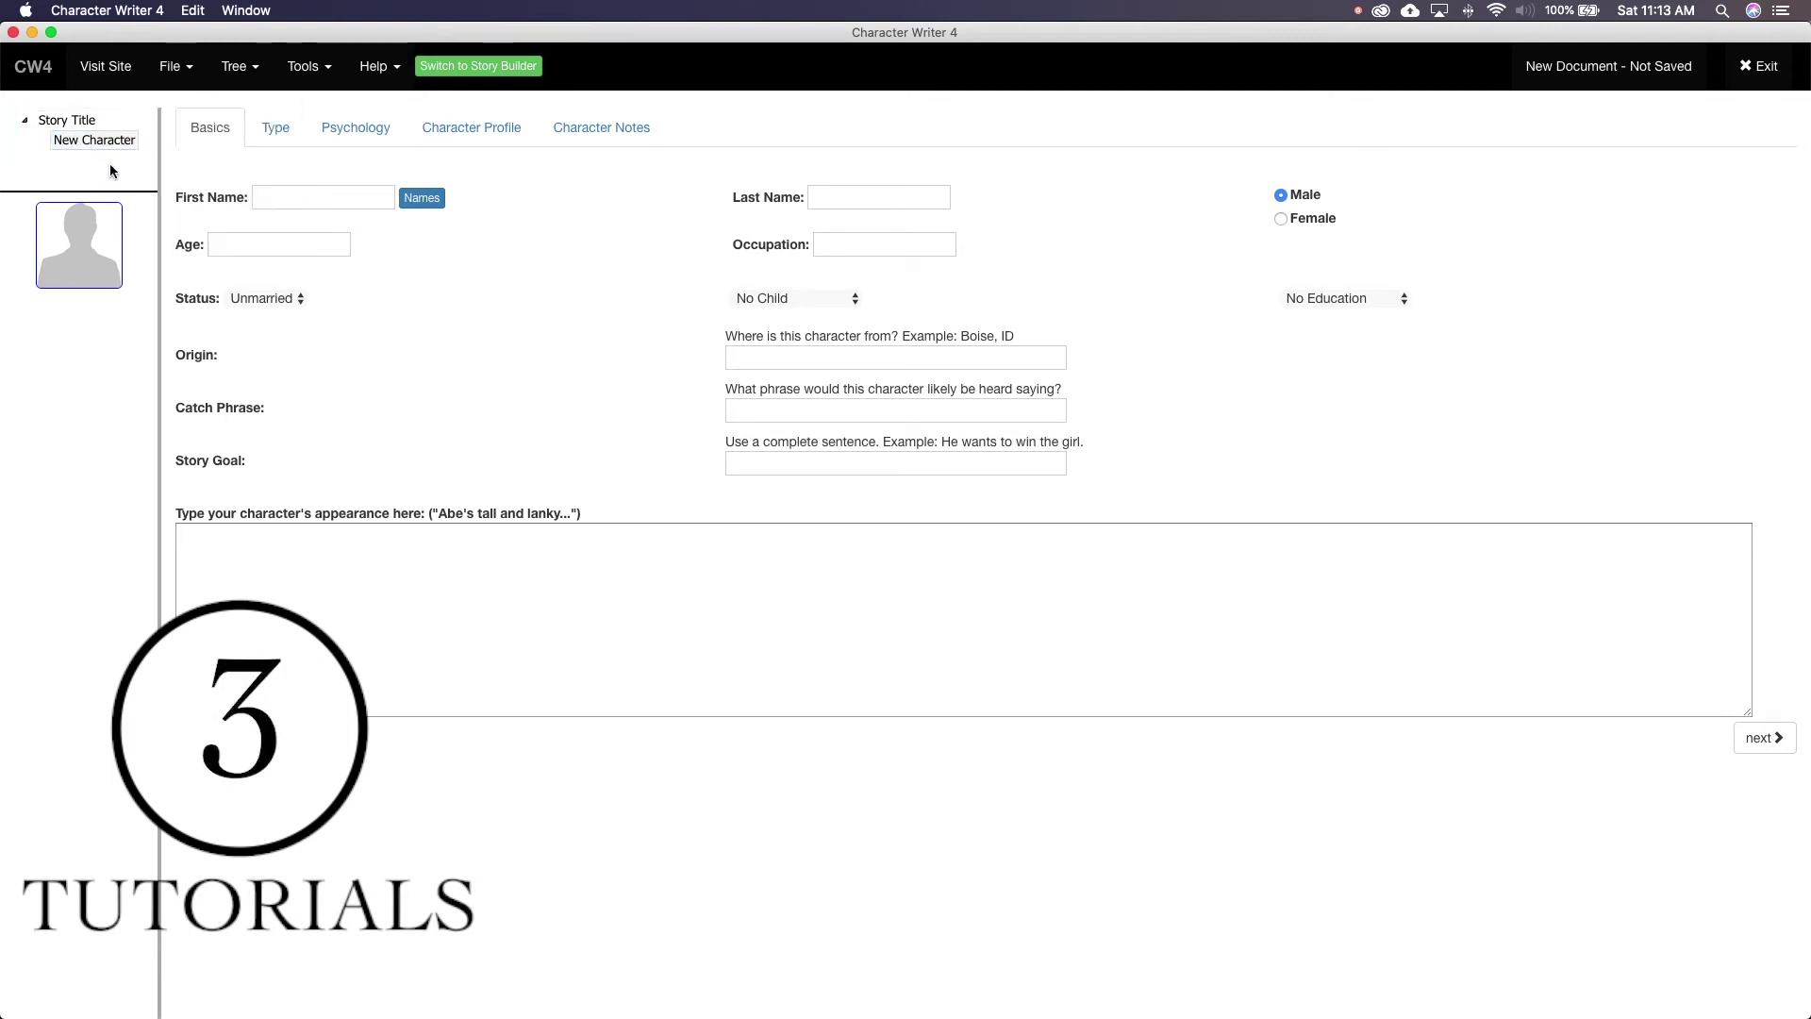
{"action": "right_click", "coordinate": [114, 151]}
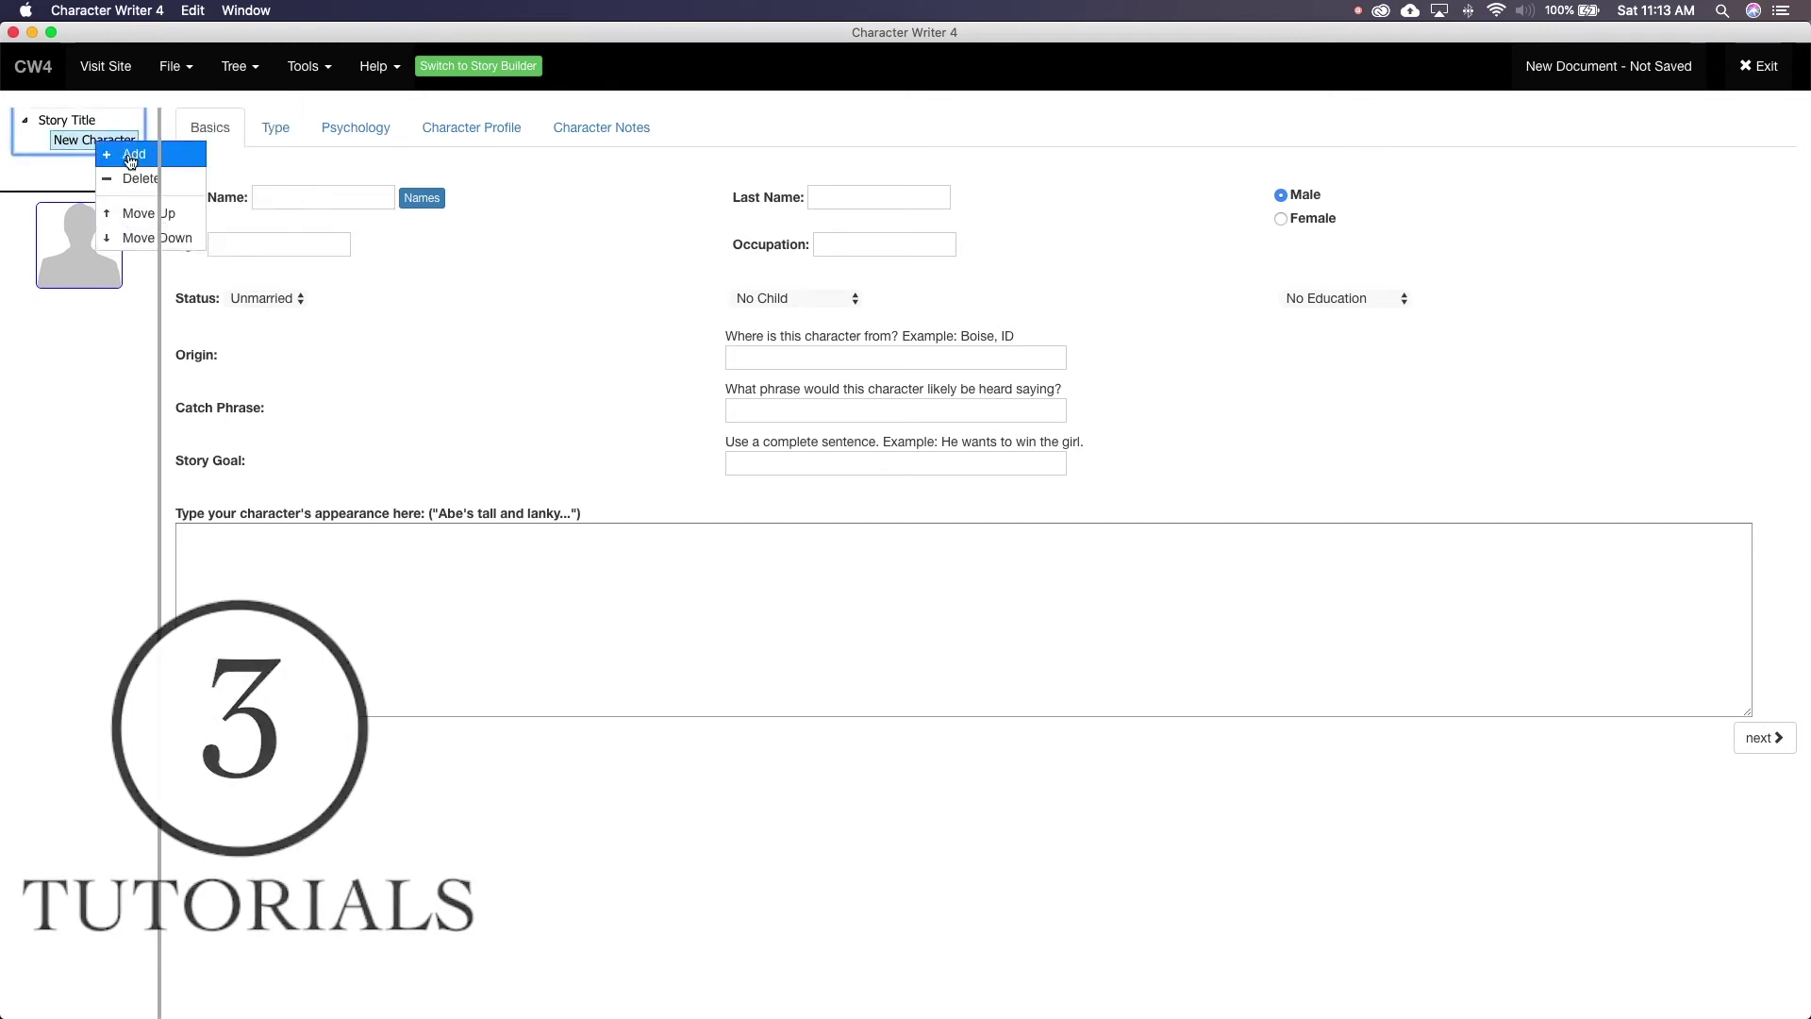
{"action": "left_click", "coordinate": [108, 152]}
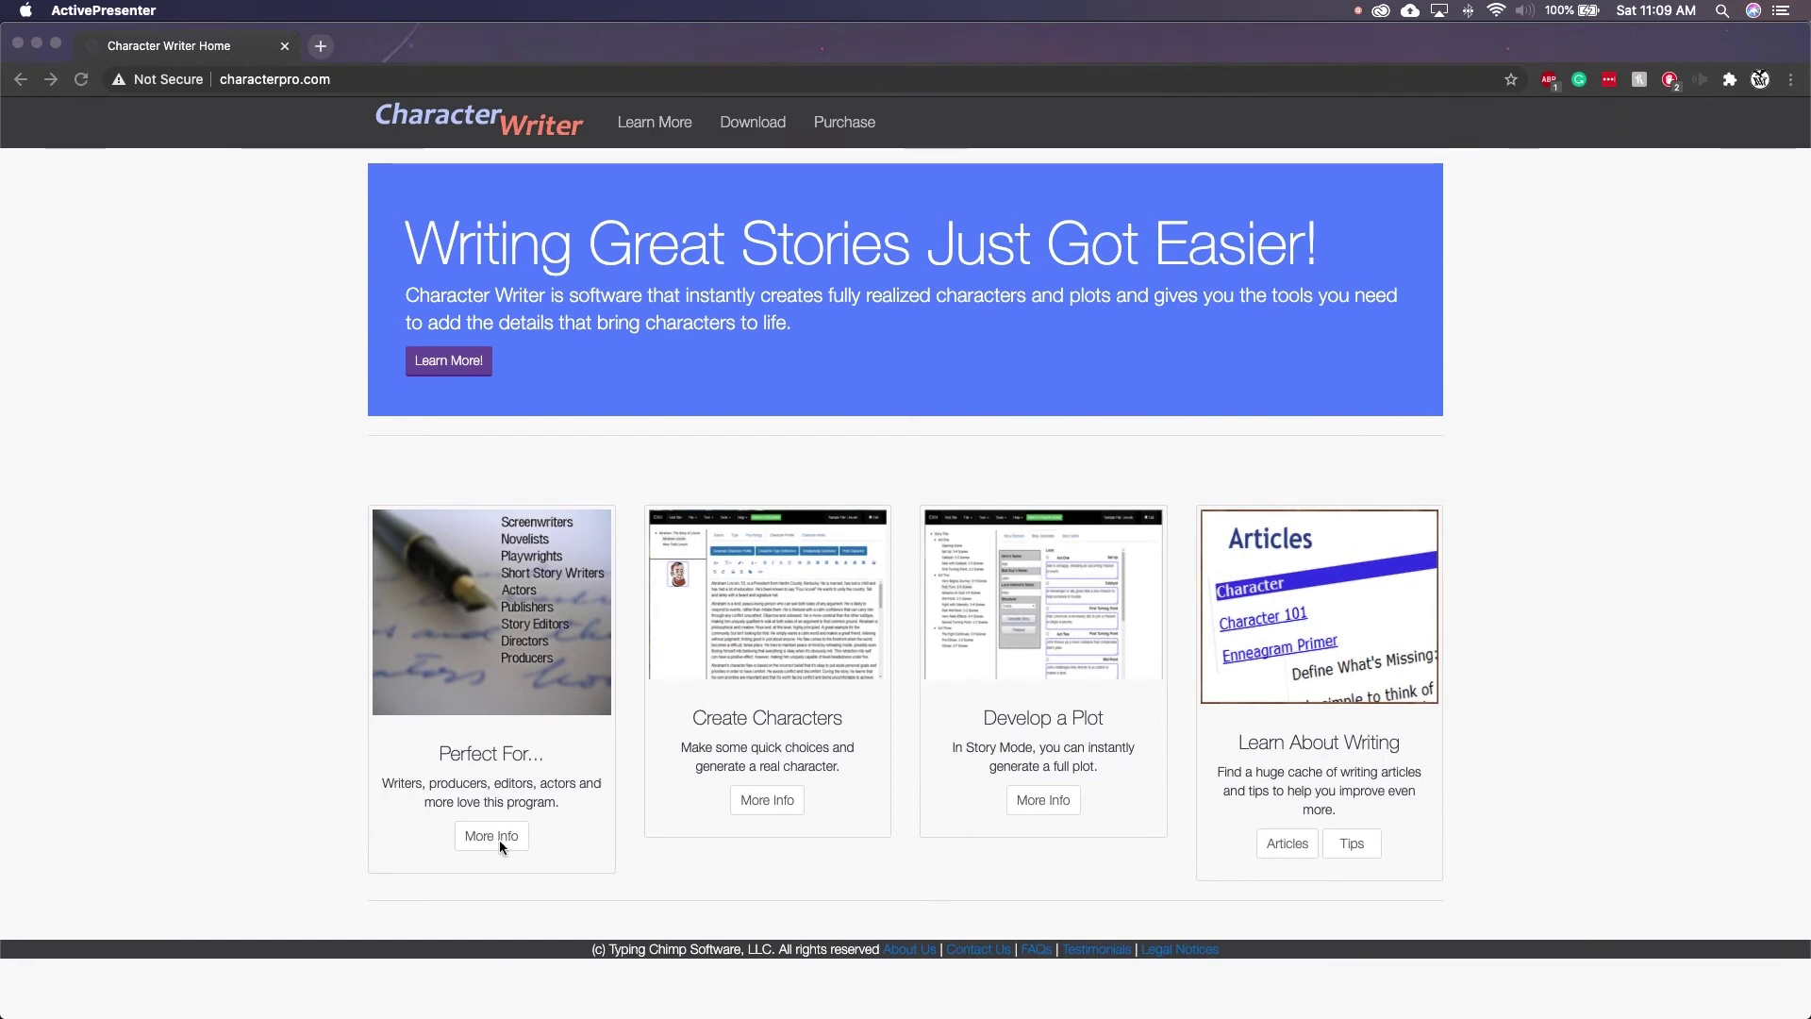
In Chrome, open the Character Writer 4.0 Learn More page and scroll through its features
{"action": "left_click", "coordinate": [658, 124]}
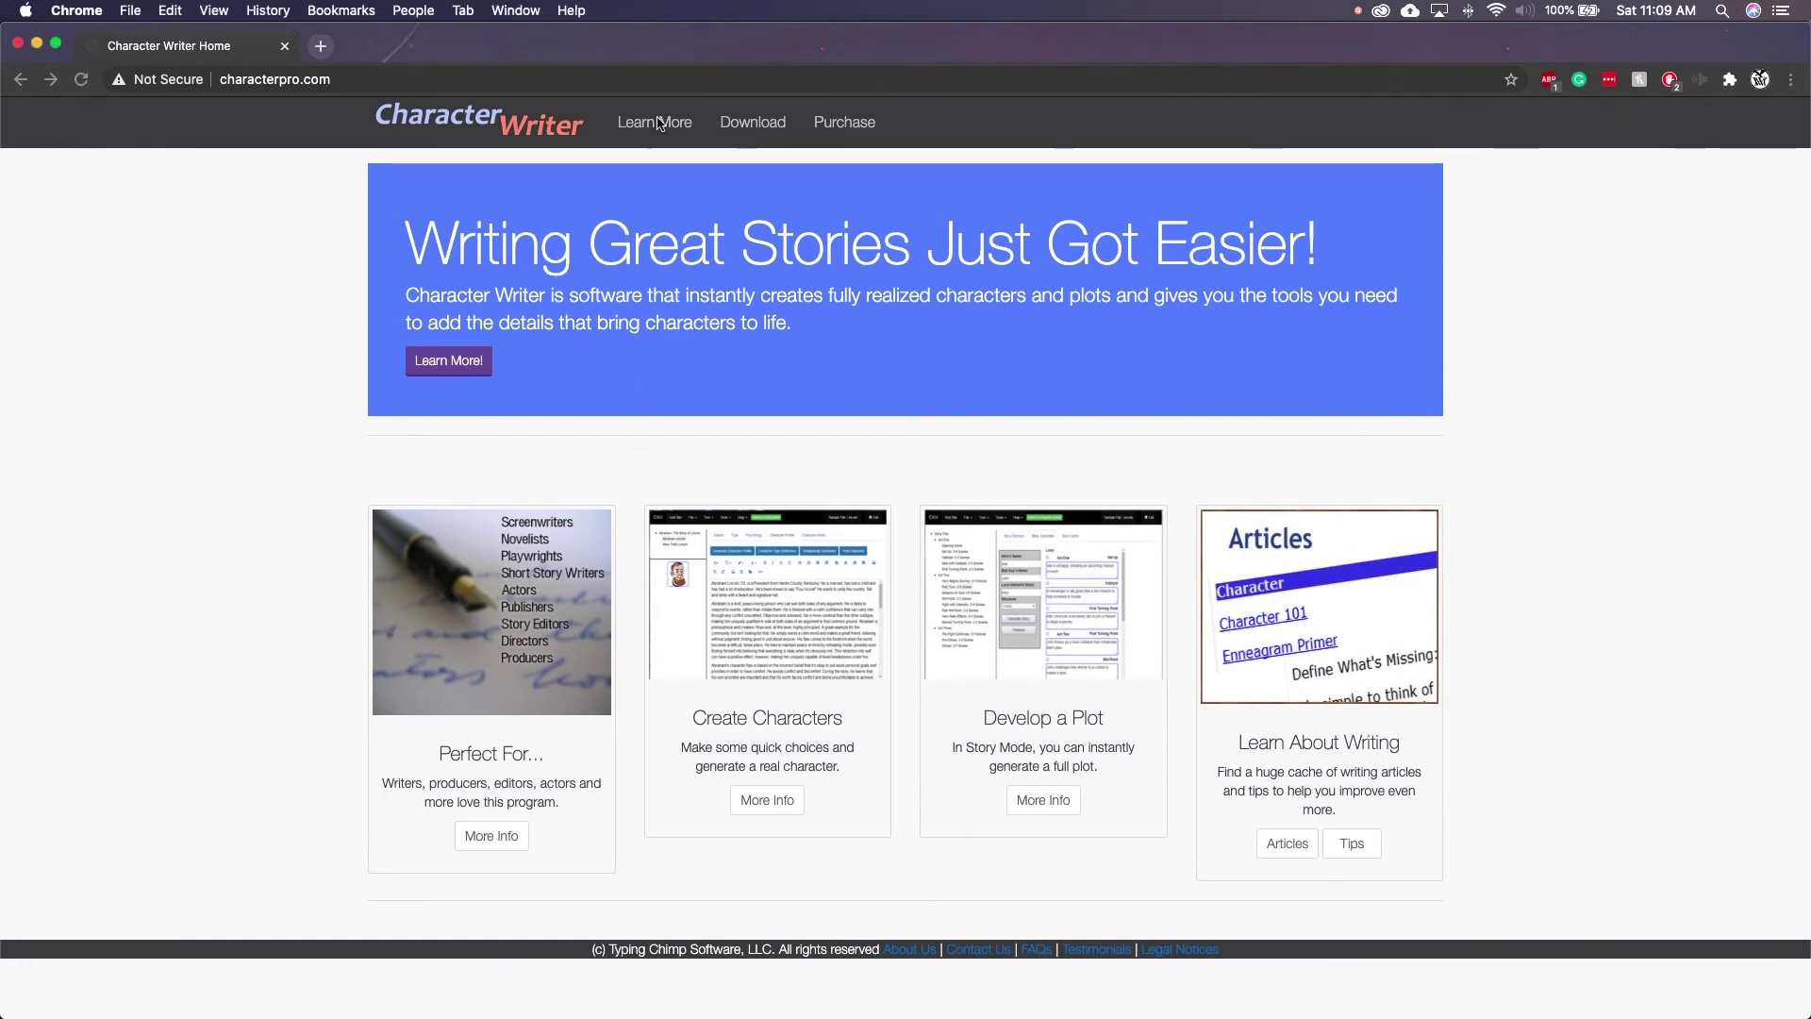
{"action": "left_click", "coordinate": [653, 126]}
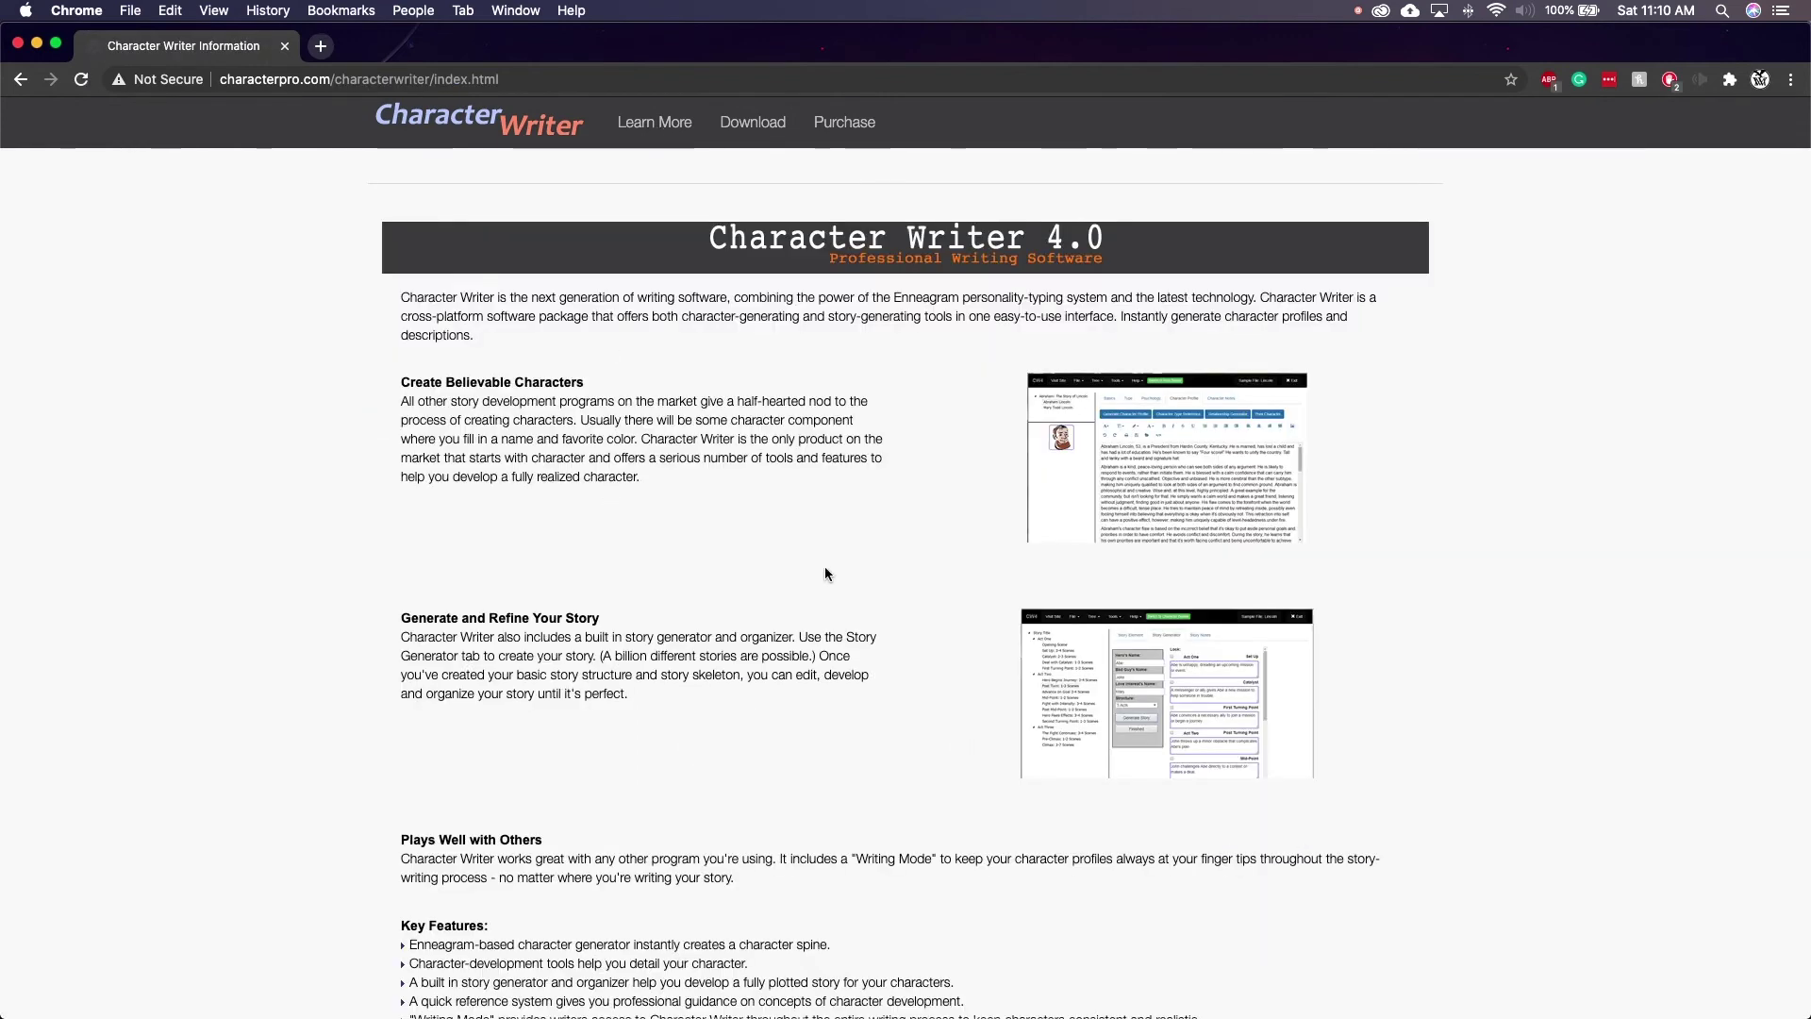
{"action": "scroll", "coordinate": [998, 594], "scroll_direction": "down", "scroll_amount": 3}
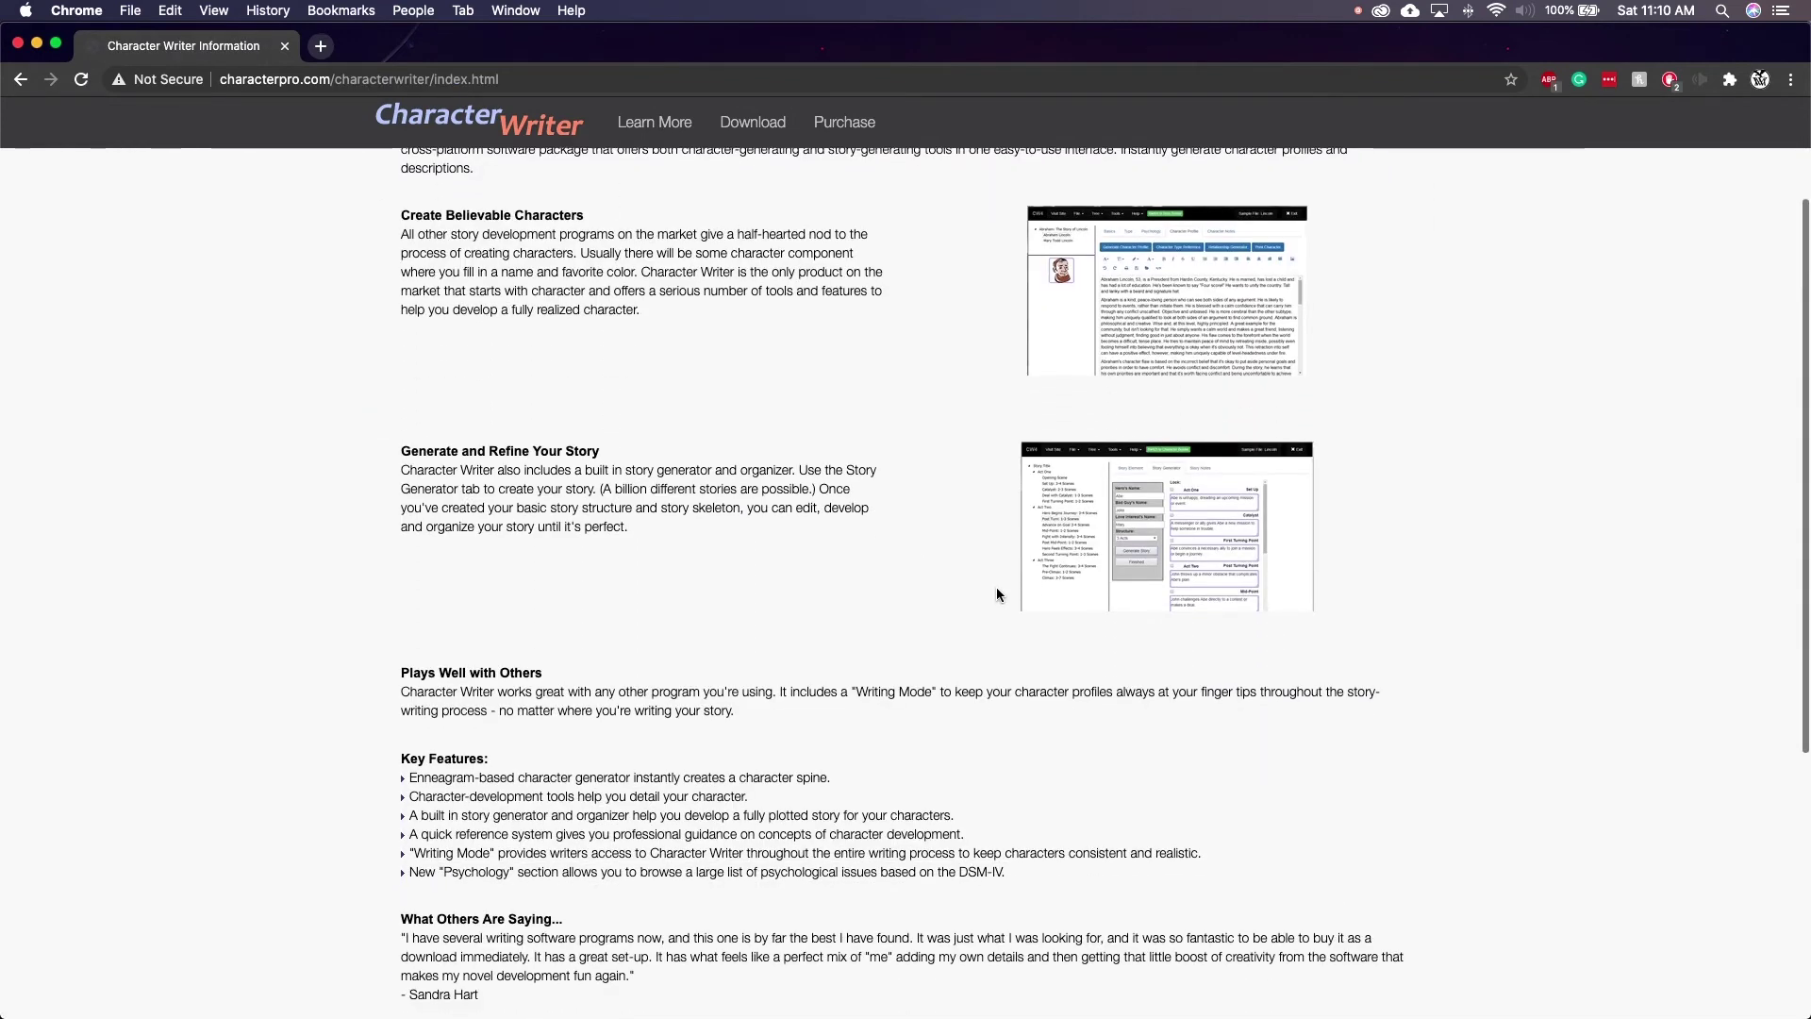
{"action": "scroll", "coordinate": [977, 586], "scroll_direction": "down", "scroll_amount": 4}
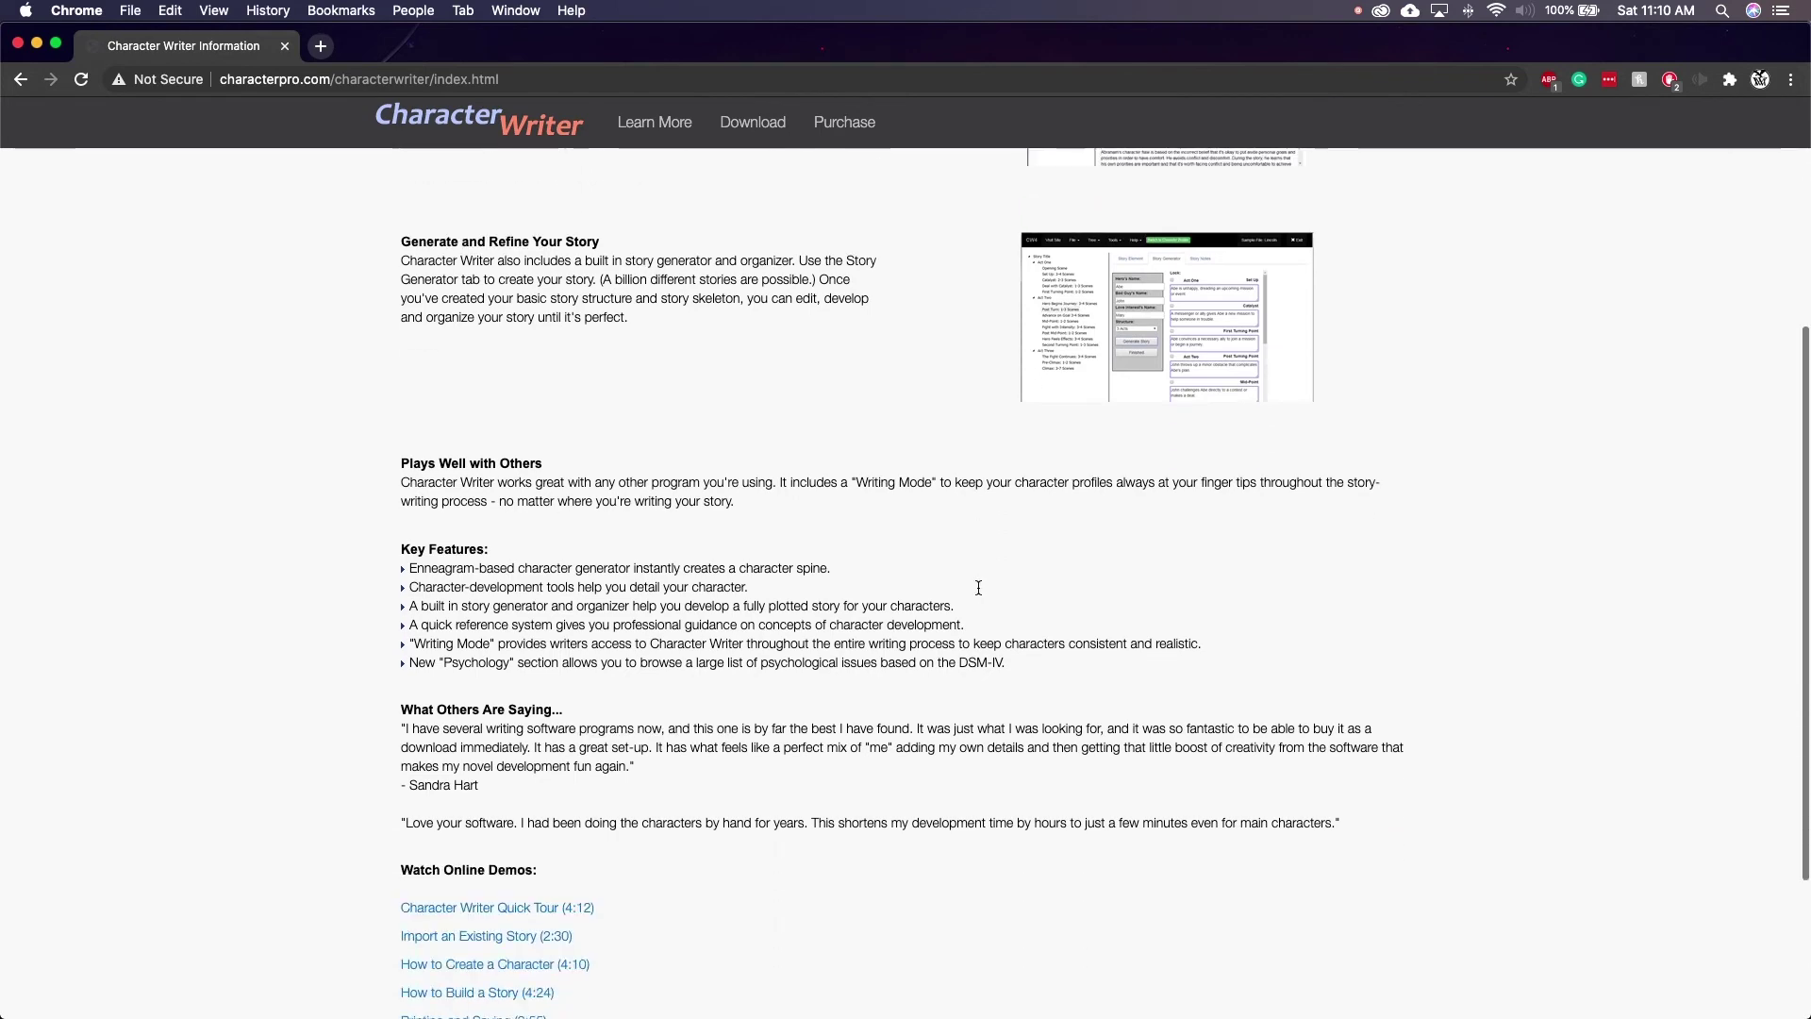
{"action": "scroll", "coordinate": [978, 588], "scroll_direction": "down", "scroll_amount": 3}
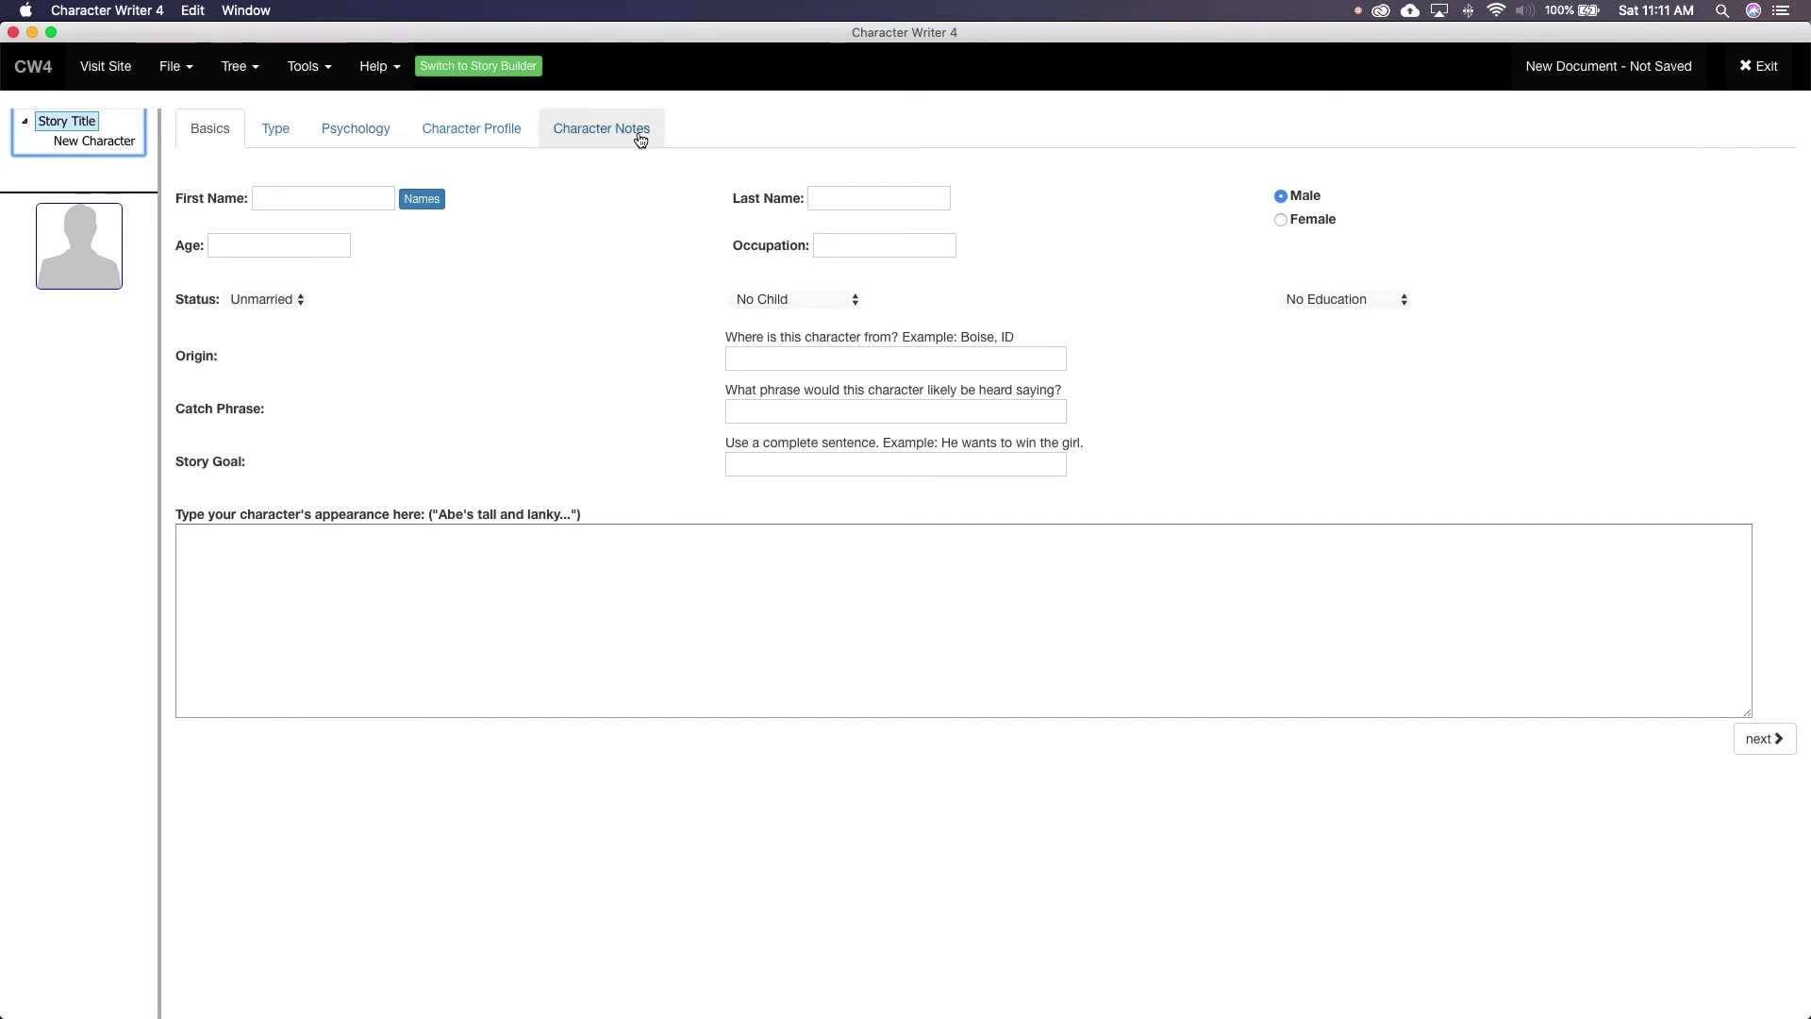
Look at the story builder's automatic story generator, then return to character building
{"action": "left_click", "coordinate": [462, 68]}
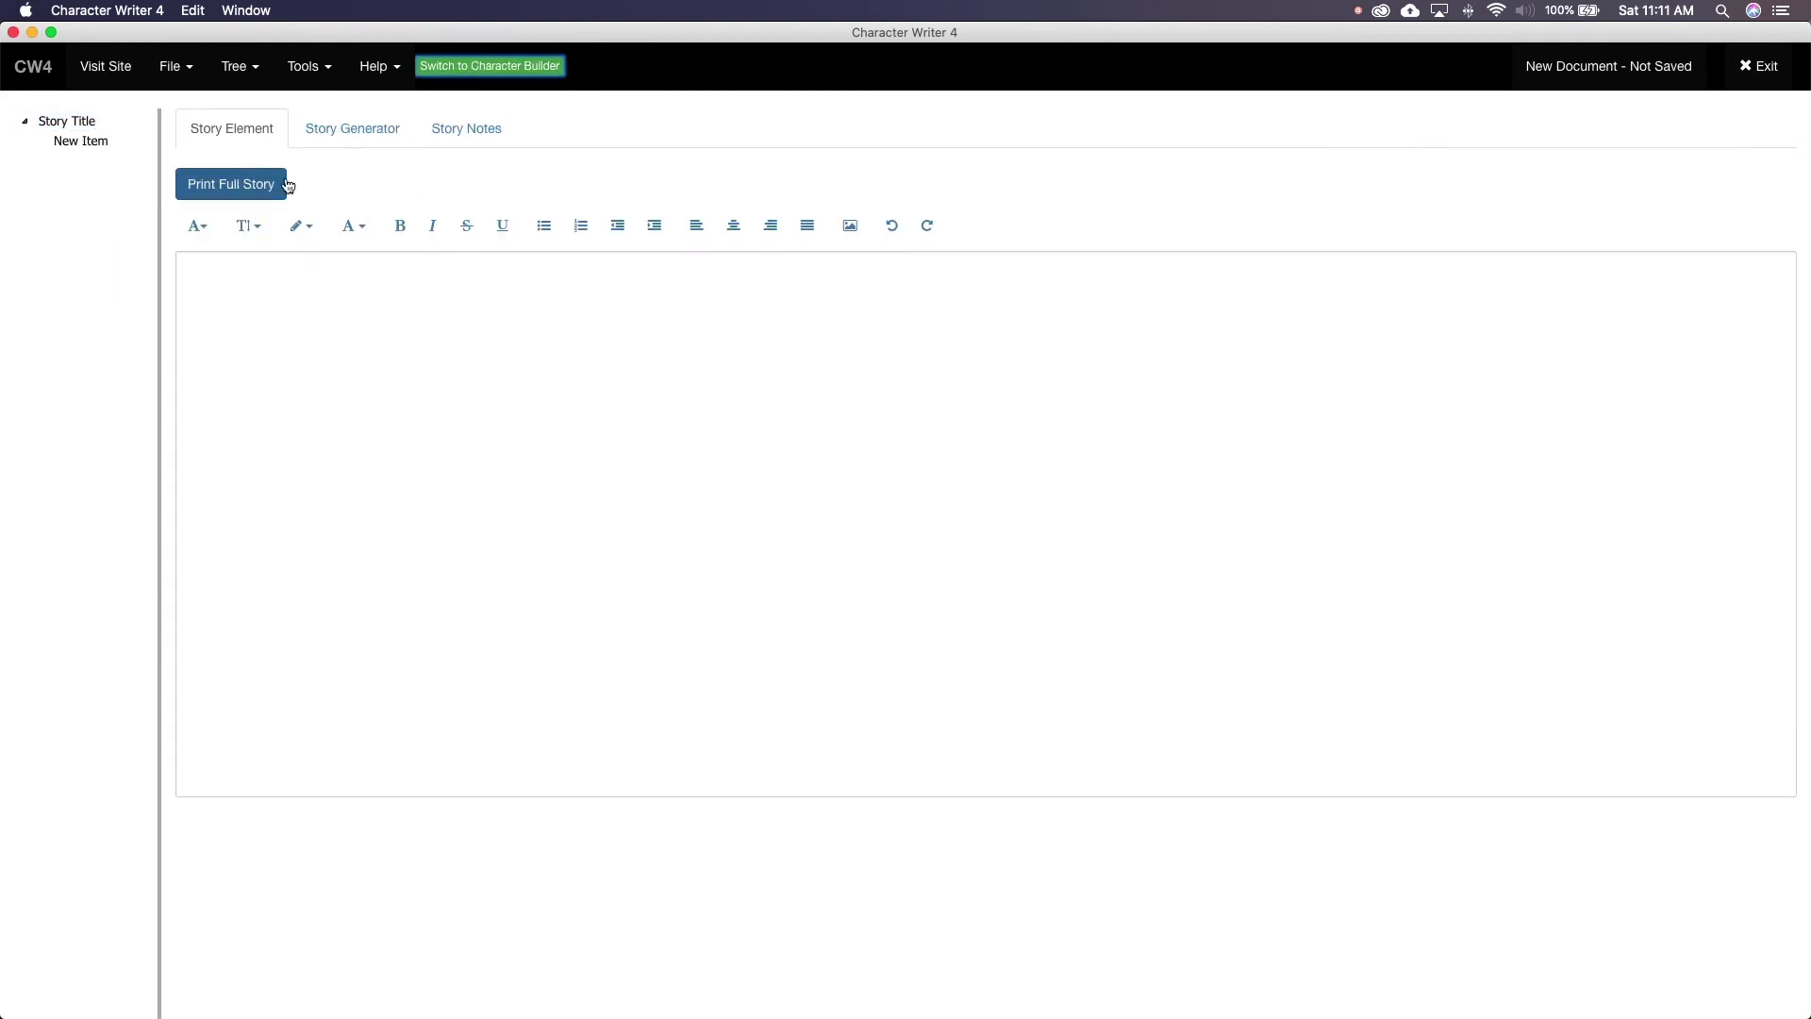
{"action": "left_click", "coordinate": [355, 136]}
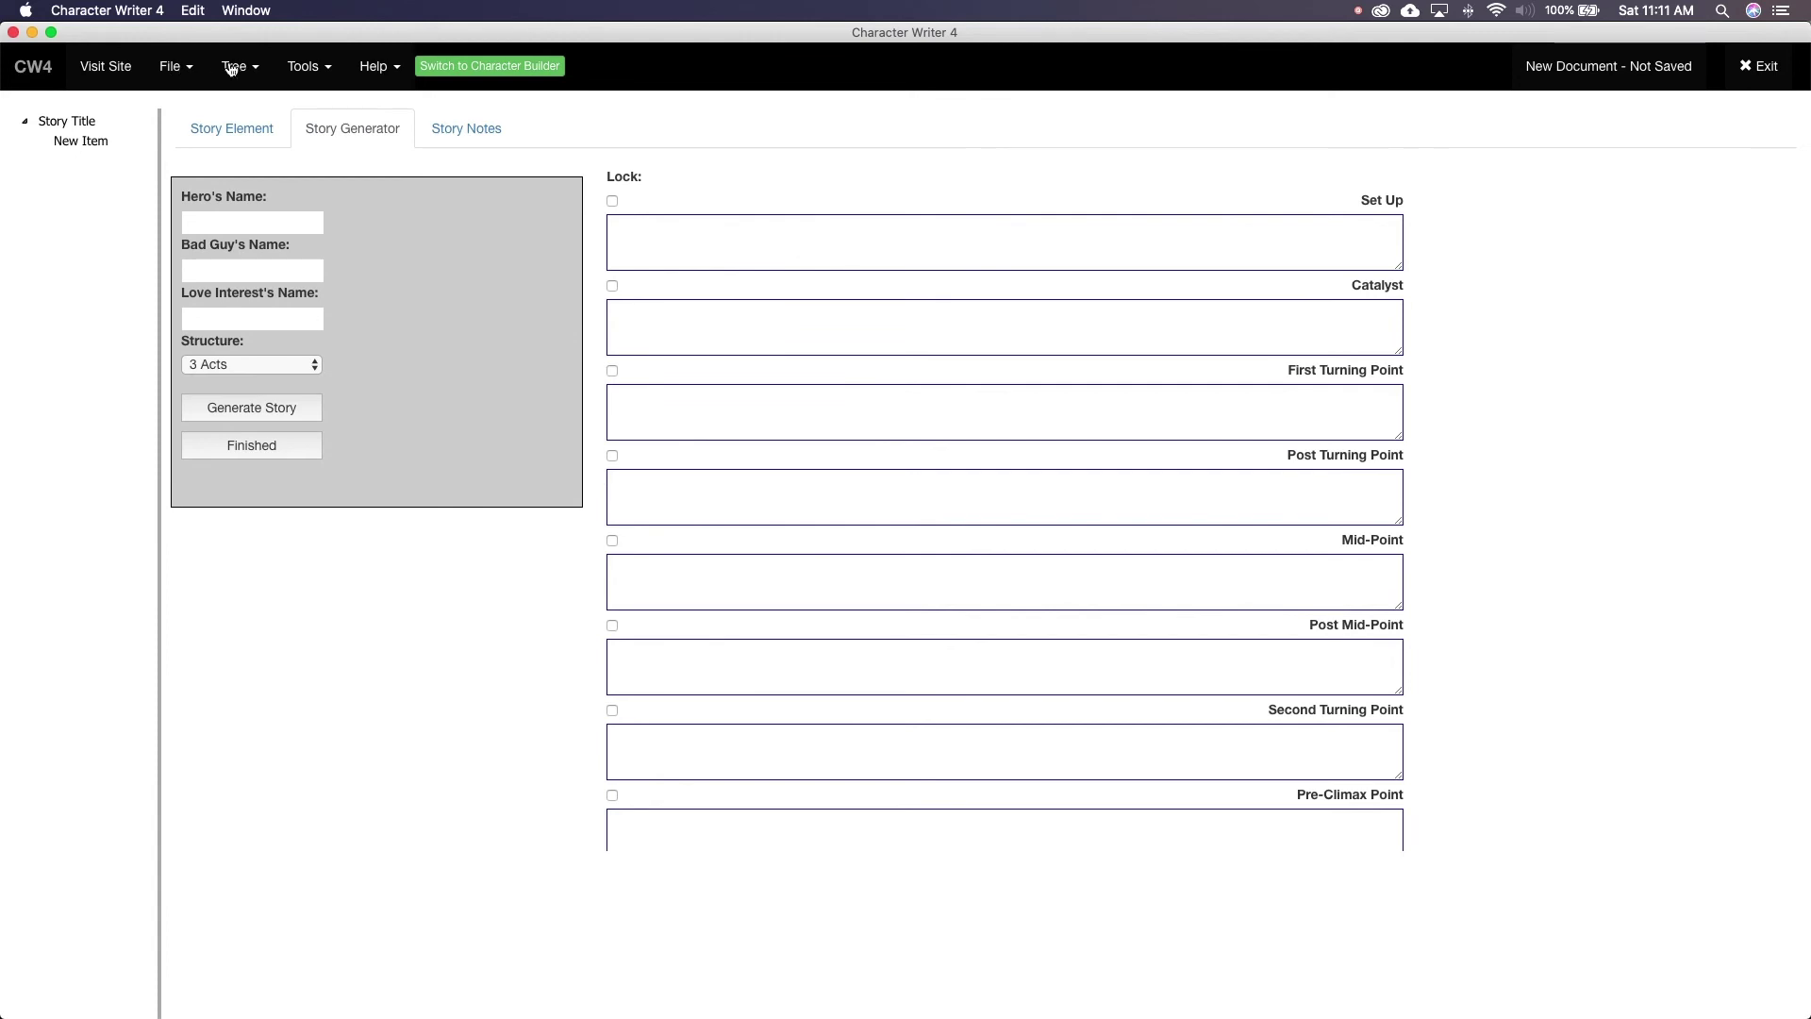
{"action": "left_click", "coordinate": [483, 68]}
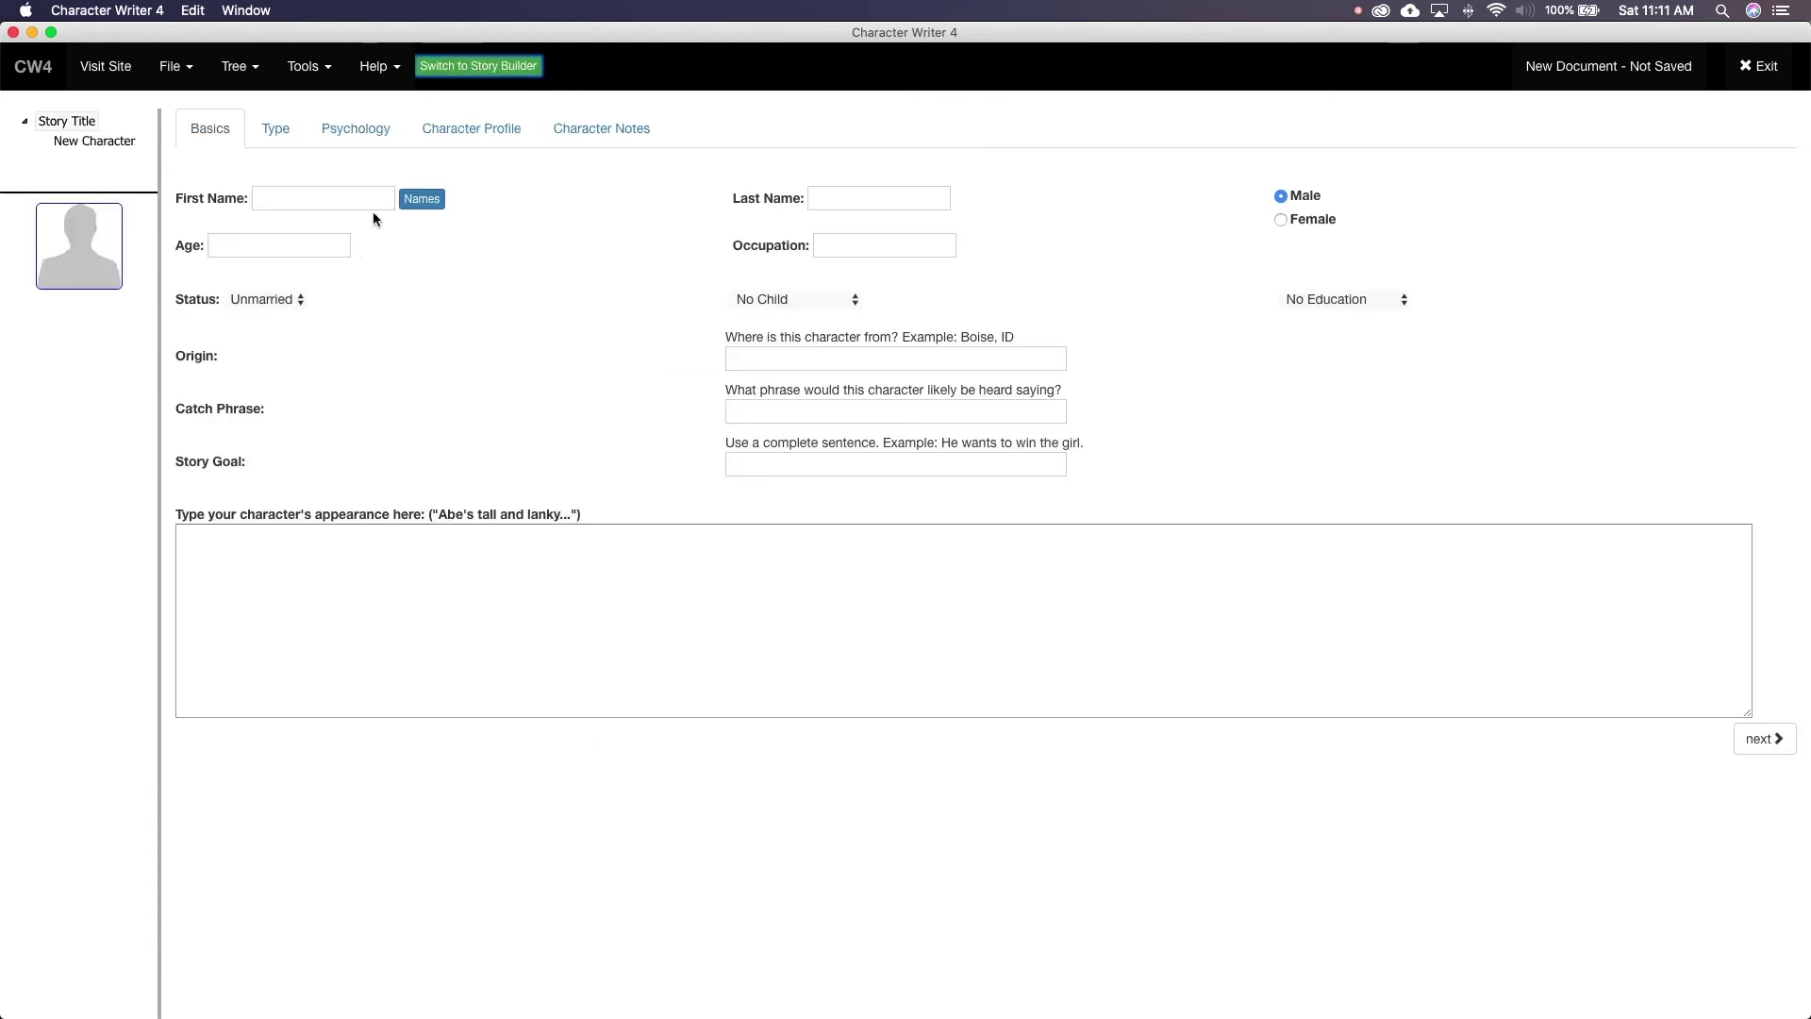
Search the girls' names list for 'Lil', apply Lillian as first name, and dismiss the error
{"action": "left_click", "coordinate": [425, 199]}
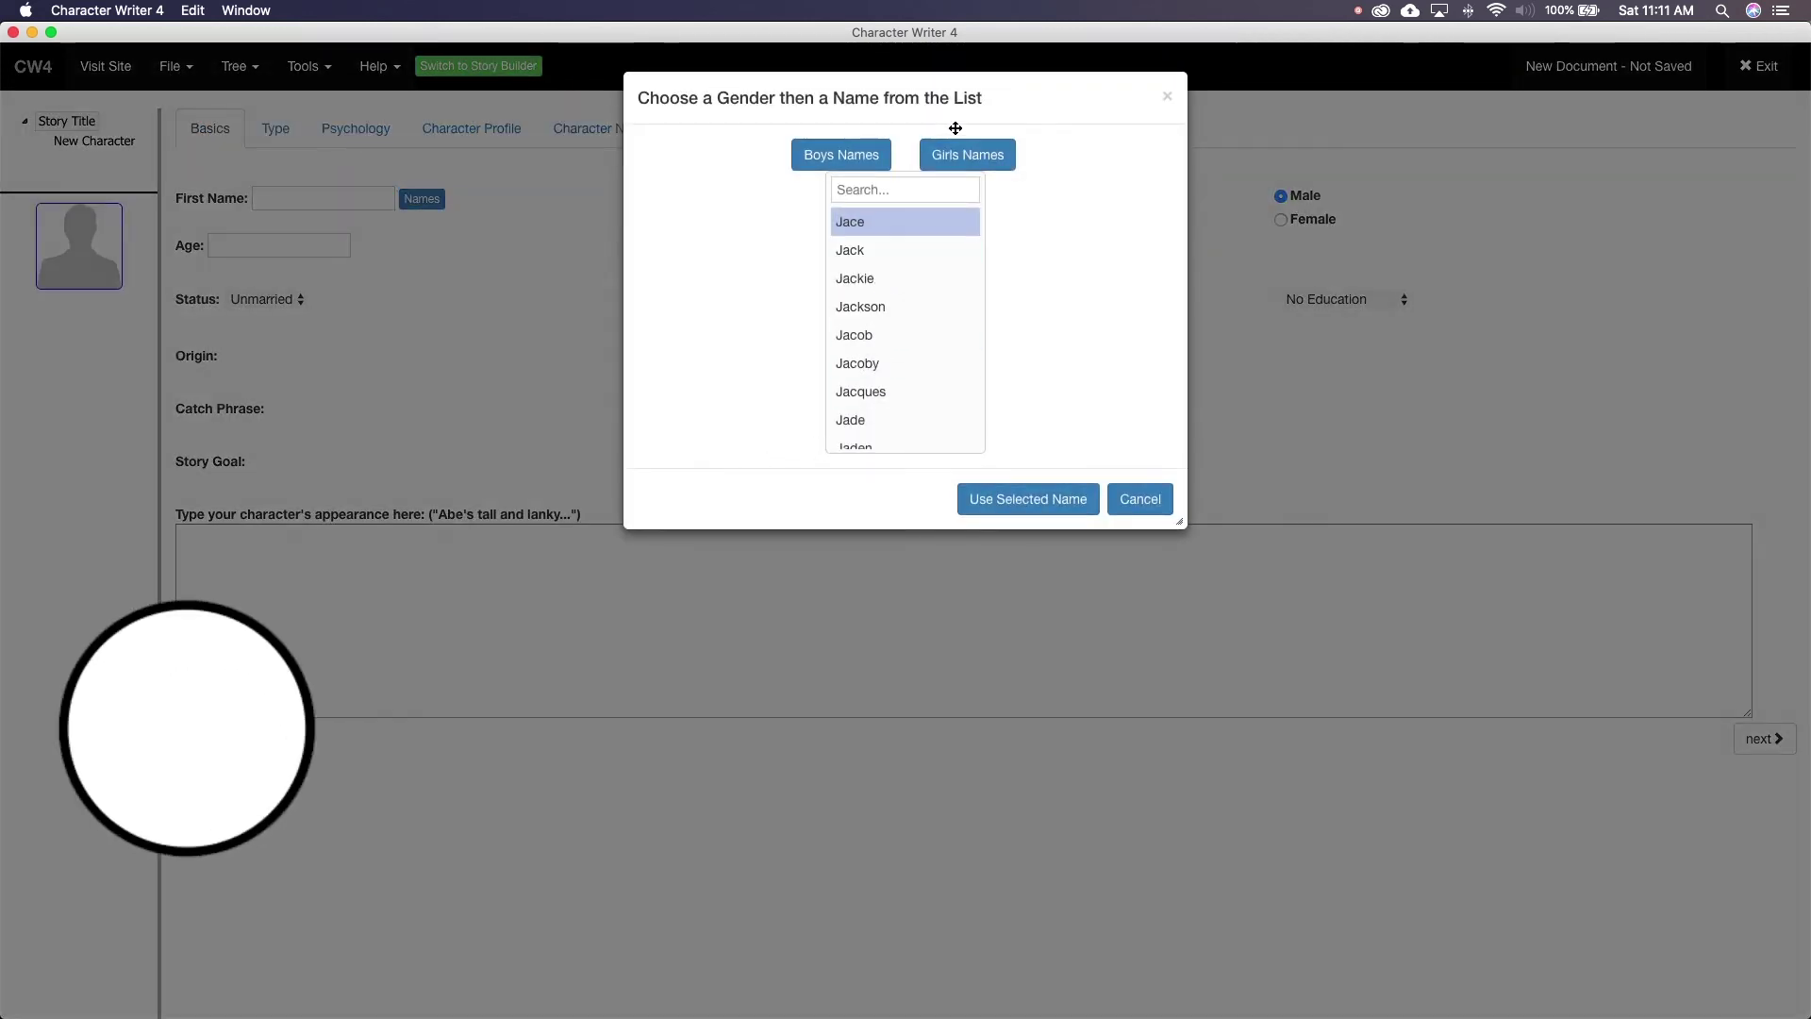
{"action": "left_click", "coordinate": [971, 156]}
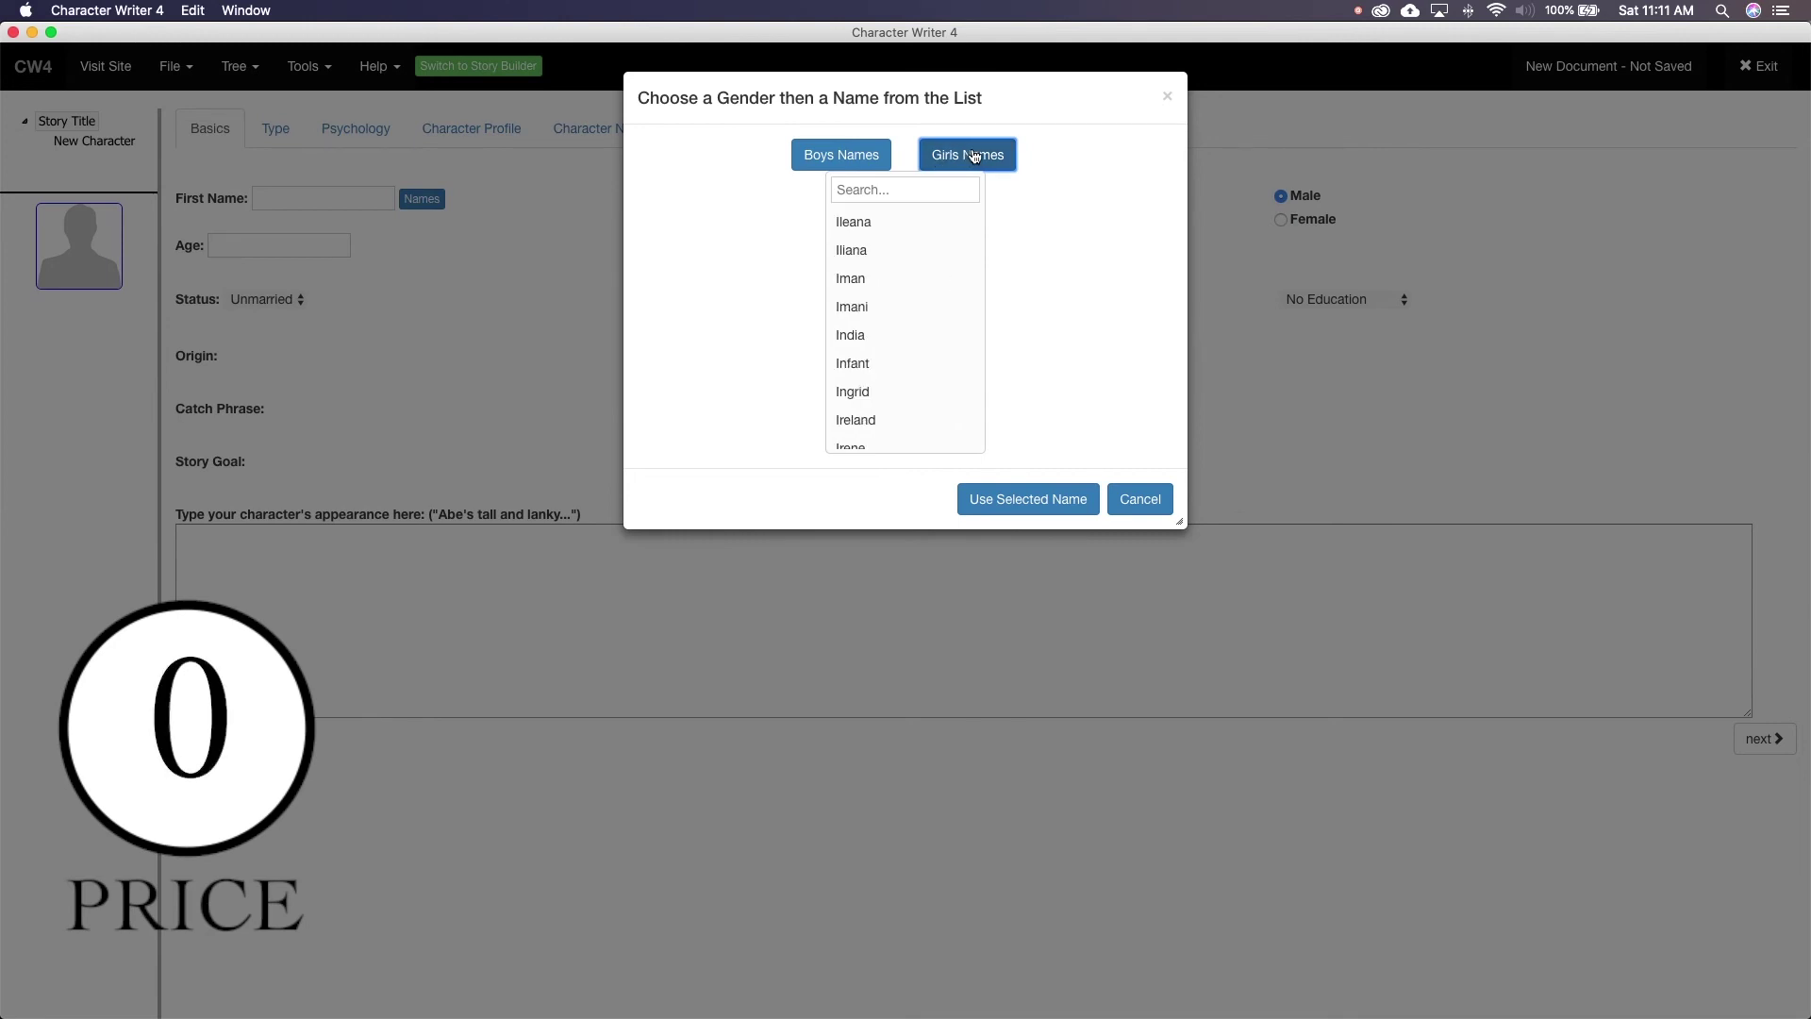
{"action": "left_click", "coordinate": [908, 186]}
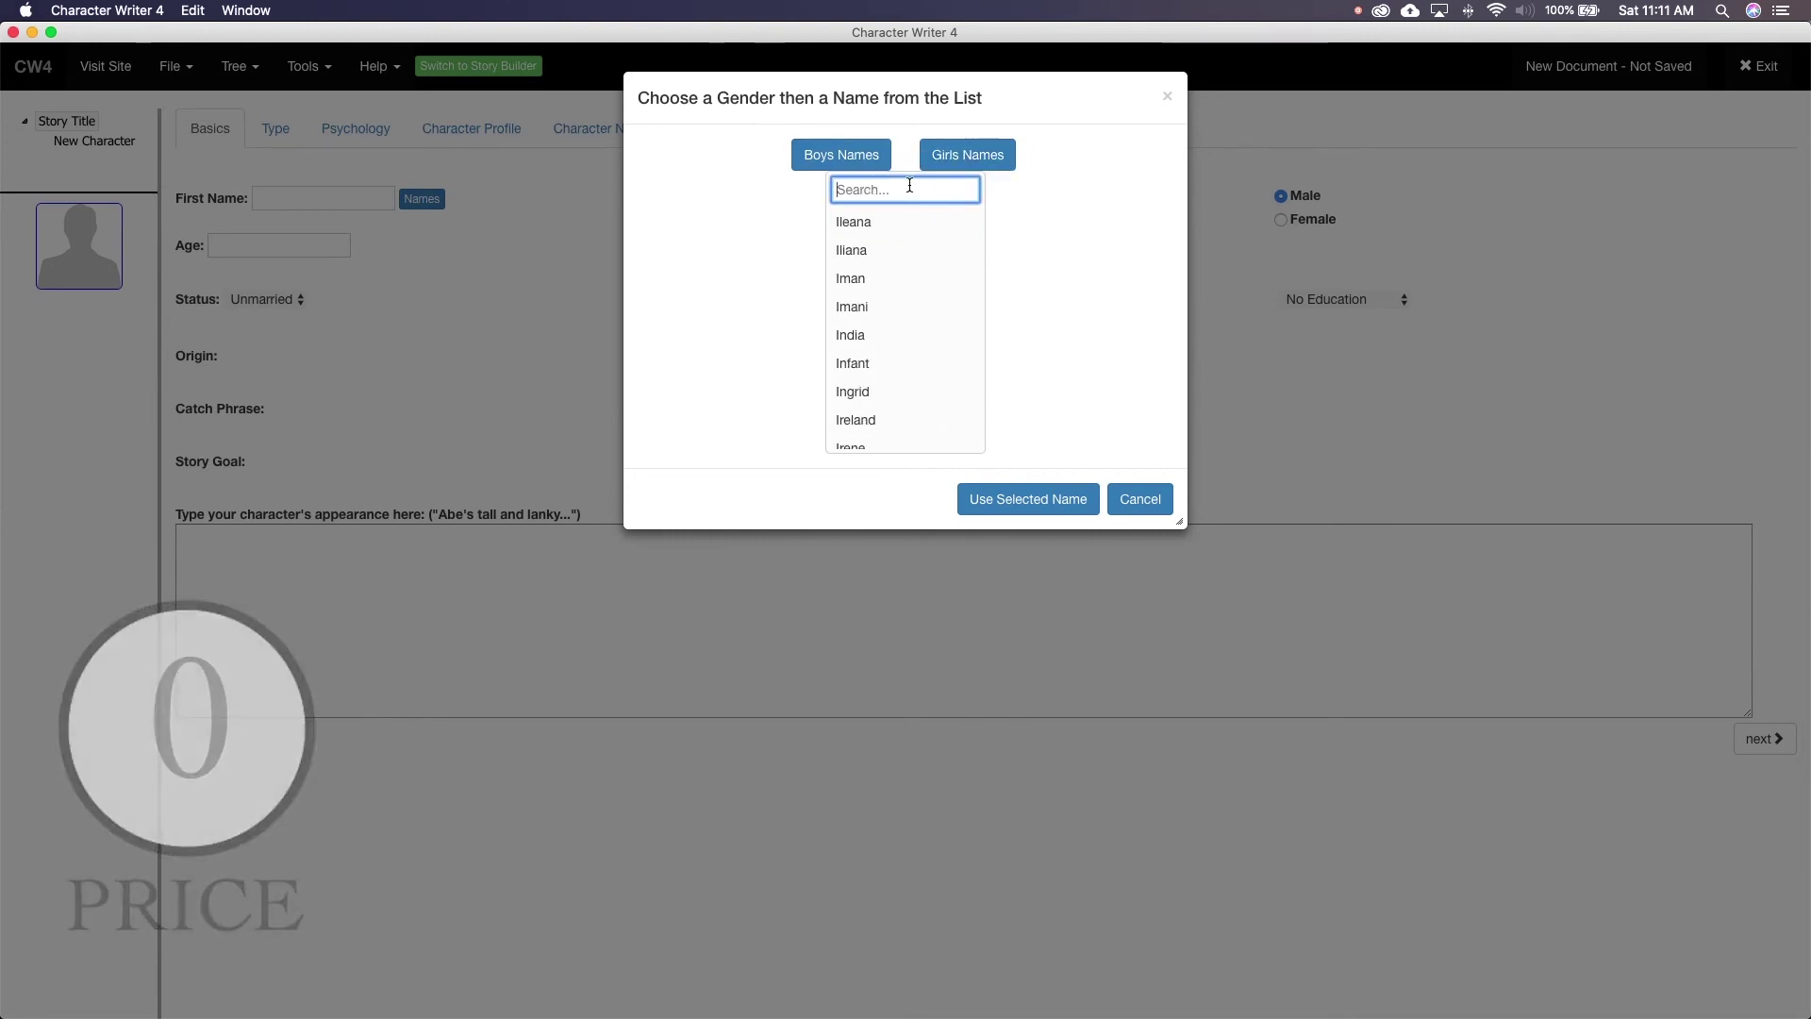
{"action": "type", "text": "K"}
{"action": "key", "text": "shift+Tab"}
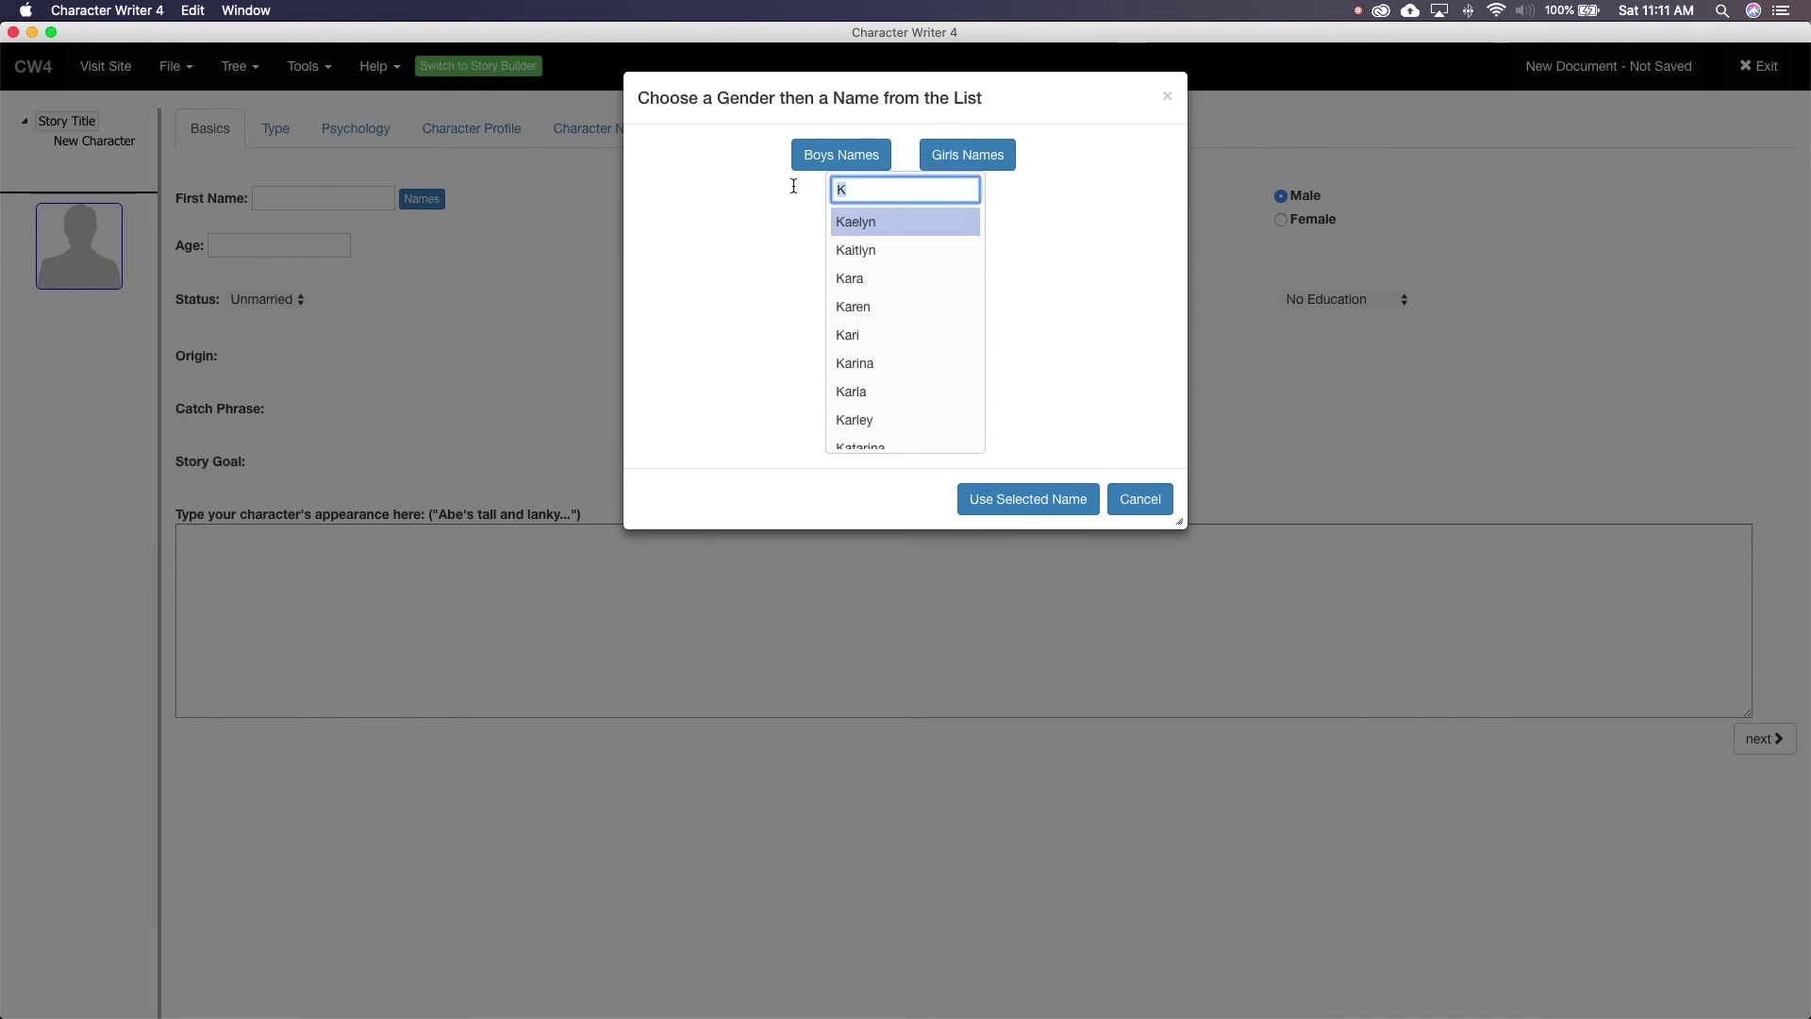
{"action": "key", "text": "BackSpace"}
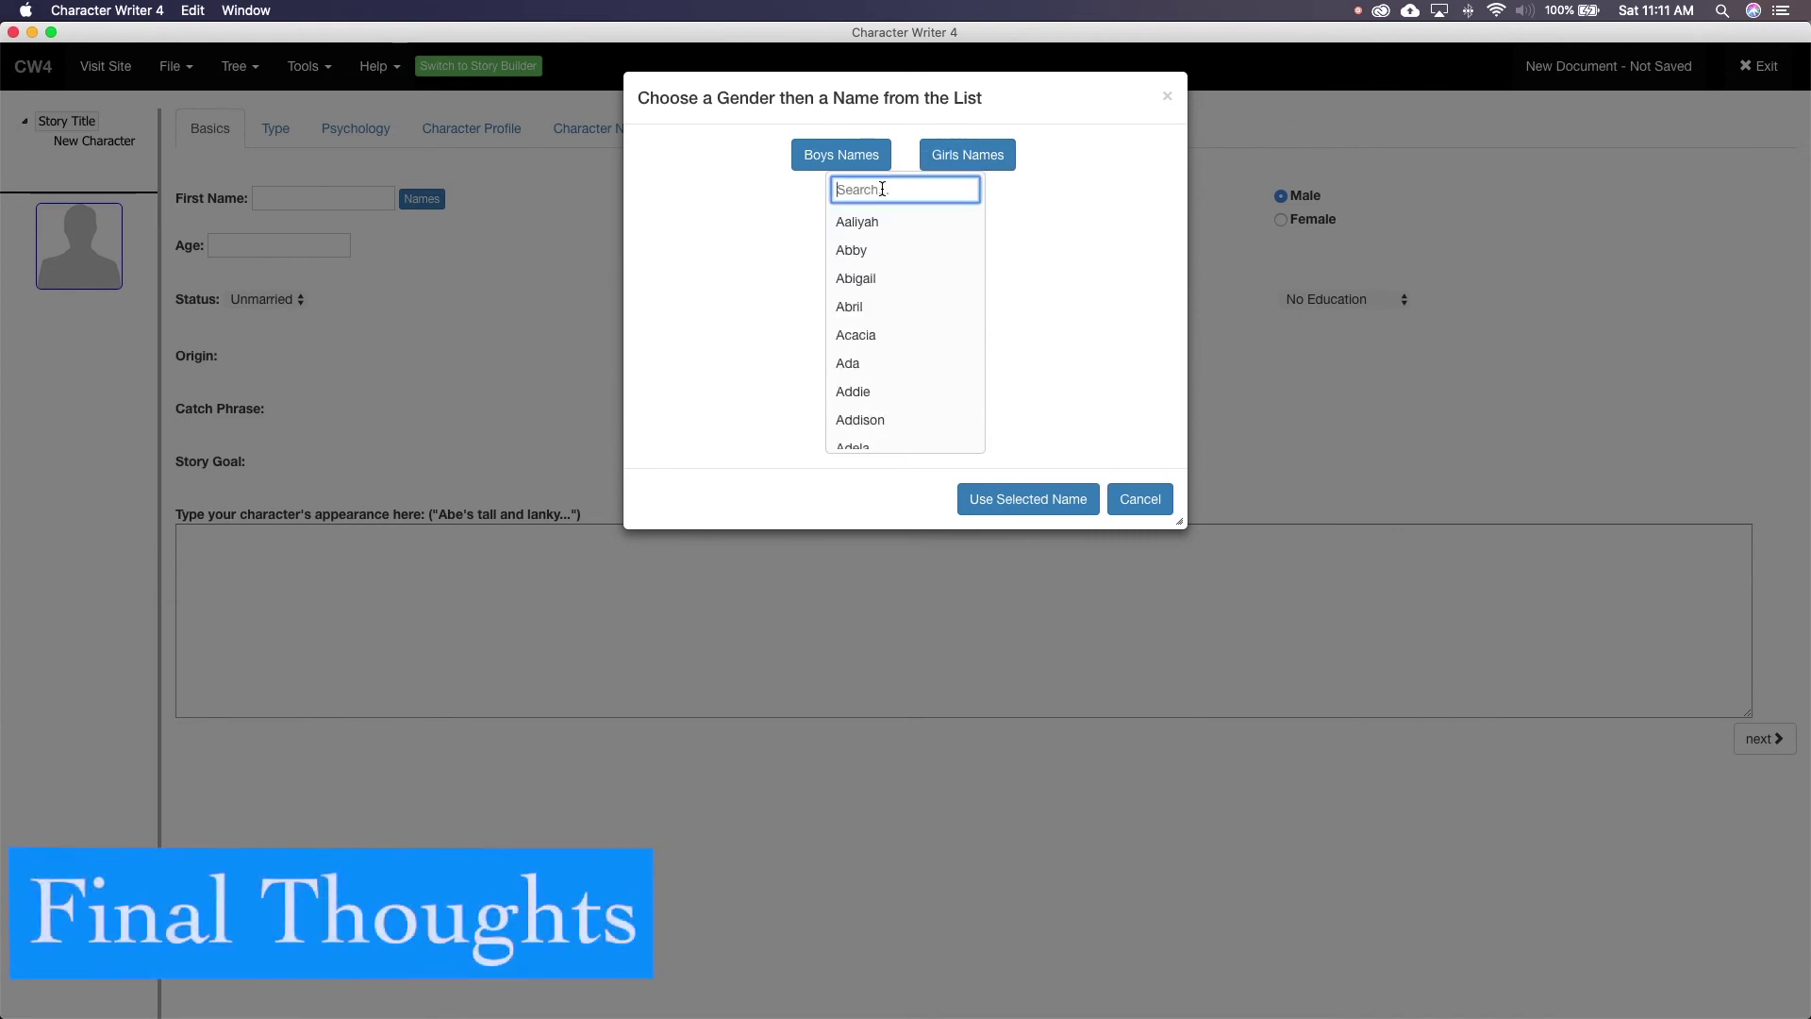
{"action": "type", "text": "Lia"}
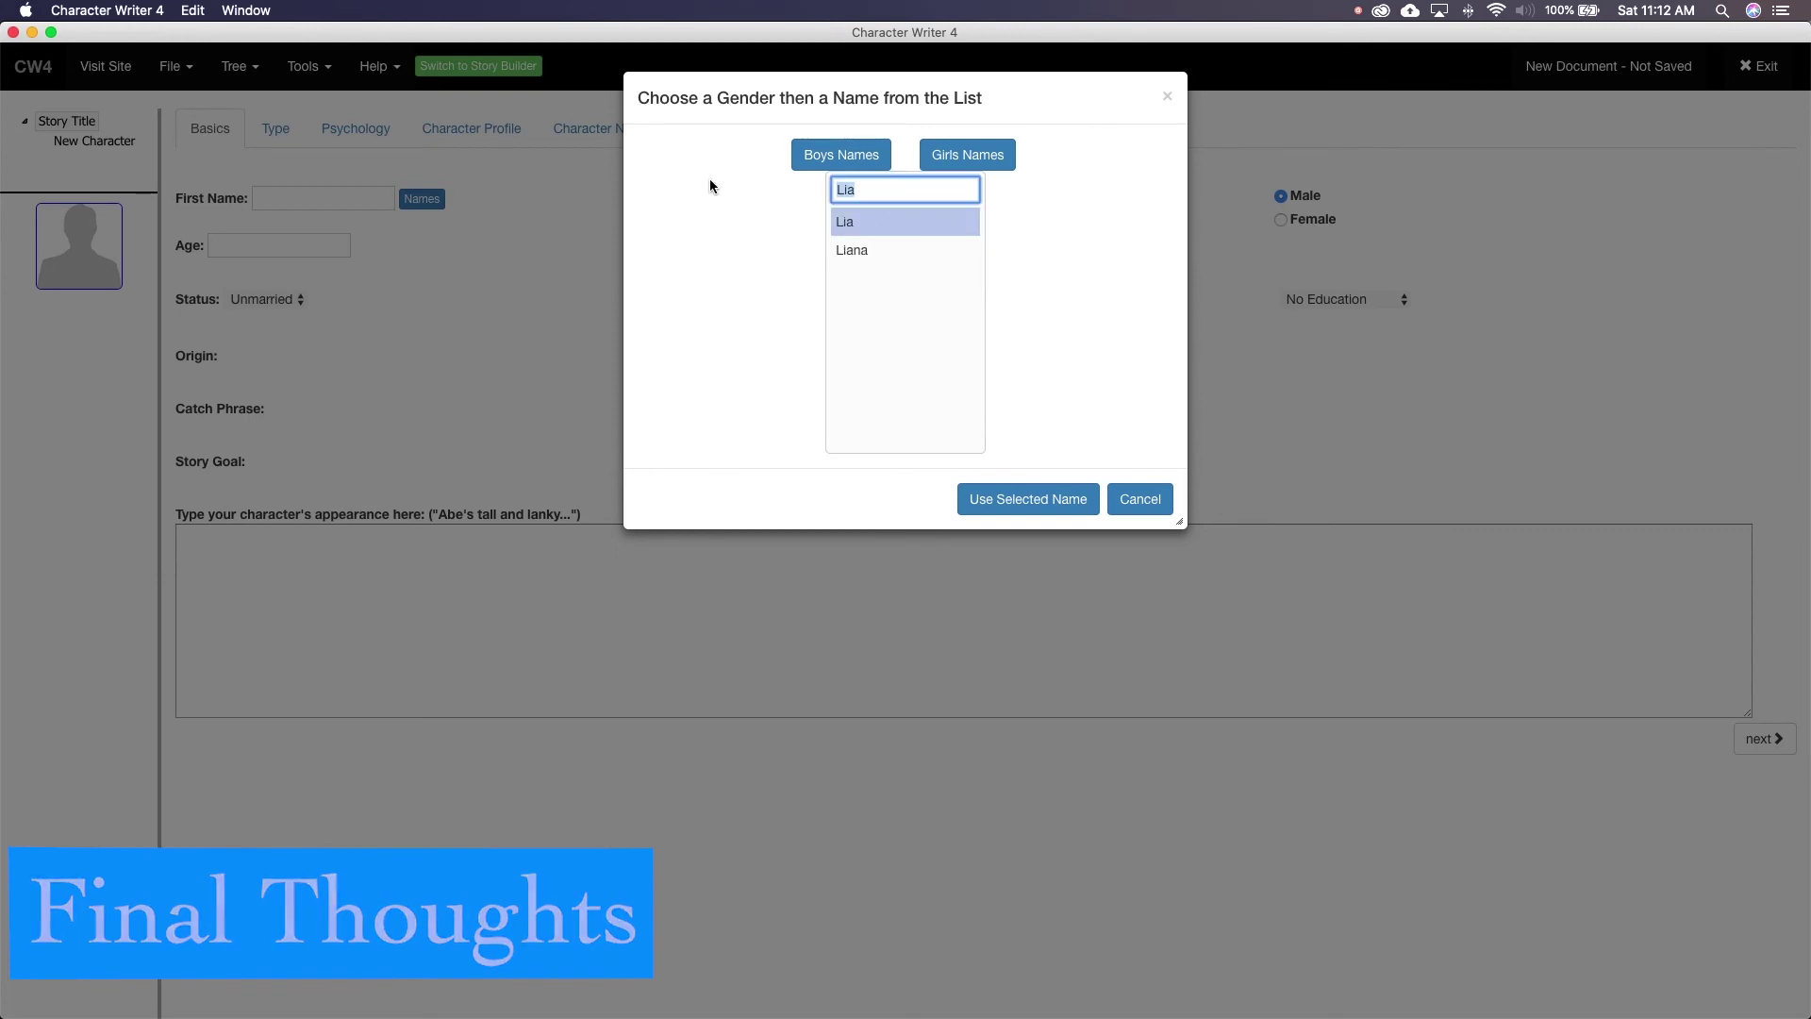
{"action": "key", "text": "BackSpace"}
{"action": "type", "text": "l"}
{"action": "left_click", "coordinate": [854, 307]}
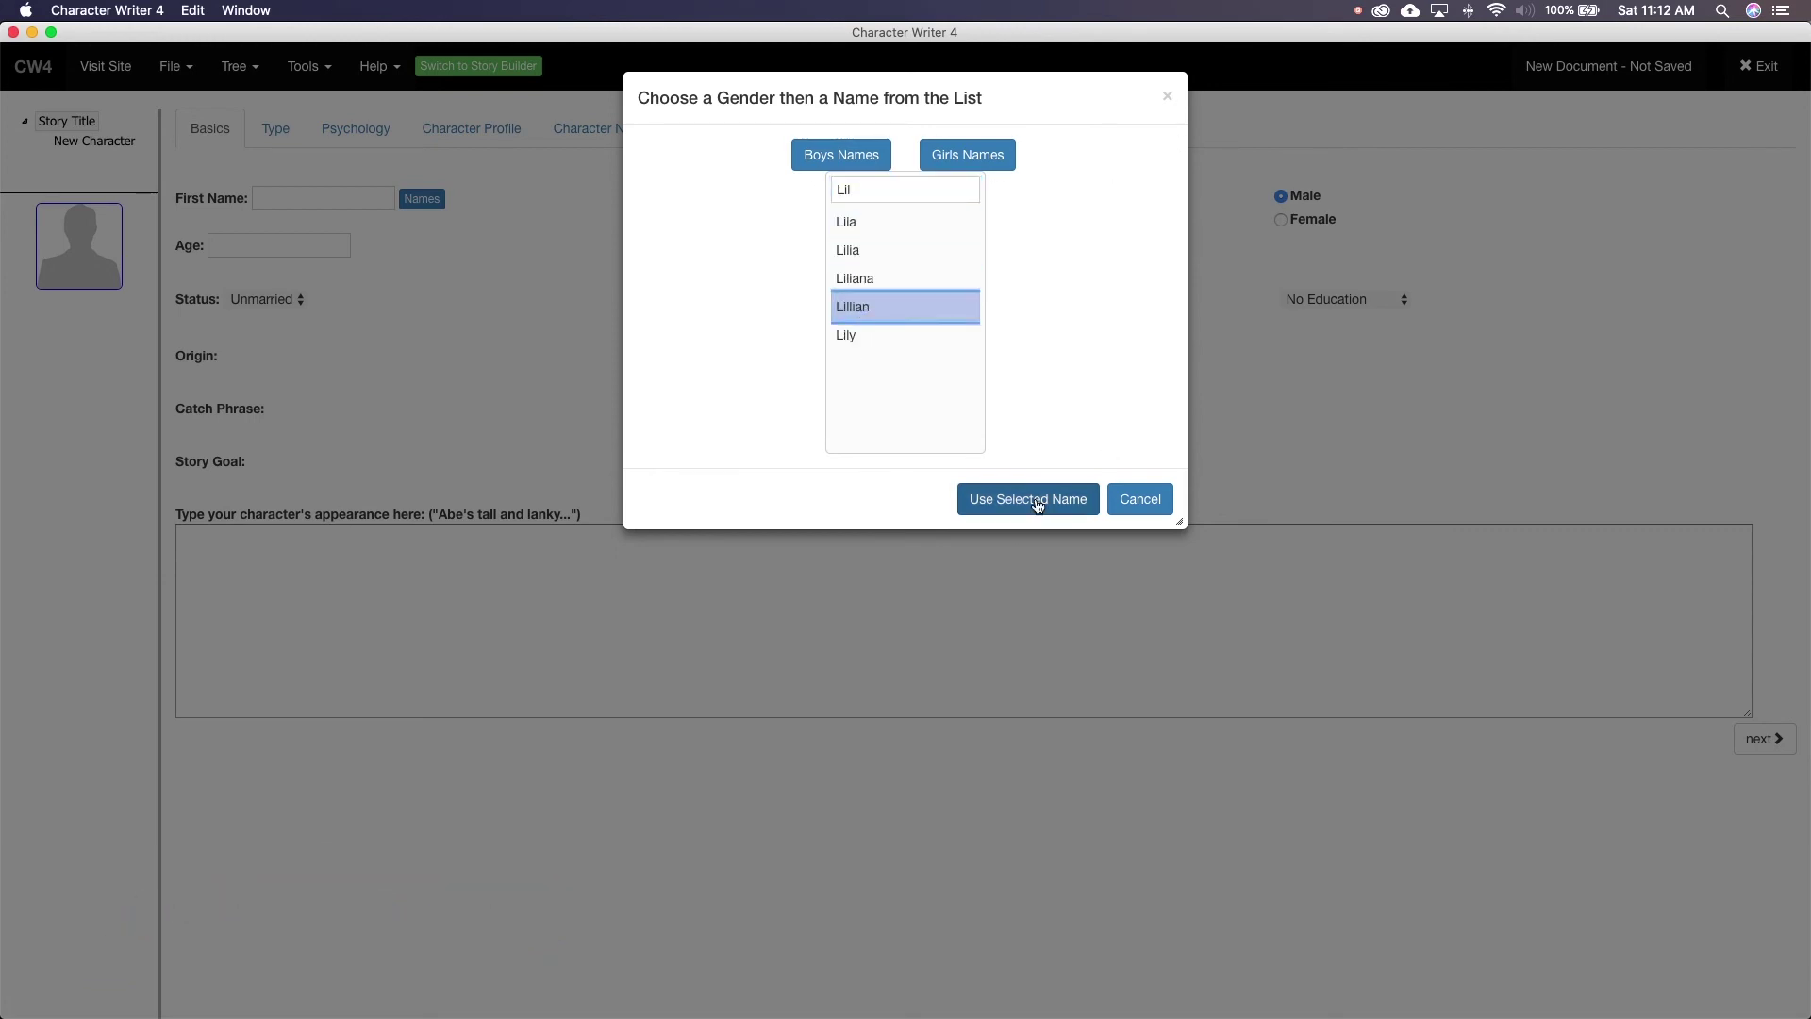
{"action": "left_click", "coordinate": [1038, 499]}
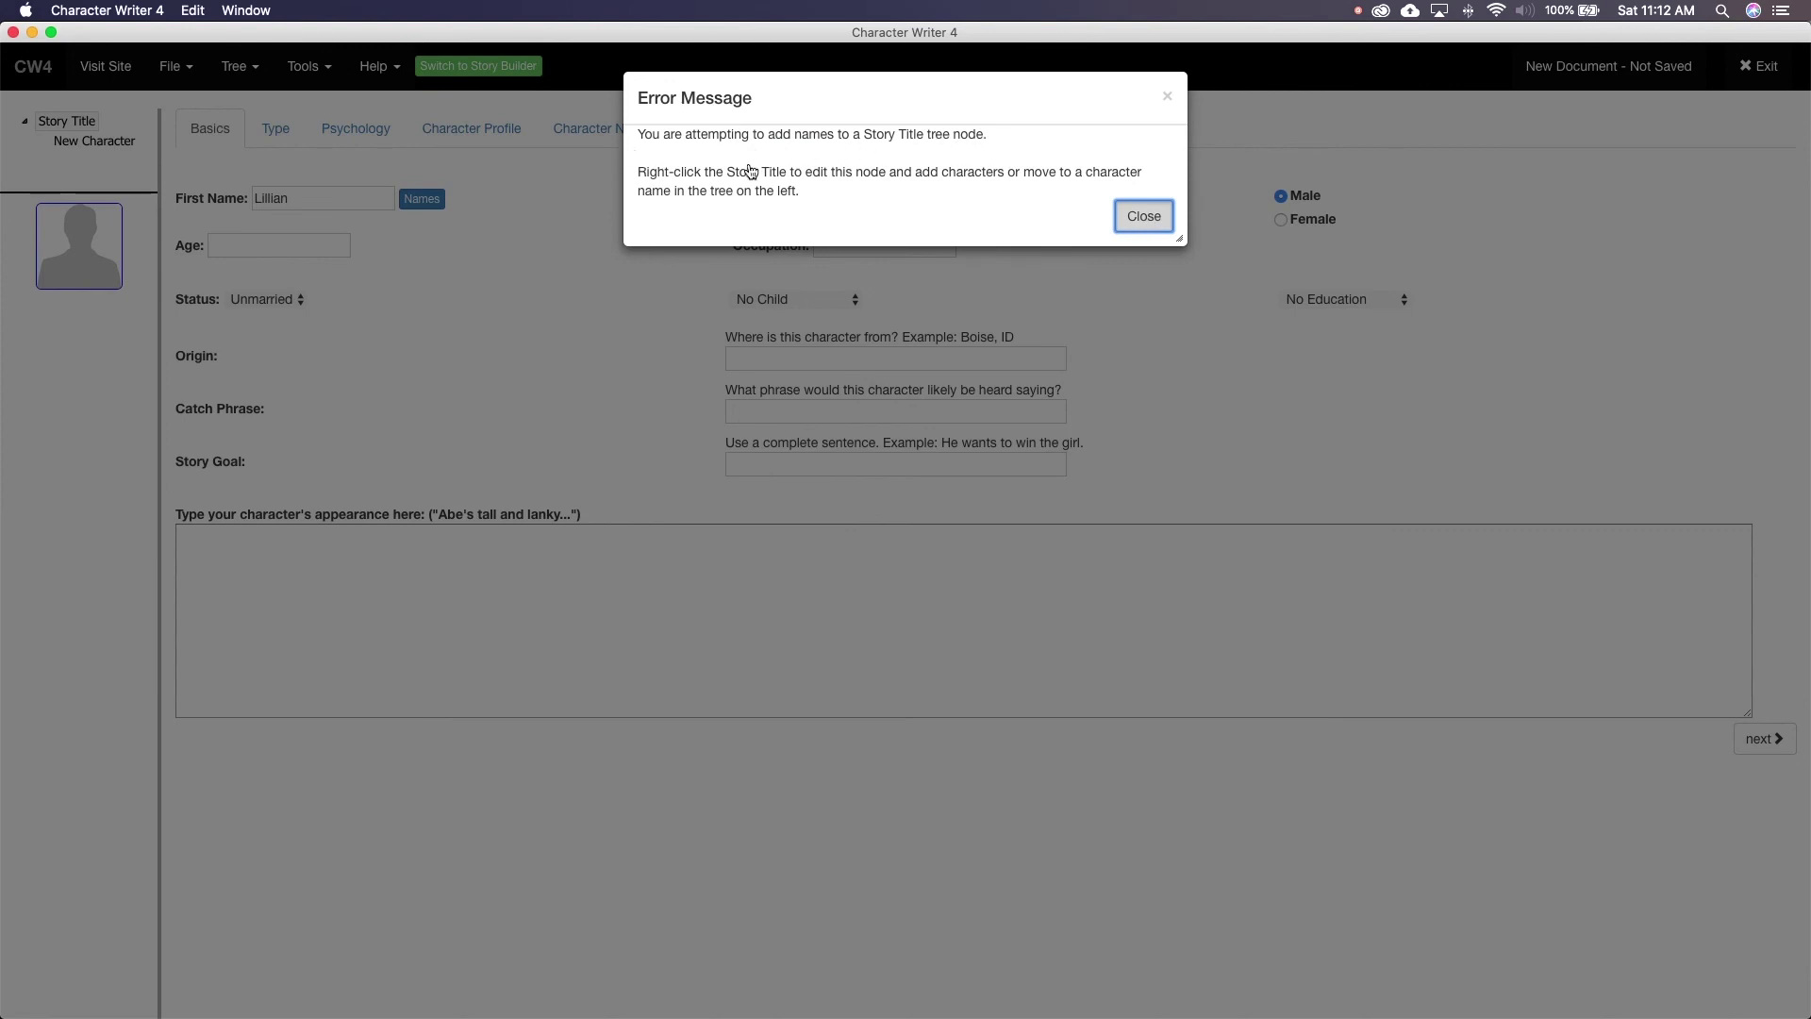
{"action": "left_click", "coordinate": [1144, 216]}
Keep unsaved changes, try applying Lily from the name list, then select the New Character entry
{"action": "left_click", "coordinate": [185, 111]}
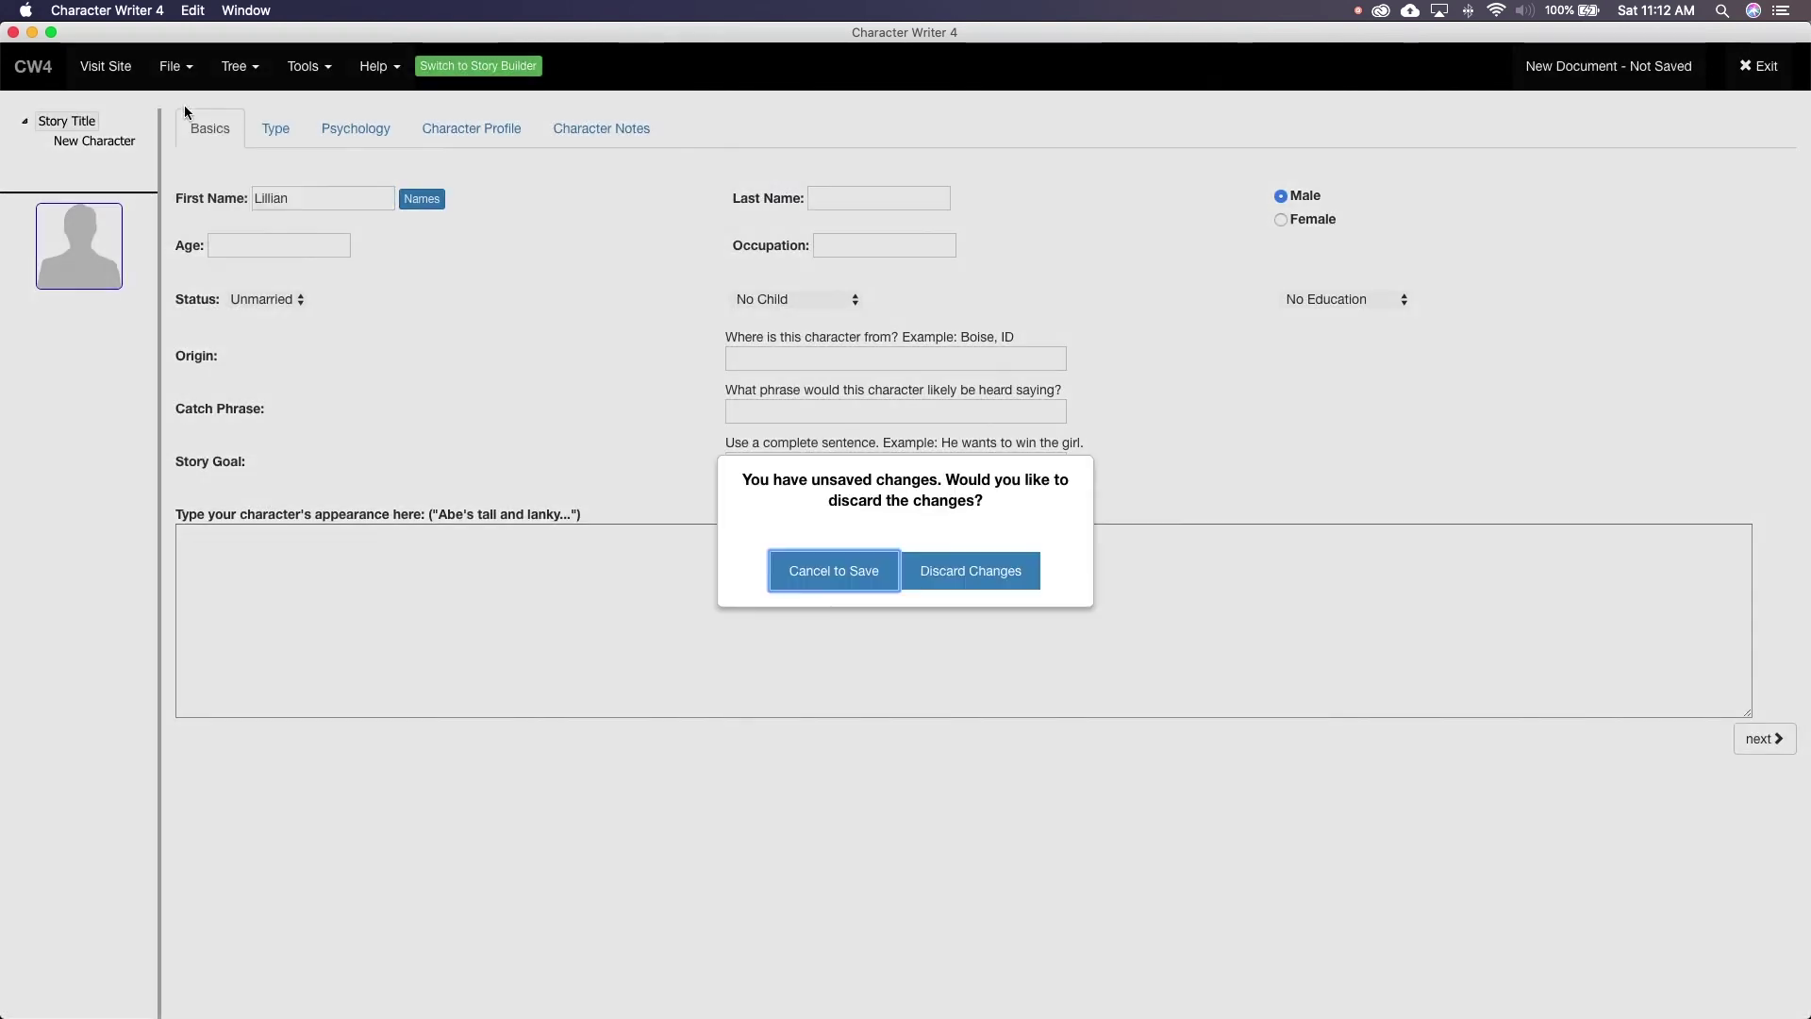
{"action": "left_click", "coordinate": [858, 577]}
{"action": "left_click", "coordinate": [415, 200]}
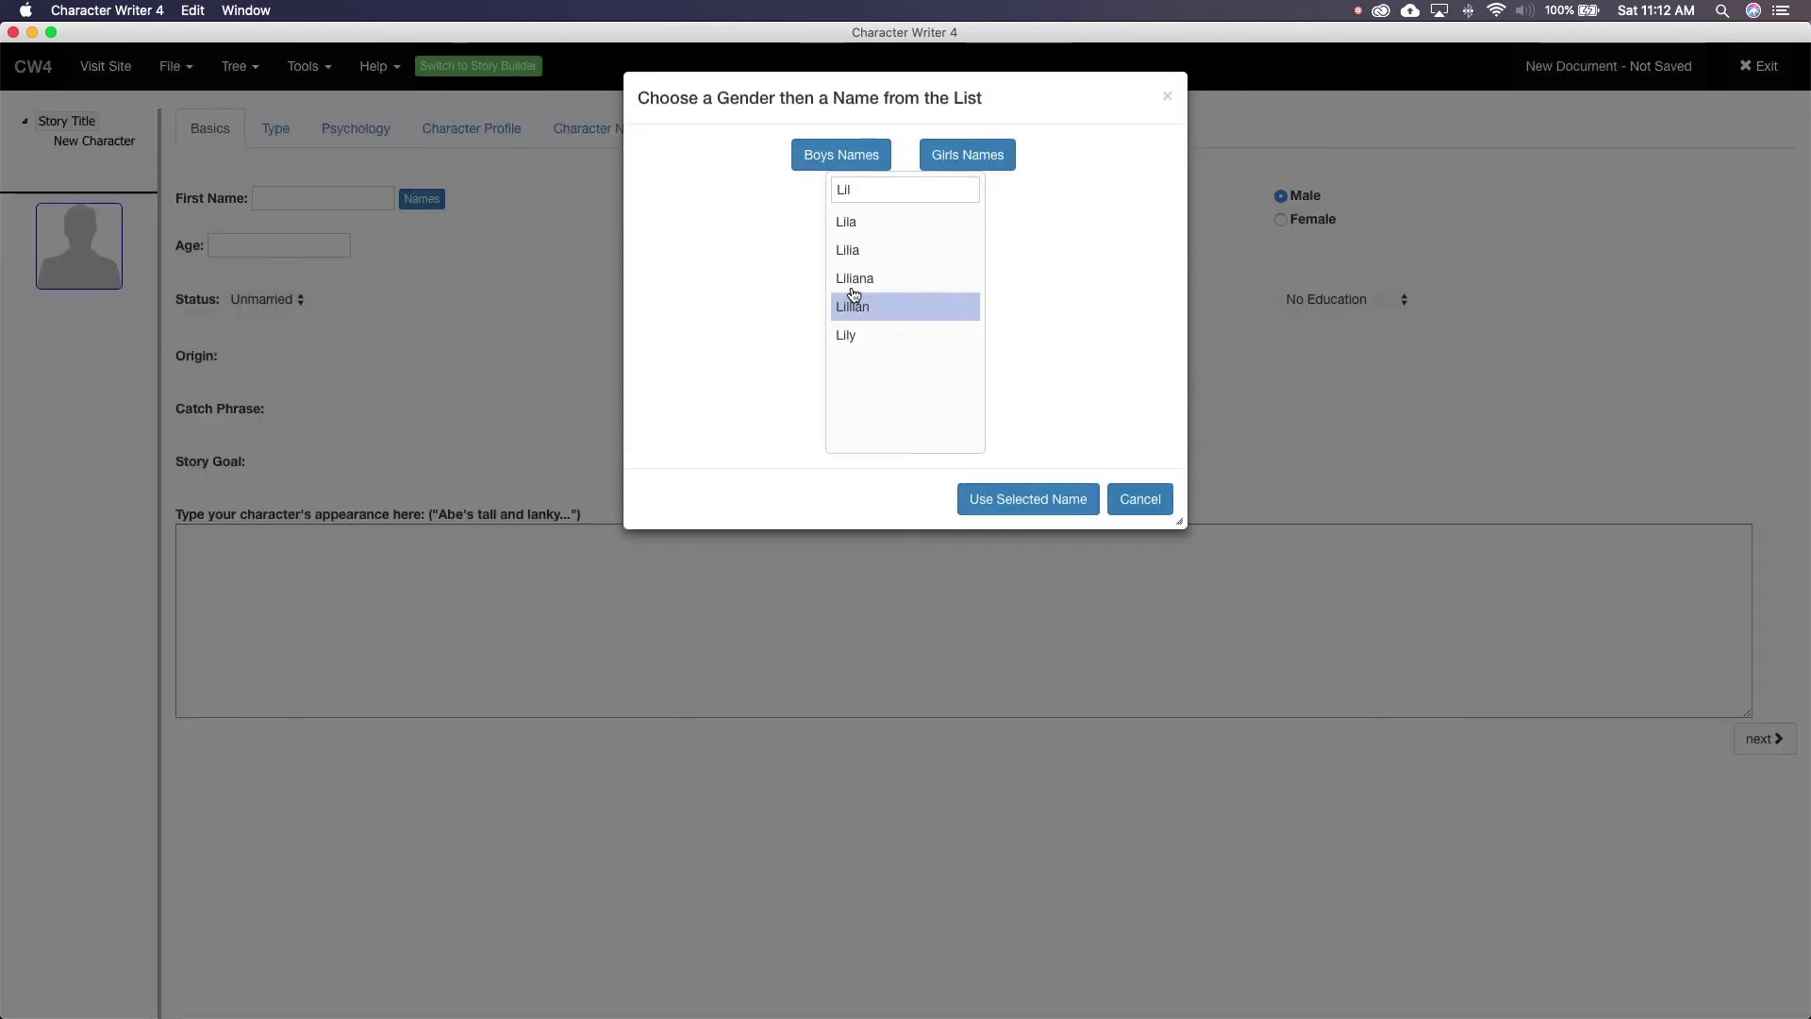
{"action": "left_click", "coordinate": [849, 335]}
{"action": "left_click", "coordinate": [1022, 500]}
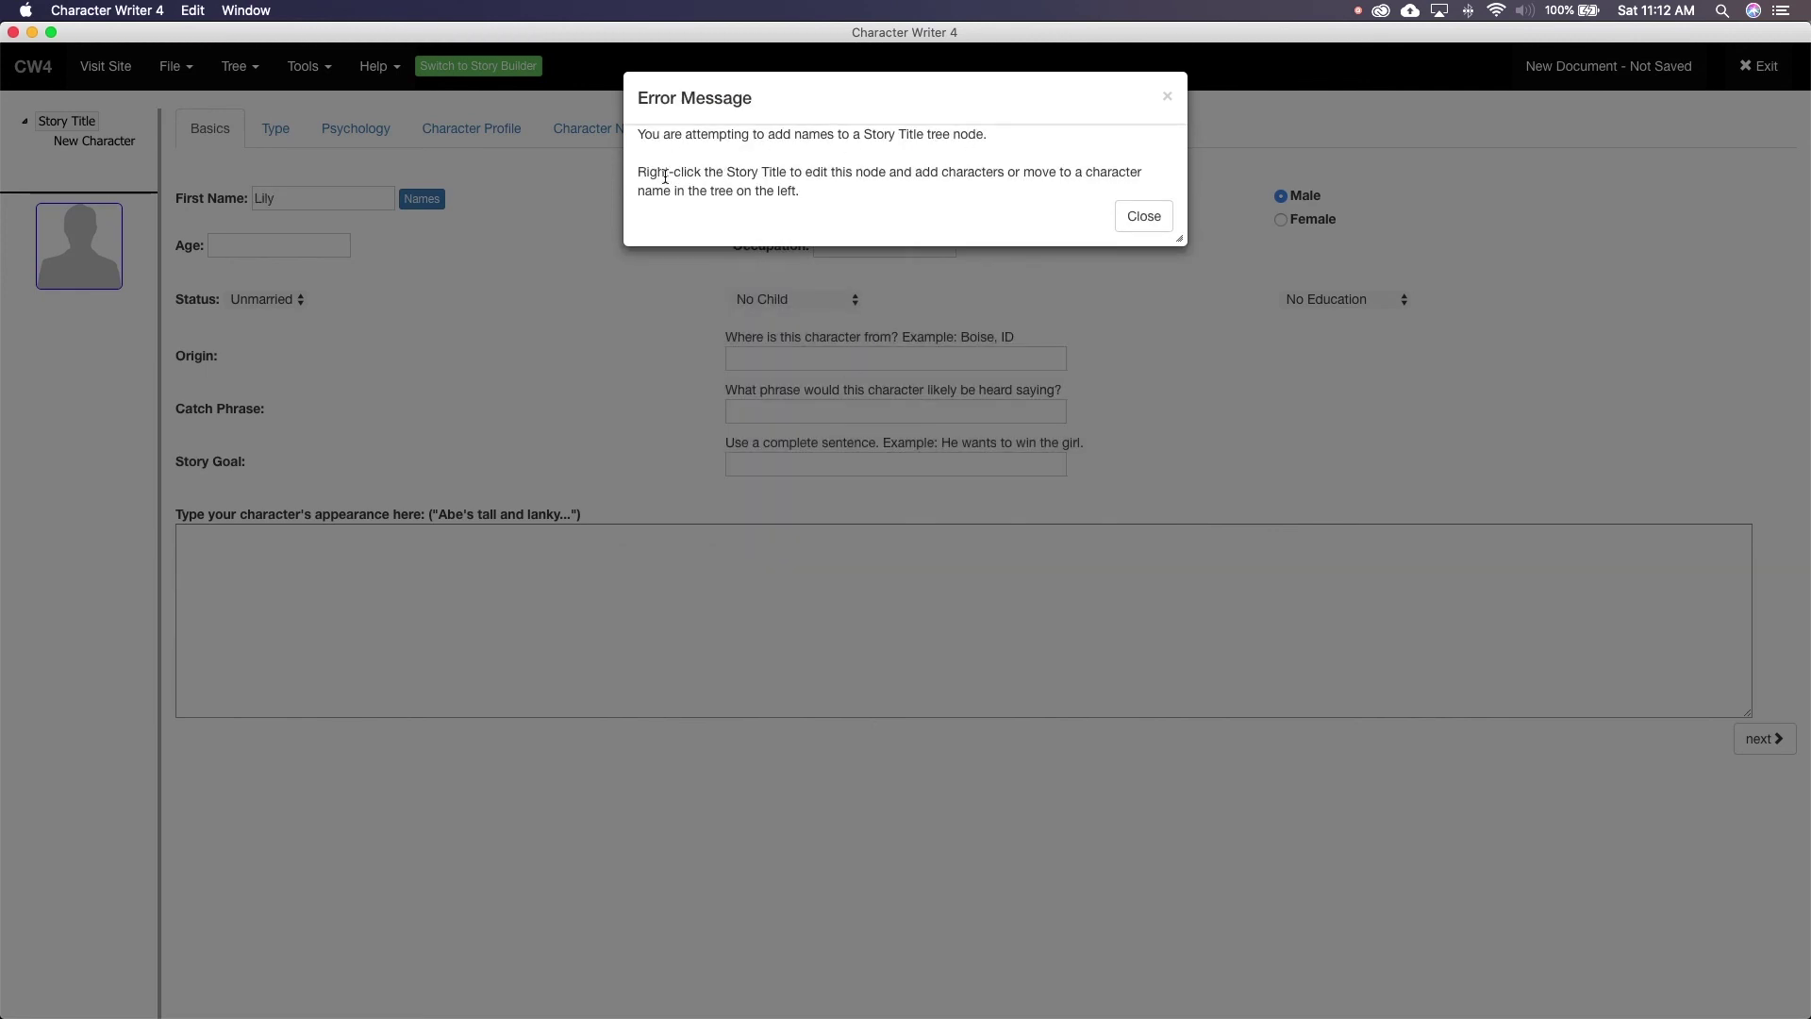
{"action": "left_click", "coordinate": [1141, 216]}
{"action": "left_click", "coordinate": [121, 149]}
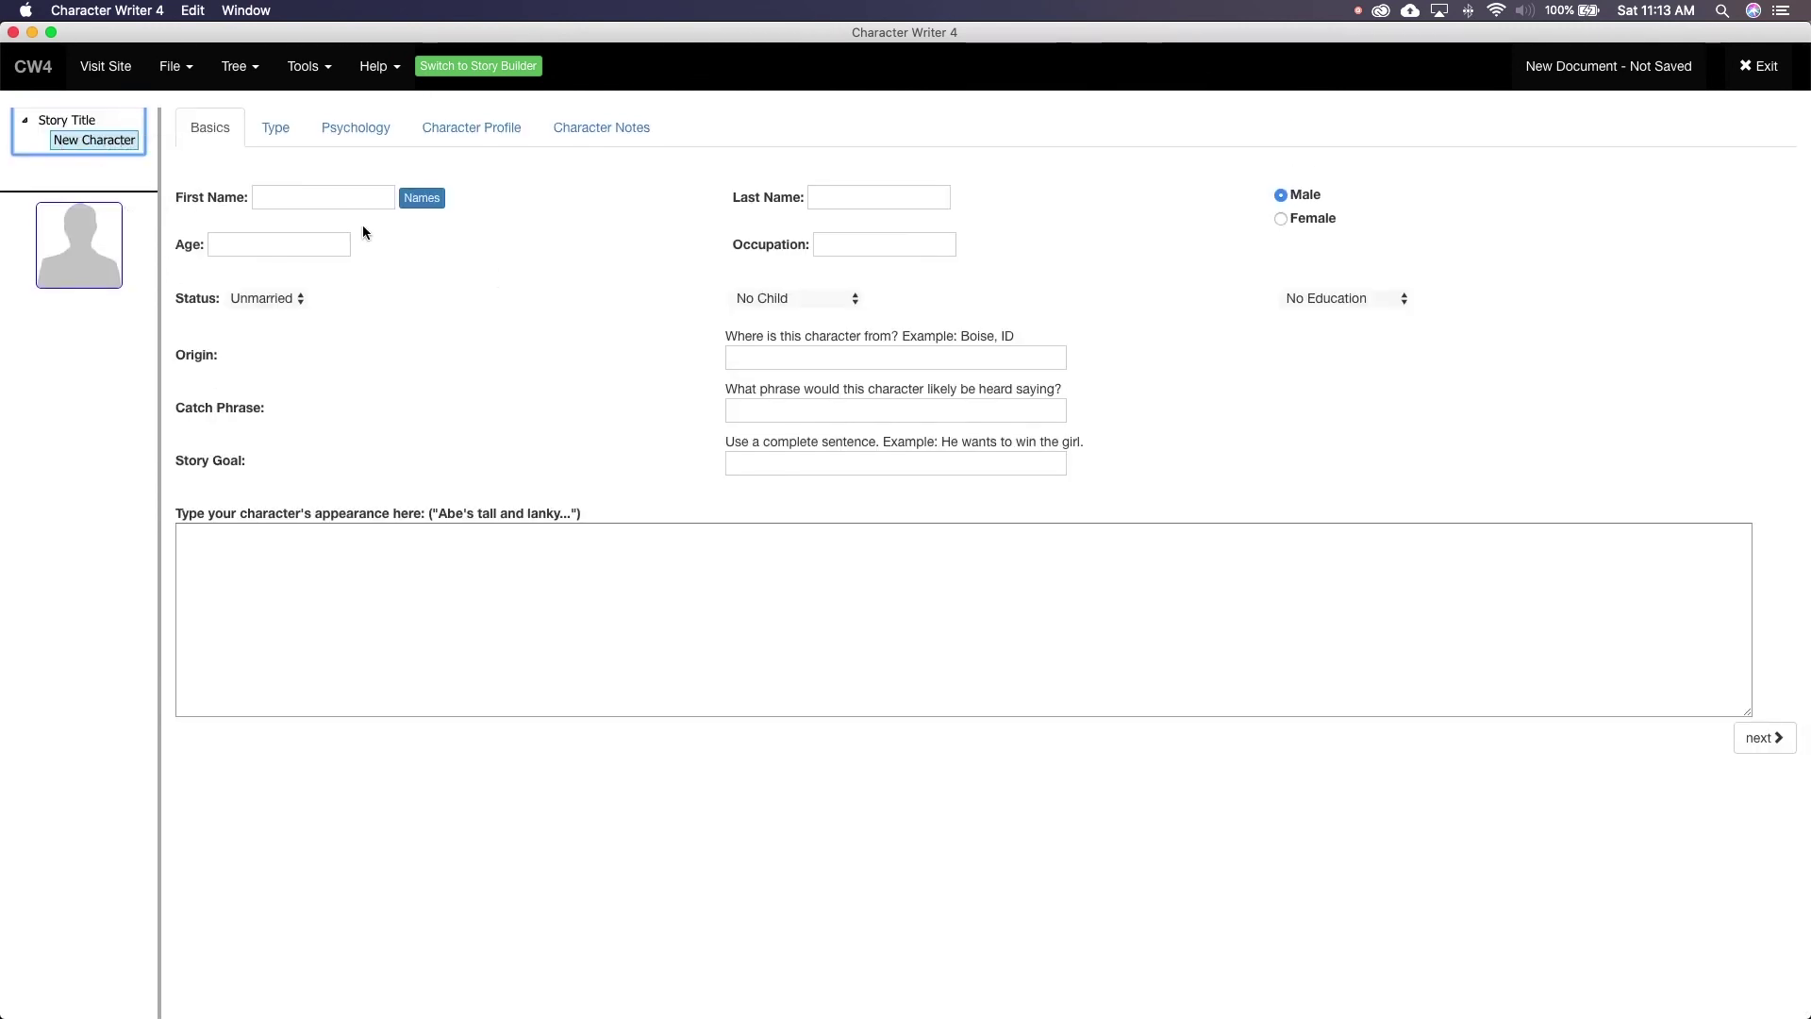
Add a character entry typed as Lily, then delete the extra character entry
{"action": "right_click", "coordinate": [94, 141]}
{"action": "left_click", "coordinate": [106, 172]}
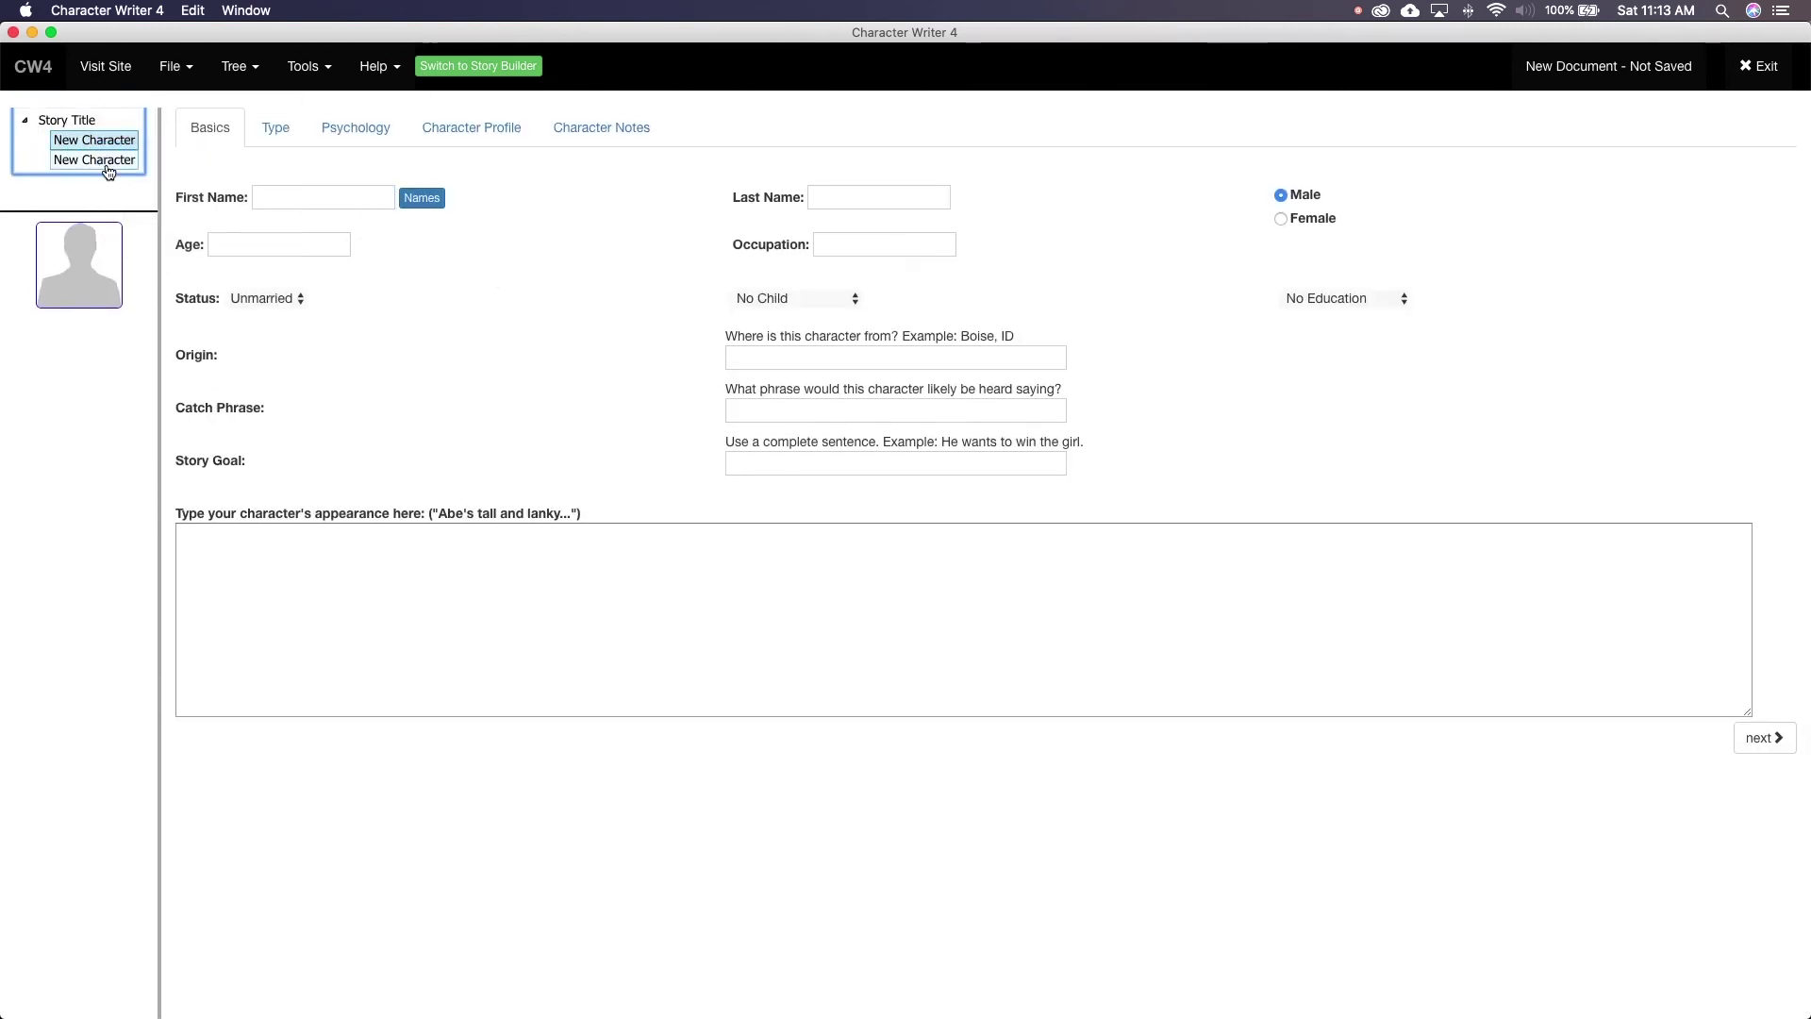
{"action": "type", "text": "Lily"}
{"action": "left_click", "coordinate": [94, 160]}
{"action": "key", "text": "Delete"}
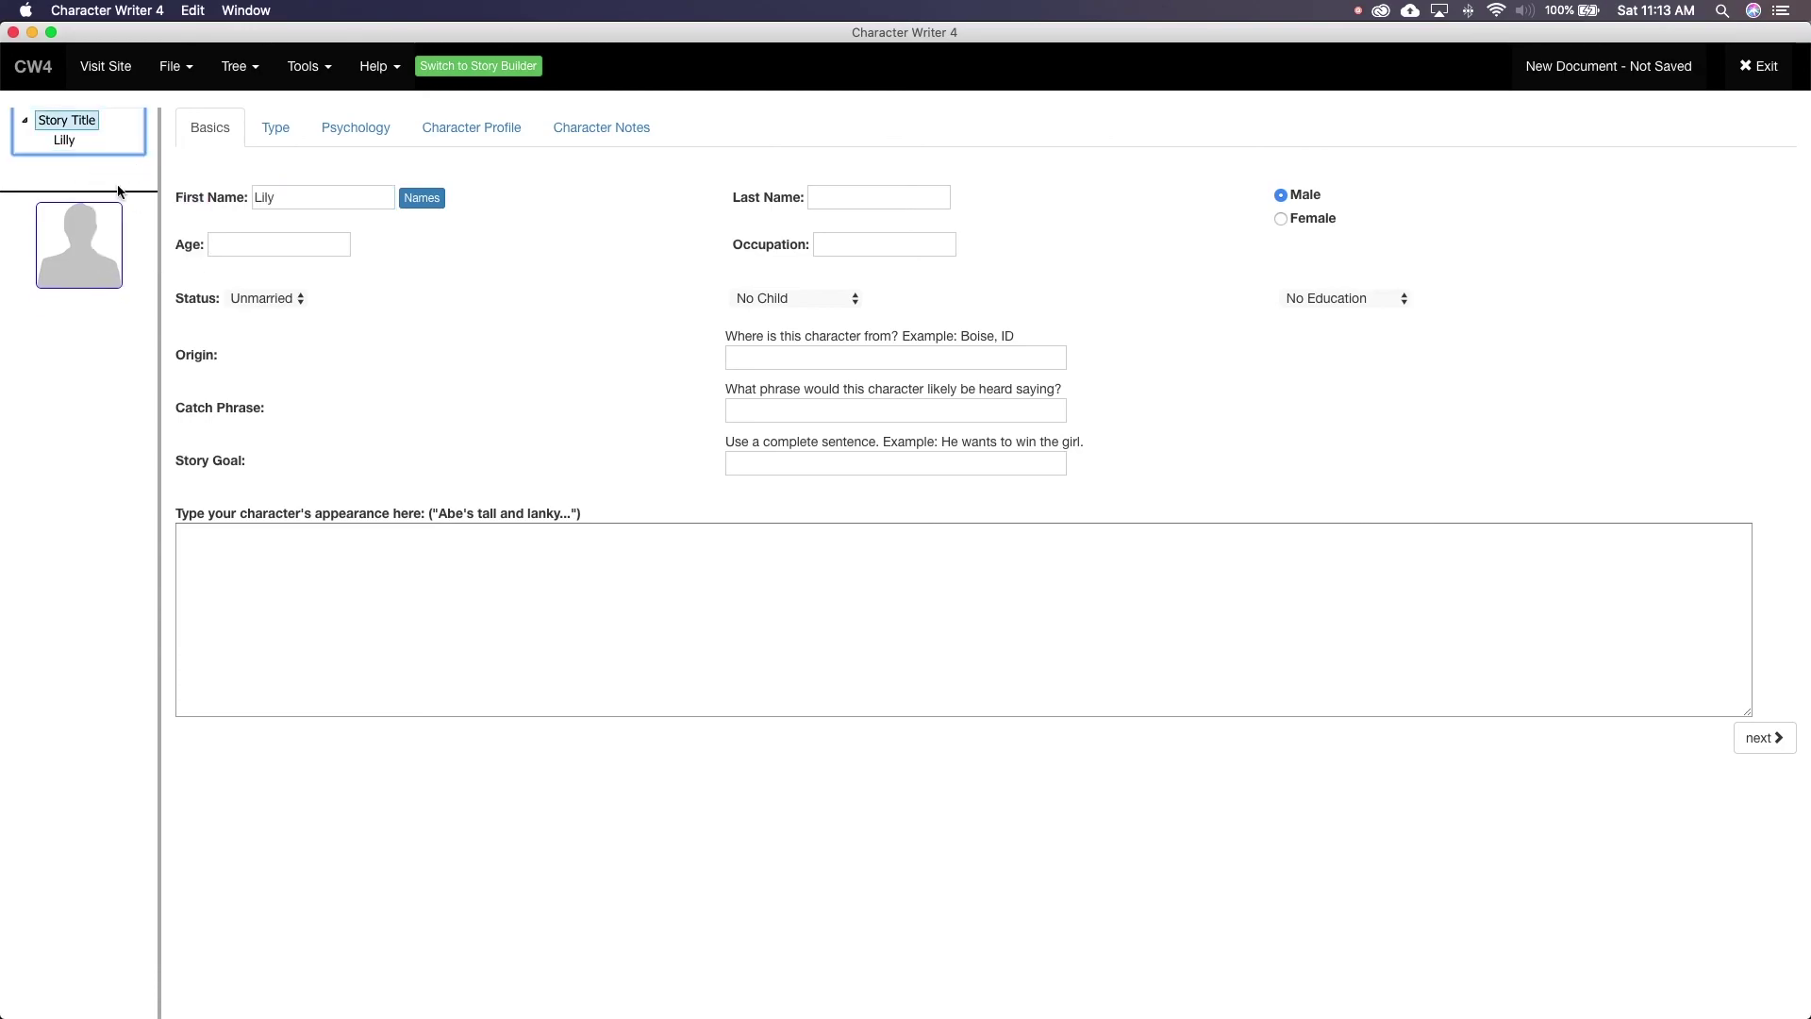
Set the first name to Lily and the last name to Blackwood
{"action": "left_click", "coordinate": [421, 197]}
{"action": "left_click", "coordinate": [1031, 497]}
{"action": "left_click", "coordinate": [1142, 213]}
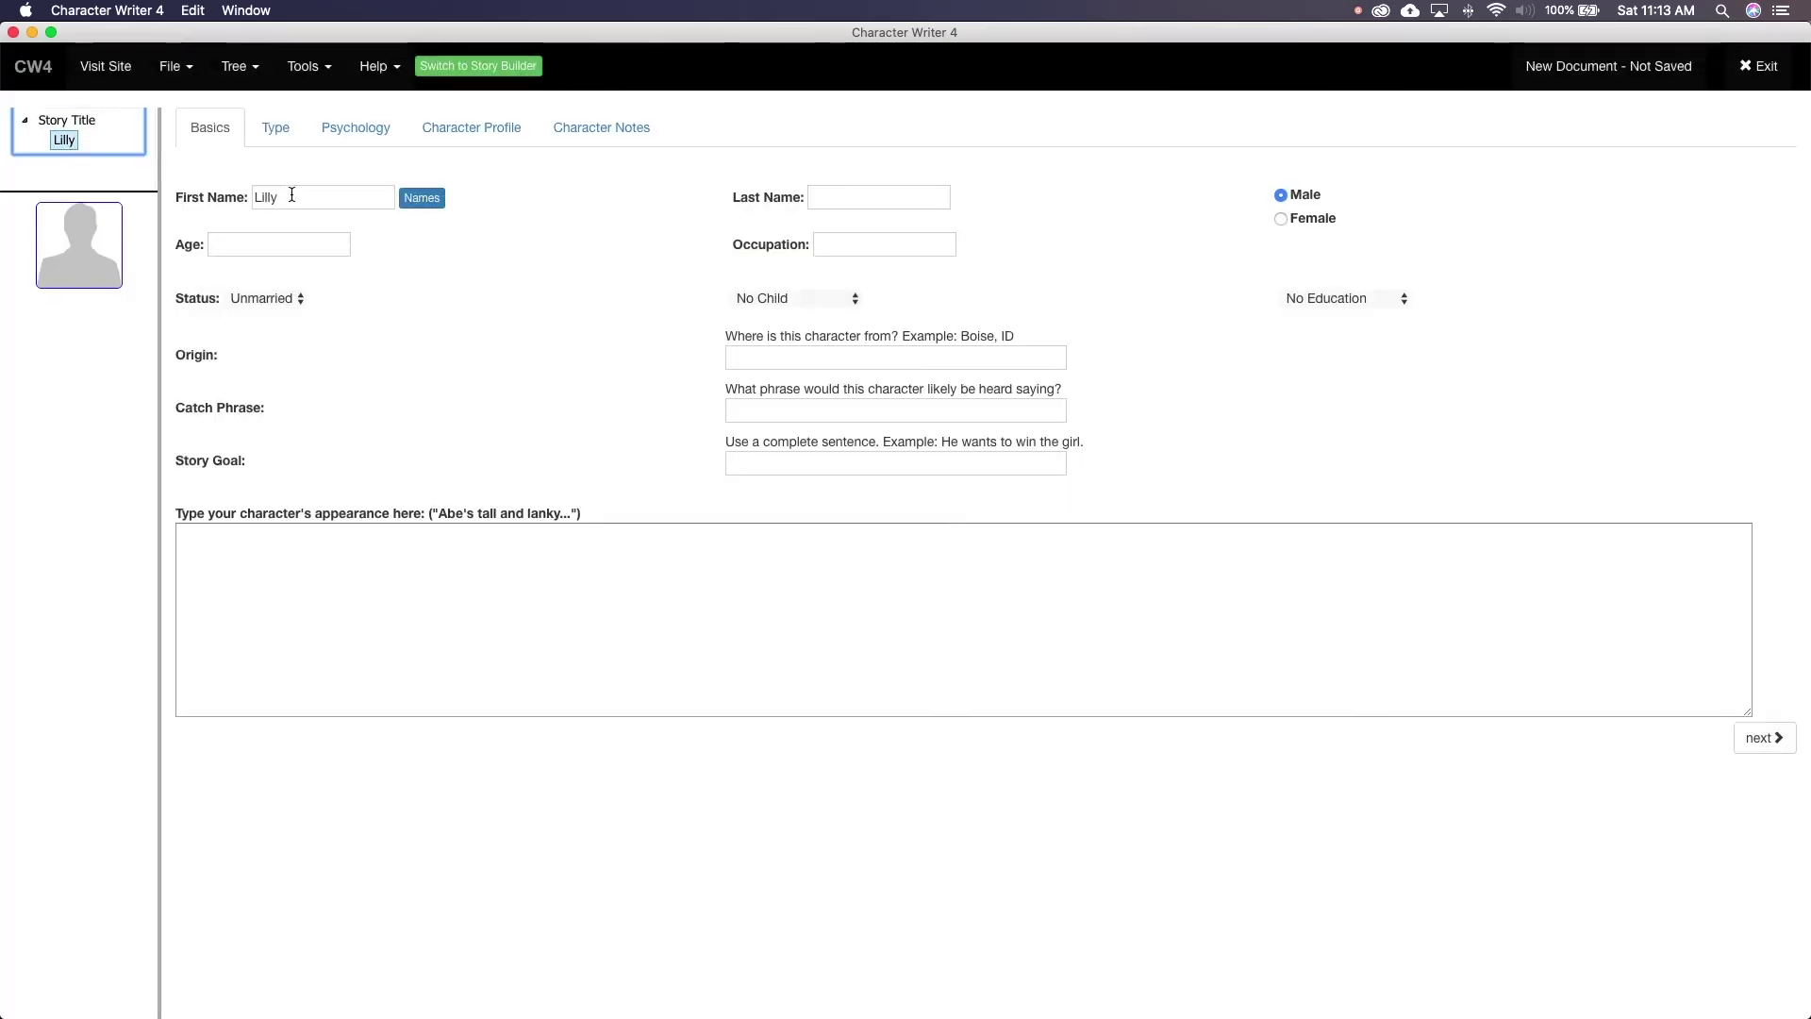
{"action": "left_click", "coordinate": [292, 194]}
{"action": "key", "text": "BackSpace"}
{"action": "key", "text": "BackSpace"}
{"action": "type", "text": "y"}
{"action": "left_click", "coordinate": [856, 194]}
{"action": "type", "text": "Blackwood"}
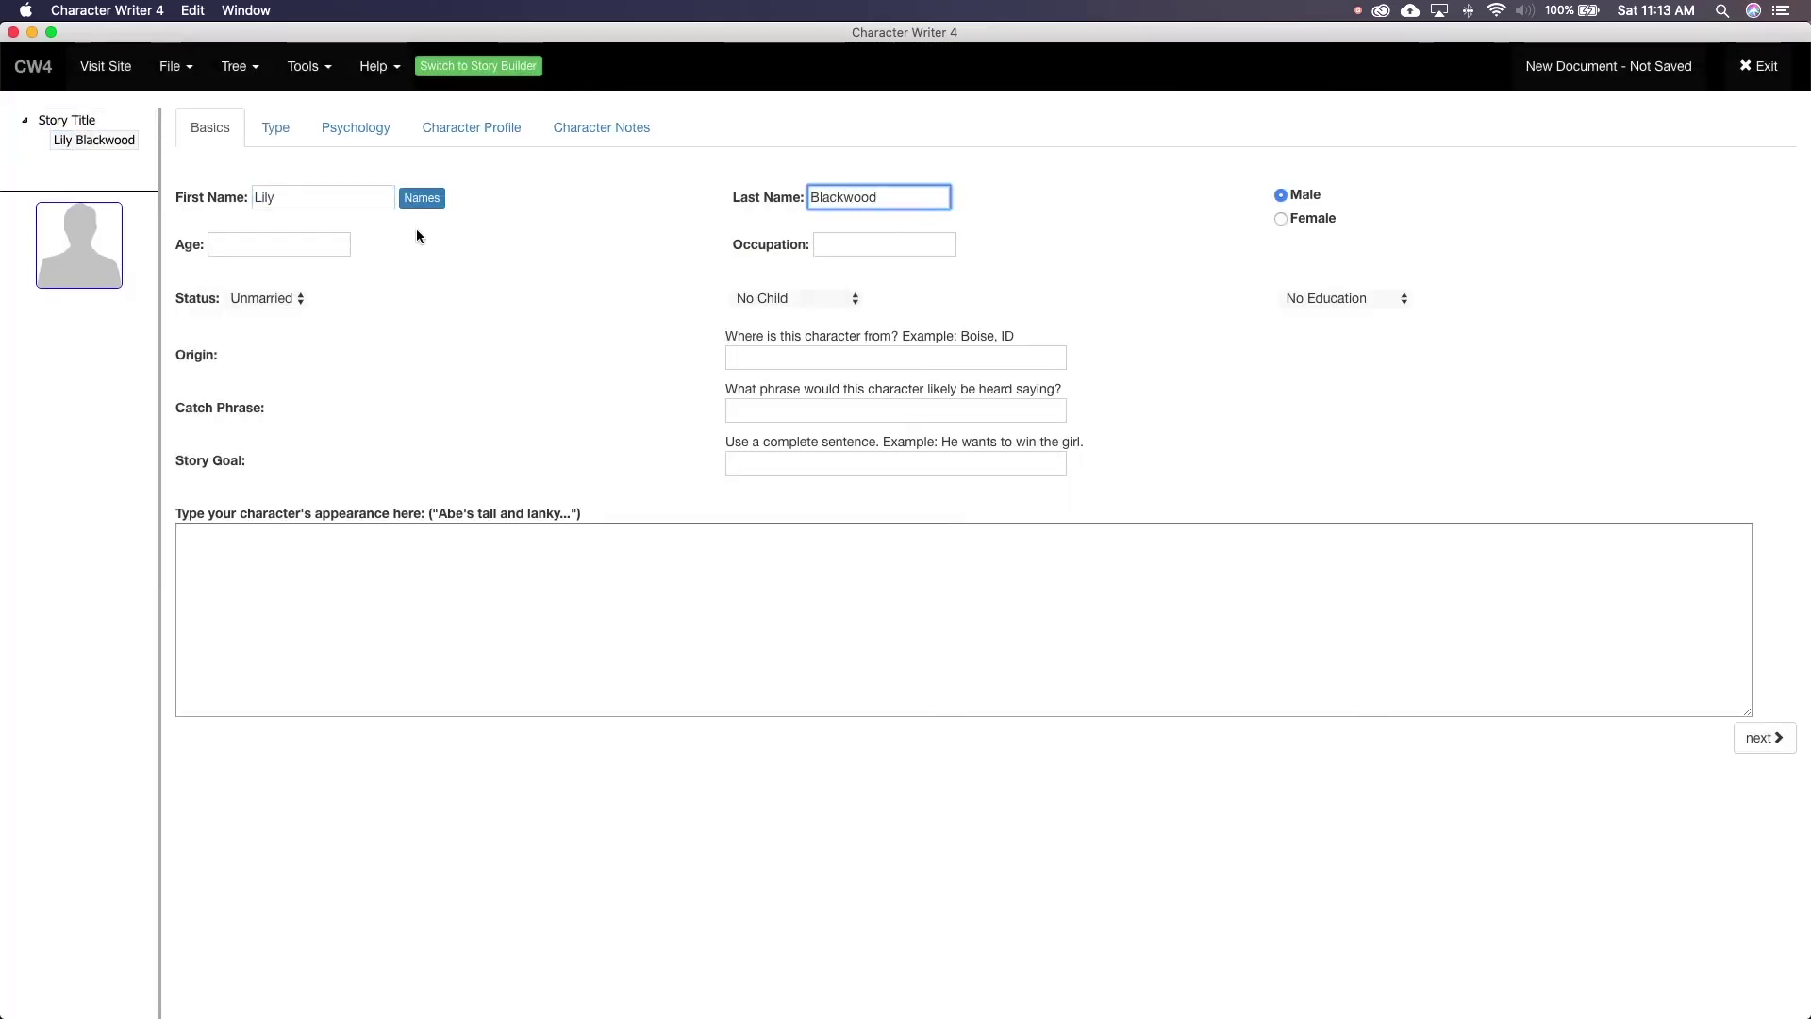
Enter age 18, occupation student, A Child or Children, and story goal 'Wants a normal college experience.'
{"action": "left_click", "coordinate": [313, 241]}
{"action": "type", "text": "18"}
{"action": "left_click", "coordinate": [869, 243]}
{"action": "type", "text": "Student"}
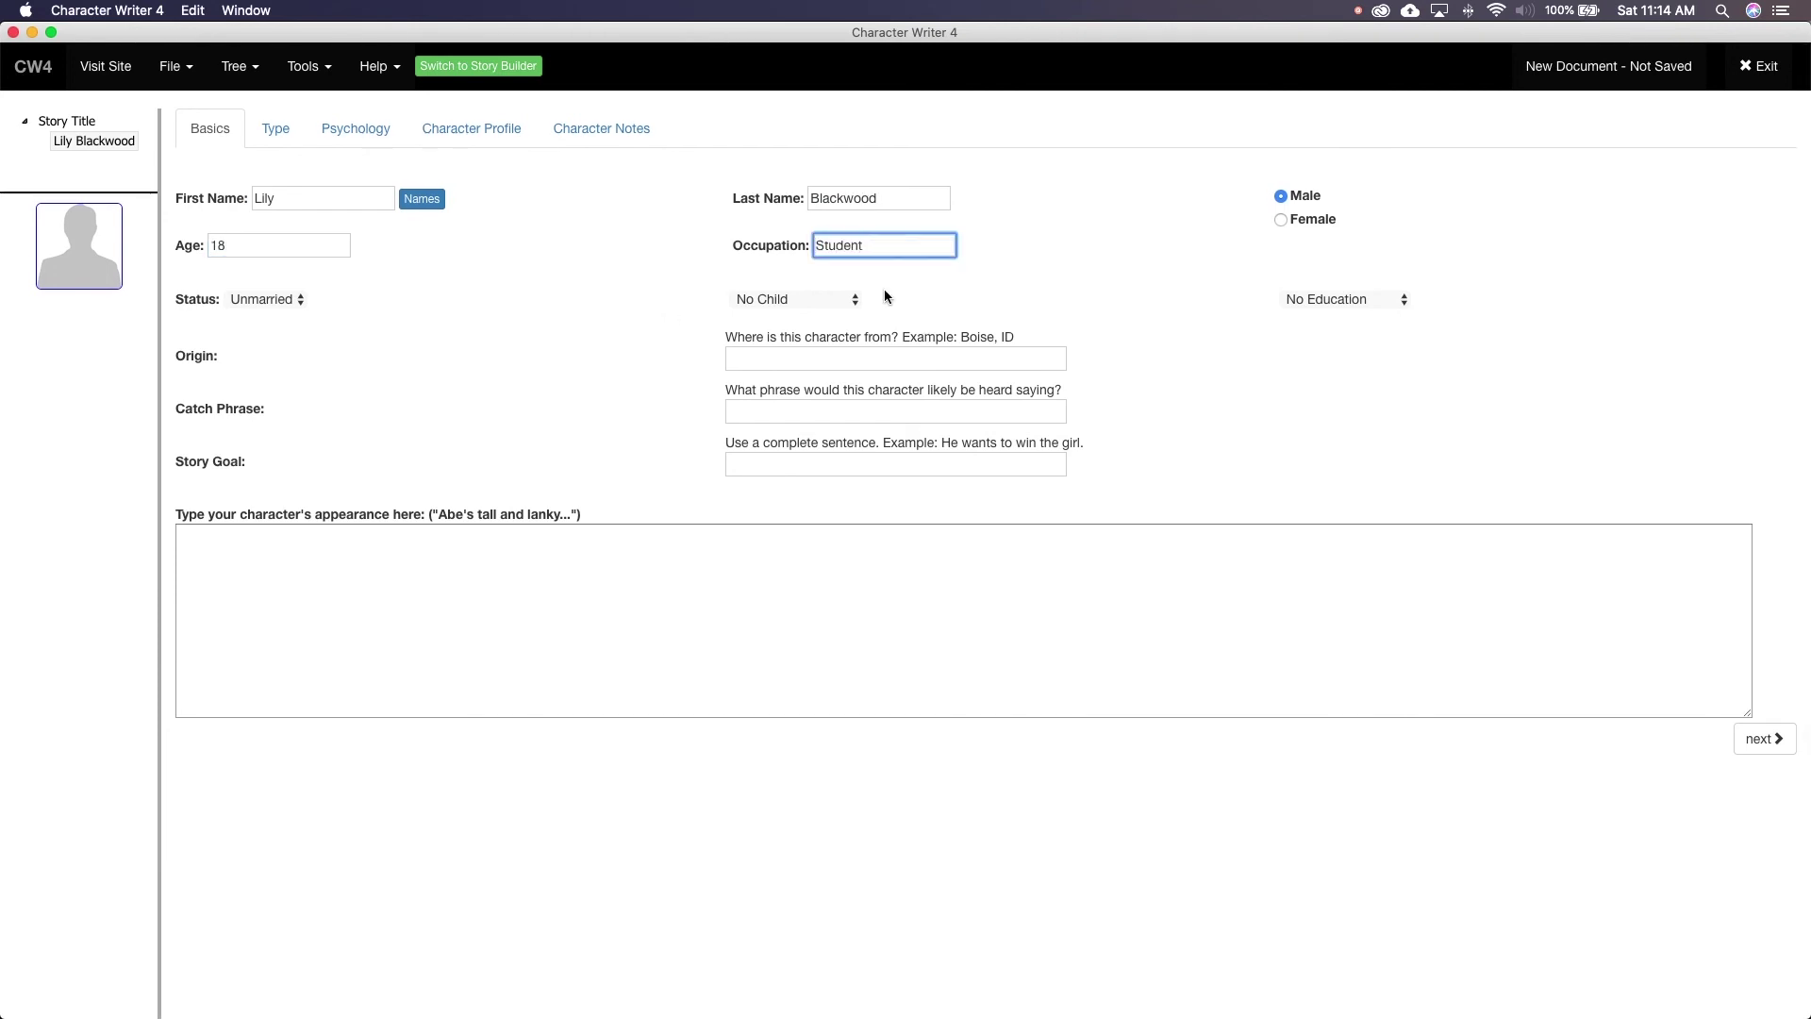
{"action": "left_click", "coordinate": [849, 299]}
{"action": "left_click", "coordinate": [801, 315]}
{"action": "left_click", "coordinate": [782, 356]}
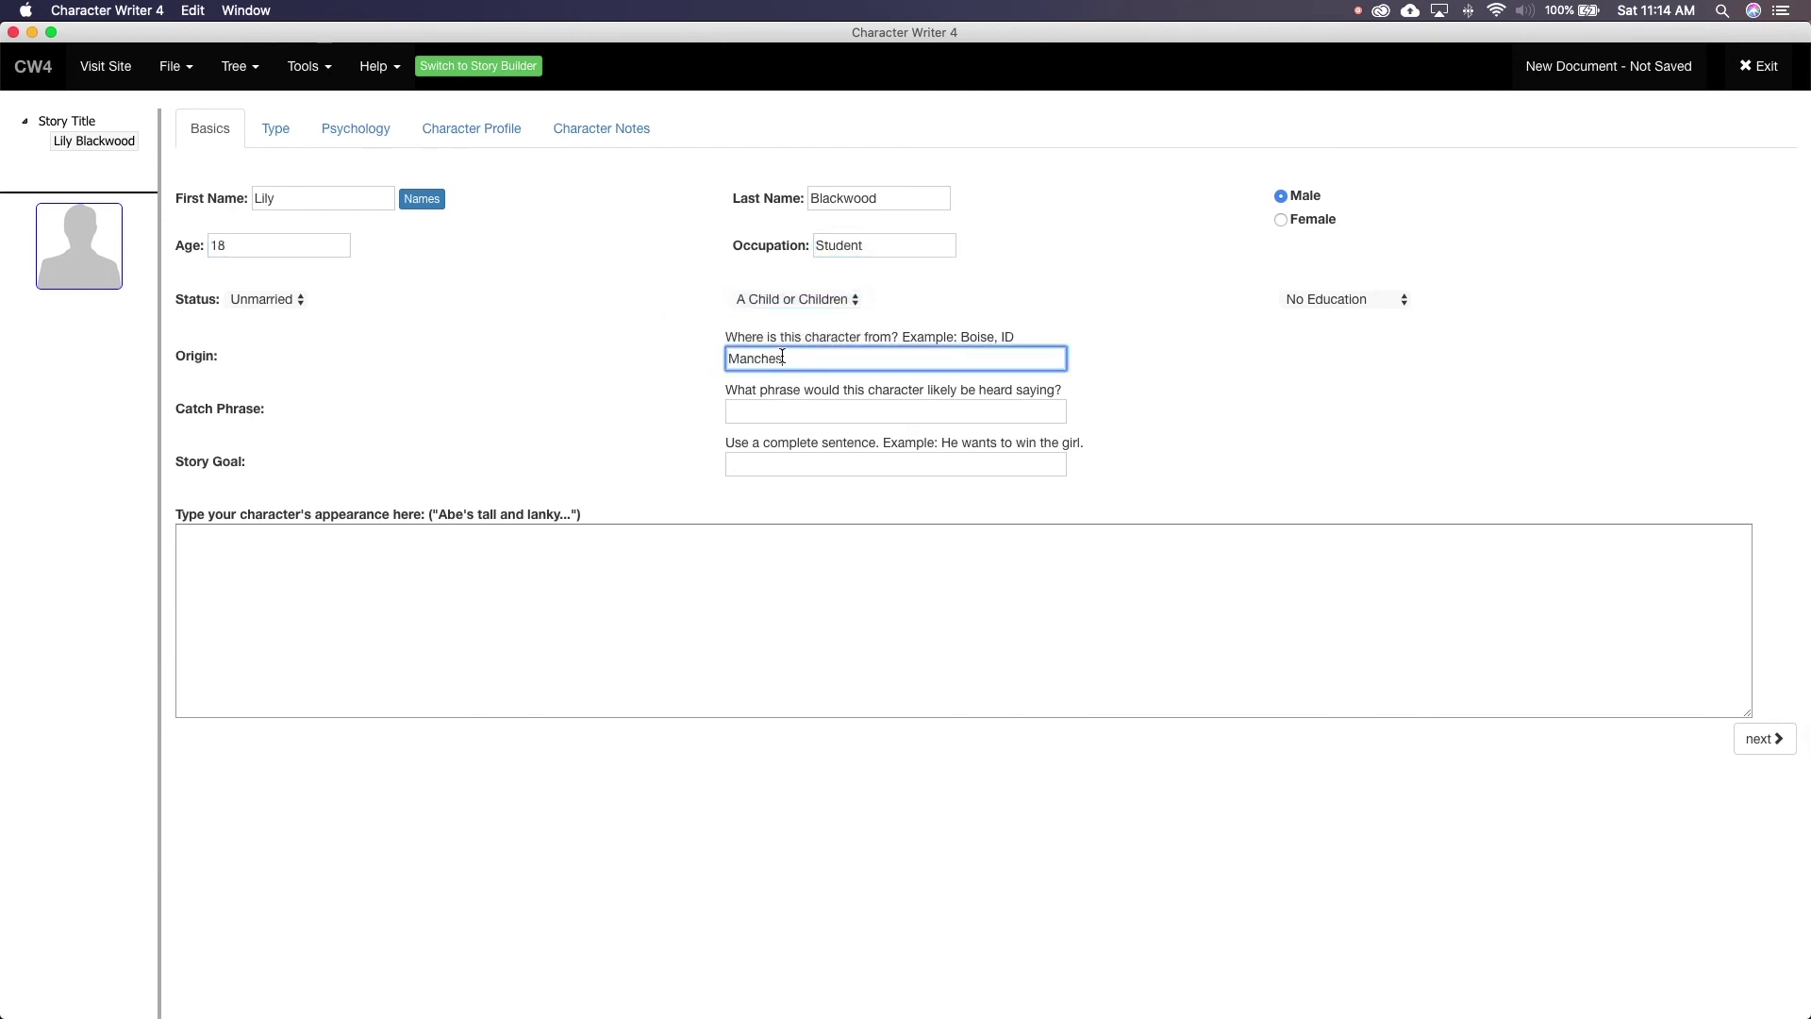
{"action": "left_click", "coordinate": [790, 409]}
{"action": "left_click", "coordinate": [785, 461]}
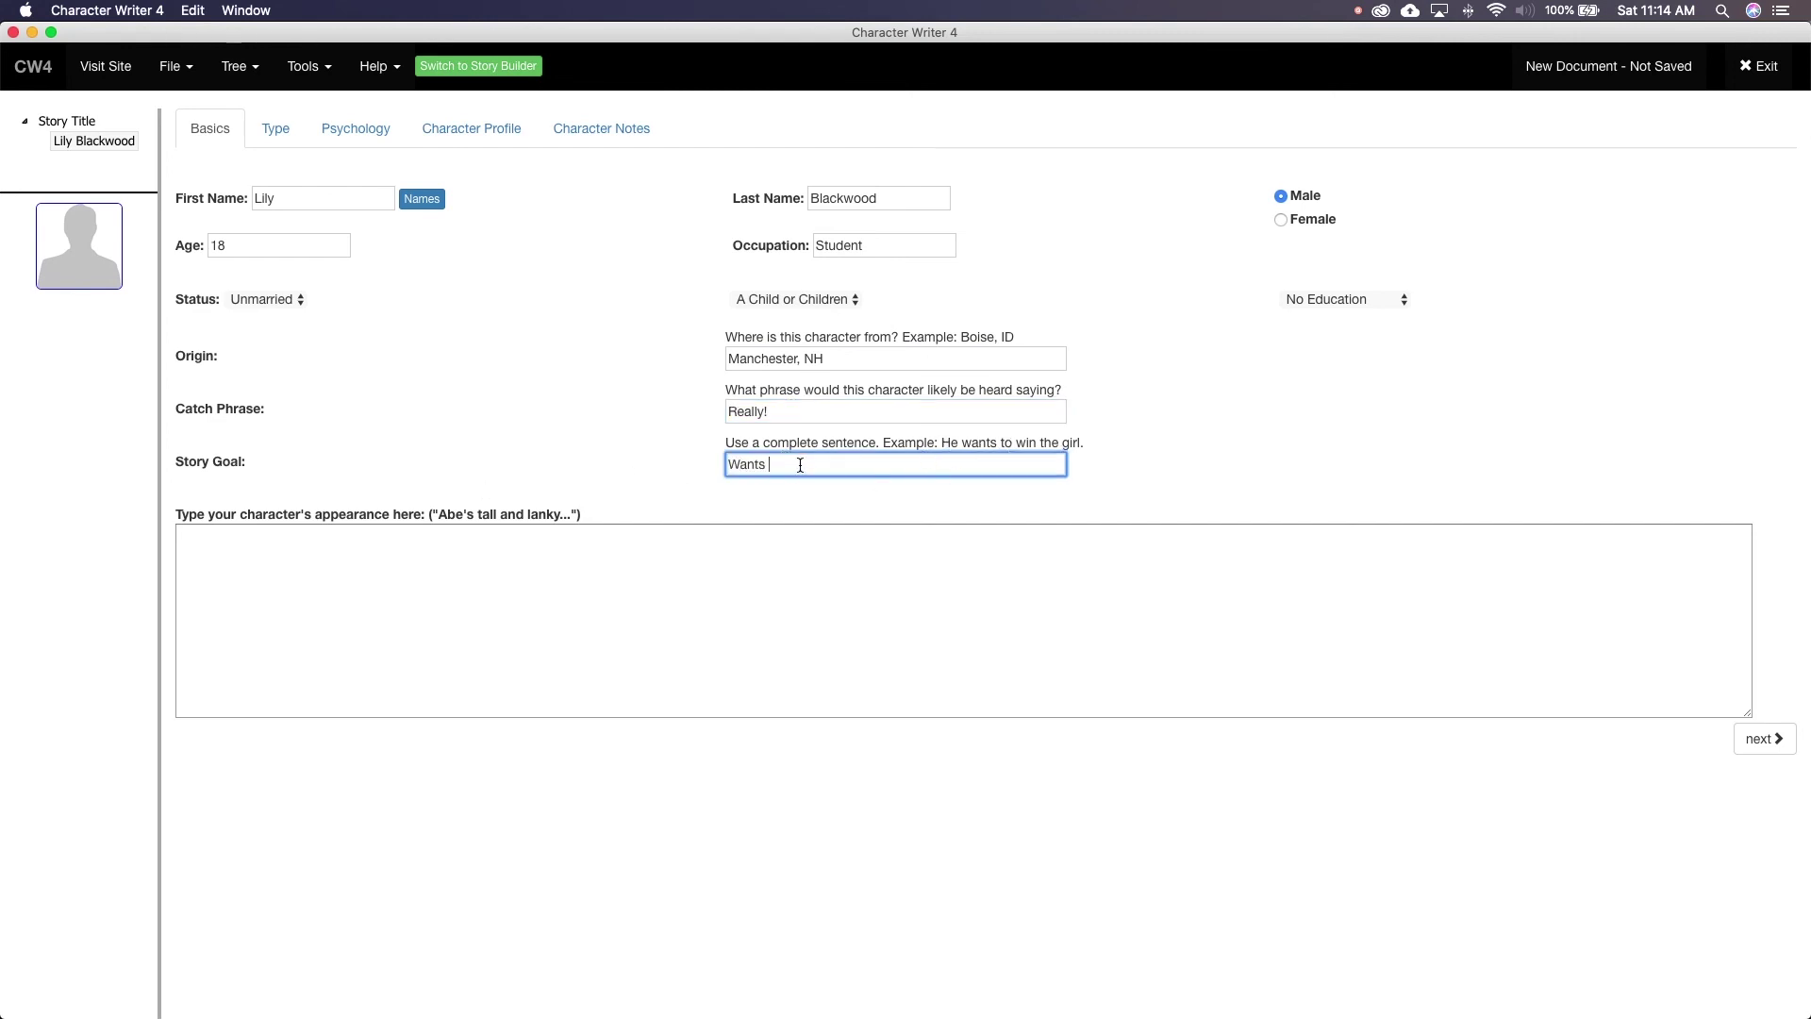
{"action": "type", "text": "Wants a normal"}
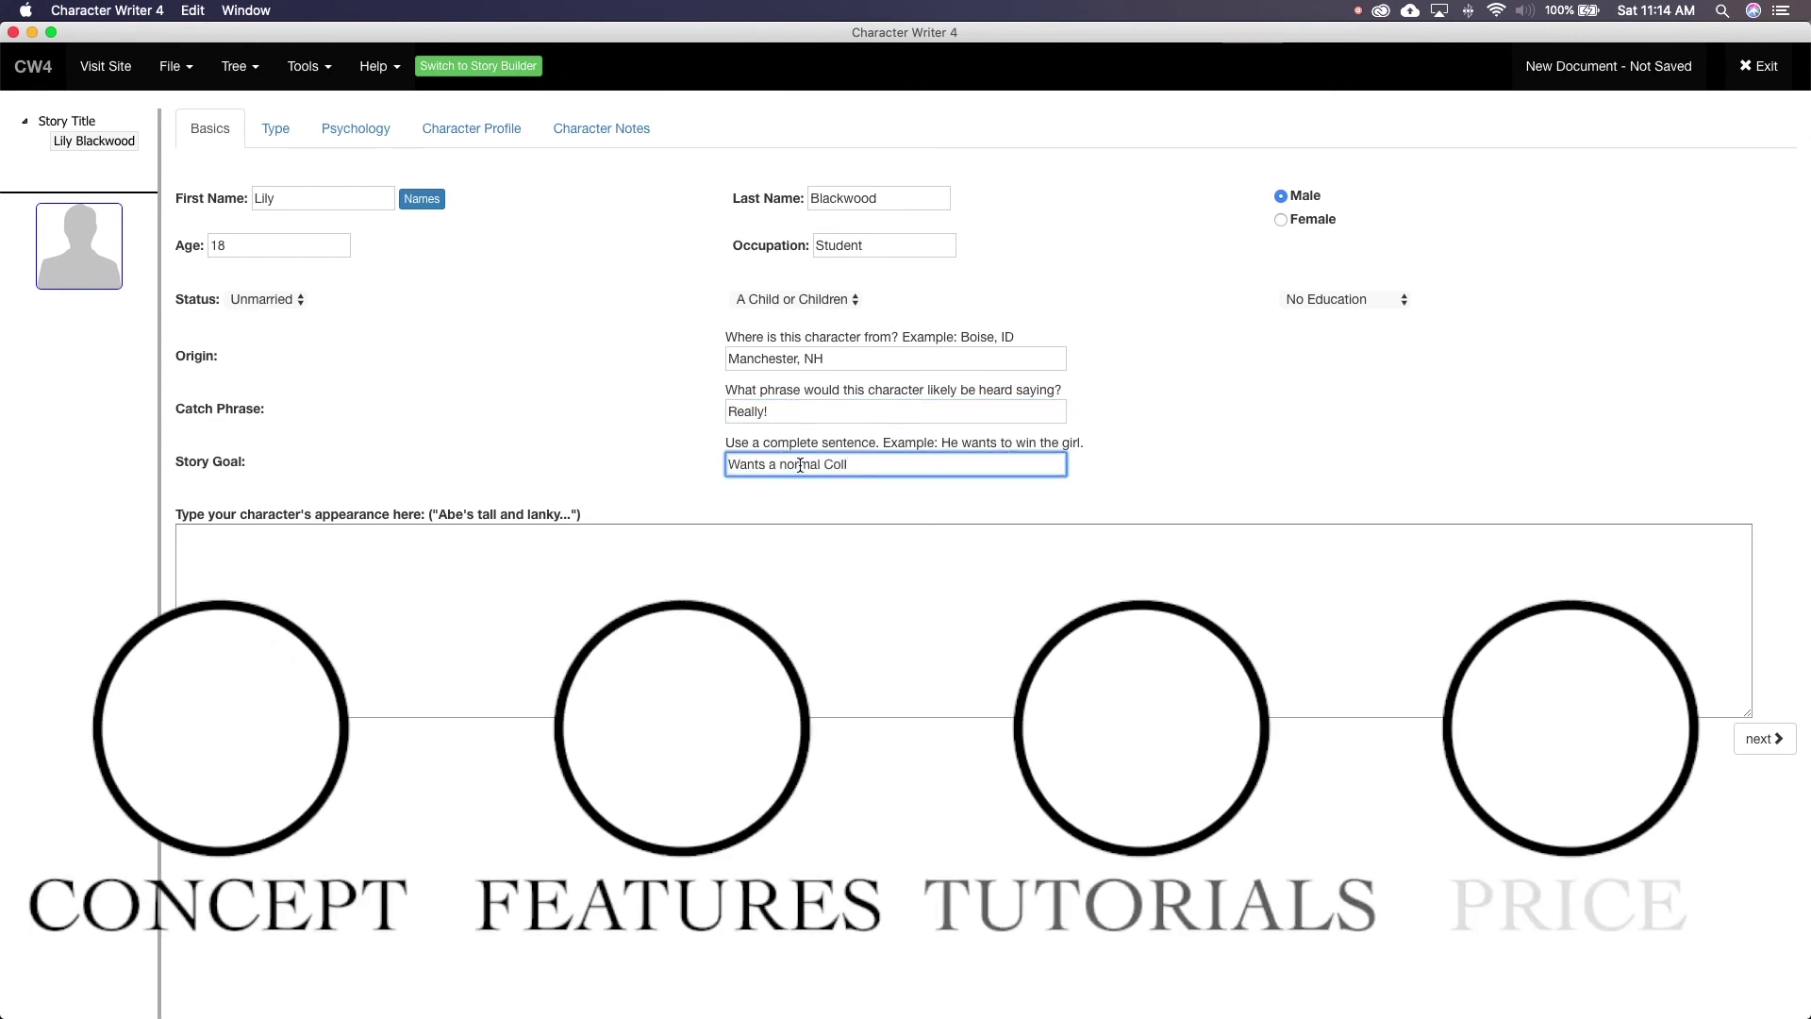
{"action": "type", "text": " college experience."}
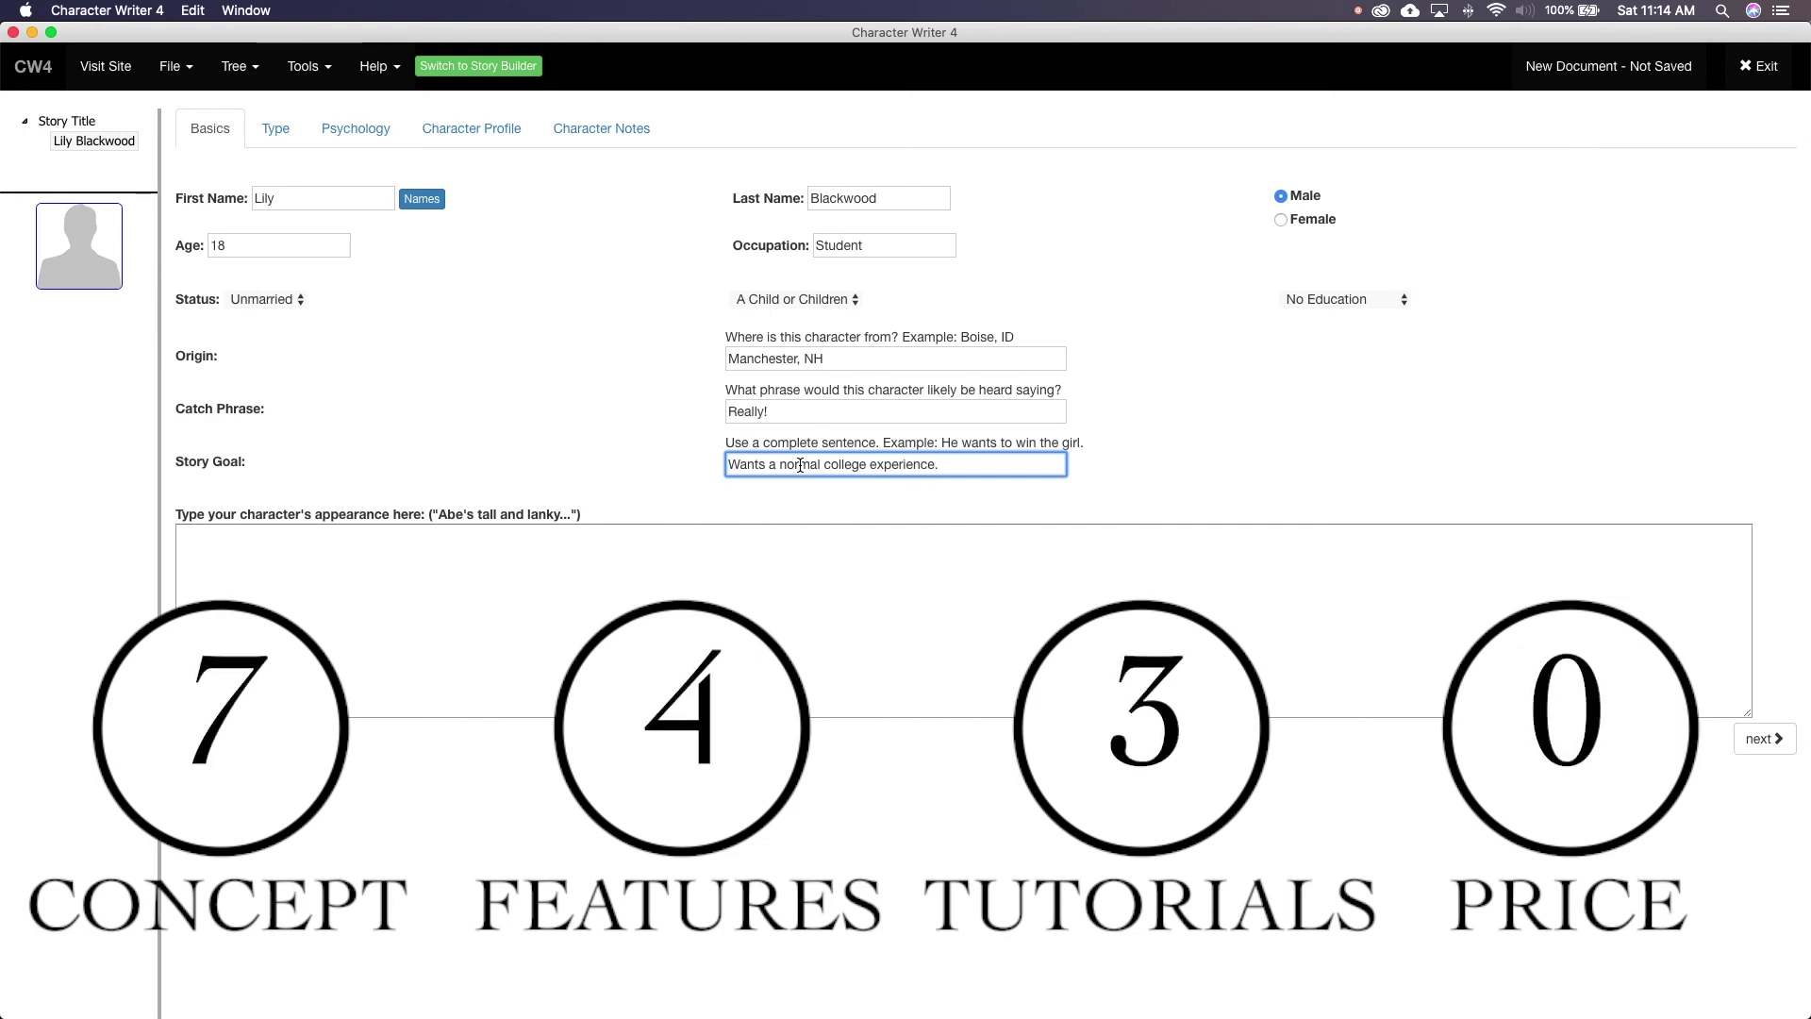
Choose Some Education and Female, start the appearance description, and pick an avatar picture
{"action": "left_click", "coordinate": [1370, 300]}
{"action": "left_click", "coordinate": [1358, 317]}
{"action": "left_click", "coordinate": [1281, 219]}
{"action": "left_click", "coordinate": [548, 564]}
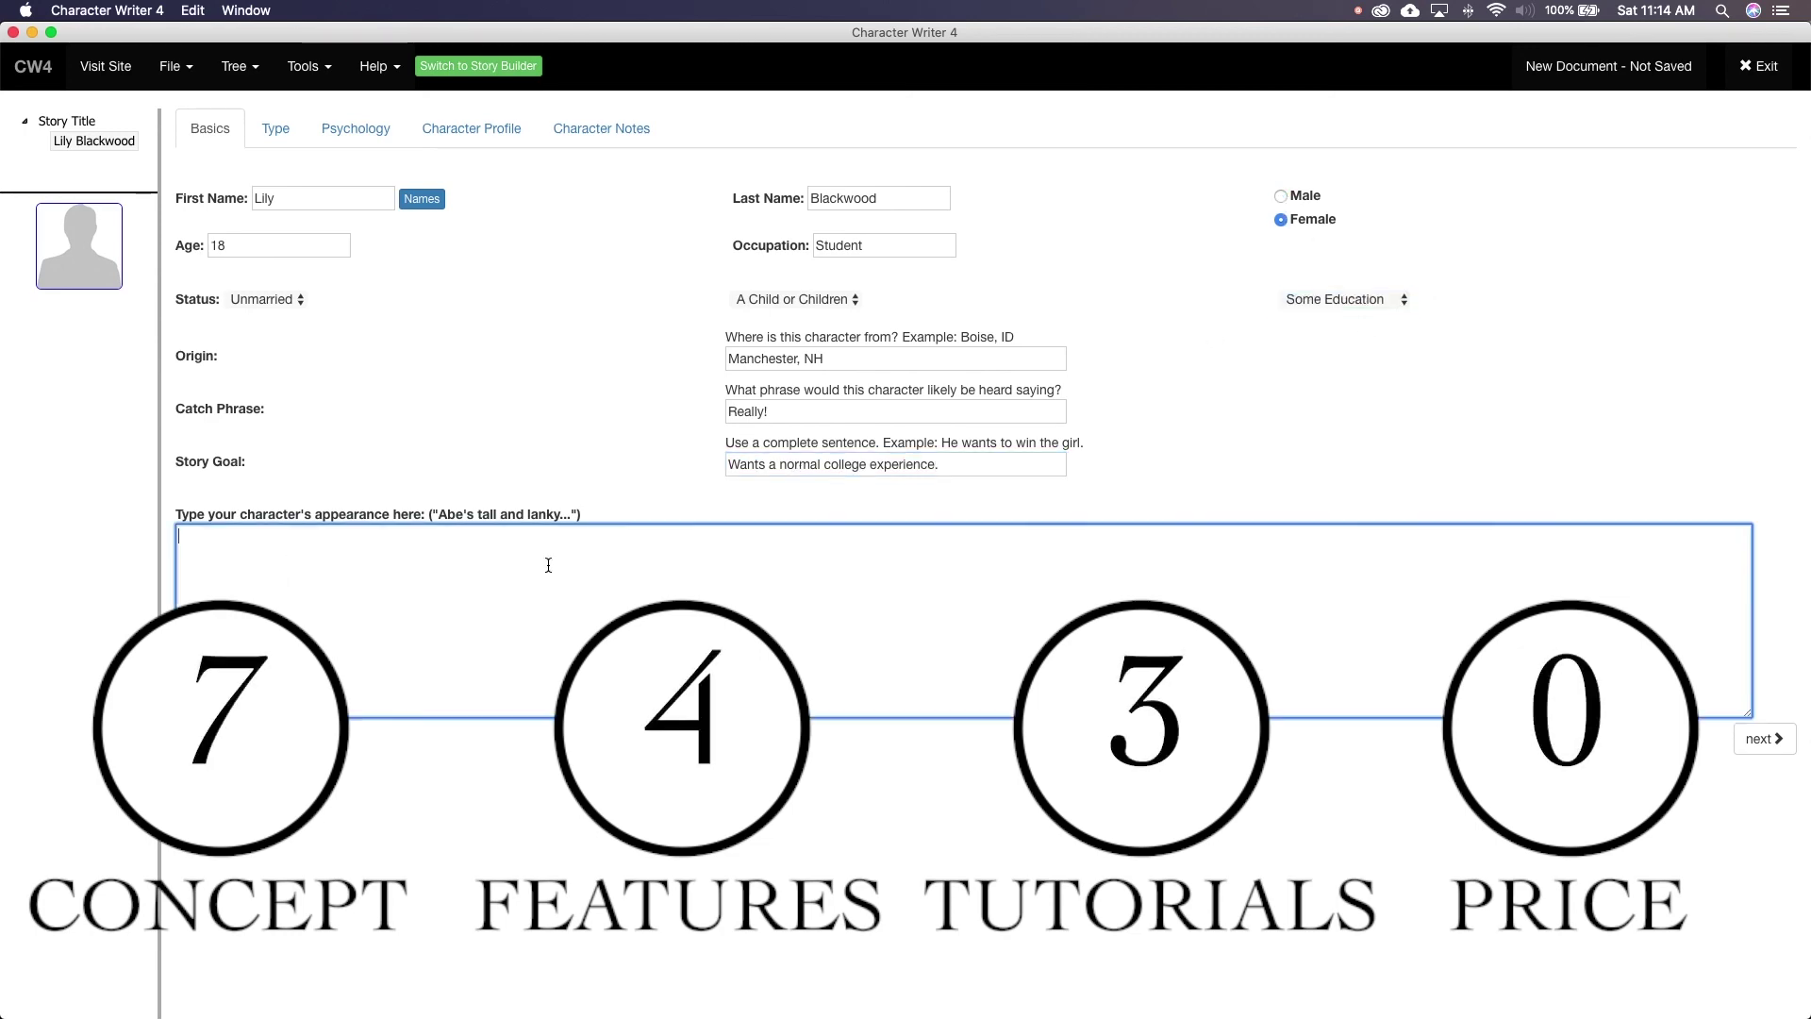
{"action": "left_click", "coordinate": [75, 236]}
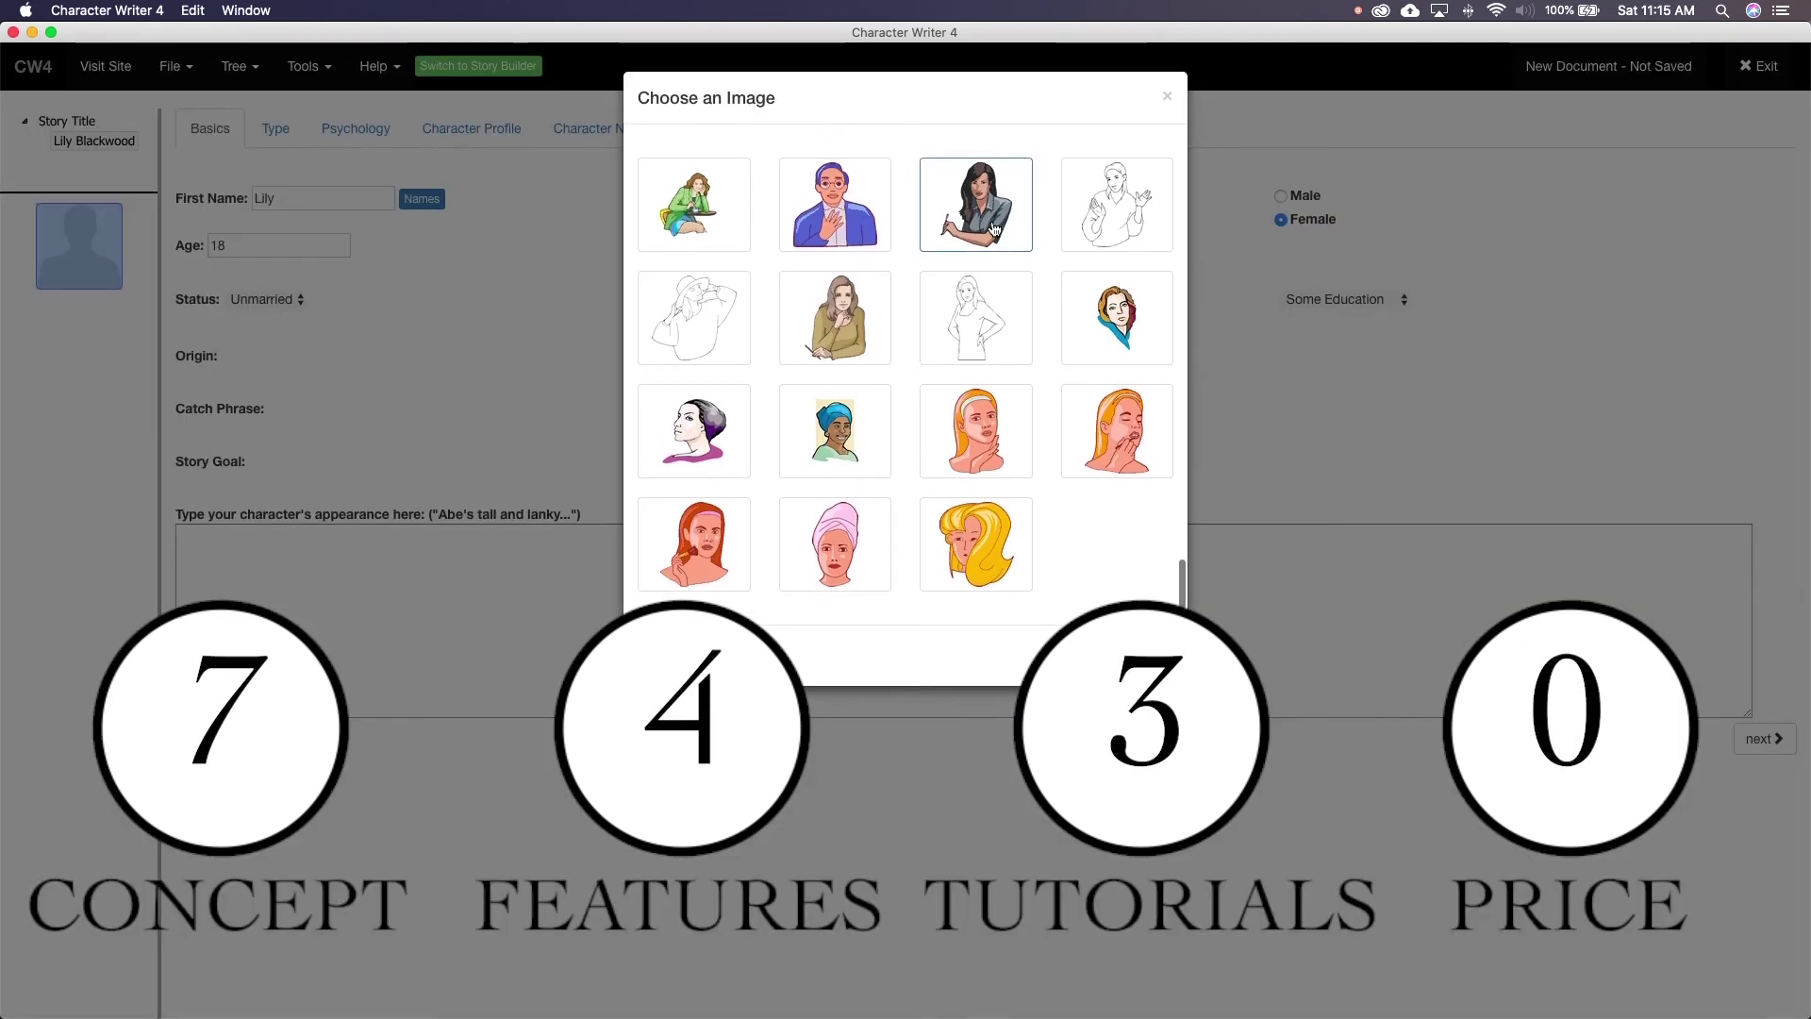
{"action": "scroll", "coordinate": [1038, 378], "scroll_direction": "up", "scroll_amount": 5}
{"action": "scroll", "coordinate": [982, 443], "scroll_direction": "down", "scroll_amount": 10}
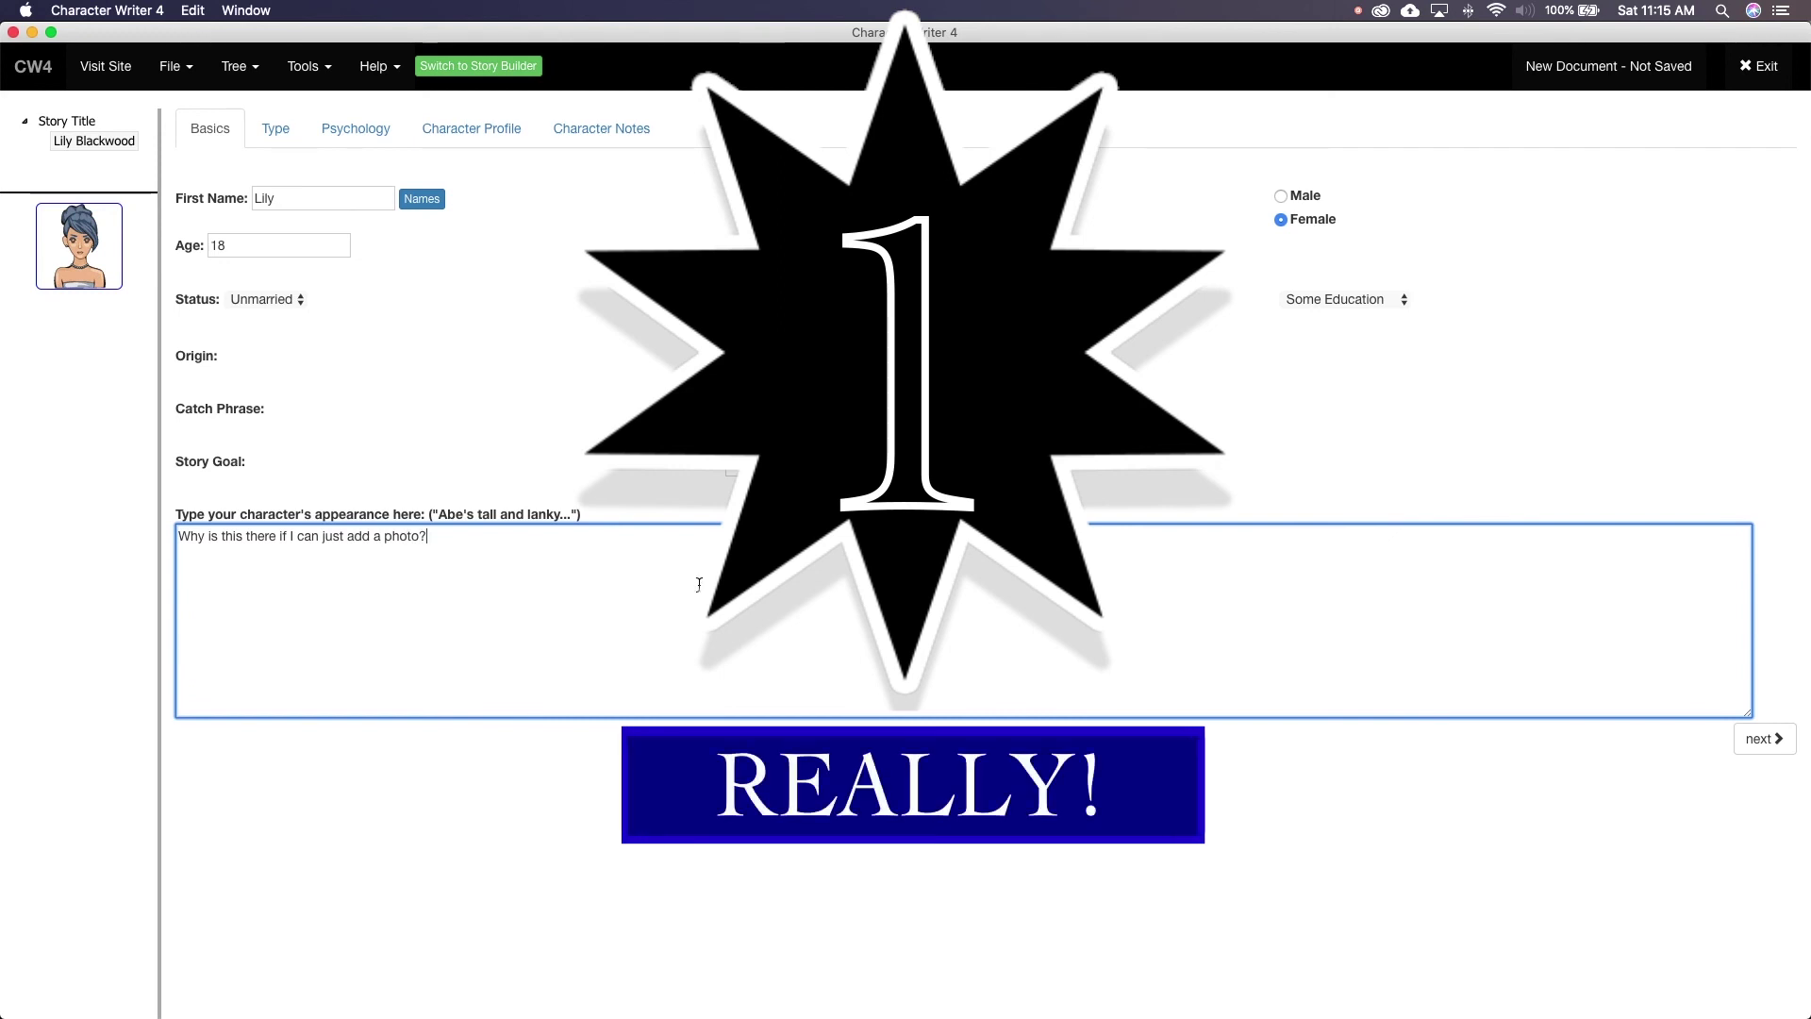
On the Type page, set mental health to Healthy and have Lily end up worse off
{"action": "left_click", "coordinate": [1764, 738]}
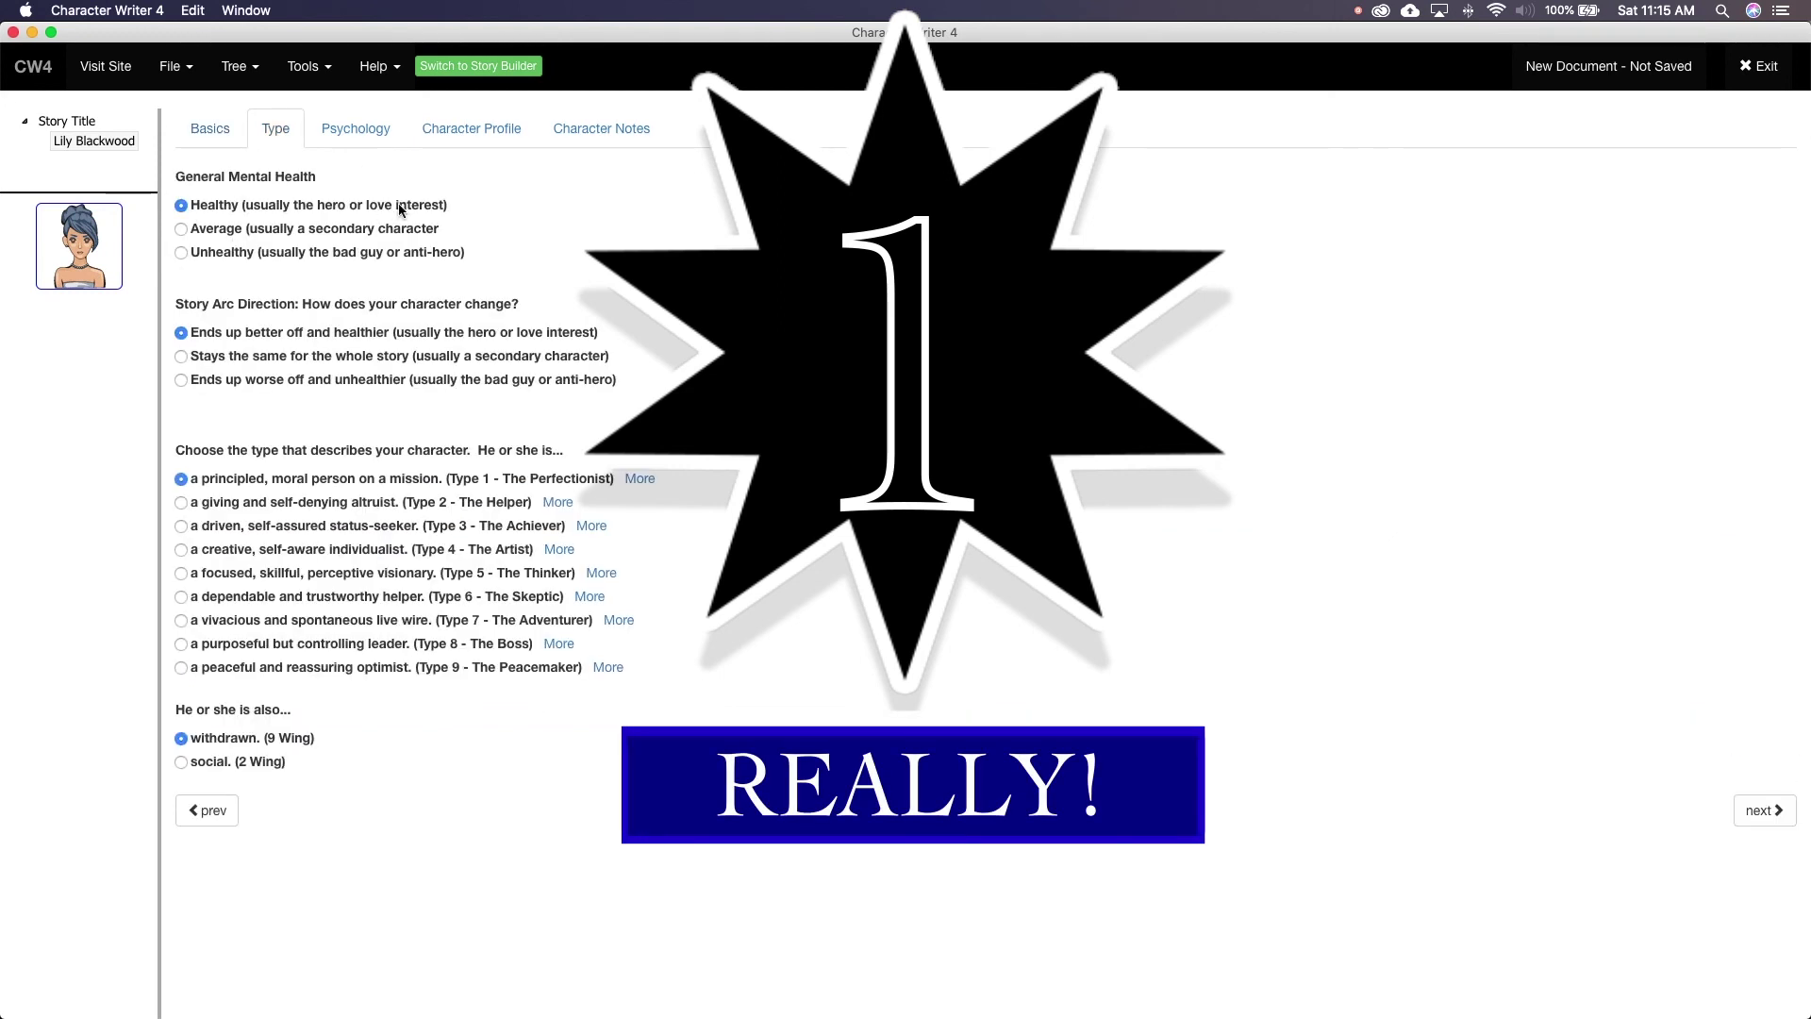
{"action": "left_click", "coordinate": [406, 228]}
{"action": "left_click", "coordinate": [444, 253]}
{"action": "left_click", "coordinate": [301, 205]}
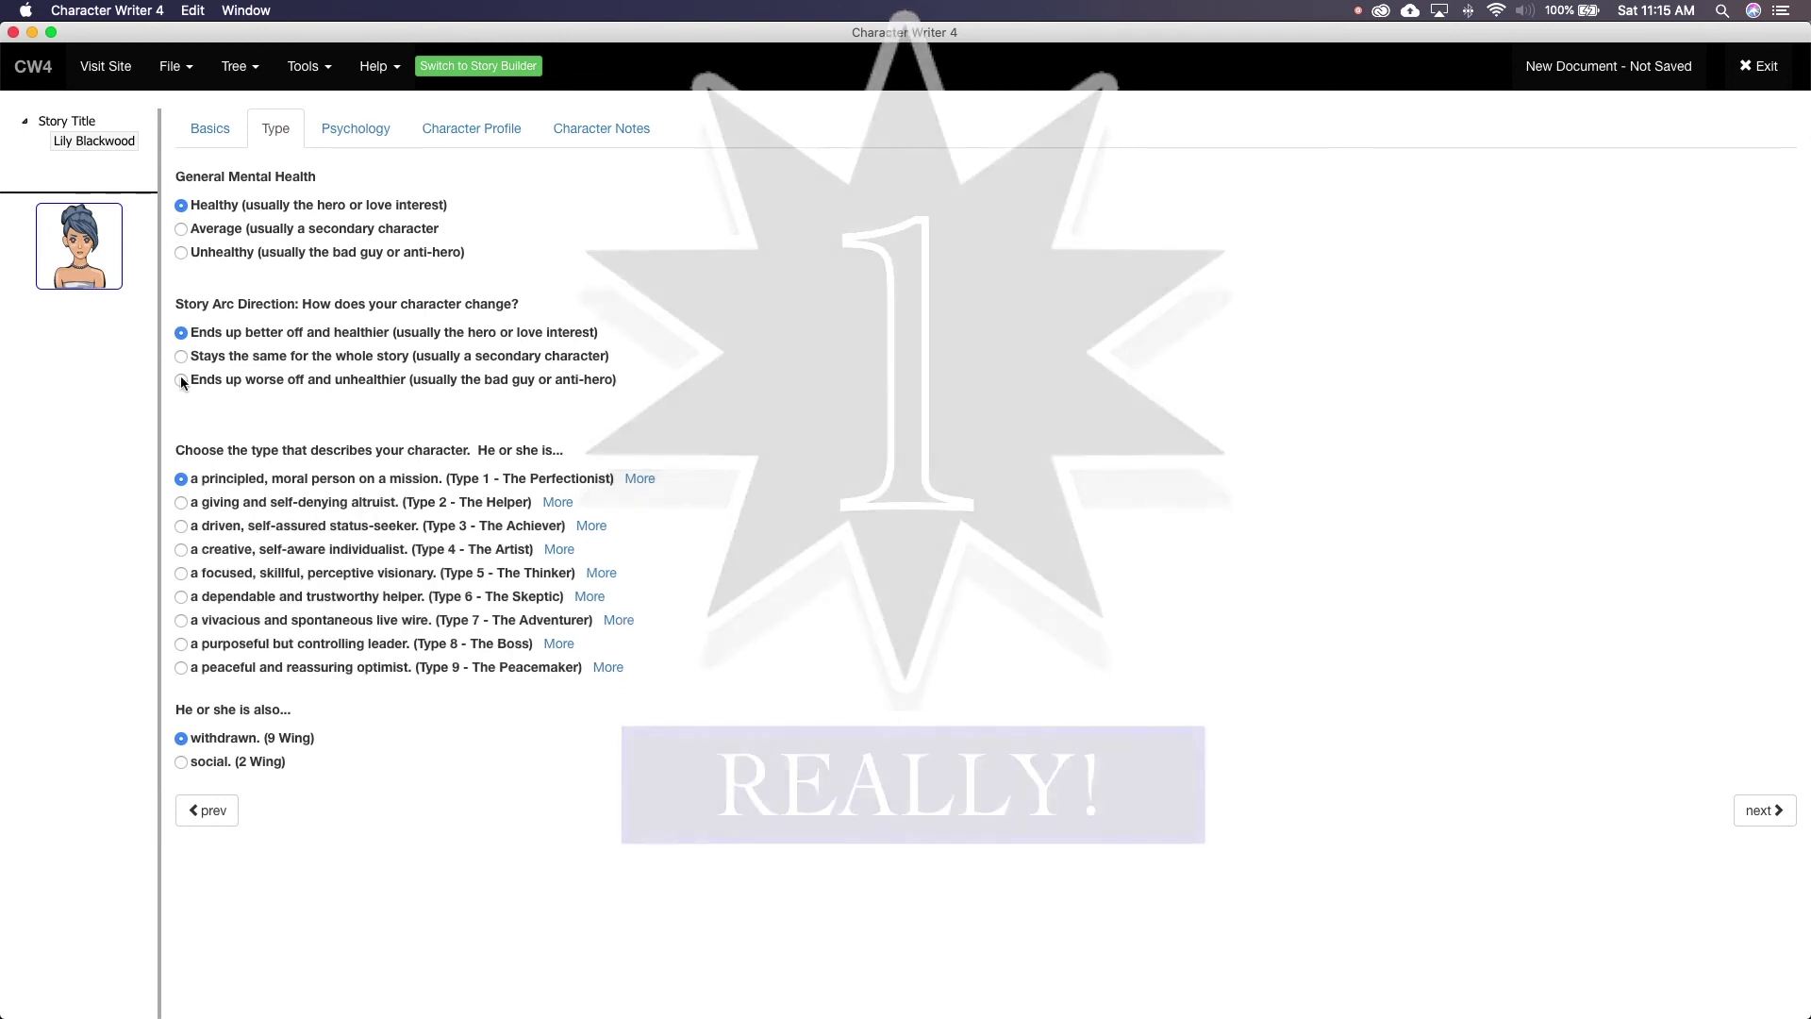
{"action": "left_click", "coordinate": [182, 380]}
Compare personality types and make Lily a Type 7 Adventurer with a 6 Wing
{"action": "scroll", "coordinate": [316, 453], "scroll_direction": "down", "scroll_amount": 2}
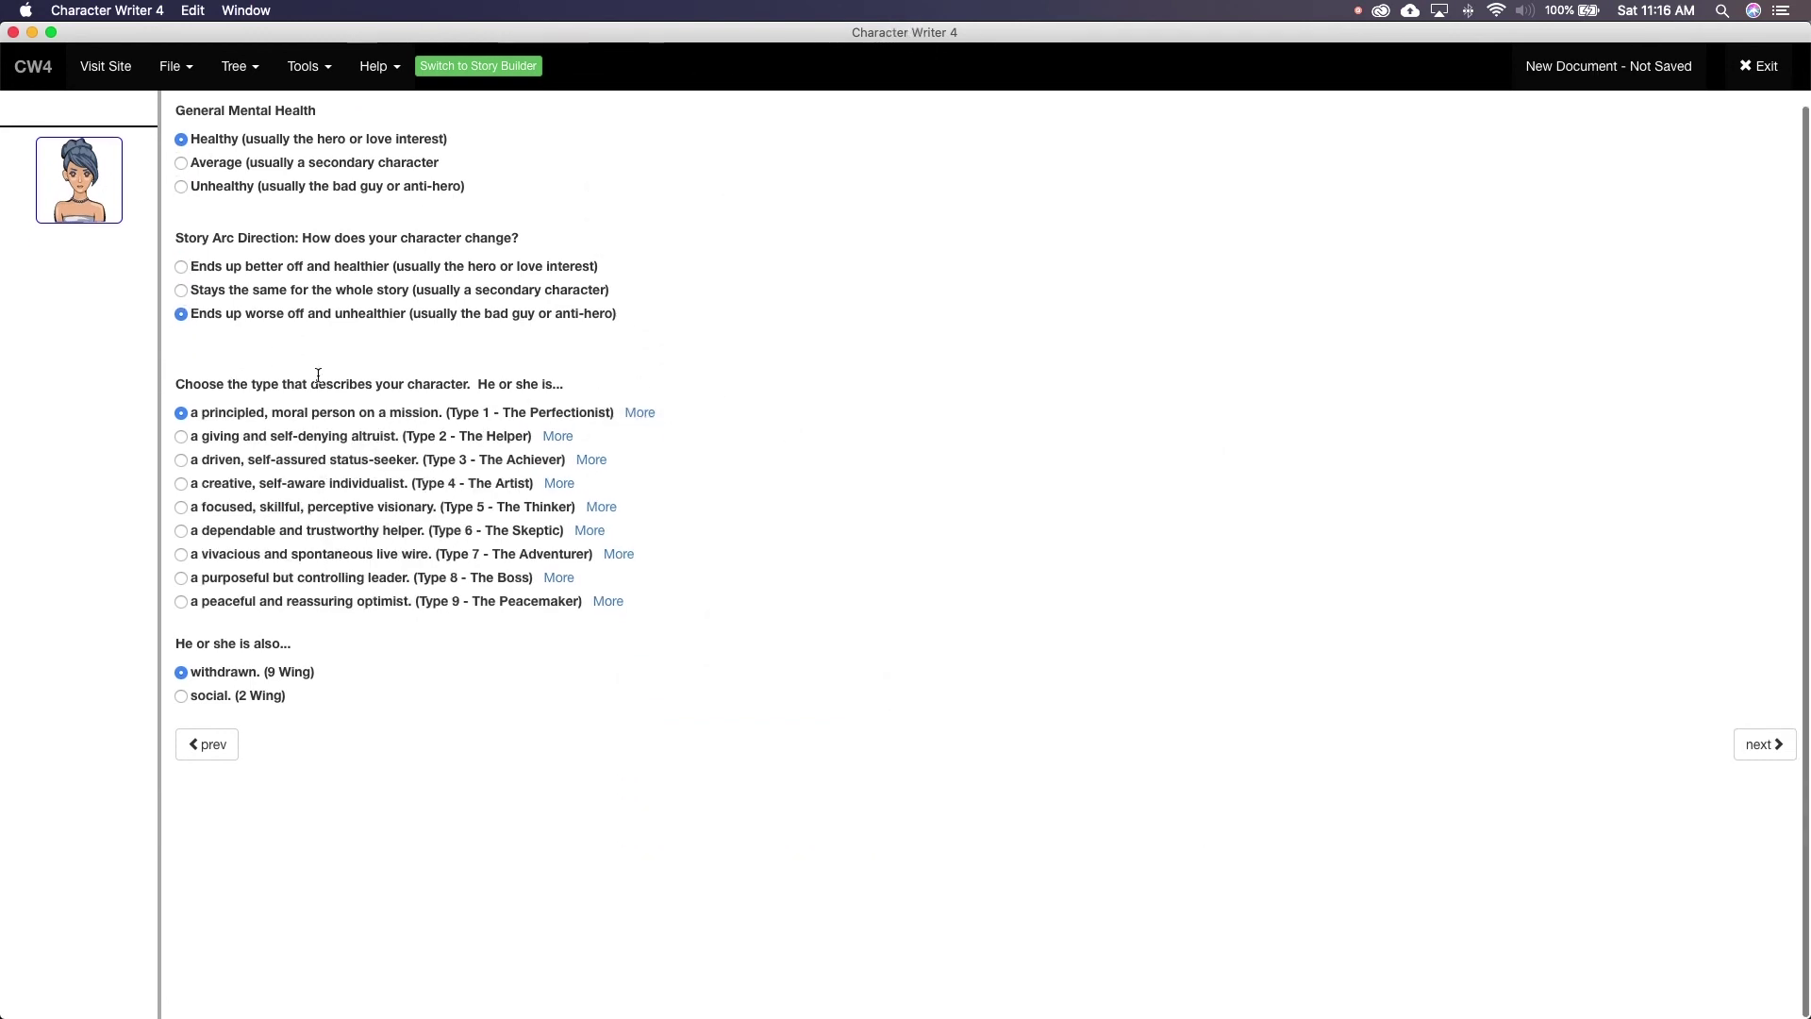
{"action": "left_click", "coordinate": [182, 462]}
{"action": "left_click", "coordinate": [182, 483]}
{"action": "left_click", "coordinate": [182, 507]}
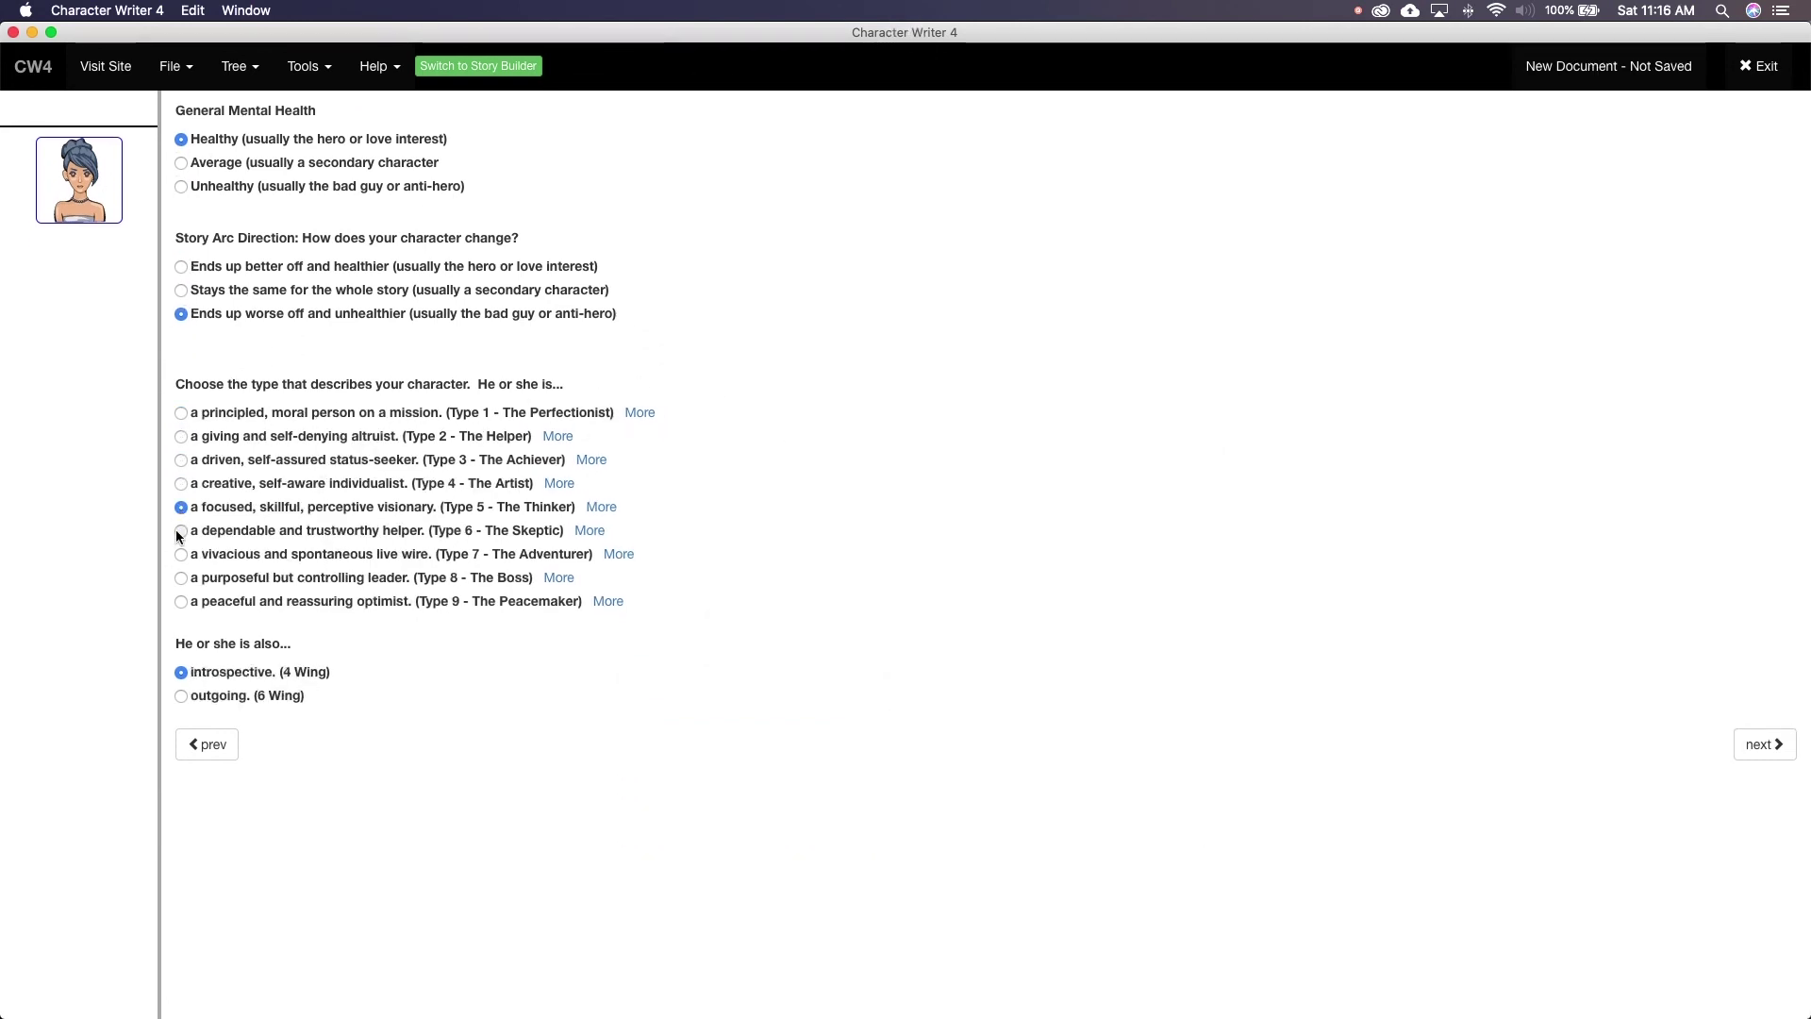
{"action": "left_click", "coordinate": [182, 530]}
{"action": "left_click", "coordinate": [182, 577]}
{"action": "left_click", "coordinate": [182, 553]}
{"action": "left_click", "coordinate": [619, 553]}
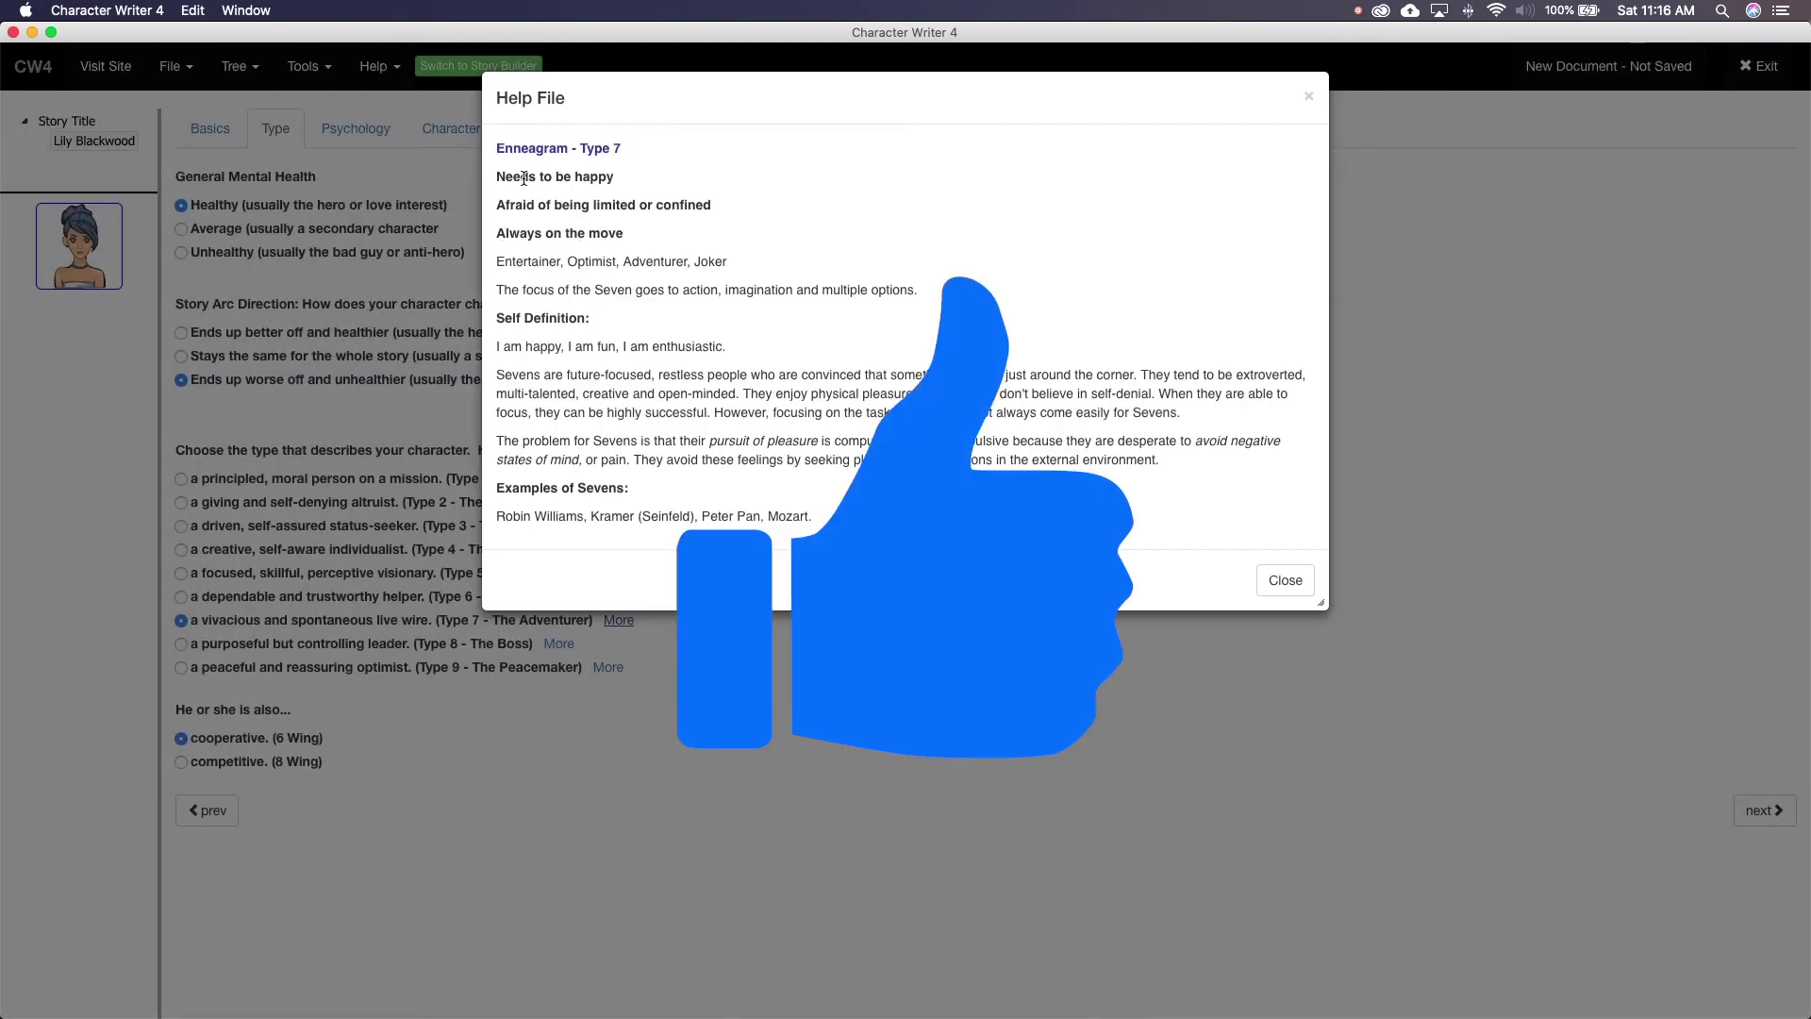
{"action": "left_click", "coordinate": [1030, 637]}
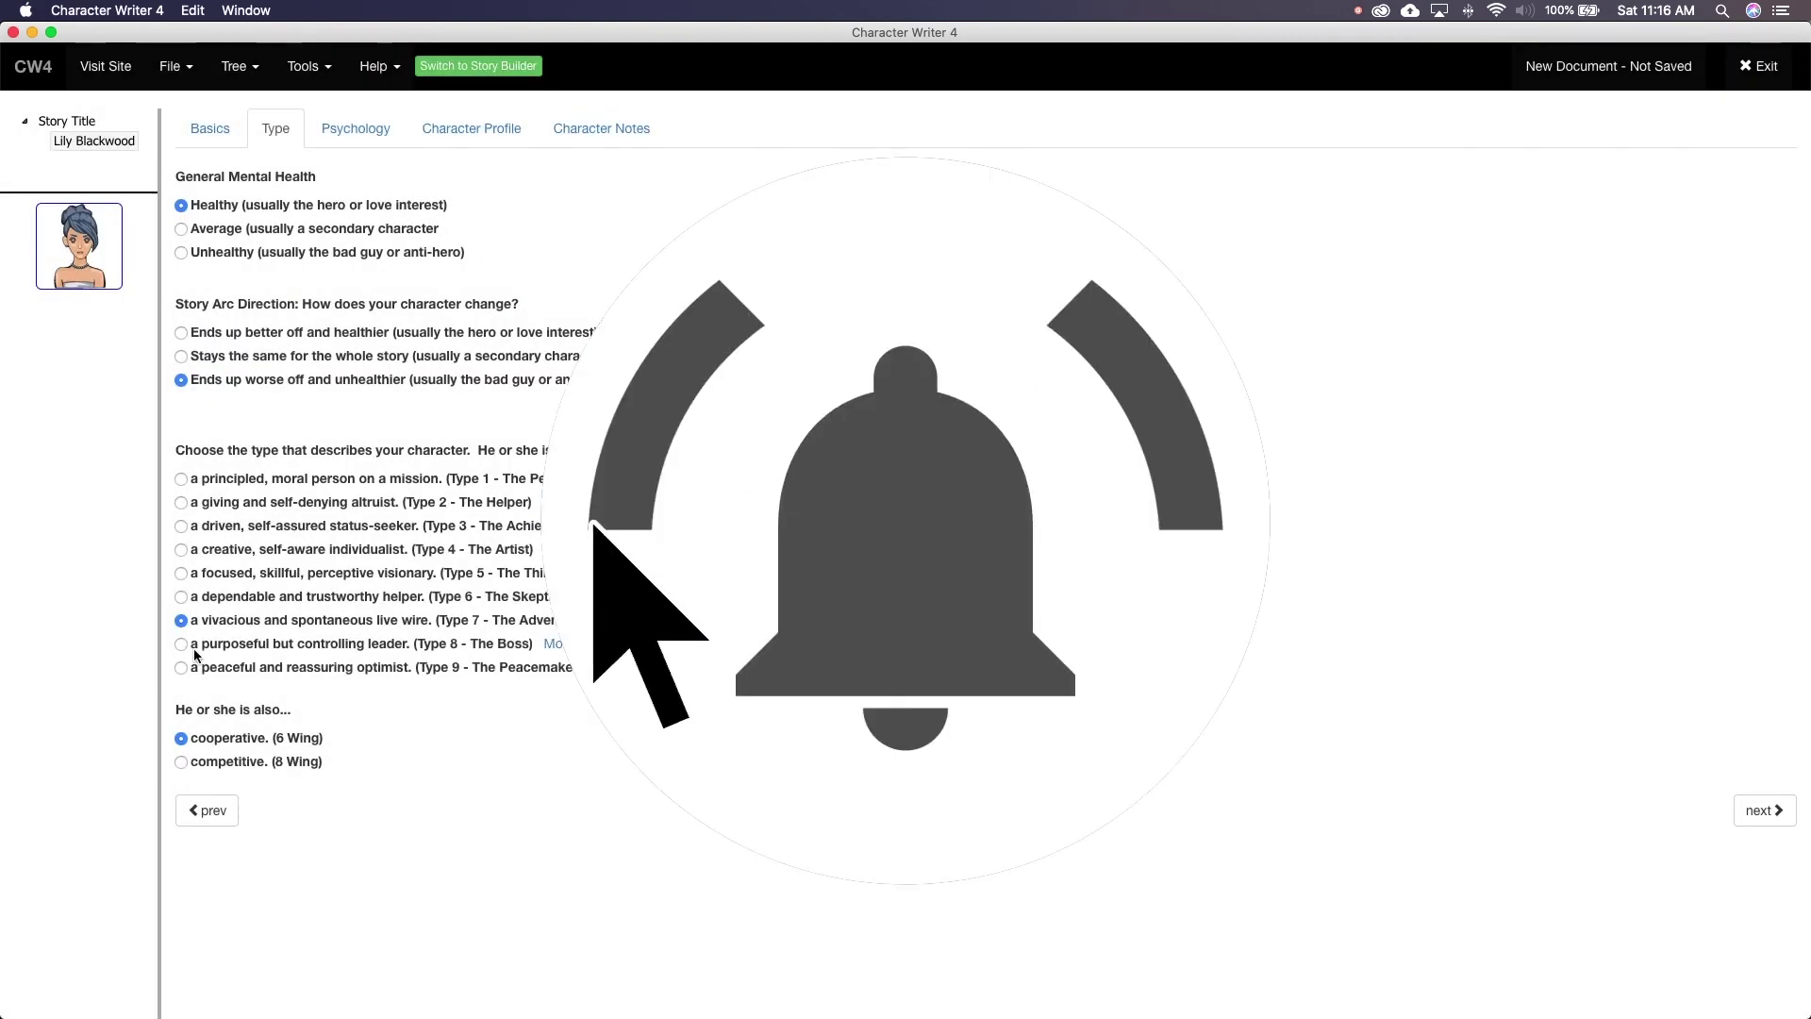
{"action": "left_click", "coordinate": [181, 549]}
{"action": "left_click", "coordinate": [202, 621]}
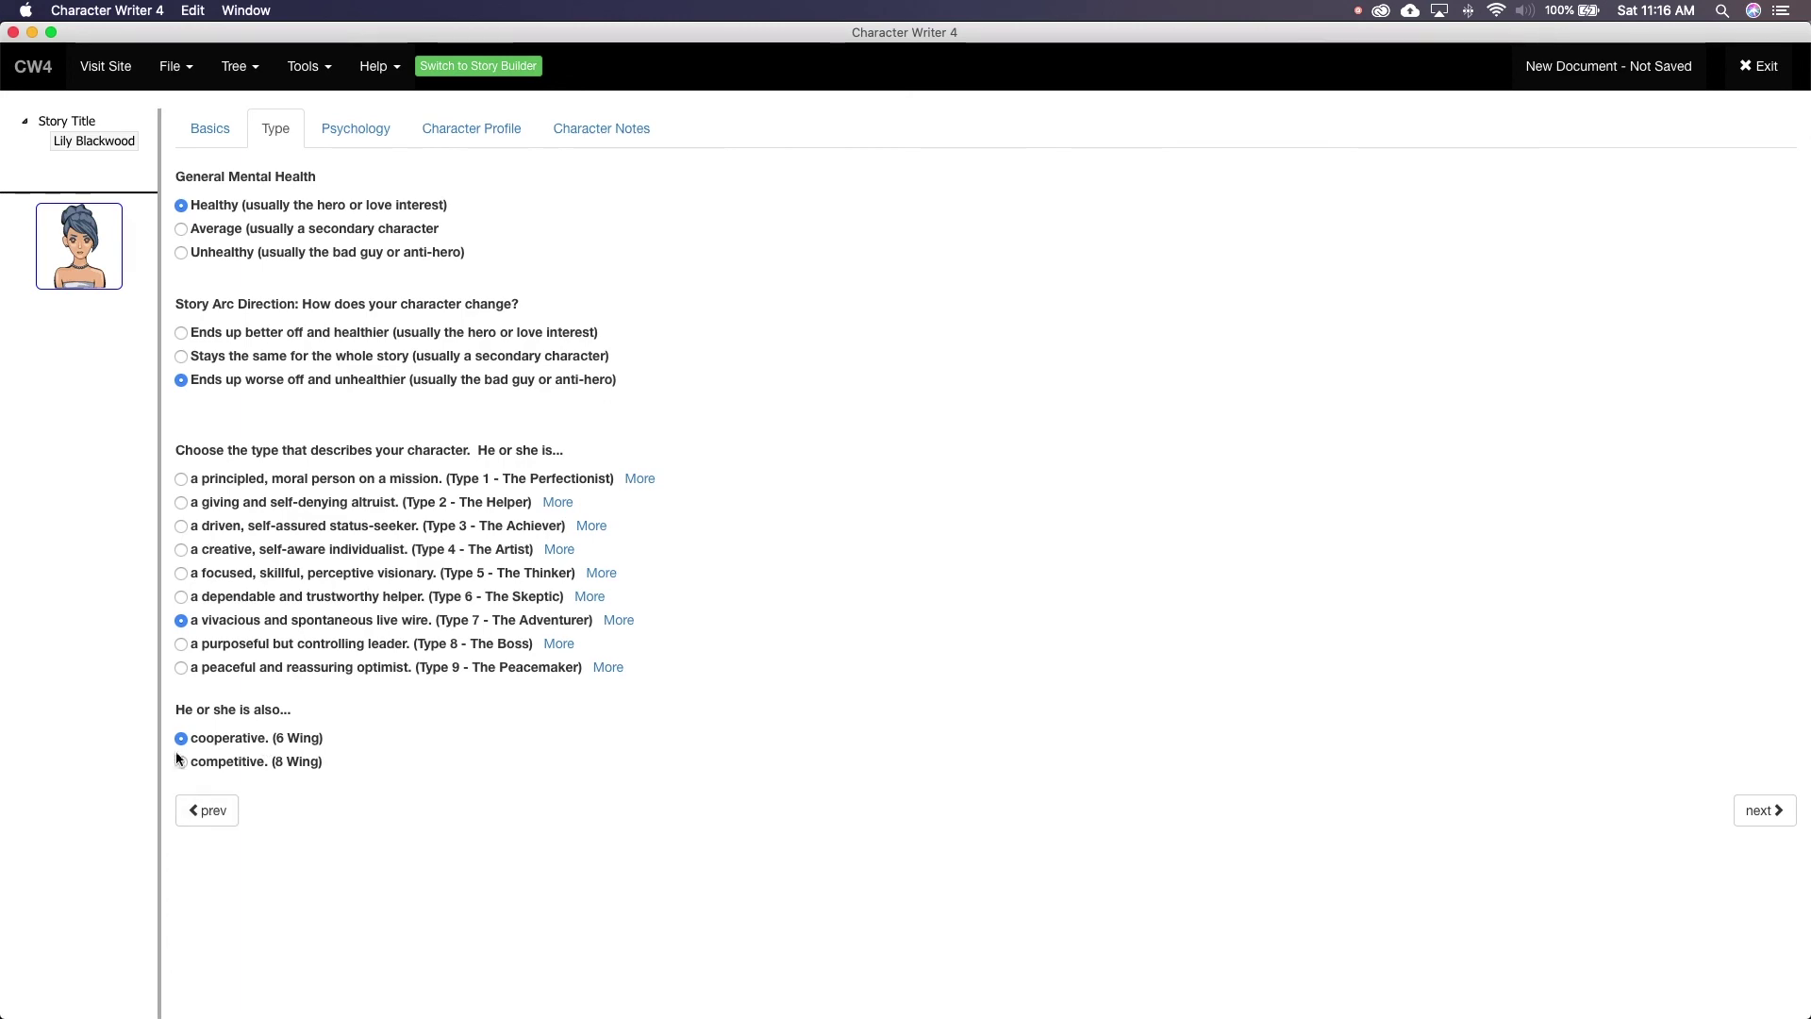
On the Psychology page, expand Depressive Disorders and select Major Depressive Disorder
{"action": "left_click", "coordinate": [1778, 811]}
{"action": "double_click", "coordinate": [302, 217]}
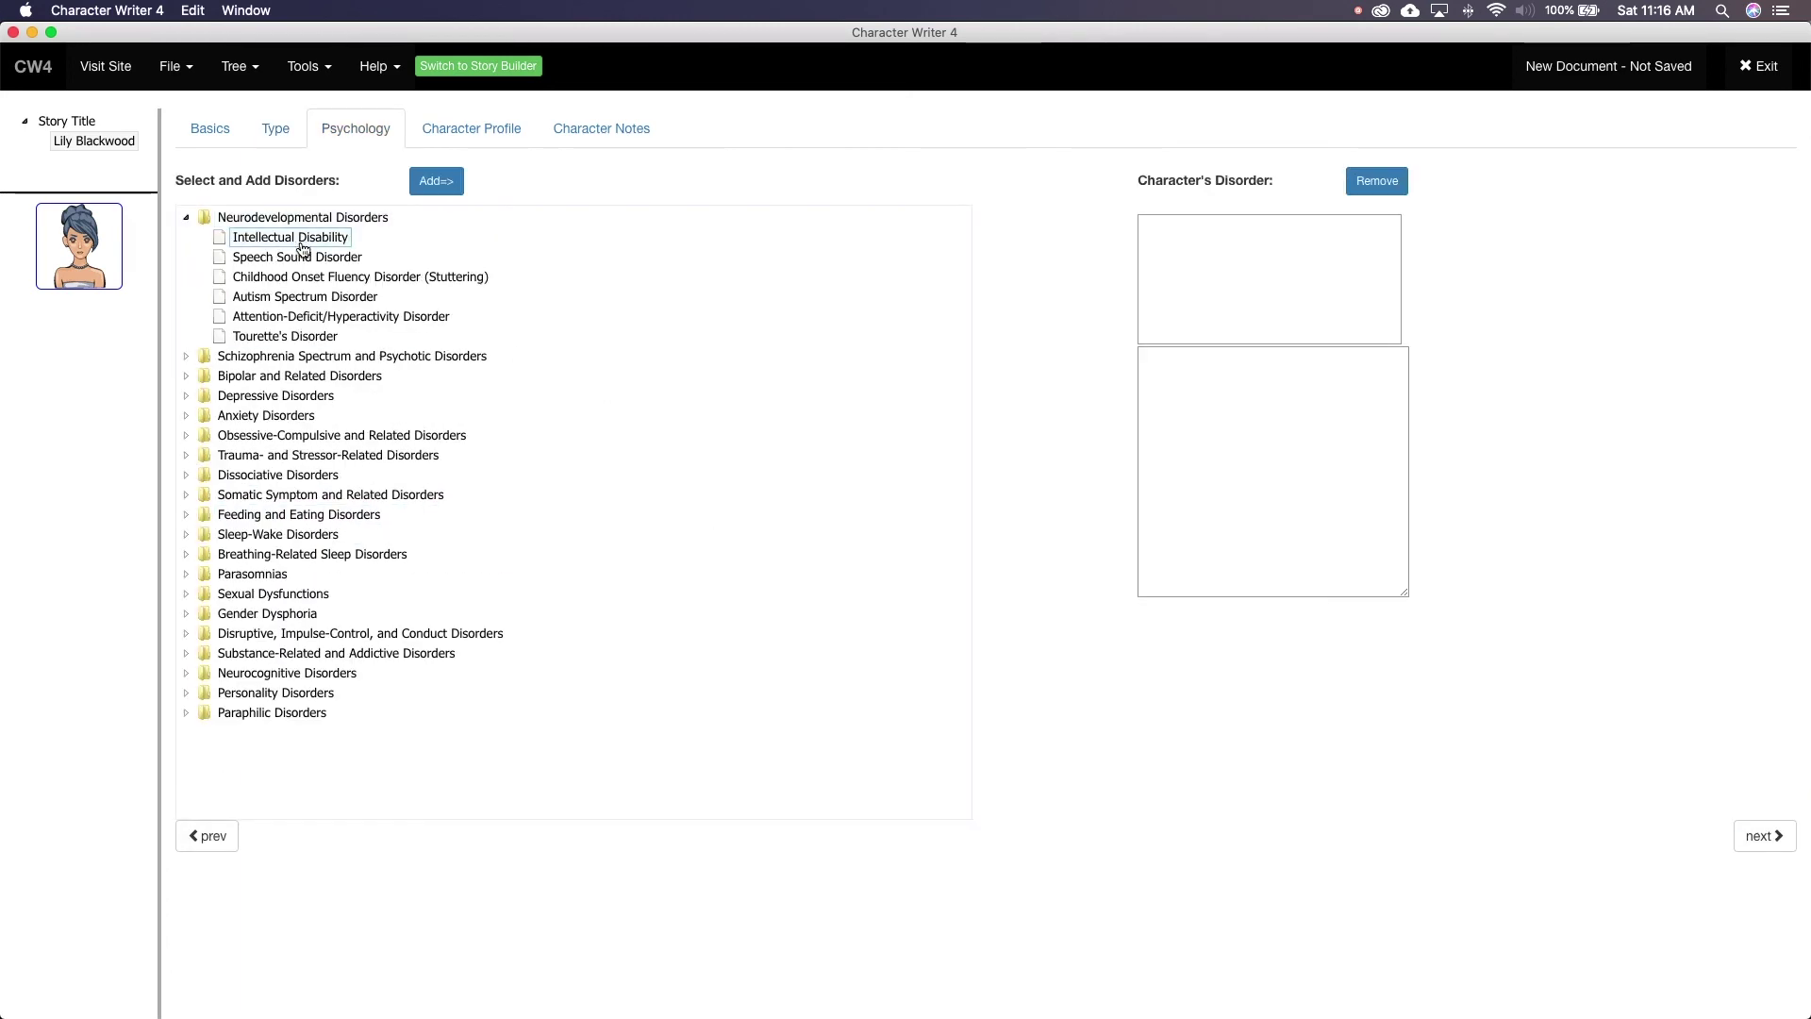
{"action": "double_click", "coordinate": [274, 395]}
{"action": "left_click", "coordinate": [295, 416]}
{"action": "left_click", "coordinate": [292, 435]}
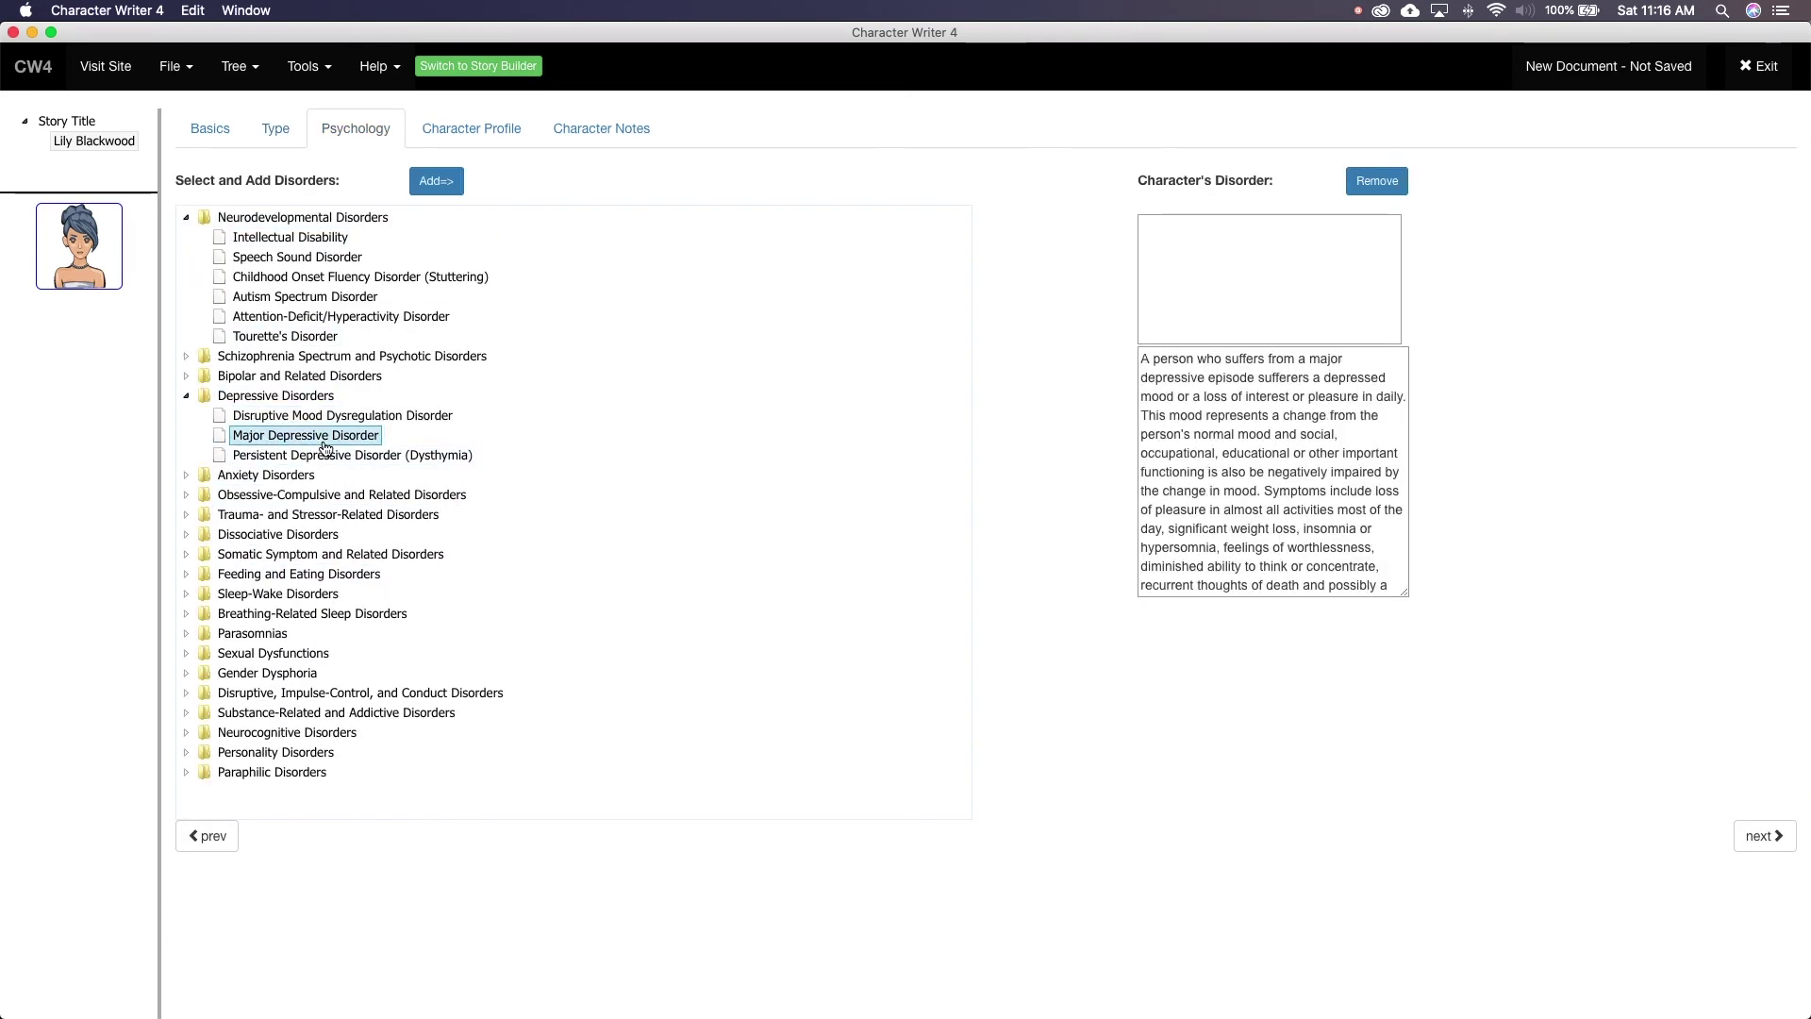